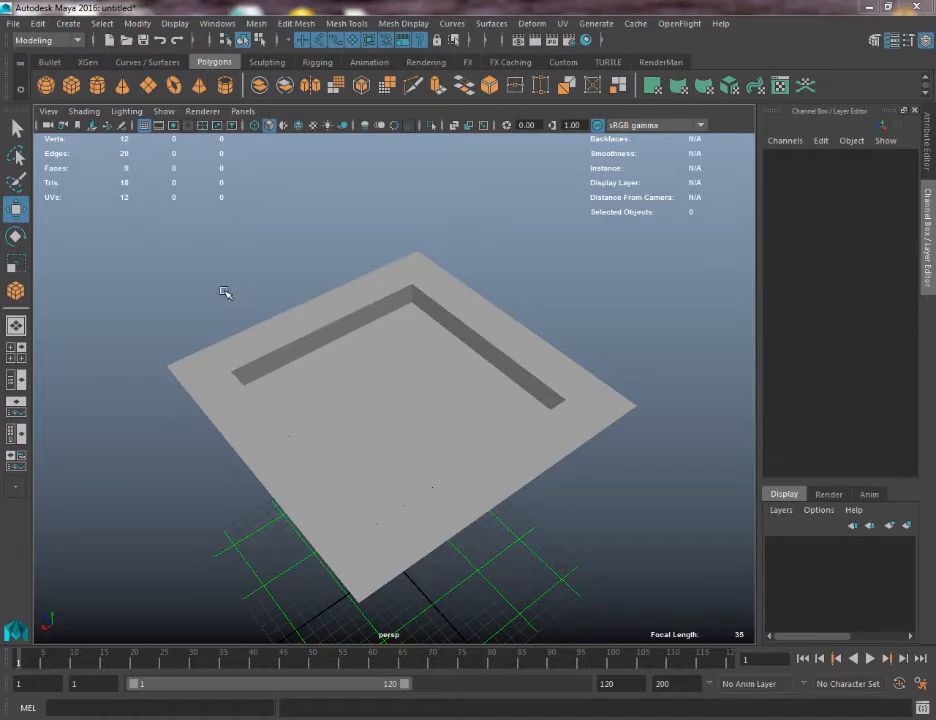
# Select the recessed square mesh, open the UV Editor, and arrange its window beside the model
pyautogui.click(378, 347)
pyautogui.moveTo(378, 347)
pyautogui.keyDown('alt'); pyautogui.mouseDown()
pyautogui.moveTo(326, 343)
pyautogui.moveTo(403, 339)
pyautogui.moveTo(361, 328)
pyautogui.moveTo(255, 328)
pyautogui.moveTo(437, 320)
pyautogui.moveTo(411, 326)
pyautogui.moveTo(387, 278)
pyautogui.moveTo(320, 355)
pyautogui.moveTo(330, 362)
pyautogui.moveTo(349, 313)
pyautogui.moveTo(363, 334)
pyautogui.mouseUp(); pyautogui.keyUp('alt')
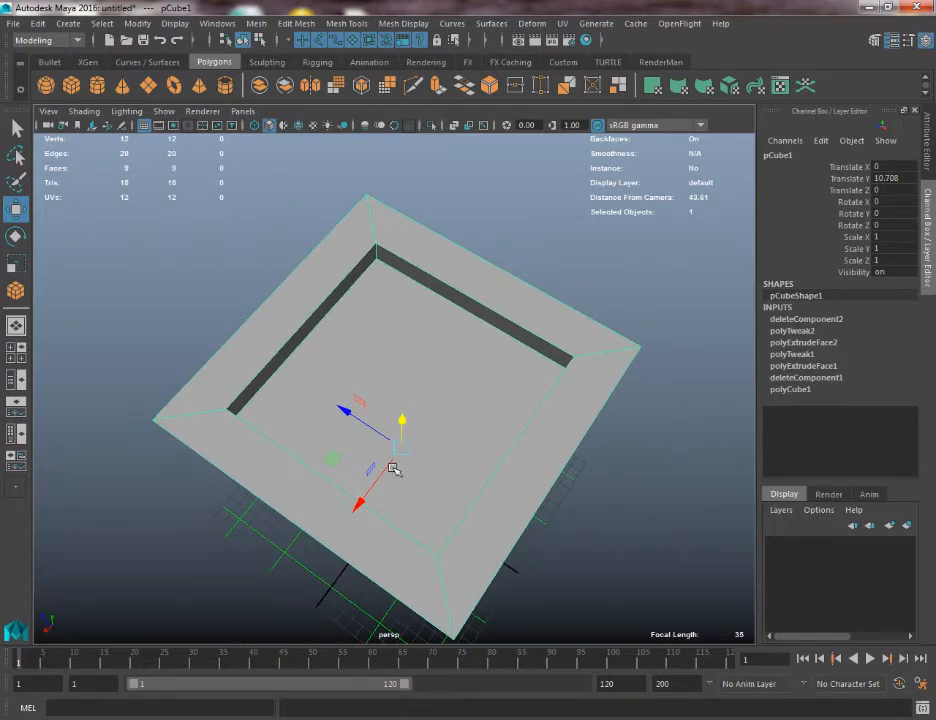
pyautogui.keyDown('alt'); pyautogui.moveTo(449, 389); pyautogui.dragTo(450, 340); pyautogui.keyUp('alt')
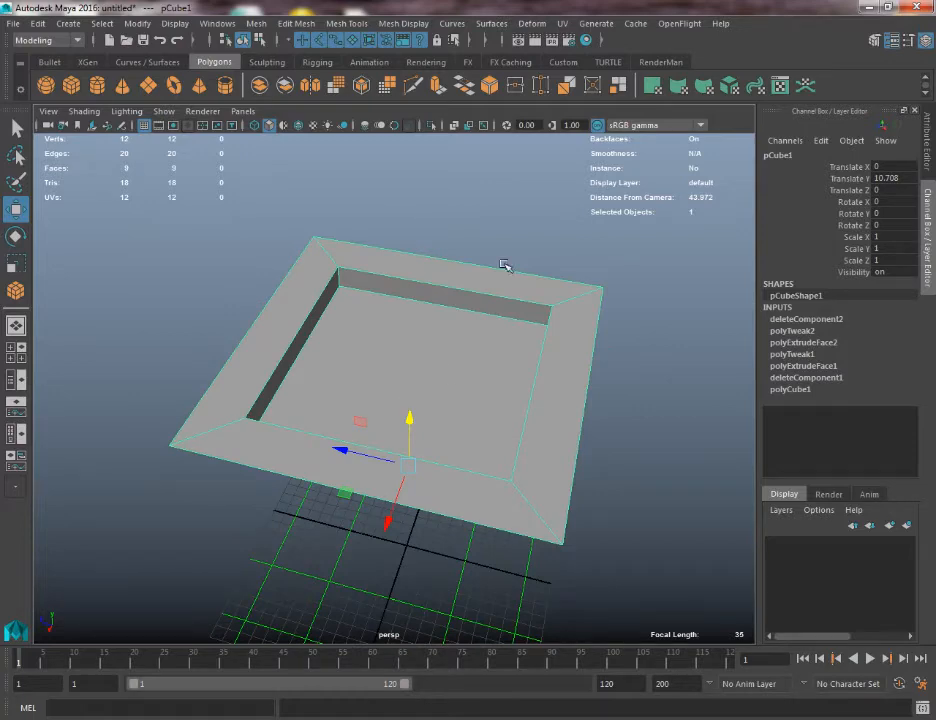
pyautogui.keyDown('alt'); pyautogui.moveTo(455, 391); pyautogui.dragTo(303, 343); pyautogui.keyUp('alt')
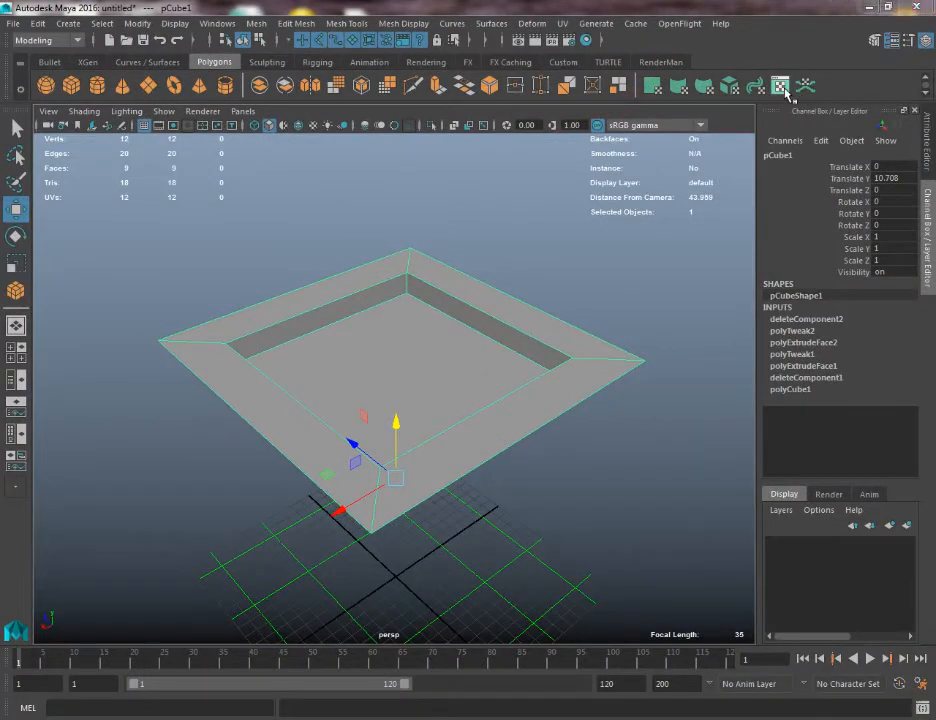
pyautogui.click(783, 88)
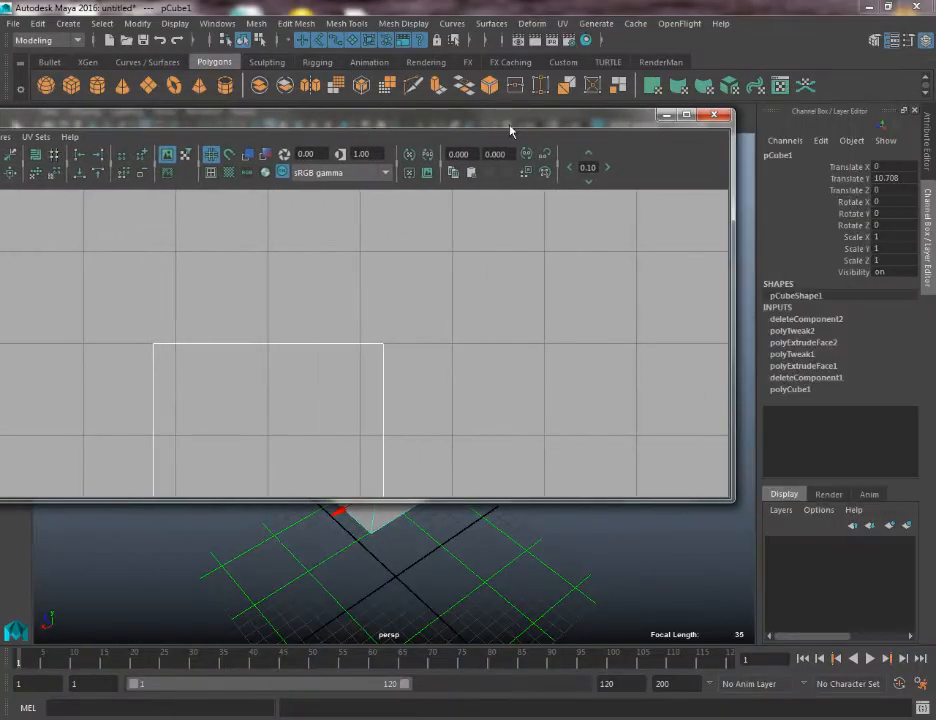
pyautogui.moveTo(733, 261); pyautogui.dragTo(199, 278)
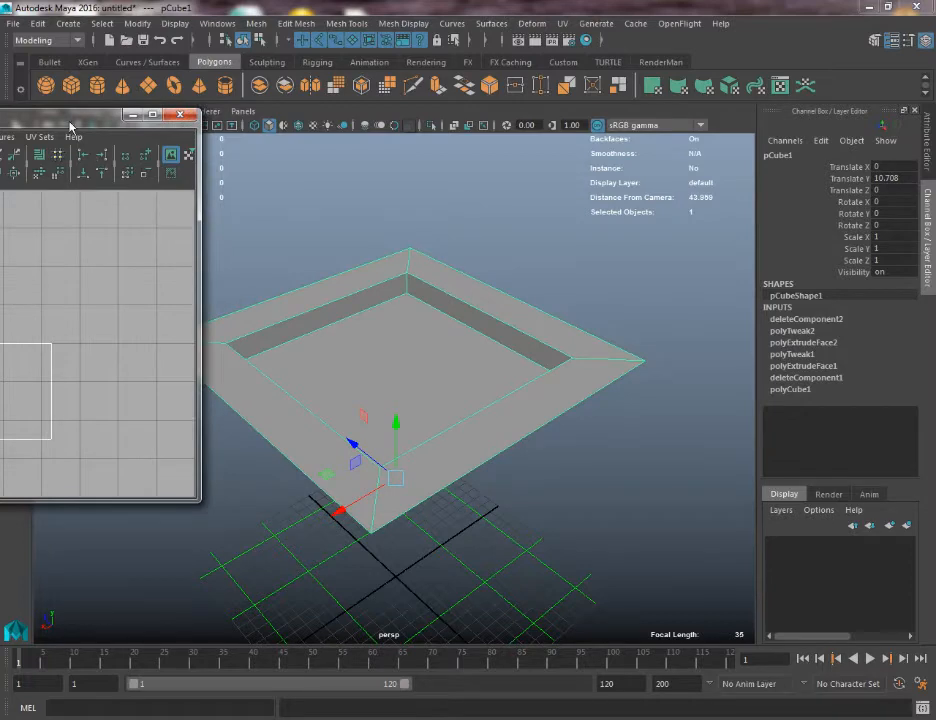
pyautogui.moveTo(70, 127); pyautogui.dragTo(776, 263)
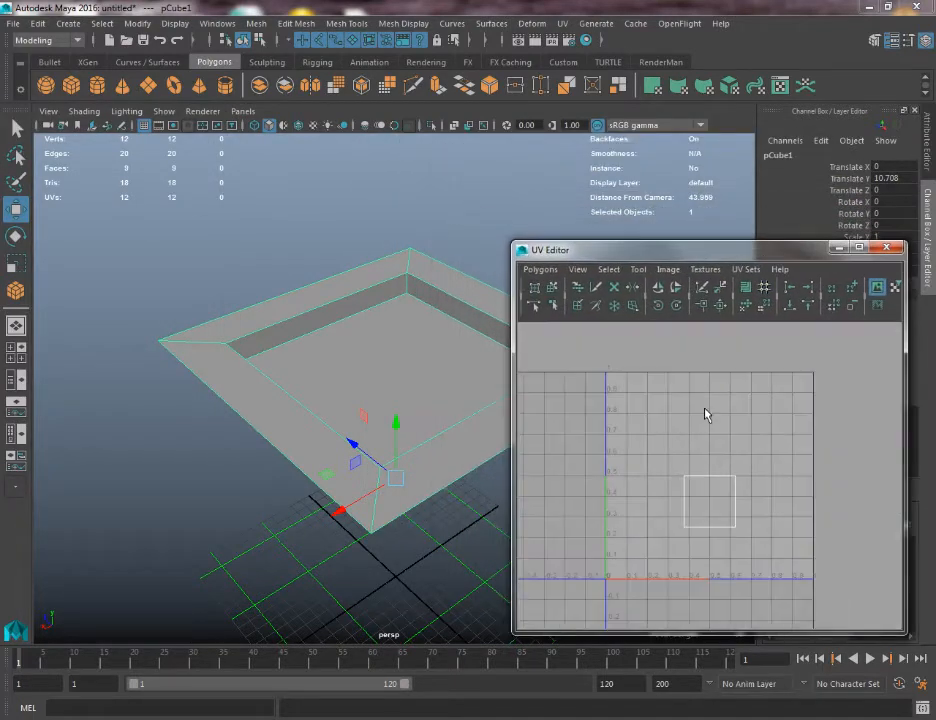
pyautogui.moveTo(833, 274); pyautogui.dragTo(592, 159)
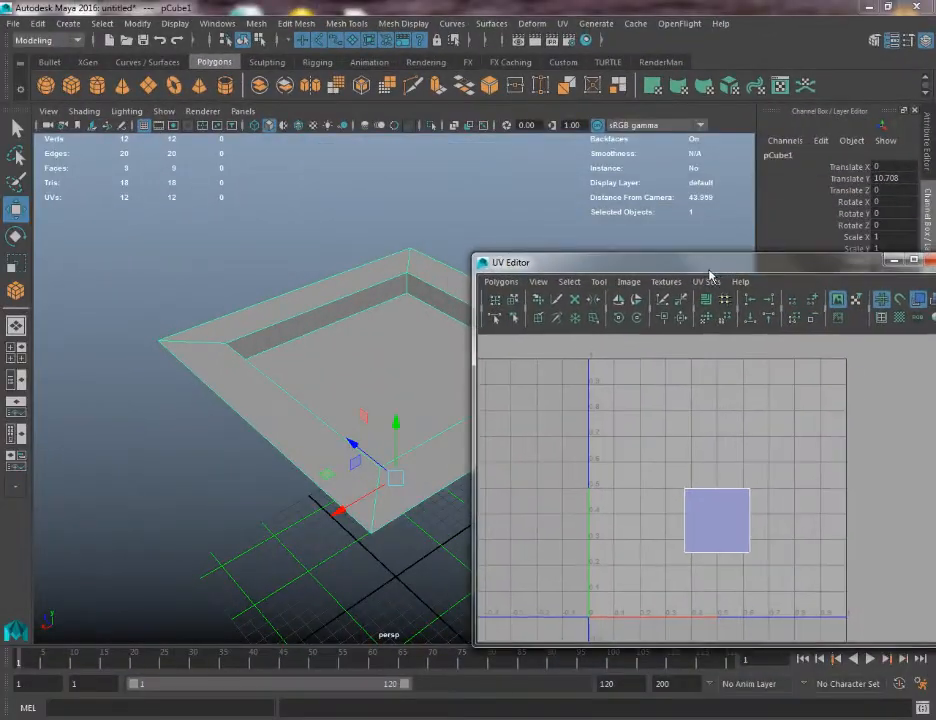
pyautogui.moveTo(680, 257); pyautogui.dragTo(681, 166)
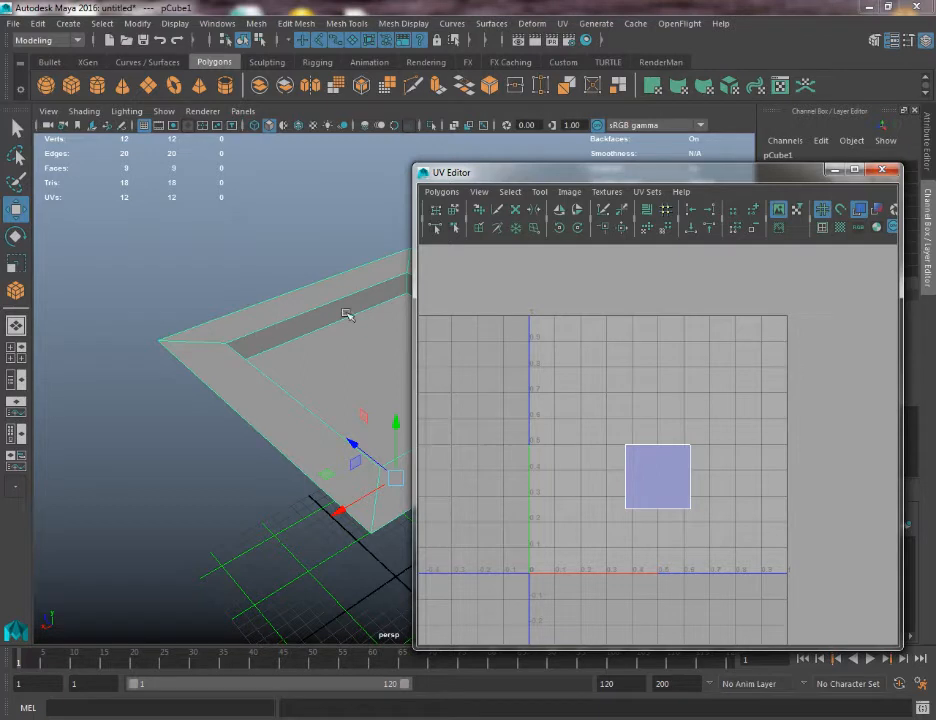
# Apply a planar UV projection to the mesh along the Y axis, fitted to the bounding box with image width/height ratio kept
pyautogui.keyDown('alt'); pyautogui.moveTo(287, 347); pyautogui.dragTo(252, 348); pyautogui.keyUp('alt')
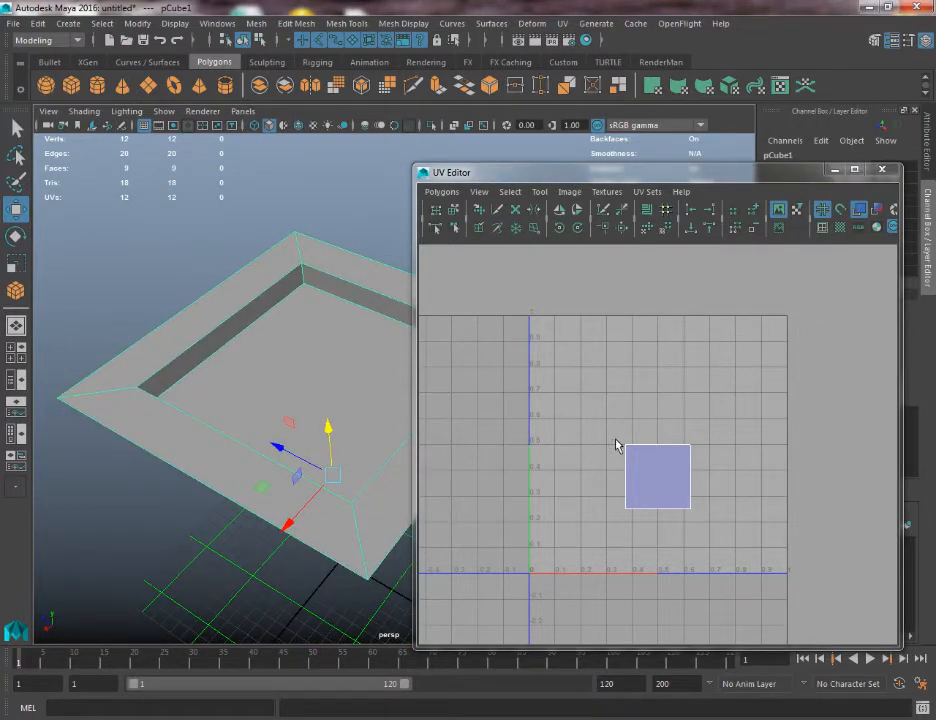
pyautogui.keyDown('alt'); pyautogui.moveTo(276, 439); pyautogui.dragTo(240, 401); pyautogui.keyUp('alt')
pyautogui.press('q')
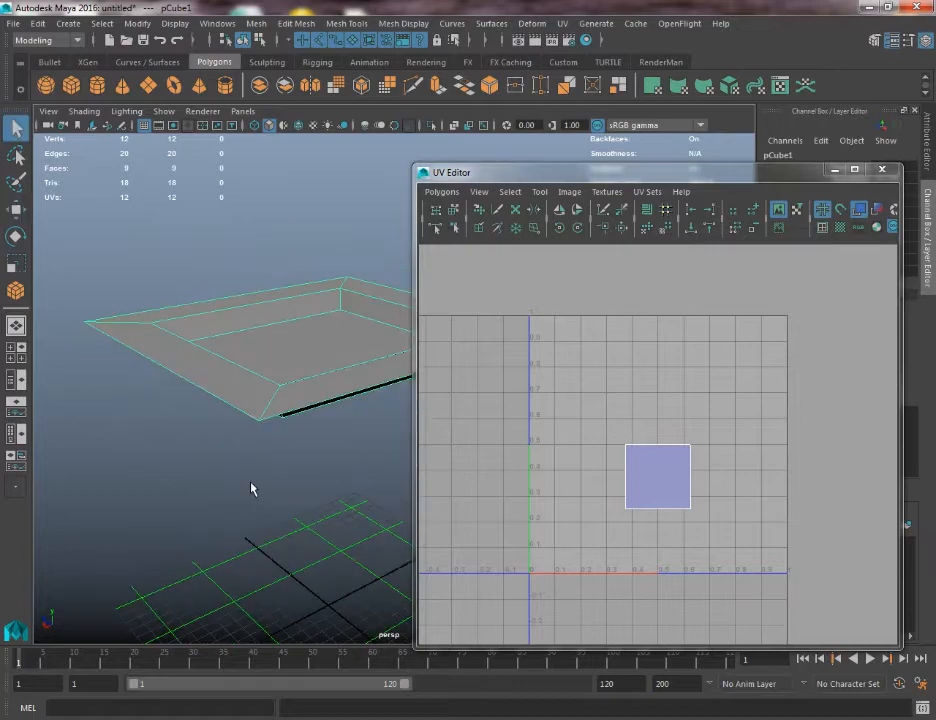
pyautogui.press('w')
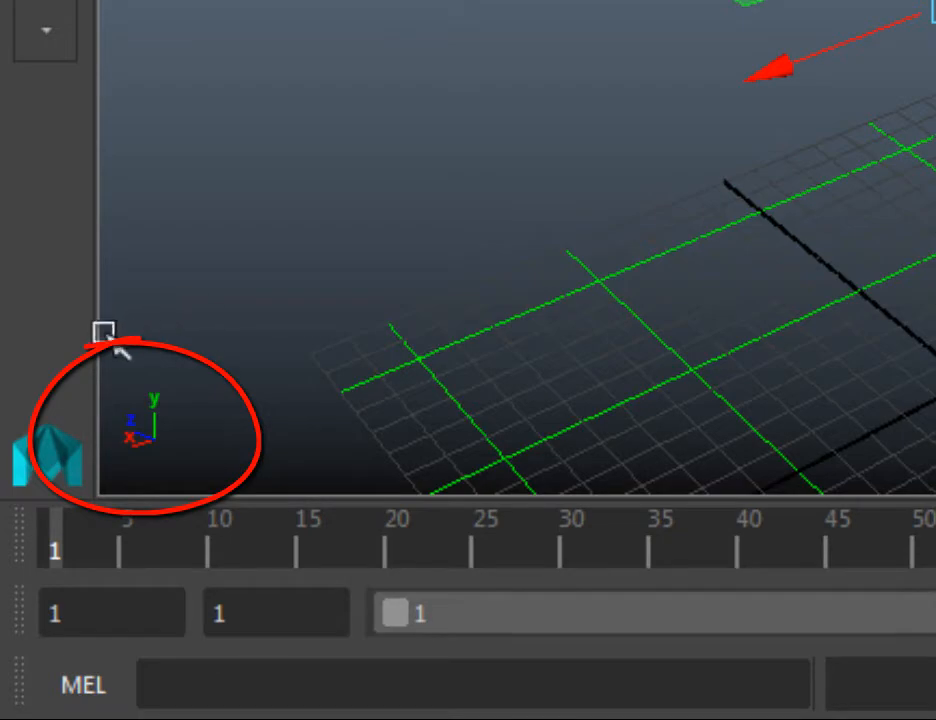
pyautogui.keyDown('alt'); pyautogui.moveTo(230, 236); pyautogui.dragTo(314, 201); pyautogui.keyUp('alt')
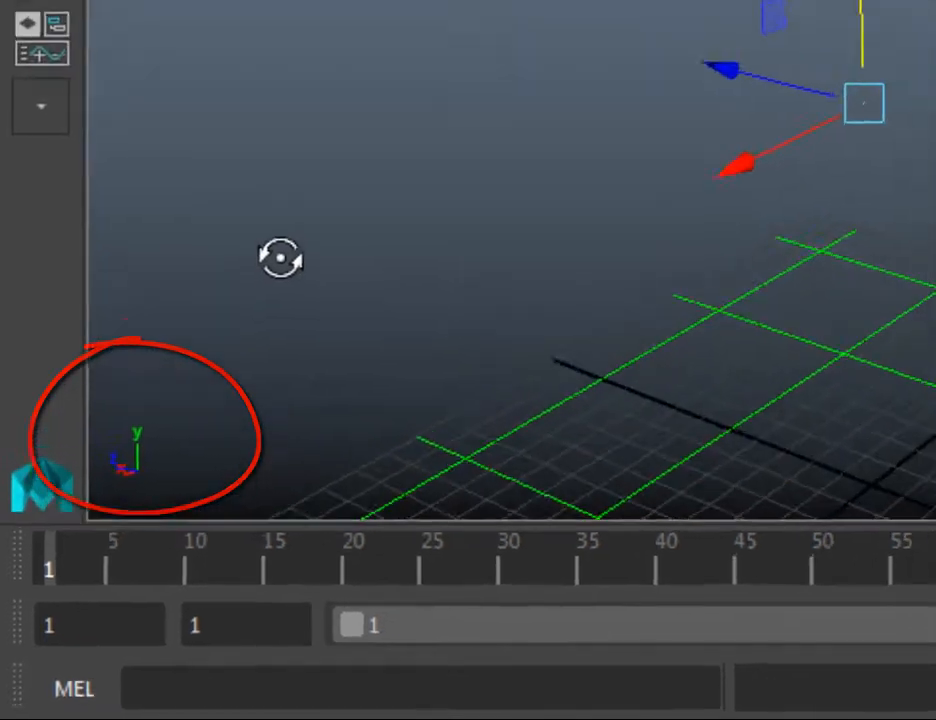
pyautogui.keyDown('alt'); pyautogui.moveTo(280, 258); pyautogui.dragTo(365, 243); pyautogui.keyUp('alt')
pyautogui.click(562, 23)
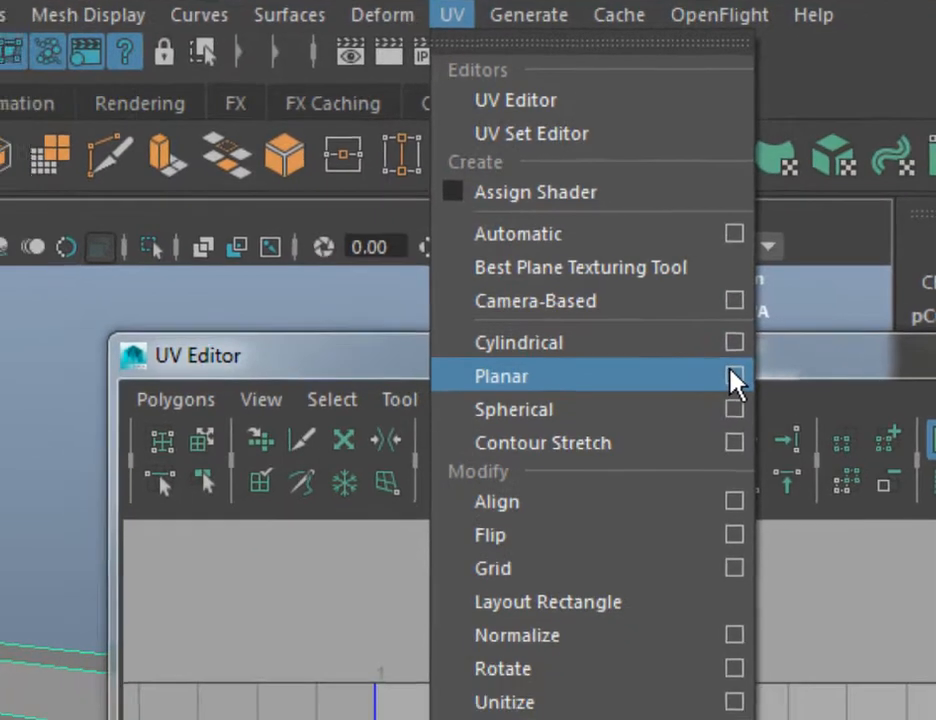
pyautogui.click(734, 376)
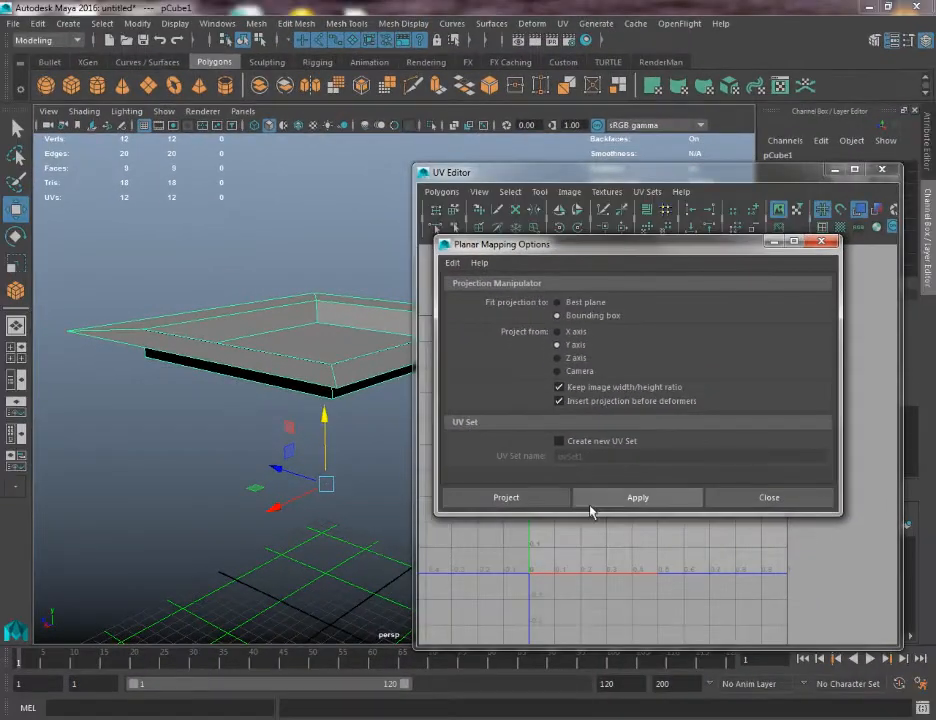
pyautogui.click(594, 503)
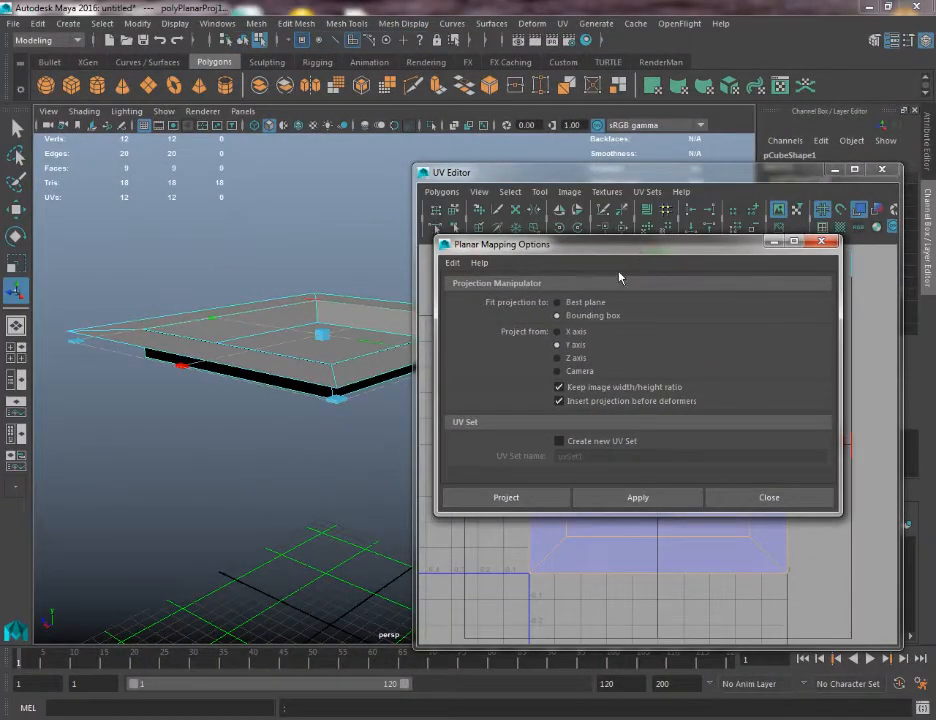
# Close the planar mapping options and reposition the UV Editor so both the model and its UV layout can be seen
pyautogui.moveTo(612, 244); pyautogui.dragTo(292, 471)
pyautogui.keyDown('alt'); pyautogui.moveTo(340, 305); pyautogui.dragTo(347, 307); pyautogui.keyUp('alt')
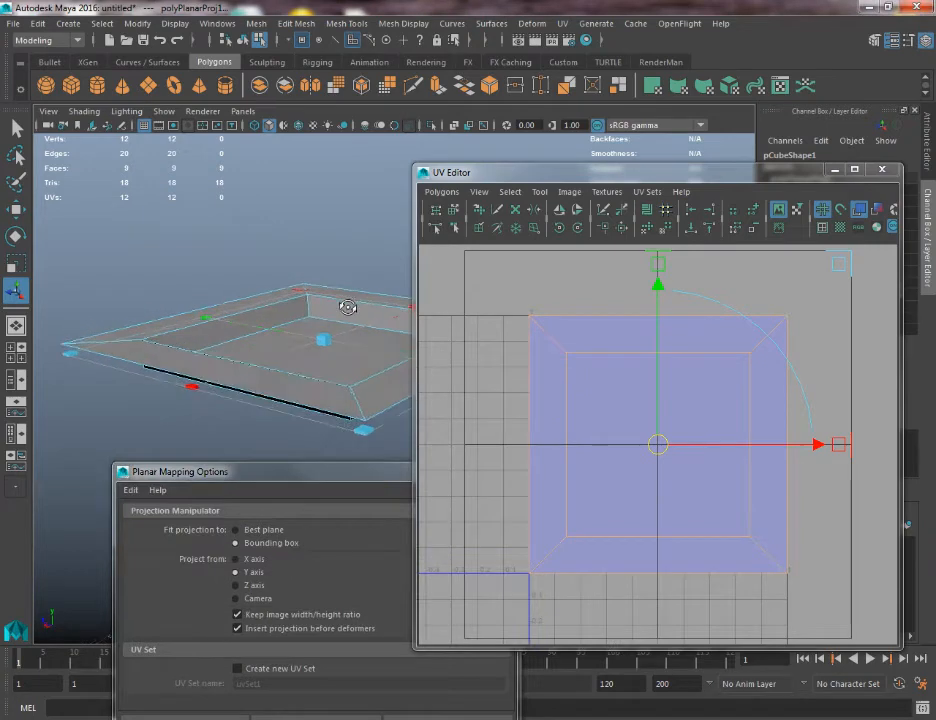
pyautogui.keyDown('alt'); pyautogui.moveTo(347, 307); pyautogui.dragTo(274, 320, button='middle'); pyautogui.keyUp('alt')
pyautogui.scroll(2, 276, 322)
pyautogui.keyDown('alt'); pyautogui.moveTo(278, 324); pyautogui.dragTo(136, 303); pyautogui.keyUp('alt')
pyautogui.click(305, 362)
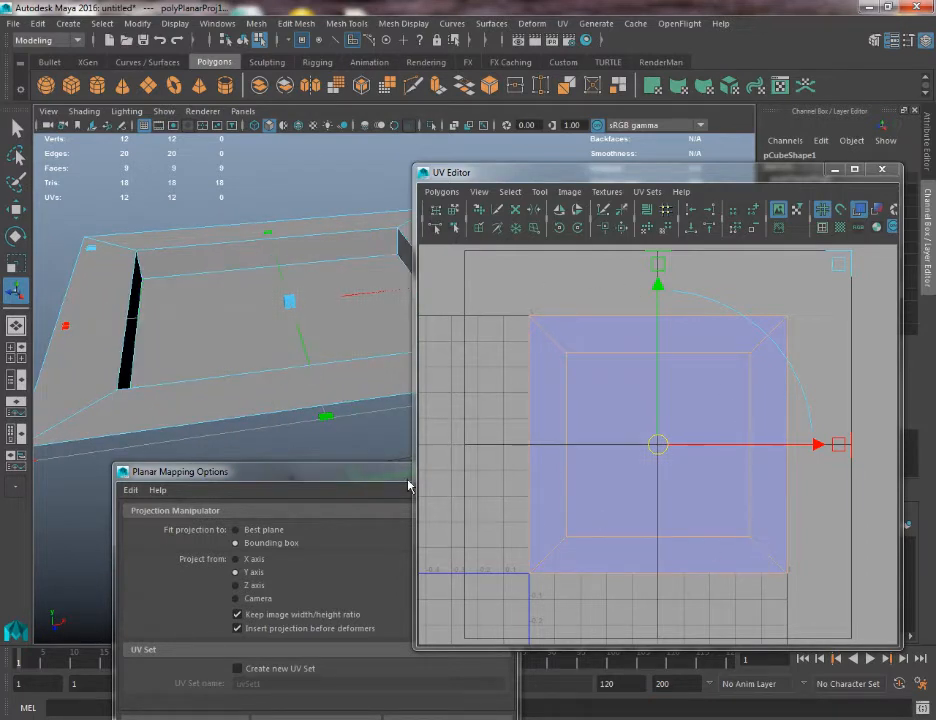
pyautogui.moveTo(408, 478); pyautogui.dragTo(278, 396)
pyautogui.click(359, 390)
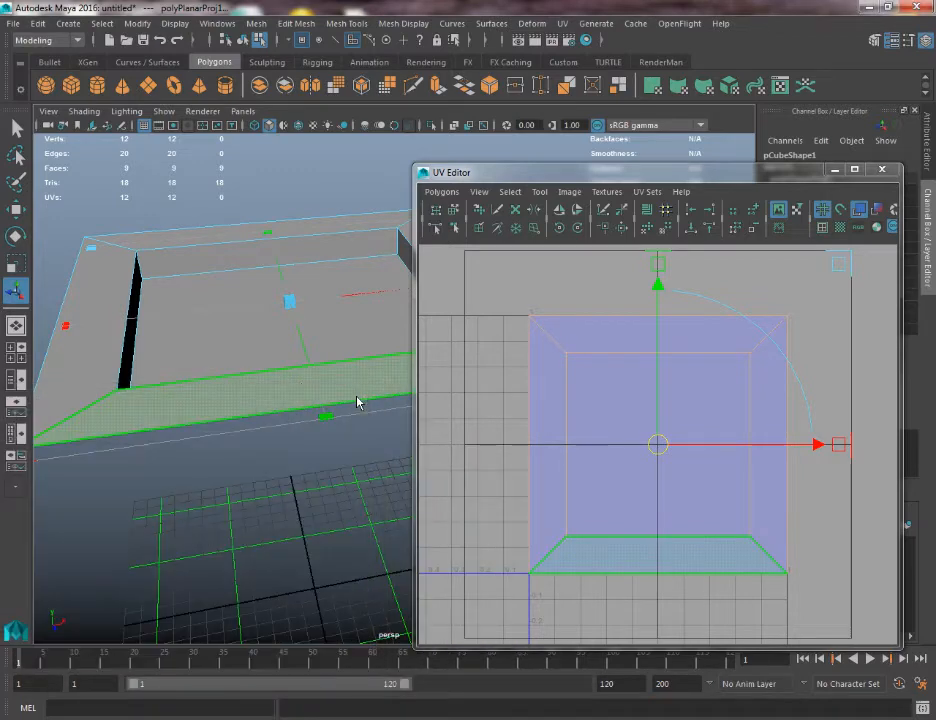
pyautogui.moveTo(645, 180); pyautogui.dragTo(487, 99)
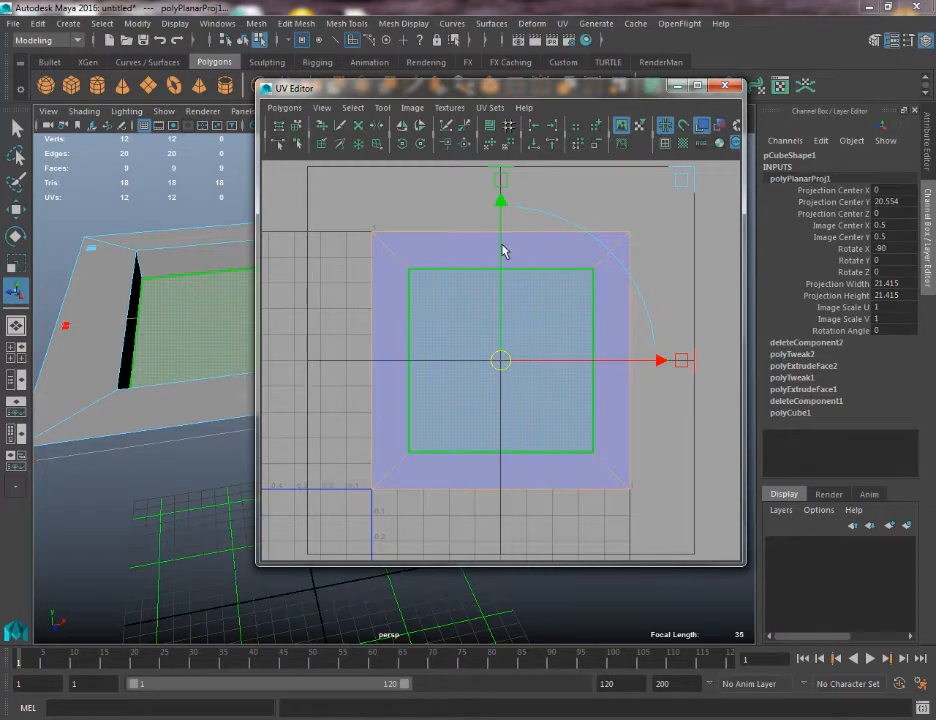
pyautogui.moveTo(447, 88); pyautogui.dragTo(666, 90)
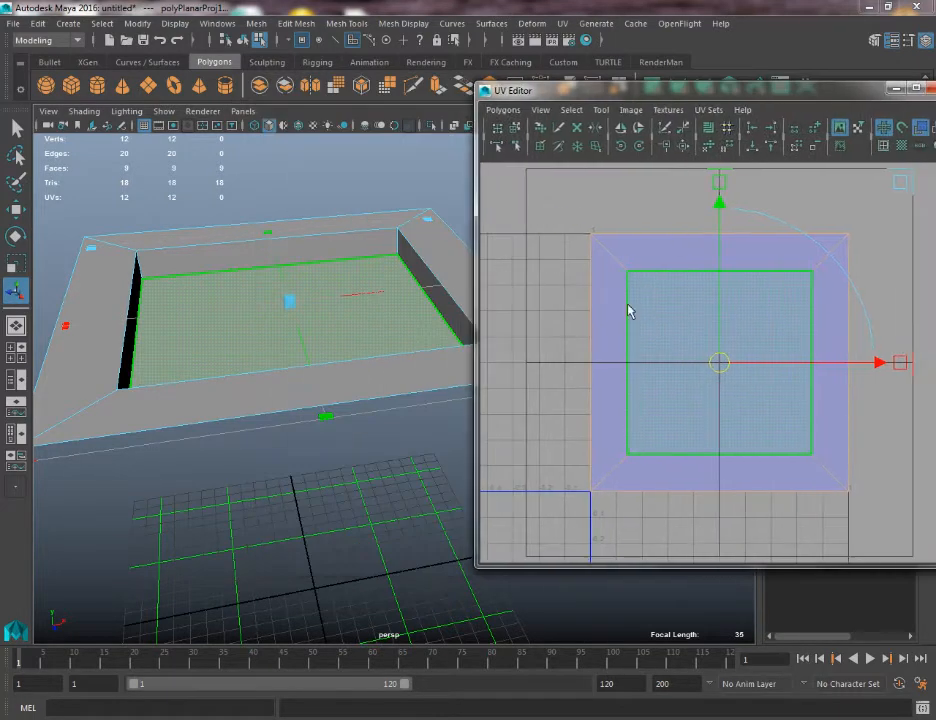
# Select the four inner wall faces of the recess and examine where they fall in the UV layout
pyautogui.press('space')
pyautogui.moveTo(313, 255); pyautogui.dragTo(240, 252)
pyautogui.keyDown('alt'); pyautogui.moveTo(130, 387); pyautogui.dragTo(200, 311, button='right'); pyautogui.keyUp('alt')
pyautogui.moveTo(200, 311)
pyautogui.keyDown('alt'); pyautogui.mouseDown(button='middle')
pyautogui.moveTo(56, 308)
pyautogui.moveTo(231, 325)
pyautogui.moveTo(217, 318)
pyautogui.mouseUp(button='middle'); pyautogui.keyUp('alt')
pyautogui.moveTo(239, 327)
pyautogui.keyDown('alt'); pyautogui.mouseDown(button='right')
pyautogui.moveTo(251, 343)
pyautogui.moveTo(247, 315)
pyautogui.mouseUp(button='right'); pyautogui.keyUp('alt')
pyautogui.press('space')
pyautogui.moveTo(247, 314); pyautogui.dragTo(246, 280)
pyautogui.keyDown('alt'); pyautogui.moveTo(250, 279); pyautogui.dragTo(254, 338); pyautogui.keyUp('alt')
pyautogui.click(338, 250)
pyautogui.keyDown('shift'); pyautogui.doubleClick(414, 262); pyautogui.keyUp('shift')
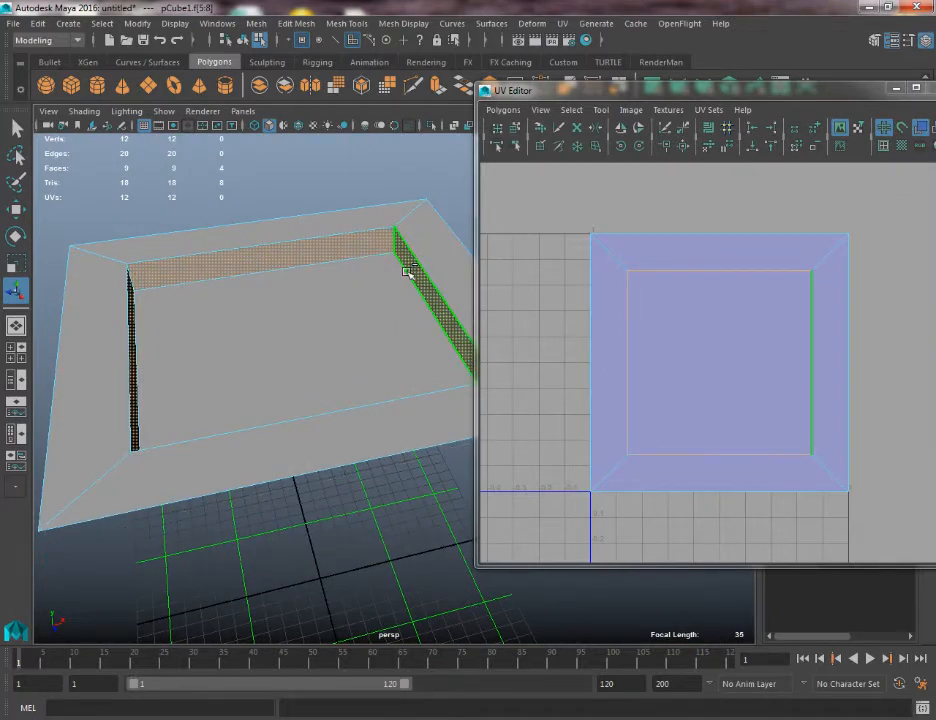
pyautogui.keyDown('alt'); pyautogui.moveTo(414, 265); pyautogui.dragTo(200, 229); pyautogui.keyUp('alt')
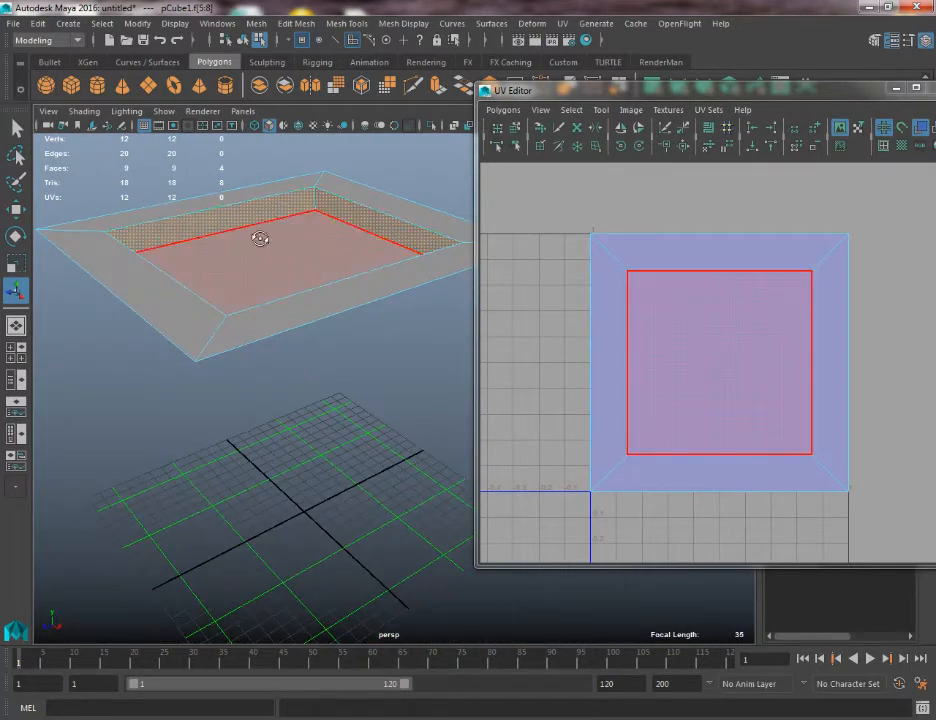
pyautogui.keyDown('alt'); pyautogui.moveTo(261, 236); pyautogui.dragTo(376, 288); pyautogui.keyUp('alt')
# Compare the top view of the mesh with its UV layout, selecting all faces and clearing the selection
pyautogui.press('space')
pyautogui.click(309, 284)
pyautogui.click(825, 312)
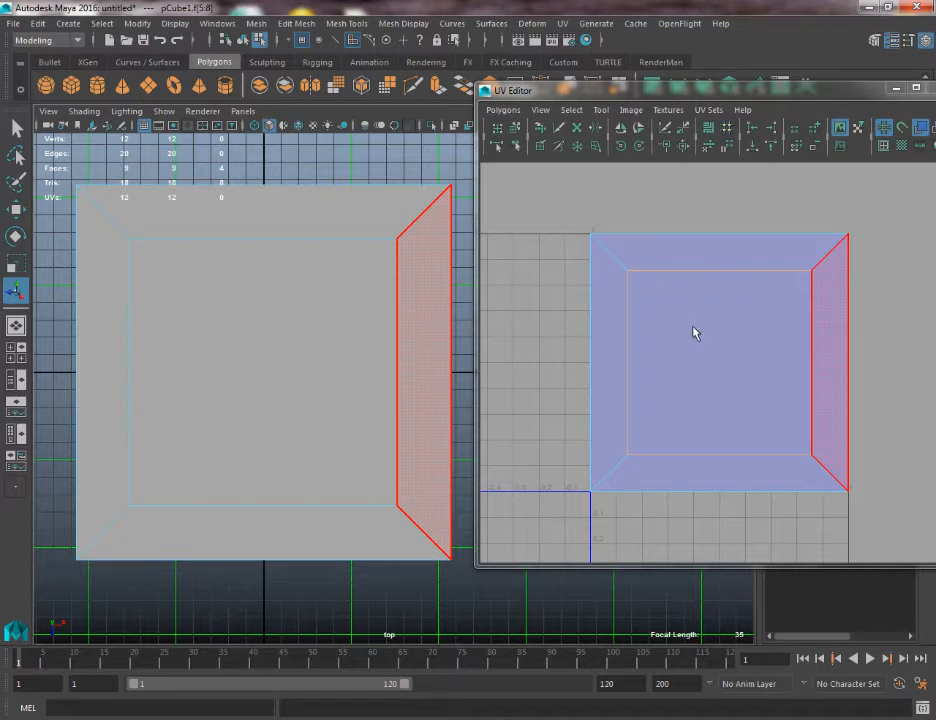
pyautogui.moveTo(513, 197); pyautogui.dragTo(926, 508)
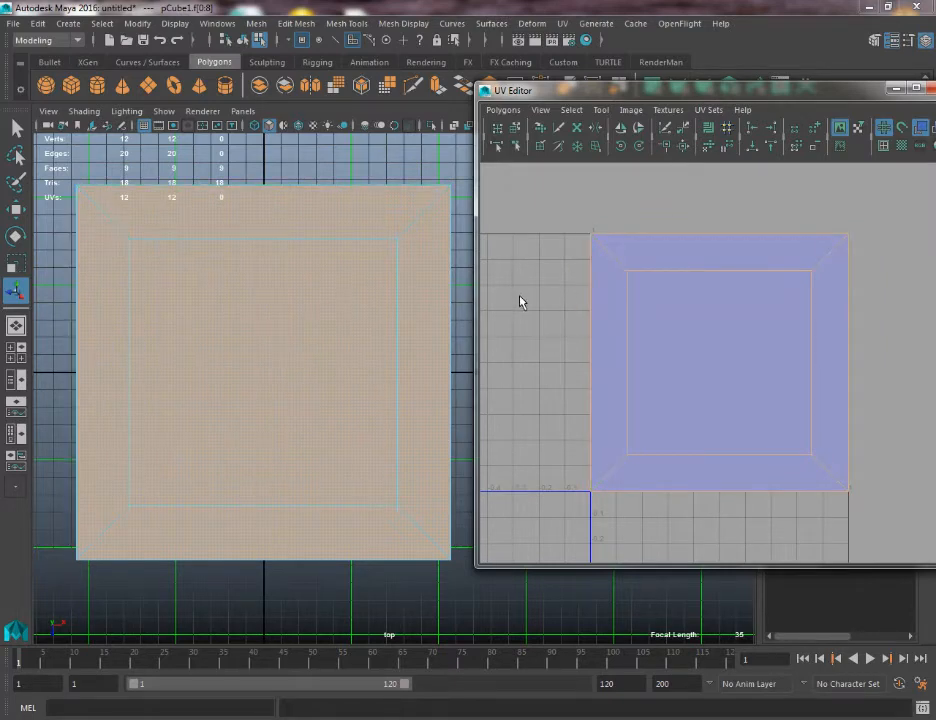
pyautogui.click(406, 157)
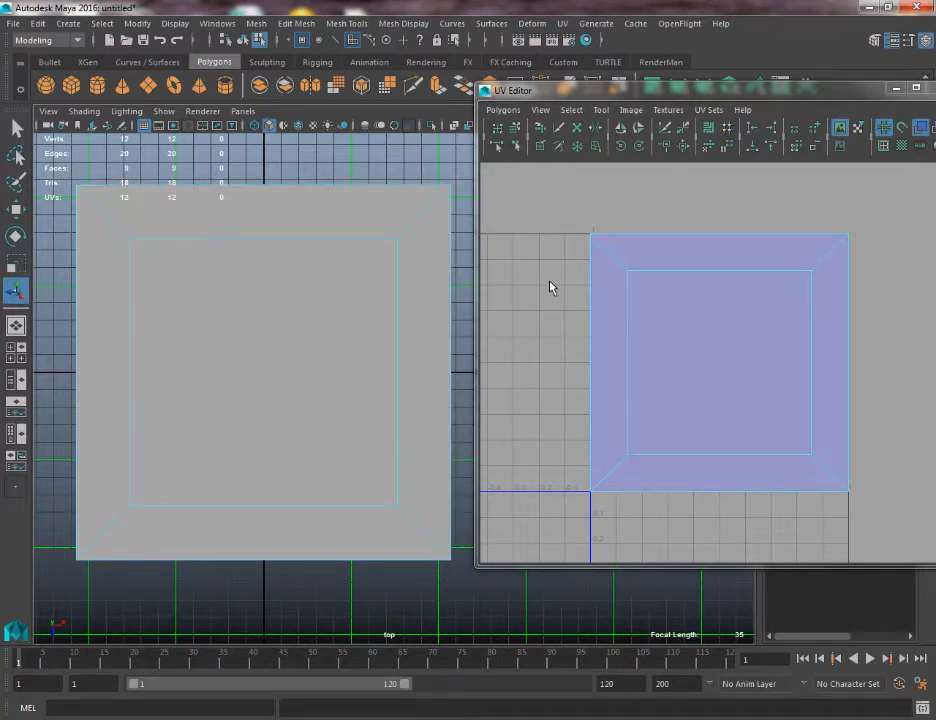
# Return to the perspective view and select the recess floor face in the UV Editor for scaling
pyautogui.press('space')
pyautogui.moveTo(282, 318); pyautogui.dragTo(272, 236)
pyautogui.moveTo(159, 245); pyautogui.dragTo(165, 208, button='right')
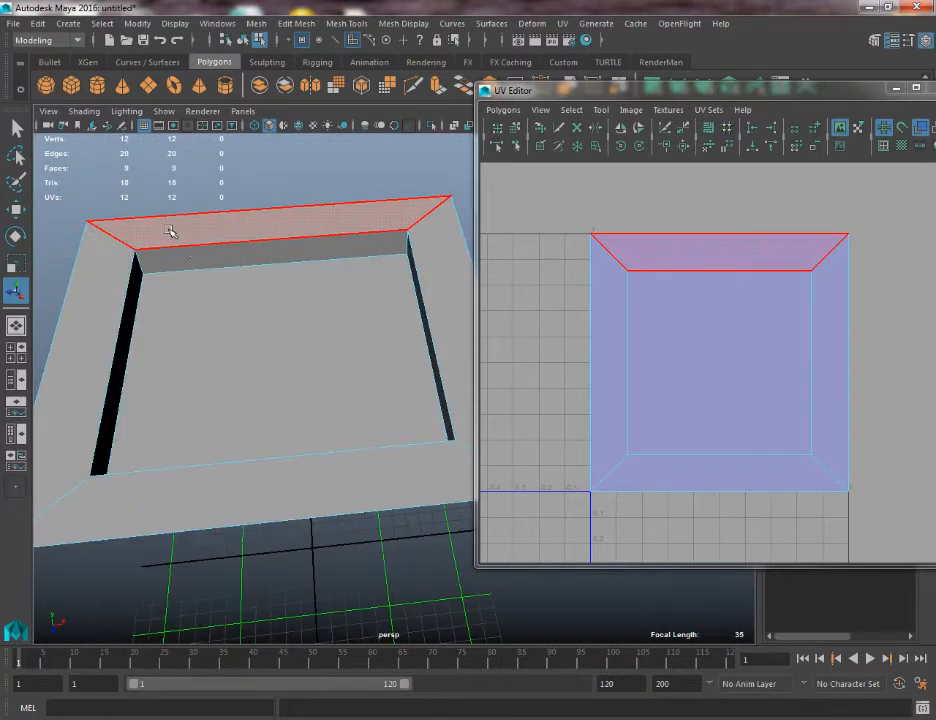
pyautogui.click(182, 248)
pyautogui.keyDown('alt'); pyautogui.moveTo(182, 248); pyautogui.dragTo(150, 272); pyautogui.keyUp('alt')
pyautogui.keyDown('alt'); pyautogui.moveTo(261, 256); pyautogui.dragTo(292, 264, button='middle'); pyautogui.keyUp('alt')
pyautogui.moveTo(713, 257)
pyautogui.mouseDown(button='right')
pyautogui.moveTo(708, 250)
pyautogui.moveTo(716, 282)
pyautogui.mouseUp(button='right')
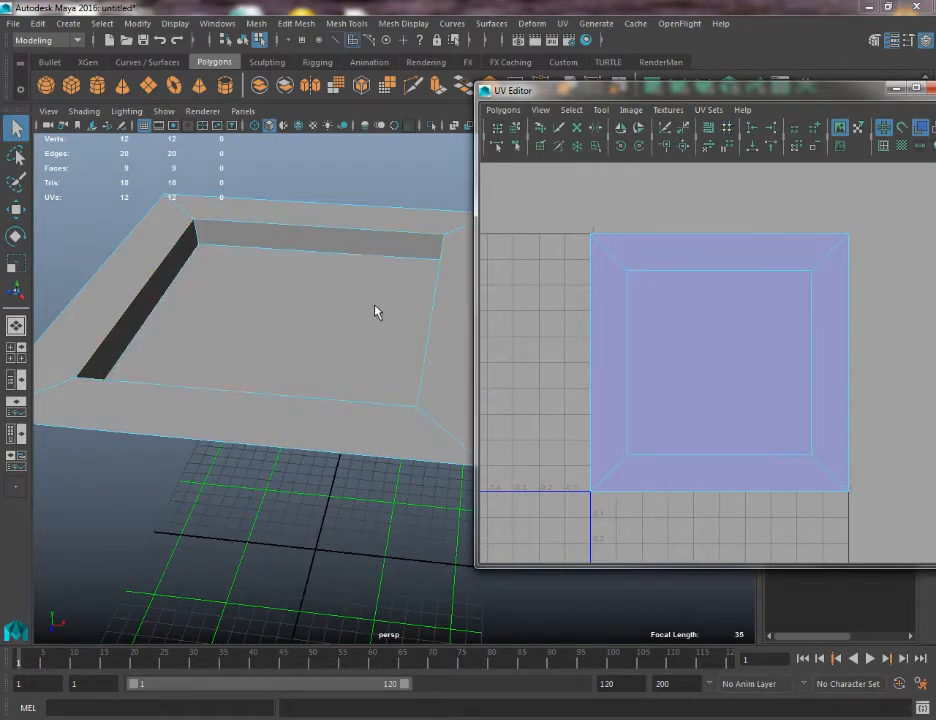
pyautogui.click(735, 333)
pyautogui.click(735, 333)
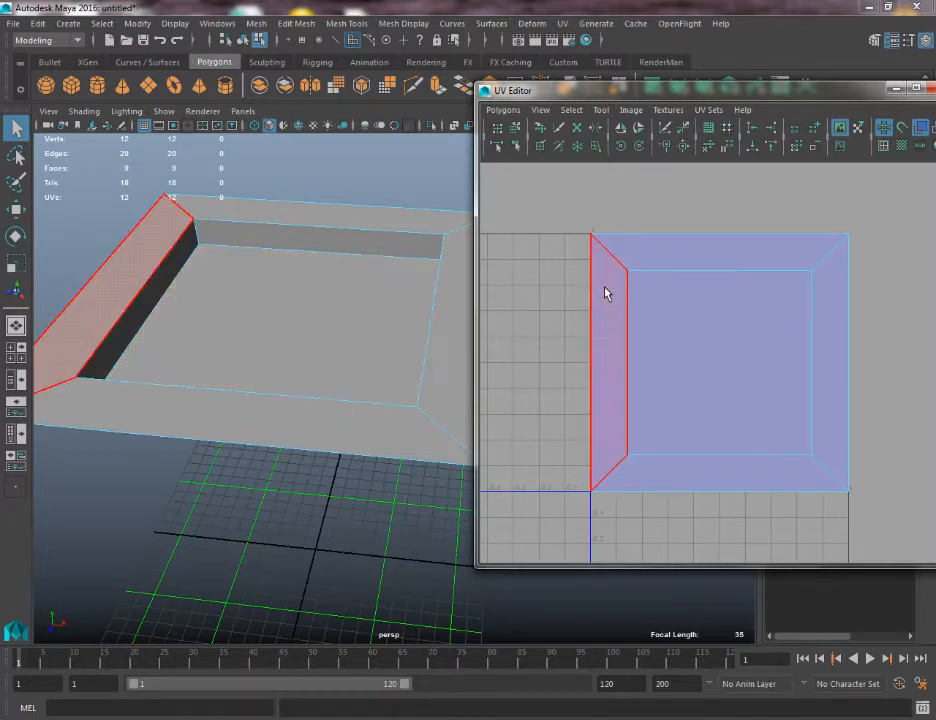
pyautogui.click(658, 261)
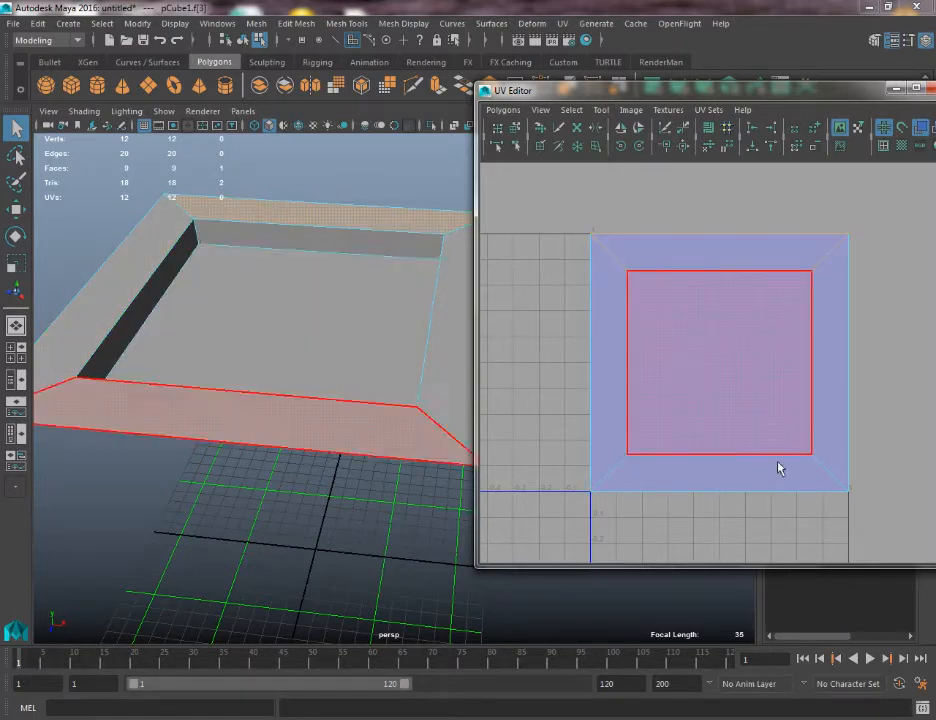
pyautogui.click(695, 355)
pyautogui.press('r')
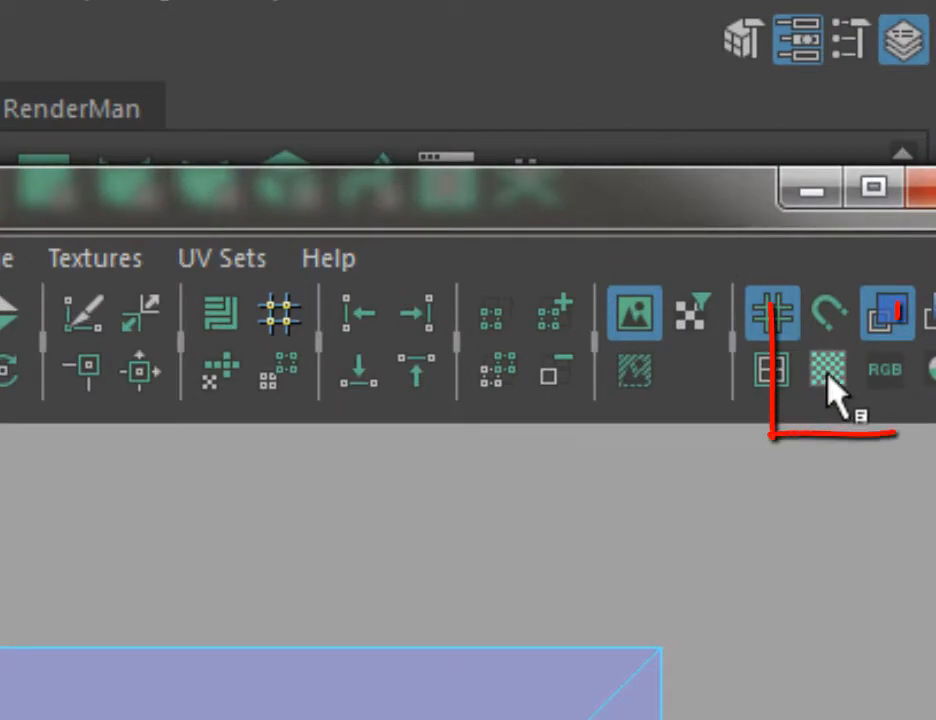
# Turn on the UV checker pattern and inspect its distortion on the back inner wall of the recess
pyautogui.click(866, 267)
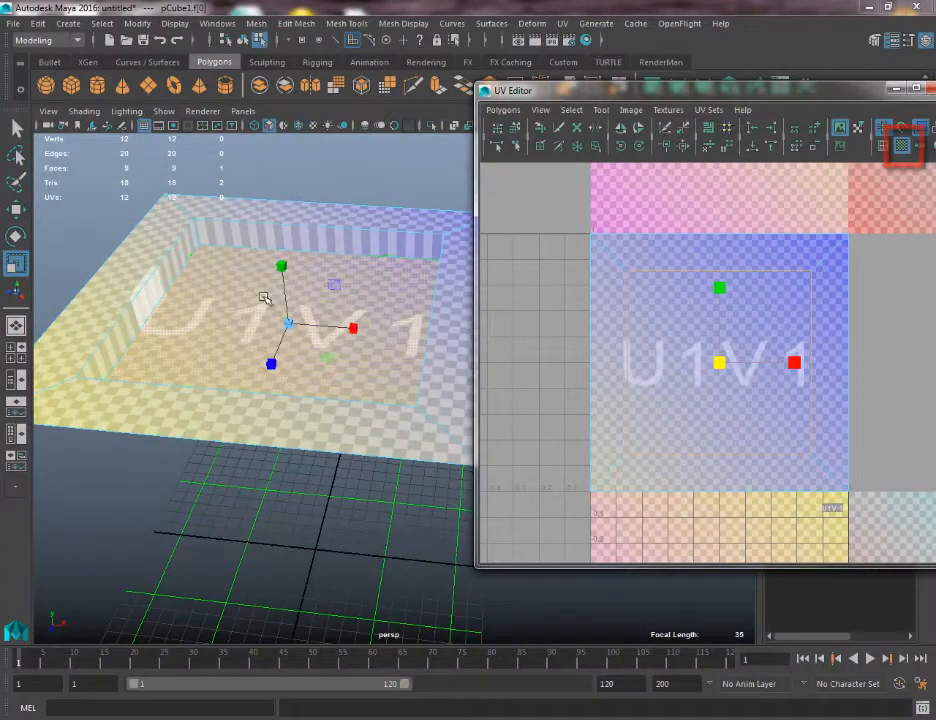
pyautogui.keyDown('alt'); pyautogui.moveTo(262, 298); pyautogui.dragTo(296, 292, button='right'); pyautogui.keyUp('alt')
pyautogui.keyDown('alt'); pyautogui.moveTo(296, 292); pyautogui.dragTo(342, 460, button='middle'); pyautogui.keyUp('alt')
pyautogui.keyDown('alt'); pyautogui.moveTo(250, 357); pyautogui.dragTo(290, 357, button='right'); pyautogui.keyUp('alt')
pyautogui.keyDown('alt'); pyautogui.moveTo(290, 357); pyautogui.dragTo(313, 298); pyautogui.keyUp('alt')
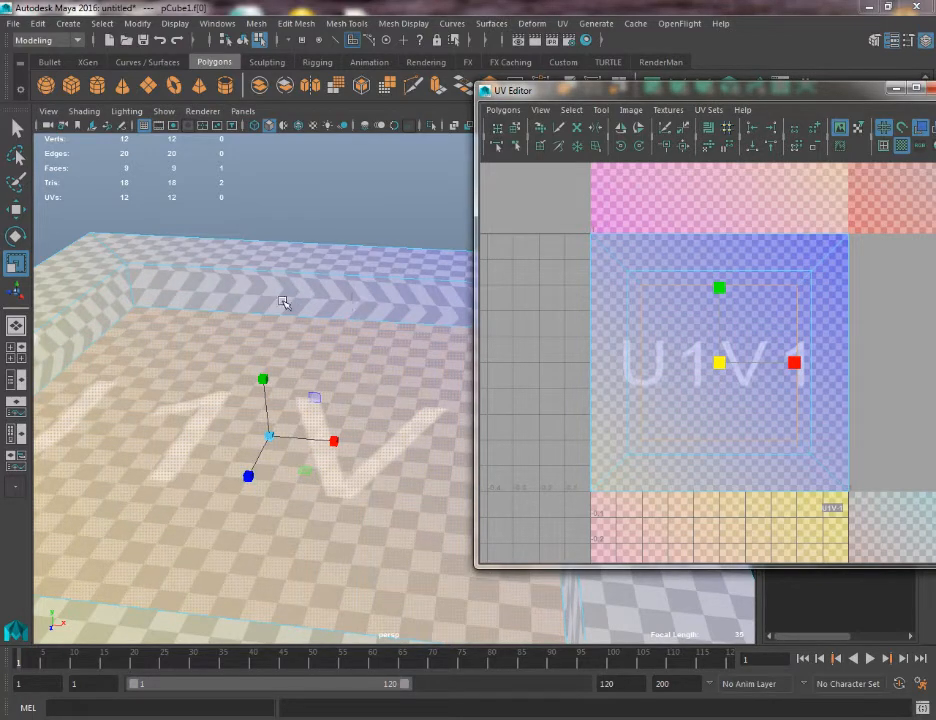
# Scale the recess floor's UVs down uniformly about their centre to give the inner walls more UV space
pyautogui.moveTo(718, 354); pyautogui.dragTo(717, 362)
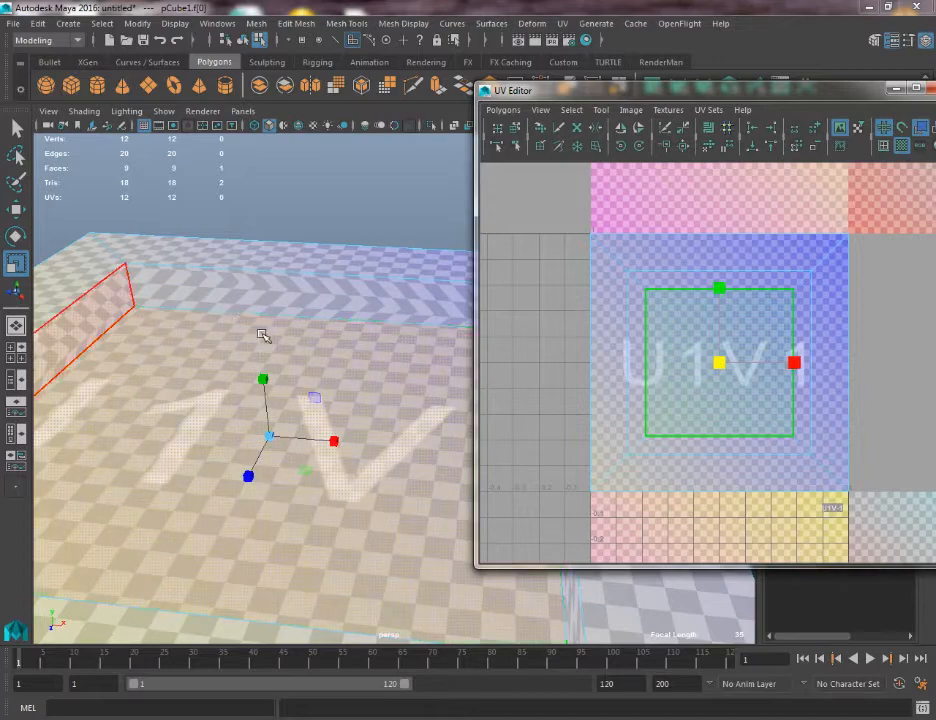
pyautogui.keyDown('alt'); pyautogui.moveTo(243, 330); pyautogui.dragTo(316, 374, button='middle'); pyautogui.keyUp('alt')
pyautogui.keyDown('alt'); pyautogui.moveTo(182, 305); pyautogui.dragTo(277, 371, button='right'); pyautogui.keyUp('alt')
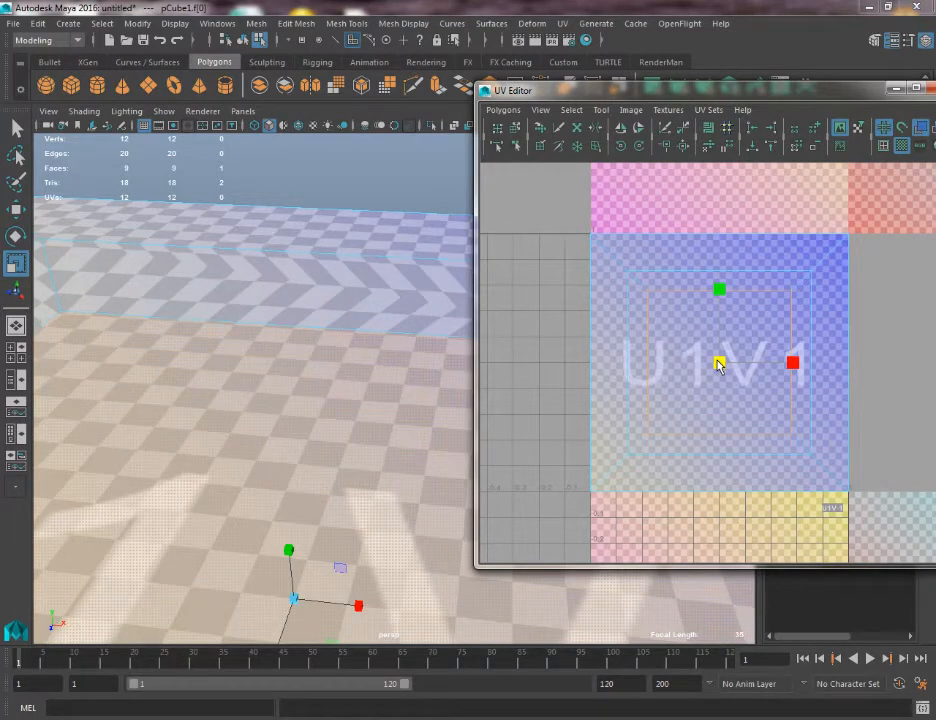
pyautogui.keyDown('alt'); pyautogui.moveTo(570, 323); pyautogui.dragTo(512, 311, button='middle'); pyautogui.keyUp('alt')
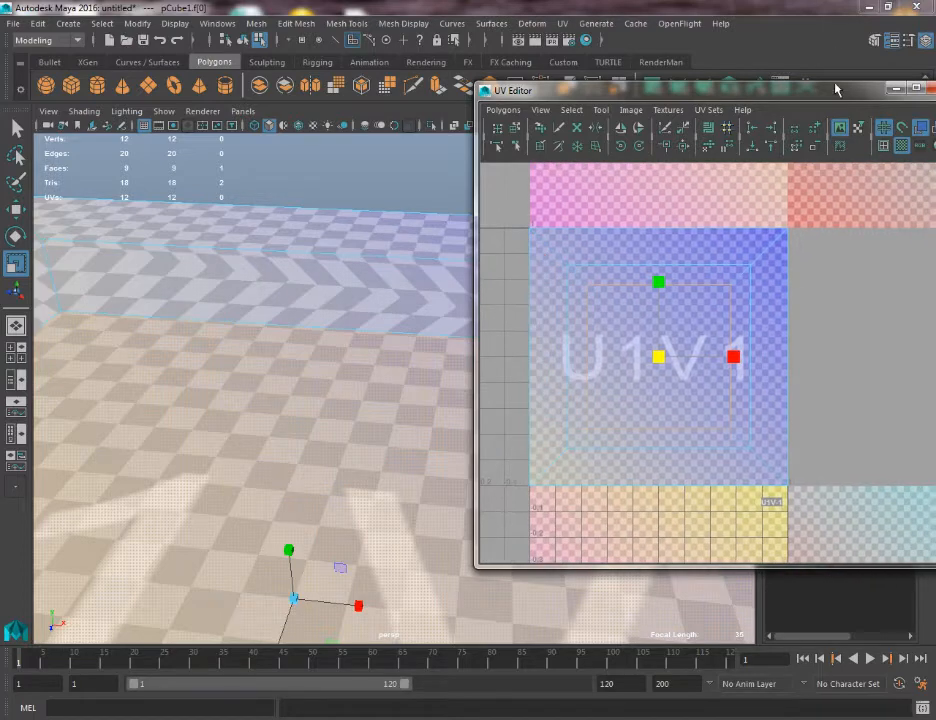
# Turn off the UV checker pattern and bring the UV Editor over the viewport with the whole UV layout in view
pyautogui.click(896, 146)
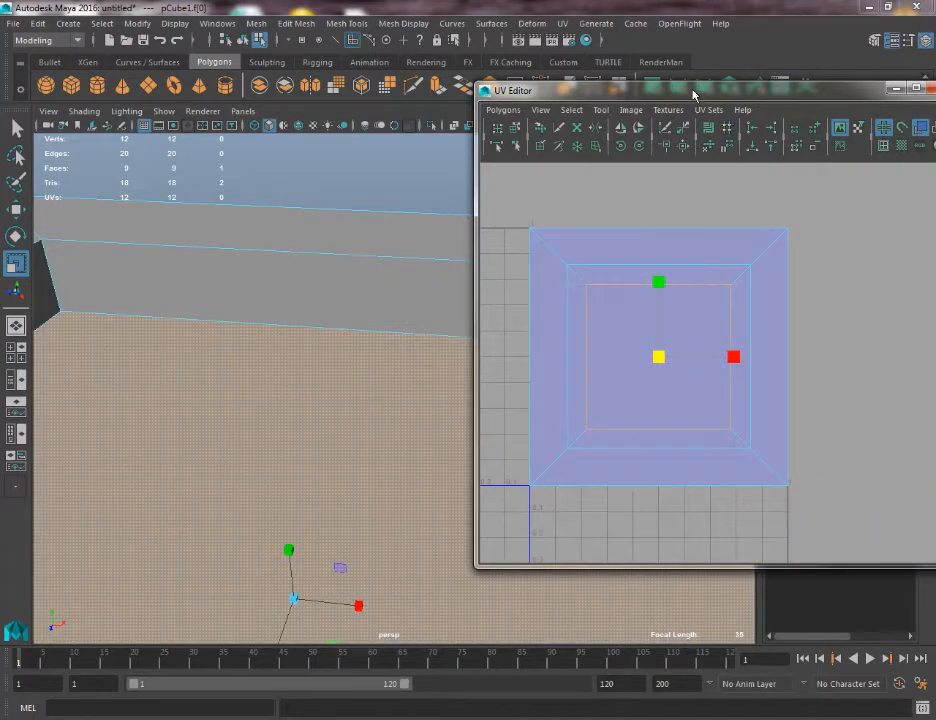
pyautogui.moveTo(695, 94); pyautogui.dragTo(524, 59)
pyautogui.keyDown('alt'); pyautogui.moveTo(397, 205); pyautogui.dragTo(464, 295, button='right'); pyautogui.keyUp('alt')
pyautogui.keyDown('alt'); pyautogui.moveTo(353, 216); pyautogui.dragTo(439, 241, button='middle'); pyautogui.keyUp('alt')
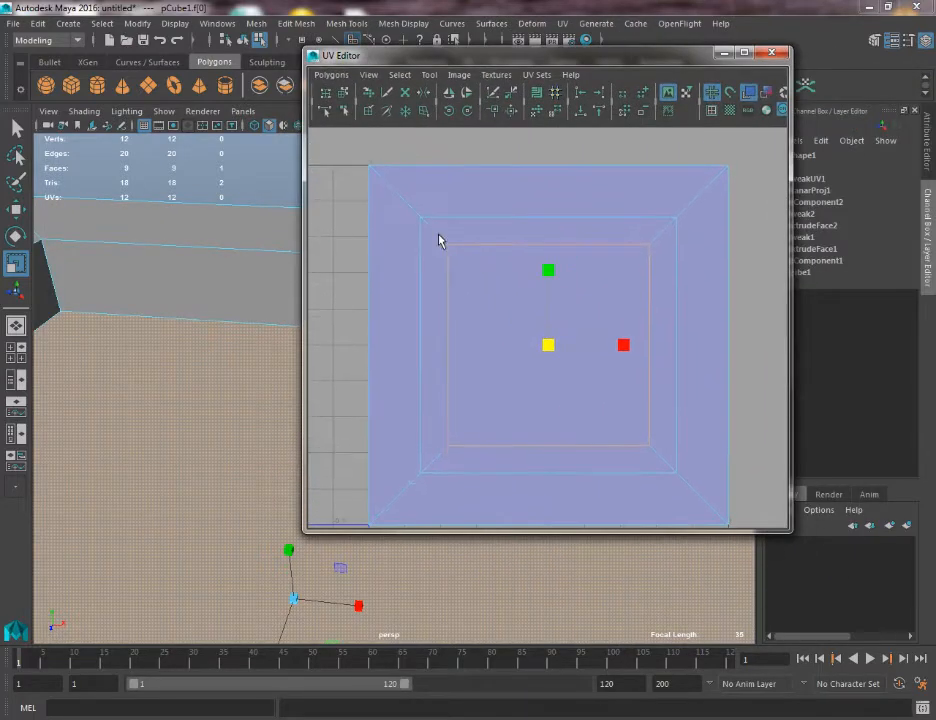
pyautogui.keyDown('alt'); pyautogui.moveTo(464, 390); pyautogui.dragTo(428, 285, button='right'); pyautogui.keyUp('alt')
pyautogui.keyDown('alt'); pyautogui.moveTo(247, 325); pyautogui.dragTo(144, 301, button='middle'); pyautogui.keyUp('alt')
# Select the four inner wall faces of the recess and examine them in the perspective view
pyautogui.click(455, 290)
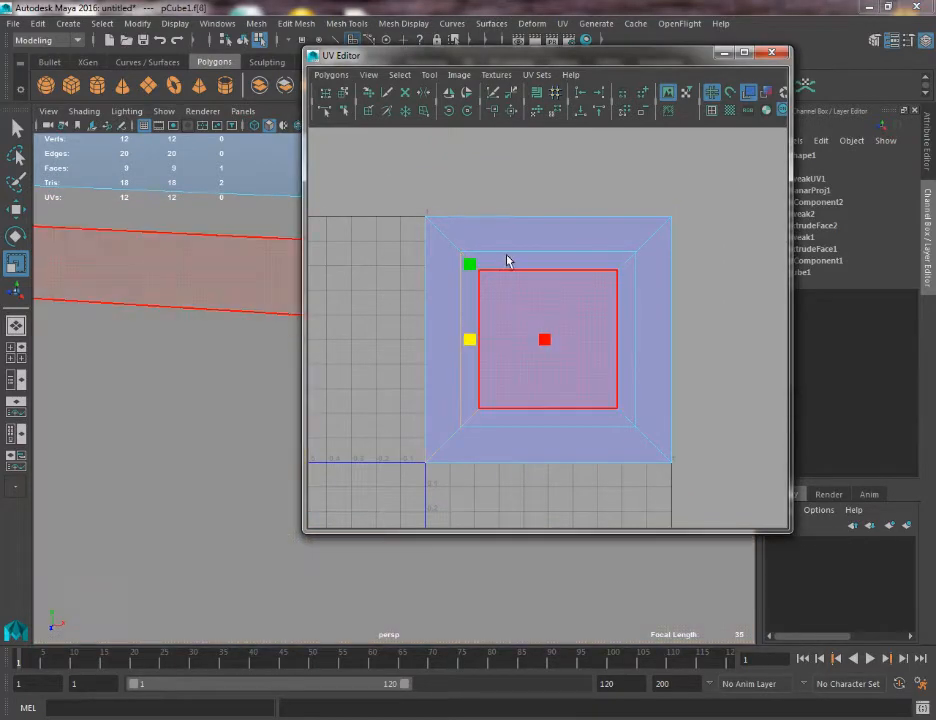
pyautogui.click(508, 259)
pyautogui.click(470, 320)
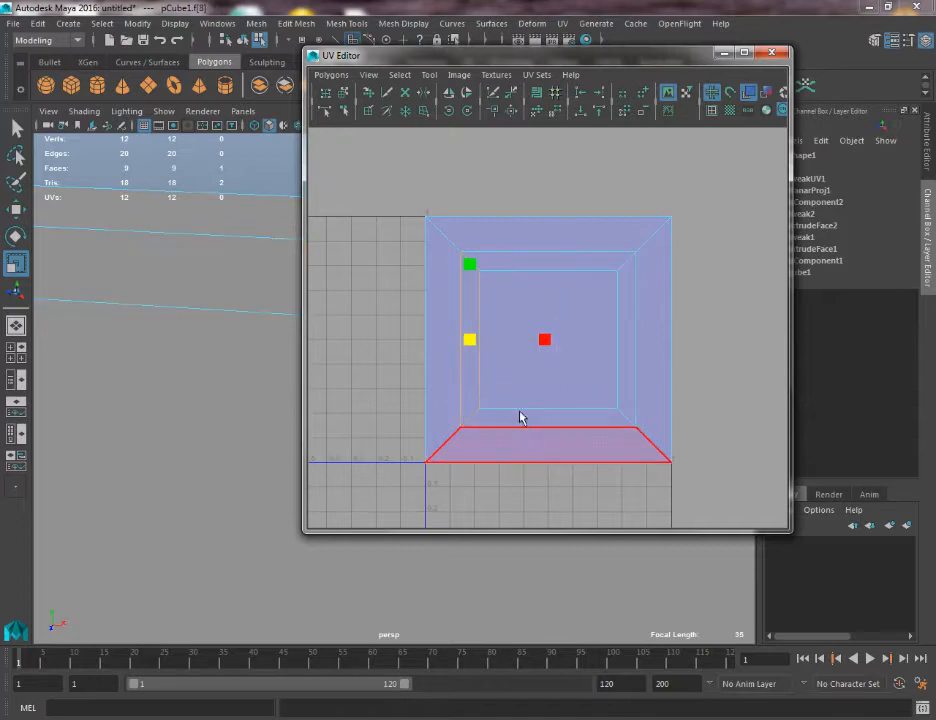
pyautogui.click(523, 420)
pyautogui.keyDown('shift'); pyautogui.click(631, 372); pyautogui.keyUp('shift')
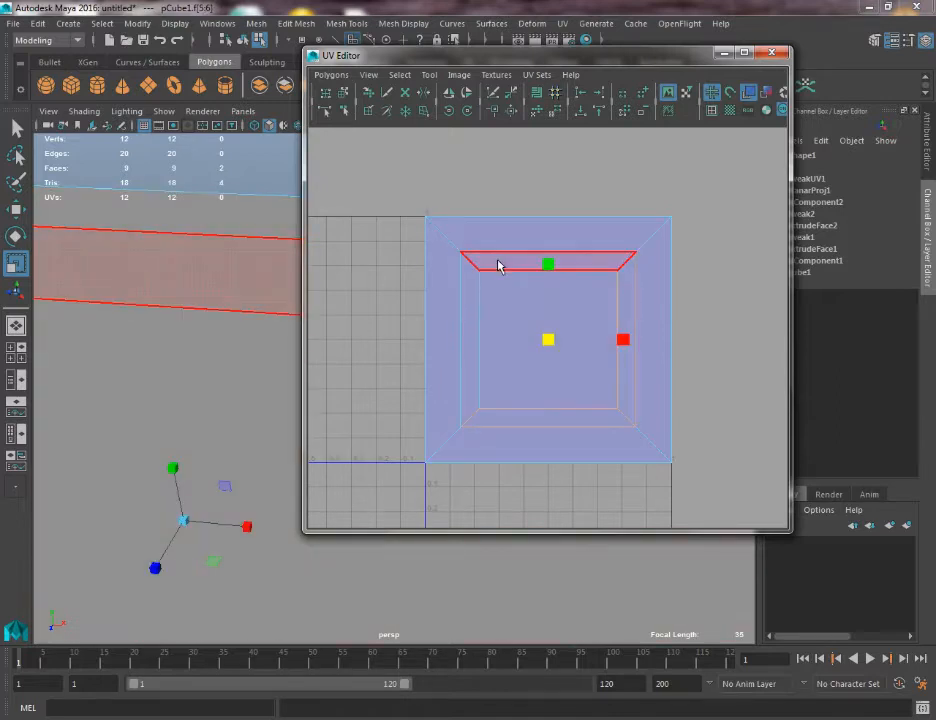
pyautogui.keyDown('shift'); pyautogui.click(498, 263); pyautogui.keyUp('shift')
pyautogui.keyDown('alt'); pyautogui.moveTo(149, 160); pyautogui.dragTo(130, 288, button='right'); pyautogui.keyUp('alt')
pyautogui.keyDown('alt'); pyautogui.moveTo(130, 288); pyautogui.dragTo(272, 310); pyautogui.keyUp('alt')
pyautogui.click(127, 293)
pyautogui.keyDown('shift'); pyautogui.click(210, 287); pyautogui.keyUp('shift')
pyautogui.keyDown('shift'); pyautogui.doubleClick(210, 287); pyautogui.keyUp('shift')
pyautogui.keyDown('alt'); pyautogui.moveTo(272, 310); pyautogui.dragTo(56, 251, button='middle'); pyautogui.keyUp('alt')
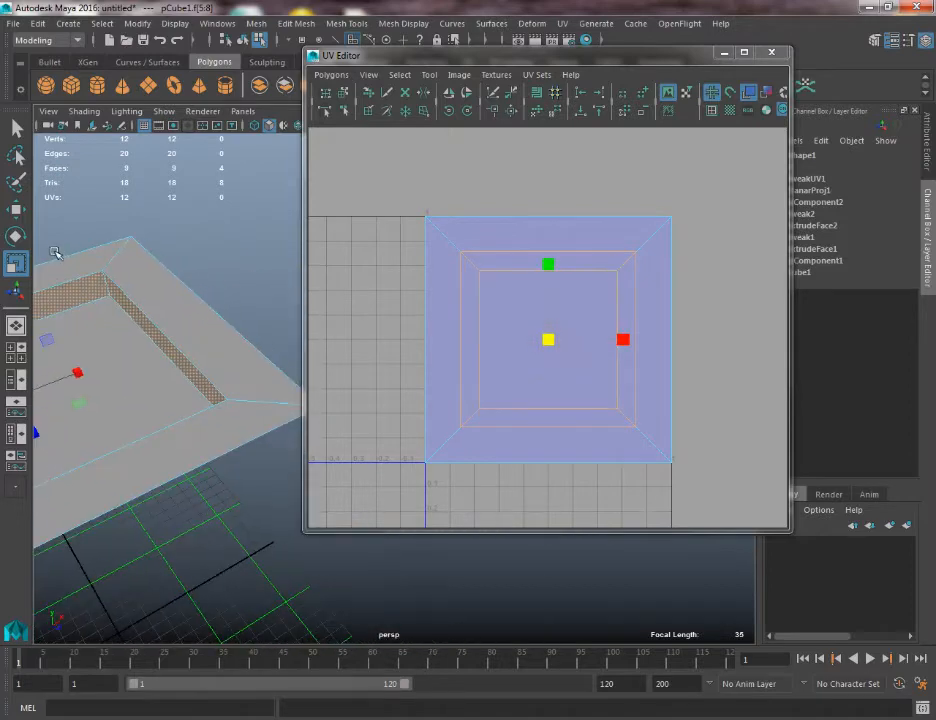
pyautogui.keyDown('alt'); pyautogui.moveTo(56, 251); pyautogui.dragTo(139, 244); pyautogui.keyUp('alt')
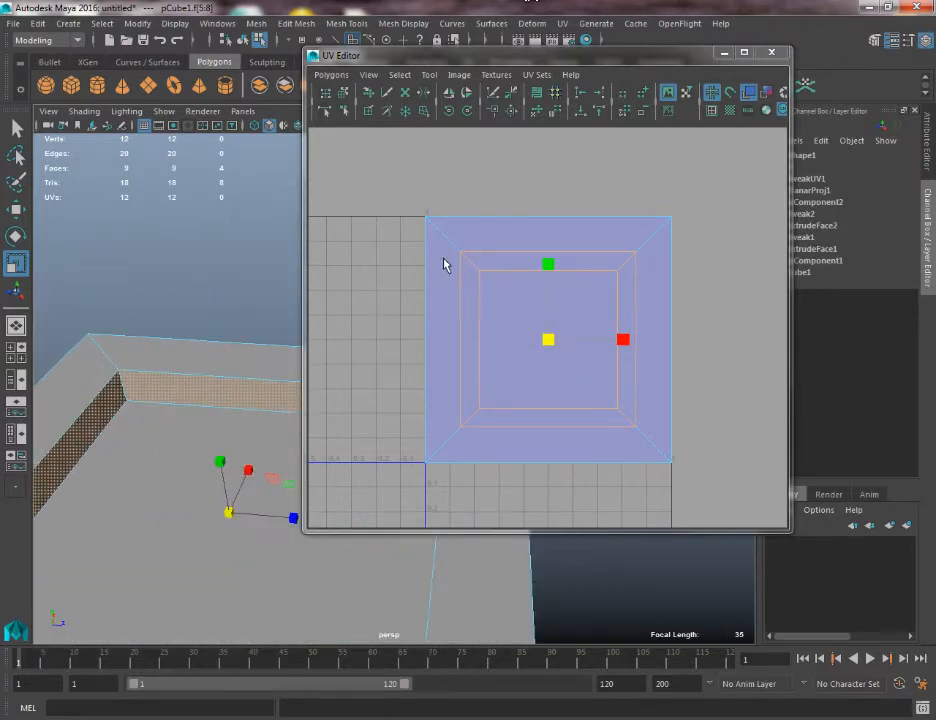
# Turn on the UV checker pattern and compare its distortion on the inner walls with the recess floor
pyautogui.click(733, 112)
pyautogui.keyDown('alt'); pyautogui.moveTo(184, 301); pyautogui.dragTo(309, 178); pyautogui.keyUp('alt')
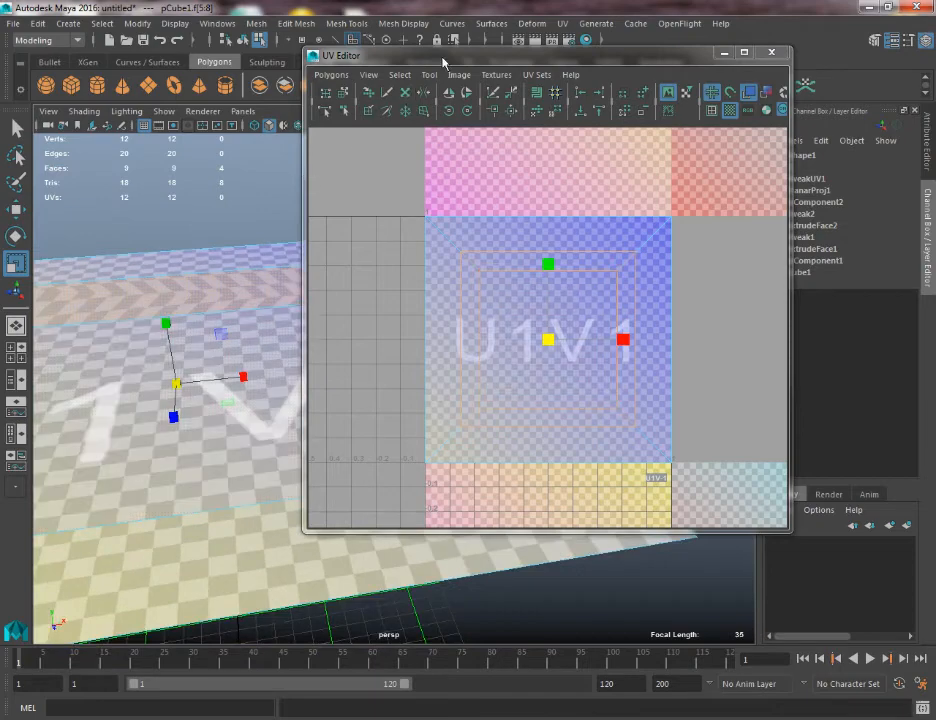
pyautogui.moveTo(443, 55); pyautogui.dragTo(676, 79)
pyautogui.keyDown('alt'); pyautogui.moveTo(261, 246); pyautogui.dragTo(377, 264, button='middle'); pyautogui.keyUp('alt')
pyautogui.keyDown('alt'); pyautogui.moveTo(377, 264); pyautogui.dragTo(349, 316, button='right'); pyautogui.keyUp('alt')
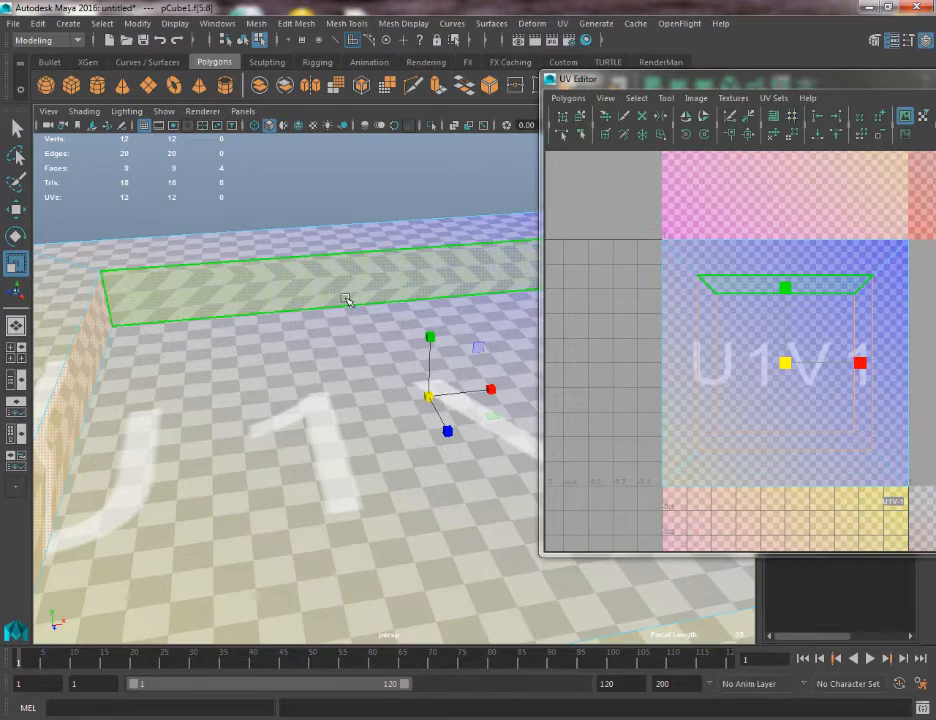
pyautogui.click(288, 383)
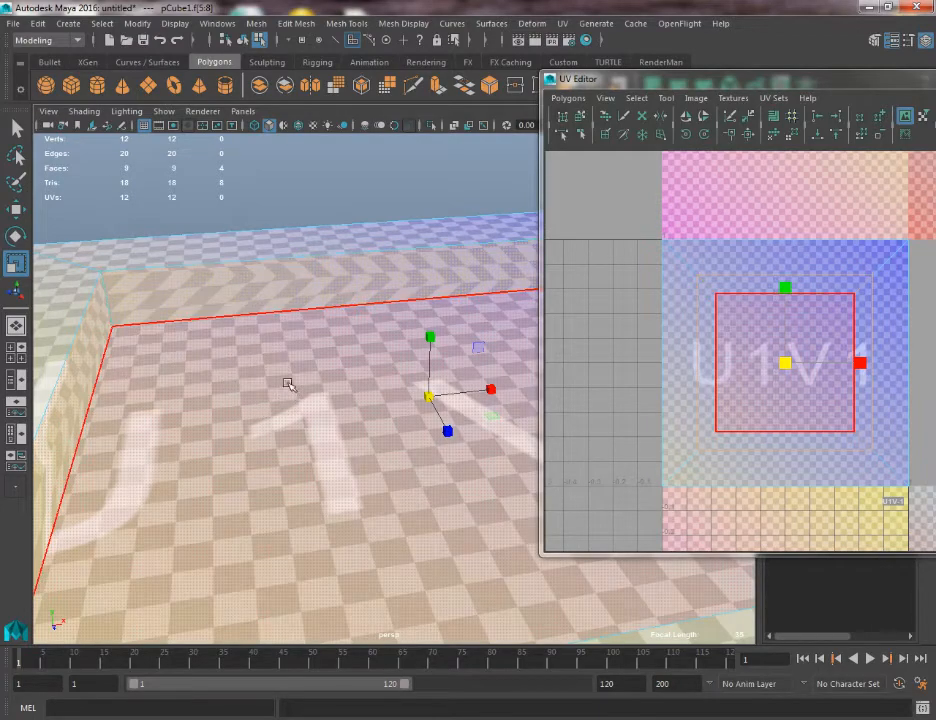
pyautogui.keyDown('alt'); pyautogui.moveTo(288, 383); pyautogui.dragTo(263, 441); pyautogui.keyUp('alt')
pyautogui.keyDown('alt'); pyautogui.moveTo(263, 441); pyautogui.dragTo(272, 130, button='middle'); pyautogui.keyUp('alt')
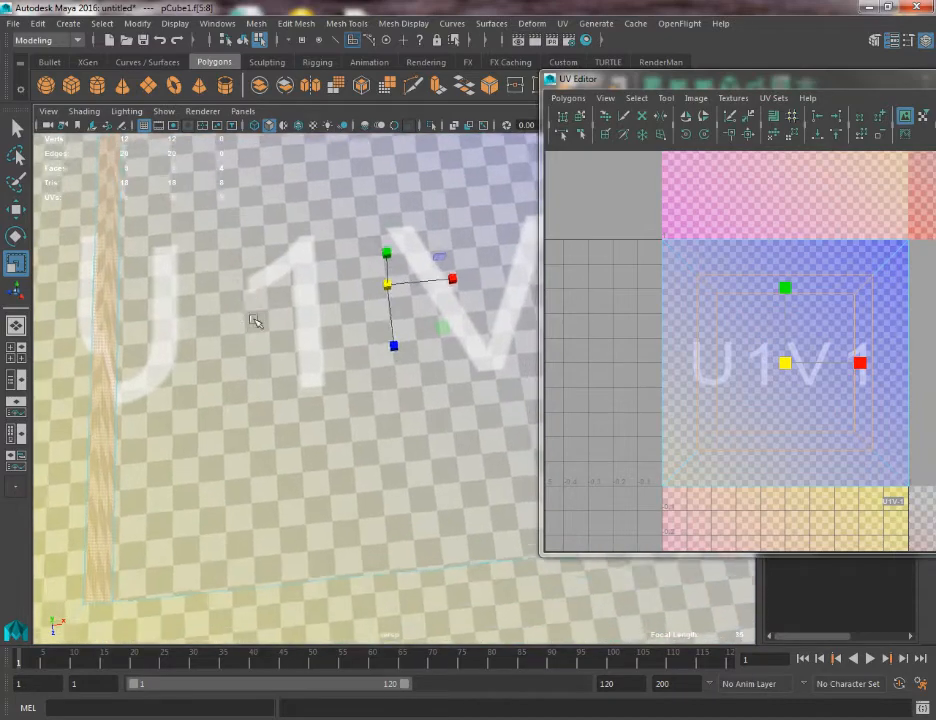
pyautogui.keyDown('alt'); pyautogui.moveTo(300, 325); pyautogui.dragTo(363, 336); pyautogui.keyUp('alt')
pyautogui.click(333, 284)
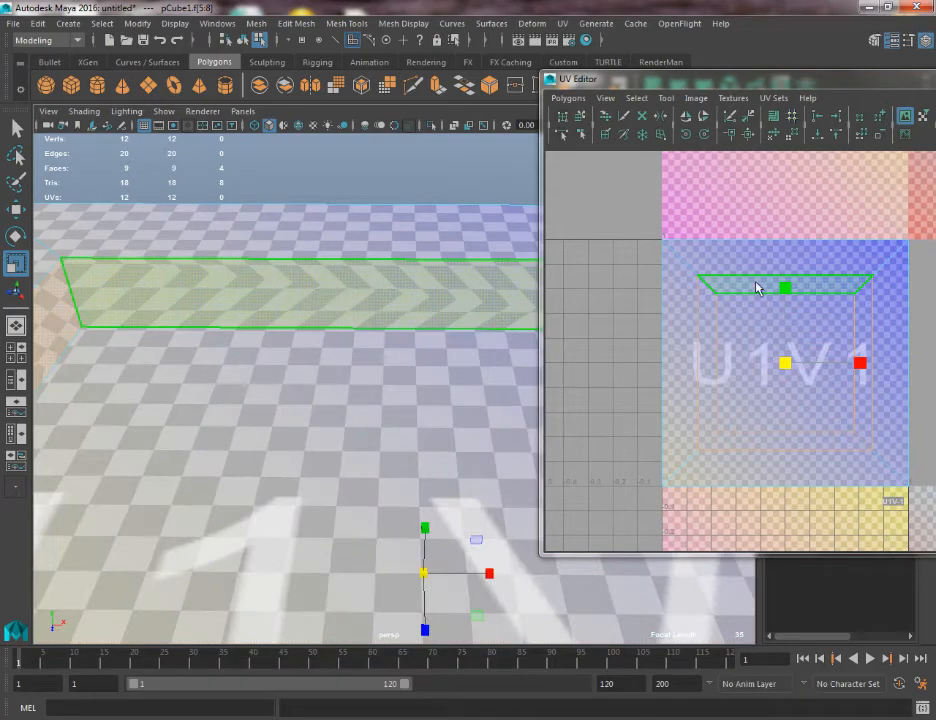
pyautogui.click(752, 357)
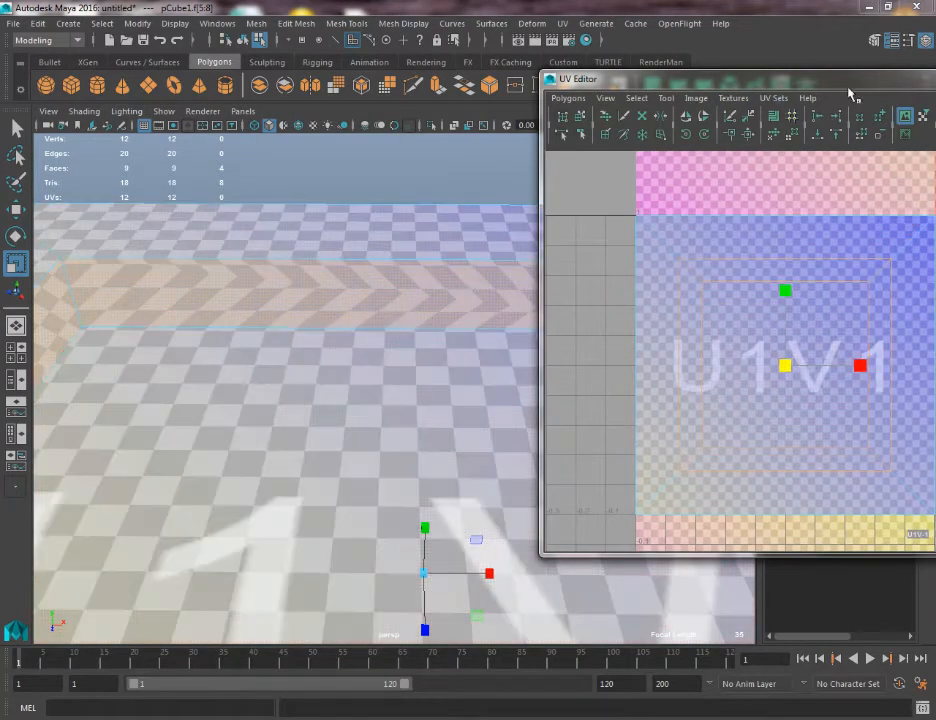
# Turn off the checker pattern and select the four diagonal corner edges between the inner walls in the UV layout
pyautogui.moveTo(847, 80); pyautogui.dragTo(732, 68)
pyautogui.click(853, 121)
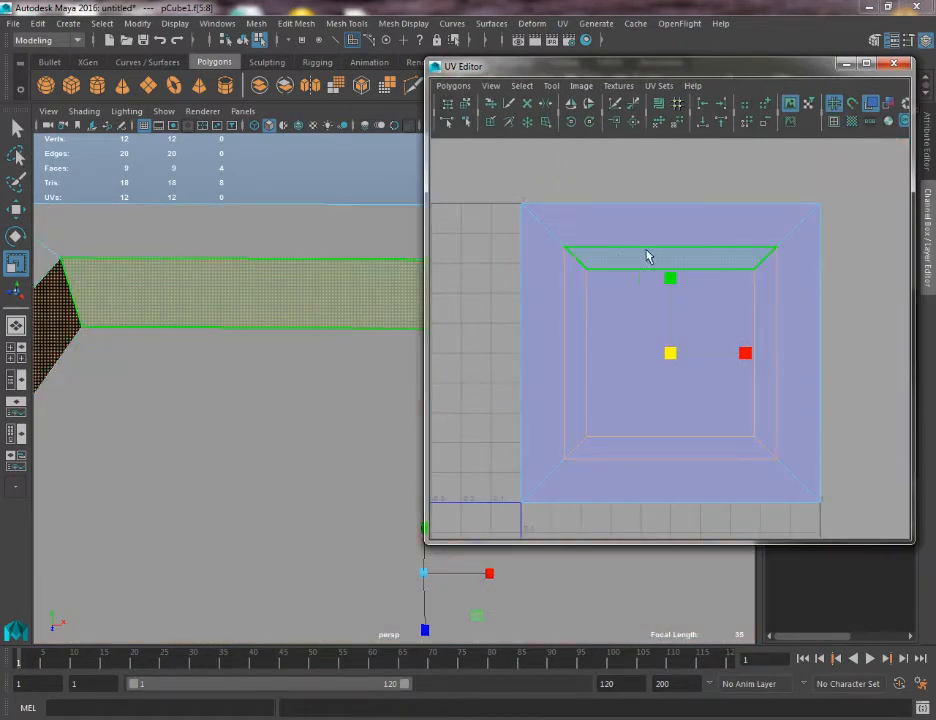
pyautogui.keyDown('alt'); pyautogui.moveTo(548, 268); pyautogui.dragTo(620, 345, button='right'); pyautogui.keyUp('alt')
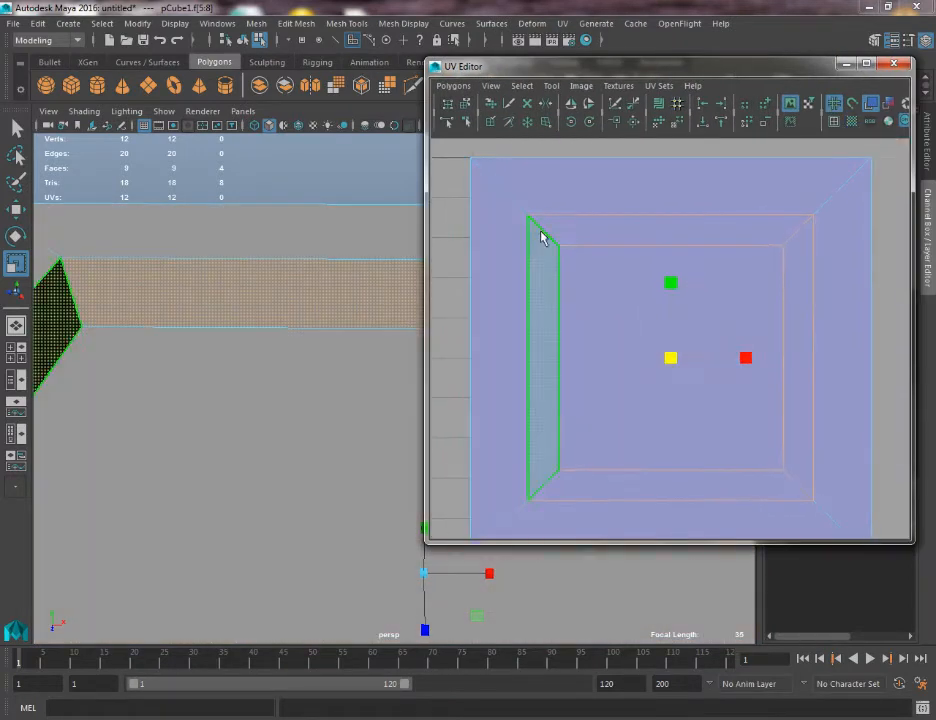
pyautogui.moveTo(536, 225); pyautogui.dragTo(535, 190, button='right')
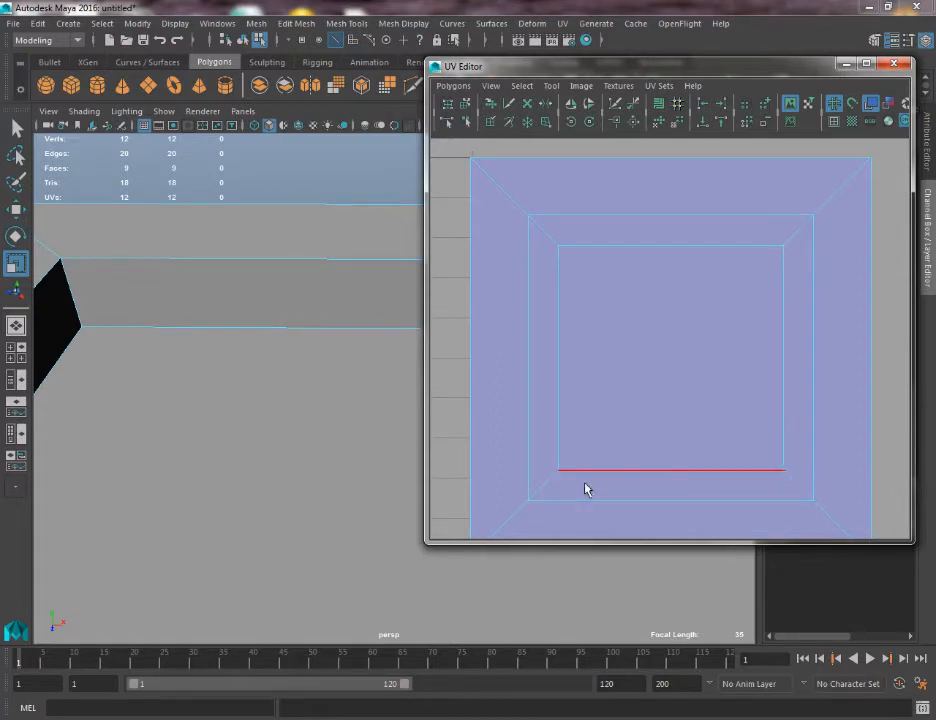
pyautogui.click(542, 478)
pyautogui.keyDown('shift'); pyautogui.click(543, 233); pyautogui.keyUp('shift')
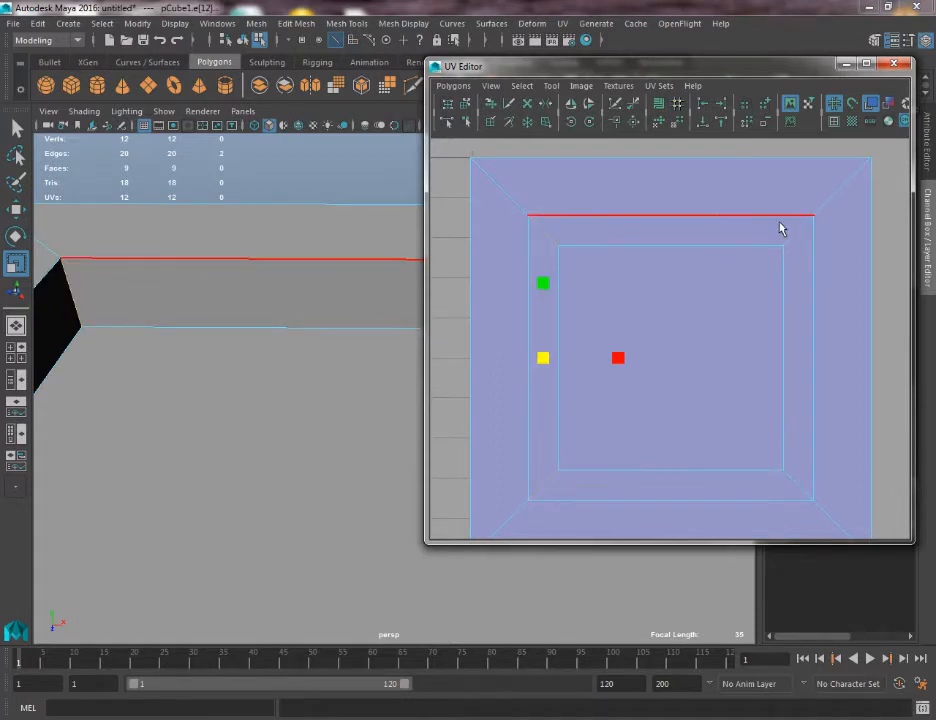
pyautogui.keyDown('shift'); pyautogui.click(793, 232); pyautogui.keyUp('shift')
pyautogui.keyDown('shift'); pyautogui.click(793, 485); pyautogui.keyUp('shift')
pyautogui.keyDown('alt'); pyautogui.moveTo(84, 307); pyautogui.dragTo(245, 287); pyautogui.keyUp('alt')
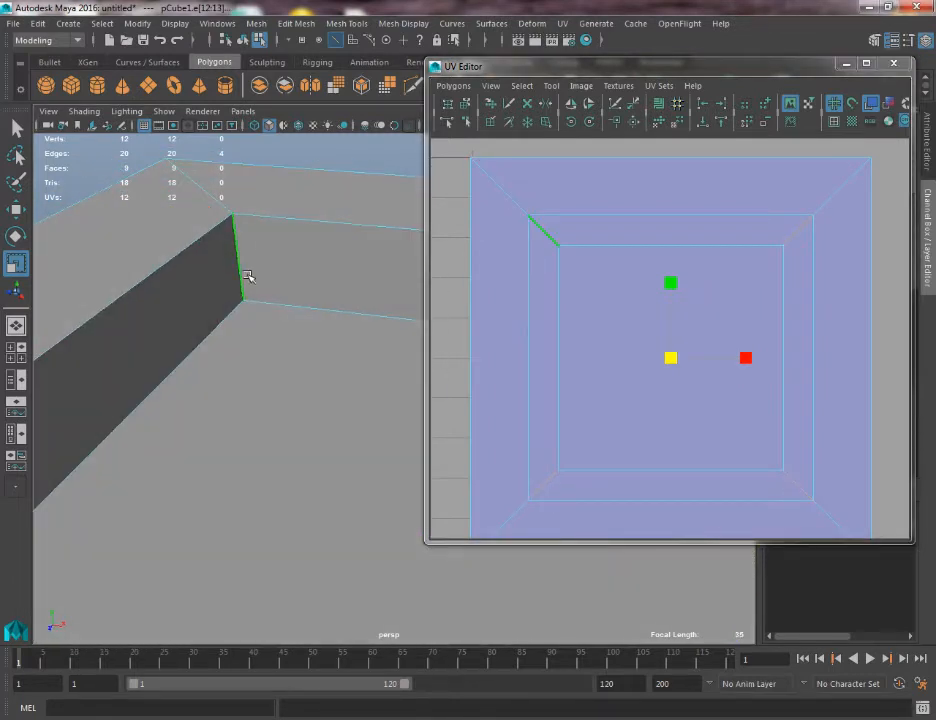
pyautogui.keyDown('alt'); pyautogui.moveTo(241, 240); pyautogui.dragTo(200, 330); pyautogui.keyUp('alt')
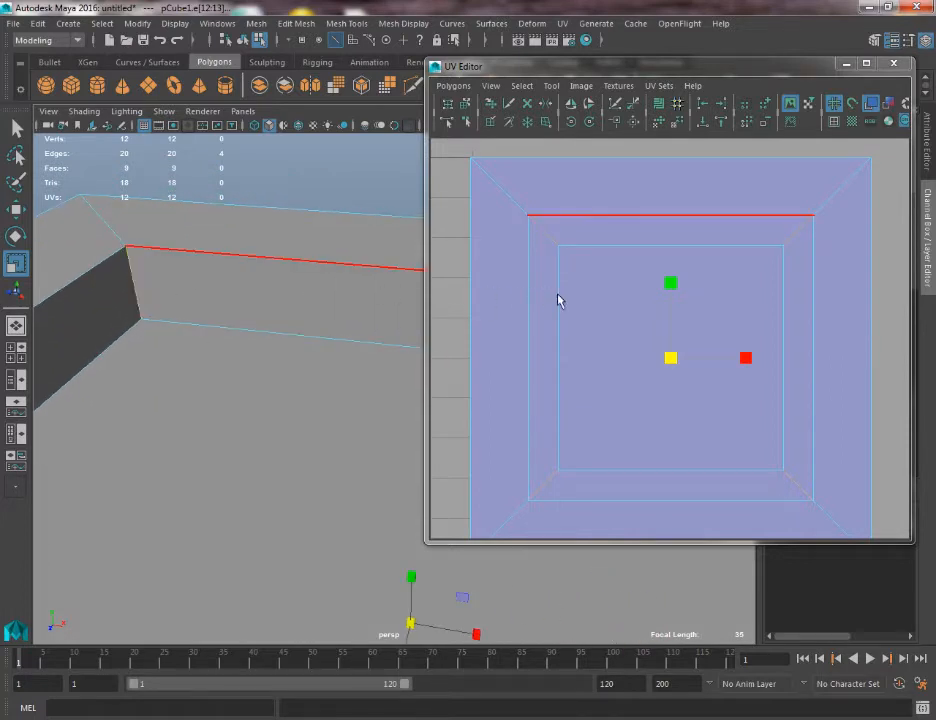
# Select one vertical corner edge of the back inner wall with its adjoining floor edge, and again with its rim edge
pyautogui.click(162, 323)
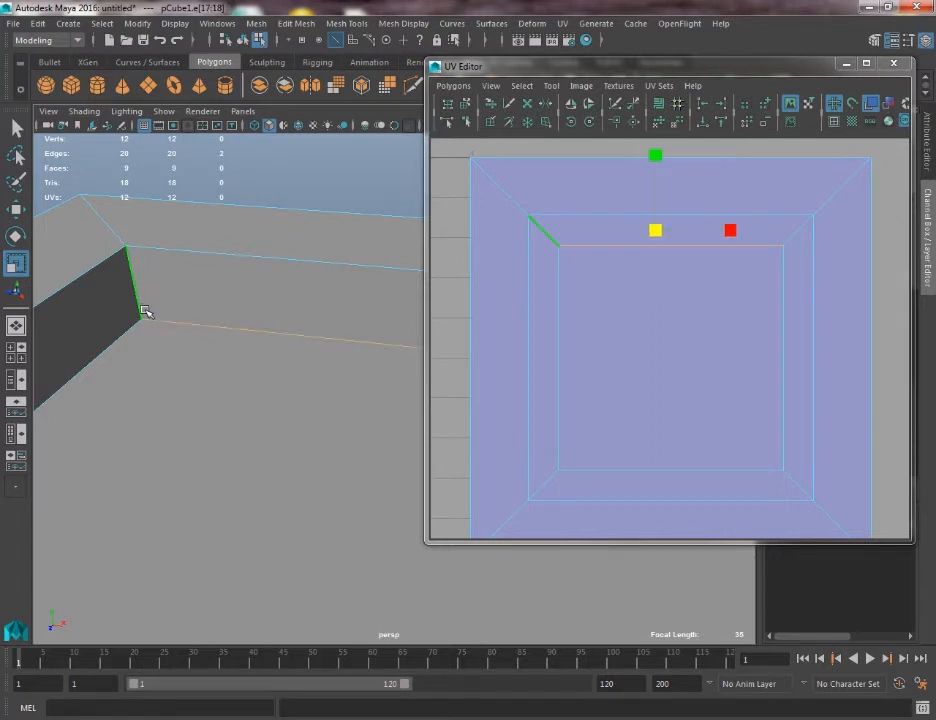
pyautogui.click(131, 262)
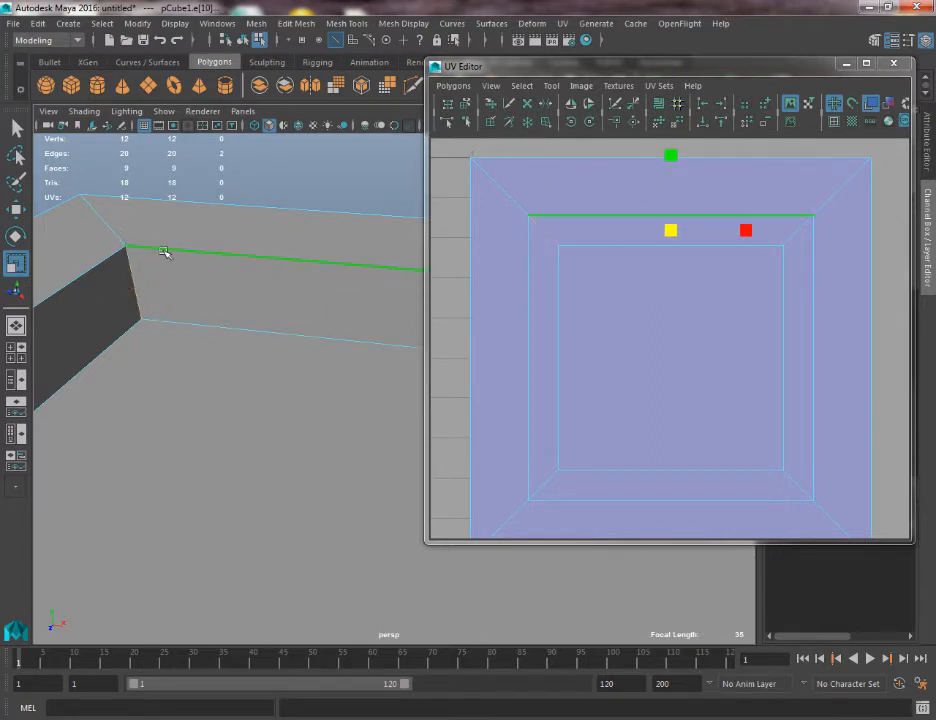
pyautogui.keyDown('alt'); pyautogui.moveTo(260, 254); pyautogui.dragTo(313, 226); pyautogui.keyUp('alt')
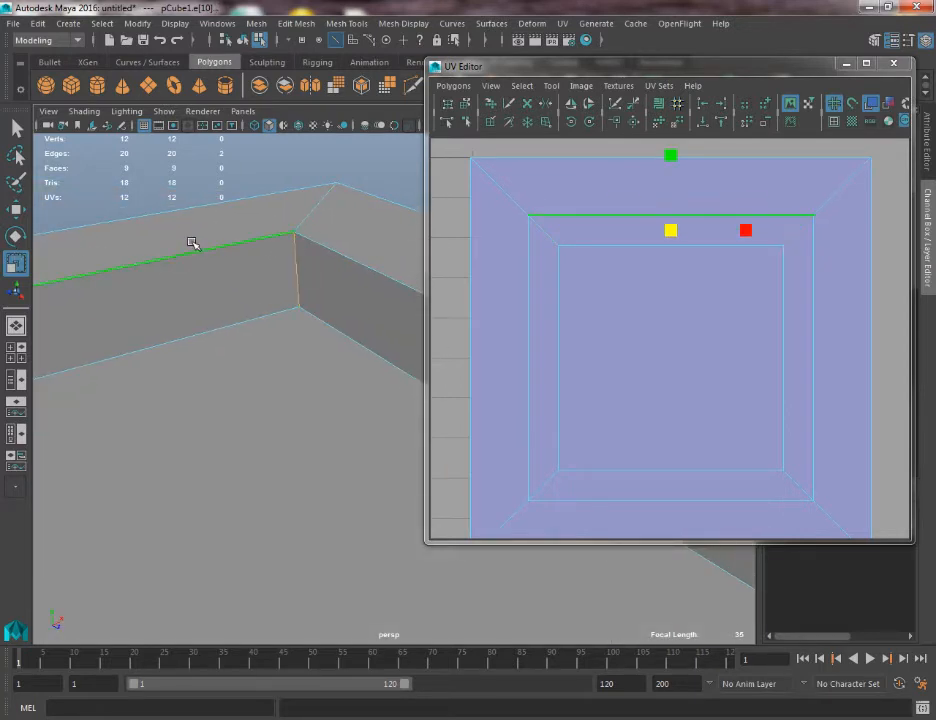
# Select the back inner wall's opposite corner edge and its floor edge, and compare them with the UV layout
pyautogui.click(298, 278)
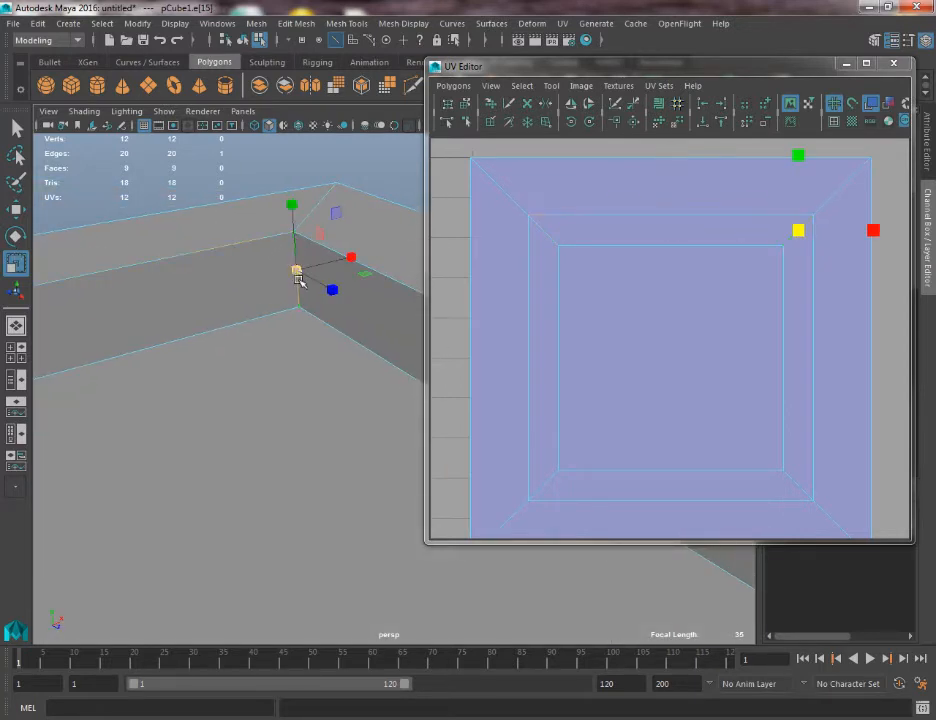
pyautogui.keyDown('shift'); pyautogui.click(257, 322); pyautogui.keyUp('shift')
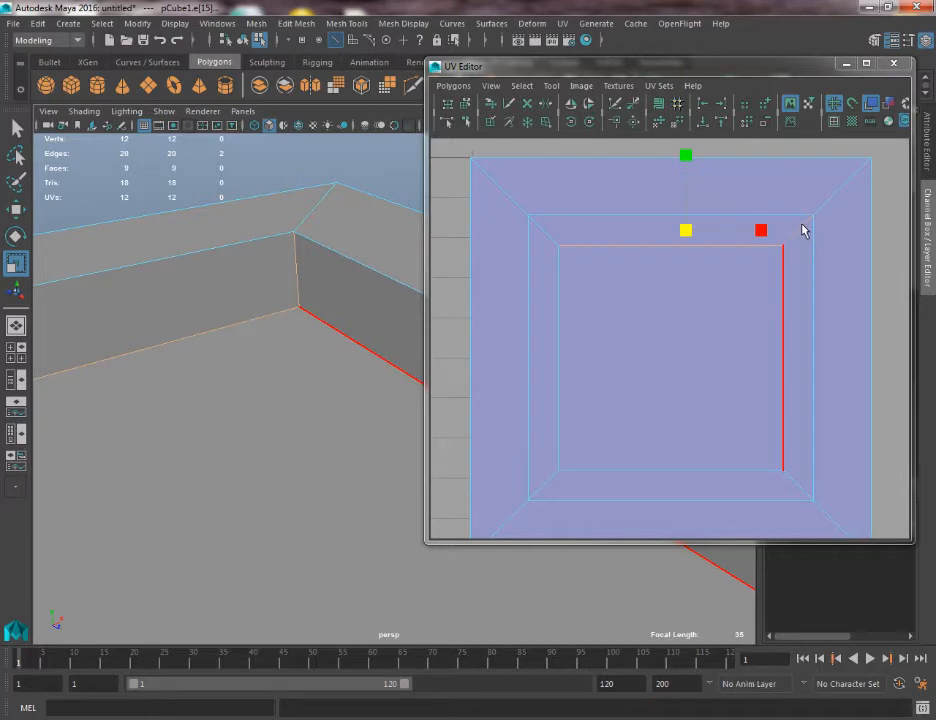
pyautogui.click(768, 246)
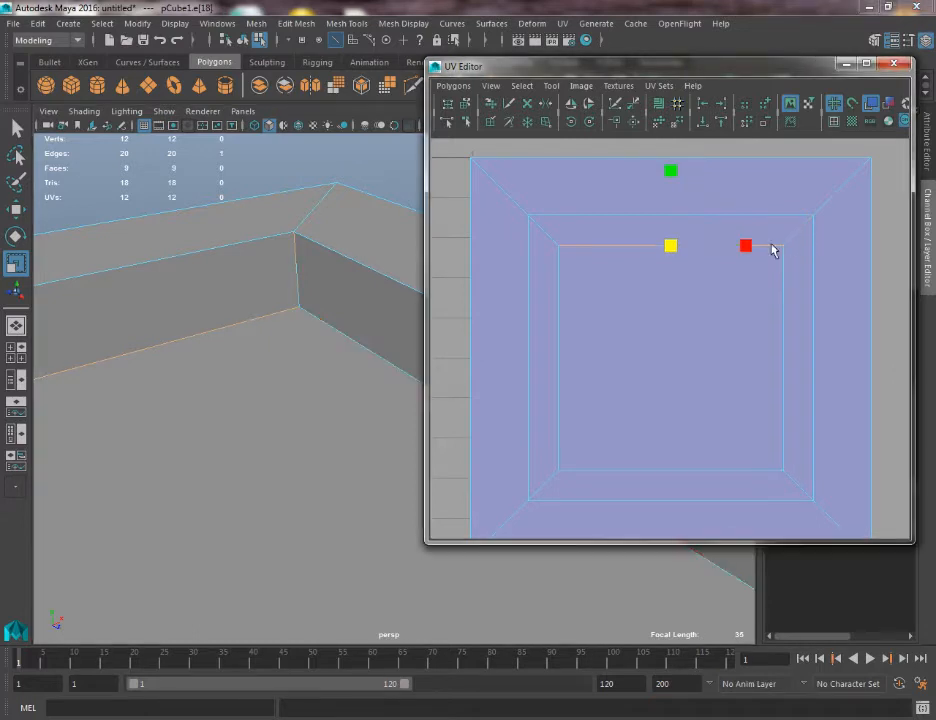
pyautogui.keyDown('shift'); pyautogui.click(789, 239); pyautogui.keyUp('shift')
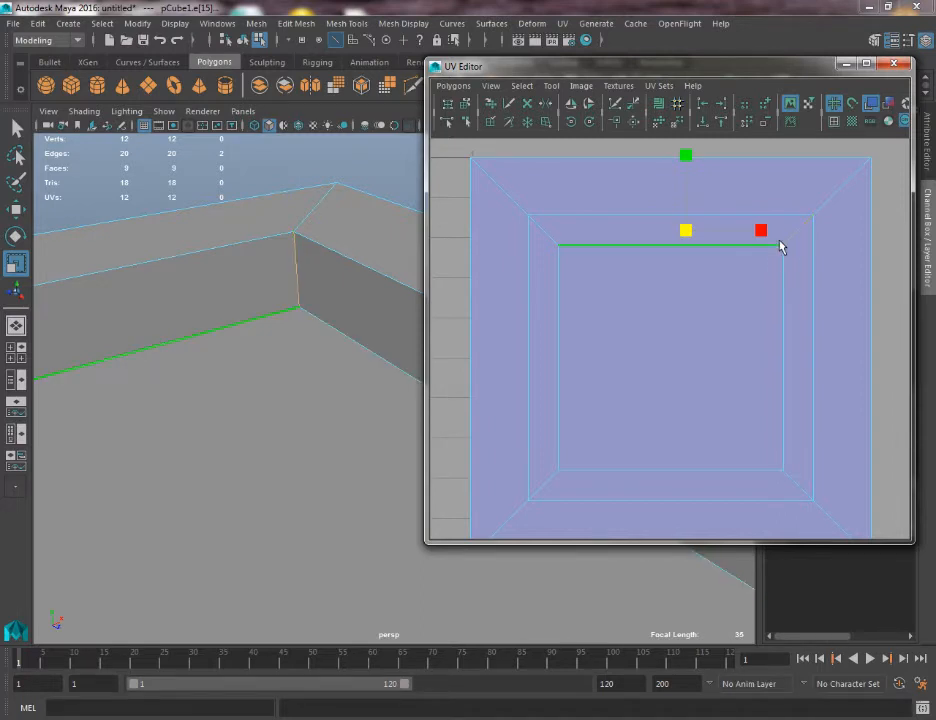
pyautogui.keyDown('alt'); pyautogui.moveTo(700, 253); pyautogui.dragTo(663, 262, button='middle'); pyautogui.keyUp('alt')
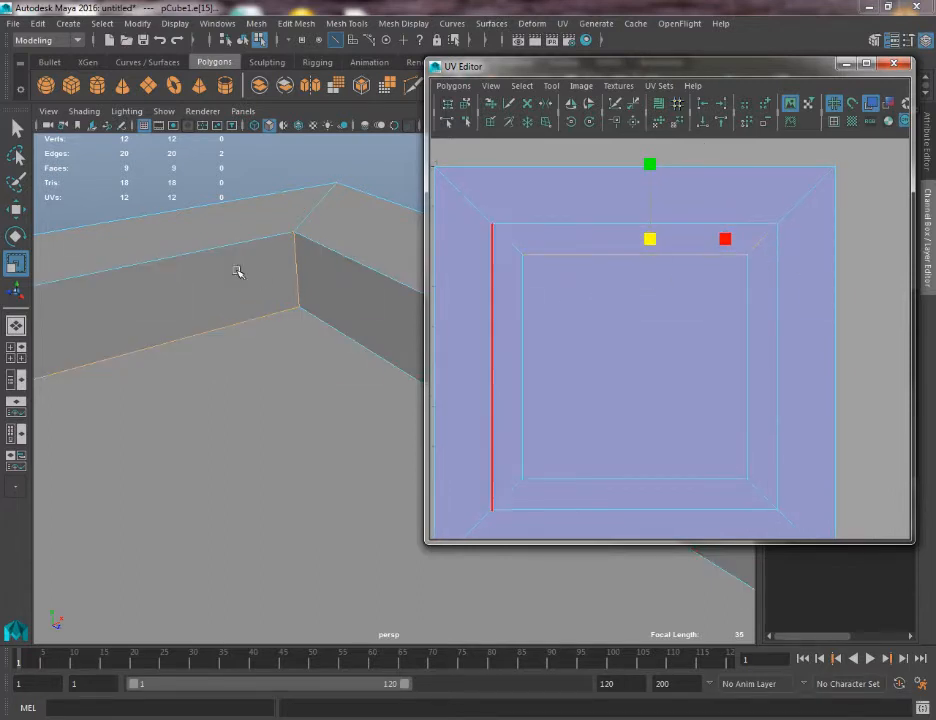
pyautogui.keyDown('alt'); pyautogui.moveTo(178, 316); pyautogui.dragTo(242, 337, button='middle'); pyautogui.keyUp('alt')
pyautogui.keyDown('alt'); pyautogui.moveTo(242, 337); pyautogui.dragTo(226, 265); pyautogui.keyUp('alt')
pyautogui.press('q')
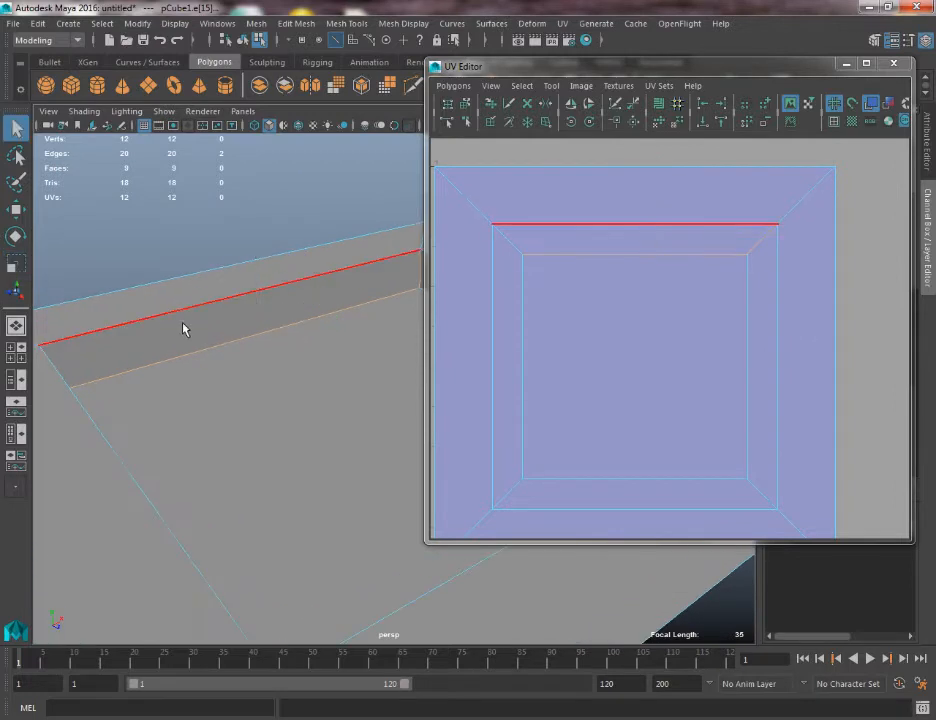
pyautogui.moveTo(183, 323); pyautogui.dragTo(183, 270, button='right')
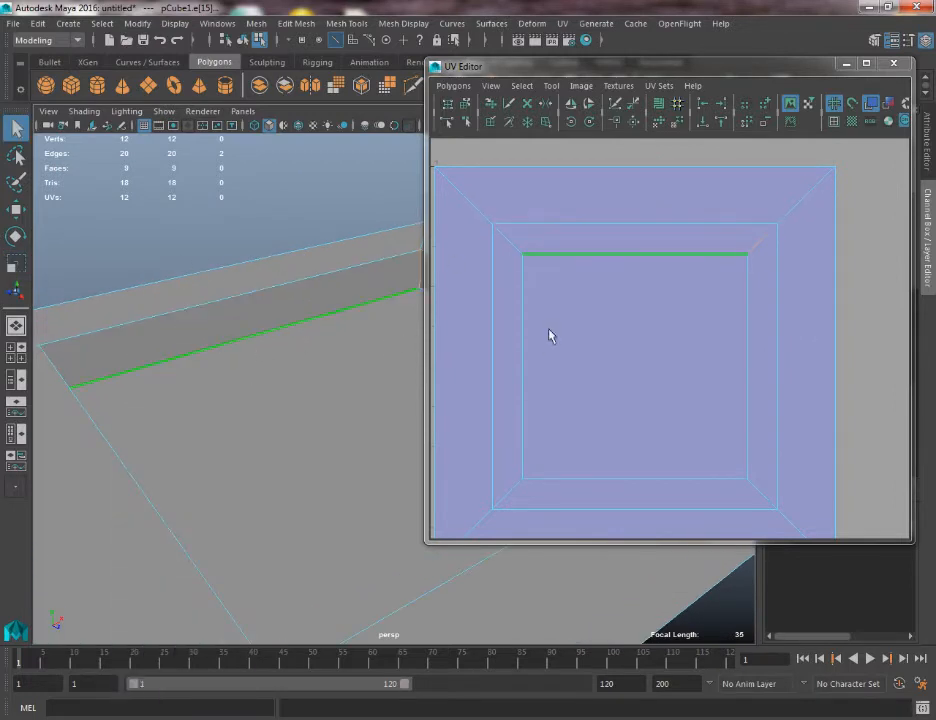
# Select the recess floor face together with the four inner wall faces
pyautogui.moveTo(347, 328); pyautogui.dragTo(353, 363, button='right')
pyautogui.click(312, 378)
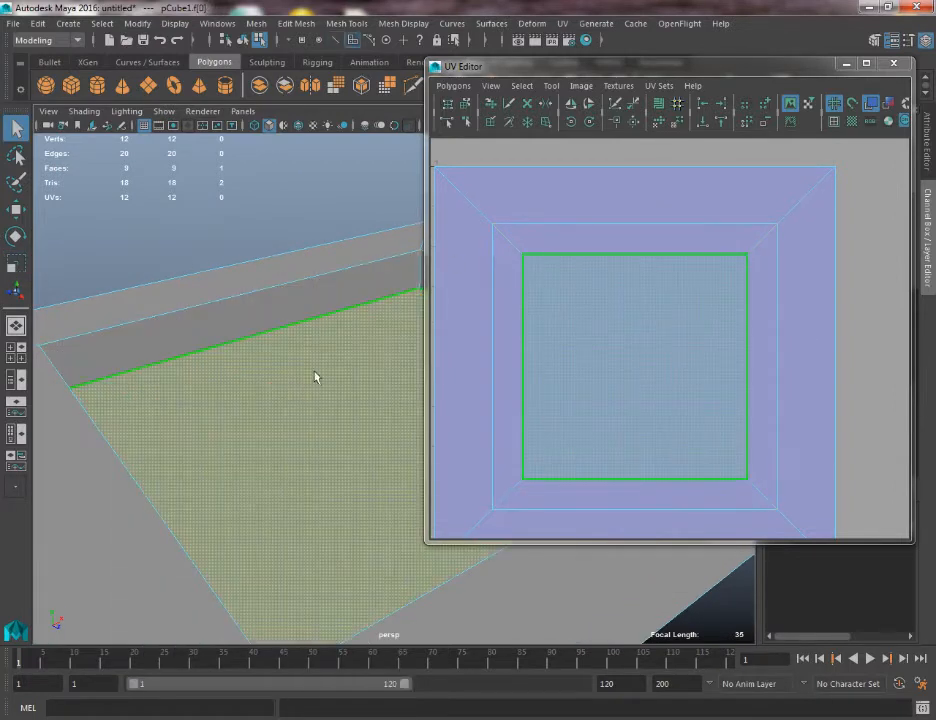
pyautogui.keyDown('shift'); pyautogui.click(537, 246); pyautogui.keyUp('shift')
pyautogui.keyDown('shift'); pyautogui.click(505, 298); pyautogui.keyUp('shift')
pyautogui.keyDown('shift'); pyautogui.click(693, 498); pyautogui.keyUp('shift')
pyautogui.keyDown('shift'); pyautogui.click(761, 408); pyautogui.keyUp('shift')
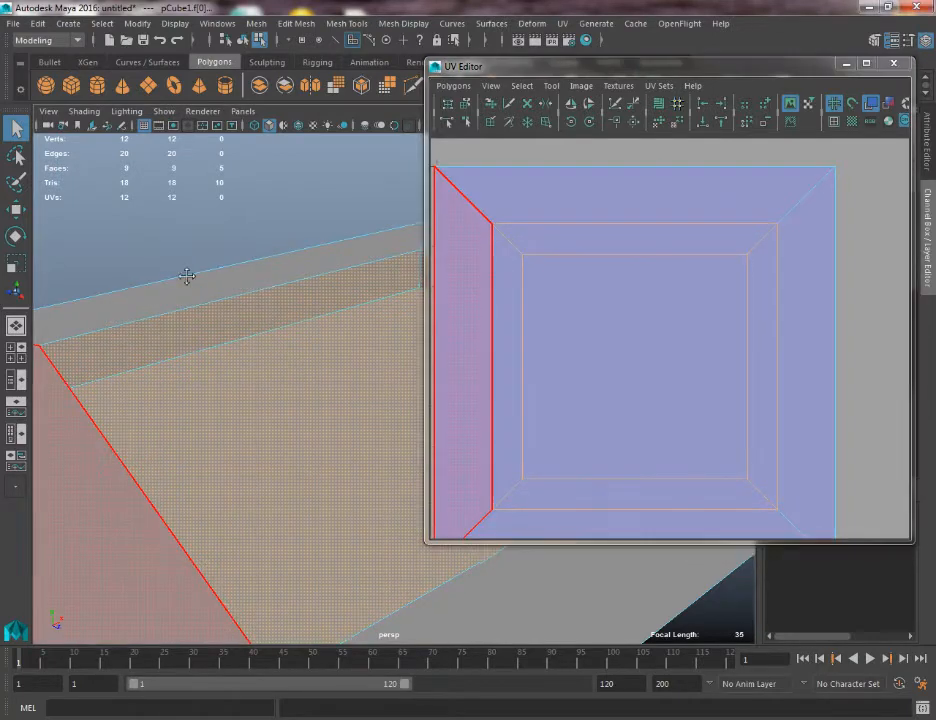
pyautogui.keyDown('alt'); pyautogui.moveTo(188, 278); pyautogui.dragTo(152, 310); pyautogui.keyUp('alt')
pyautogui.keyDown('alt'); pyautogui.moveTo(311, 470); pyautogui.dragTo(397, 491); pyautogui.keyUp('alt')
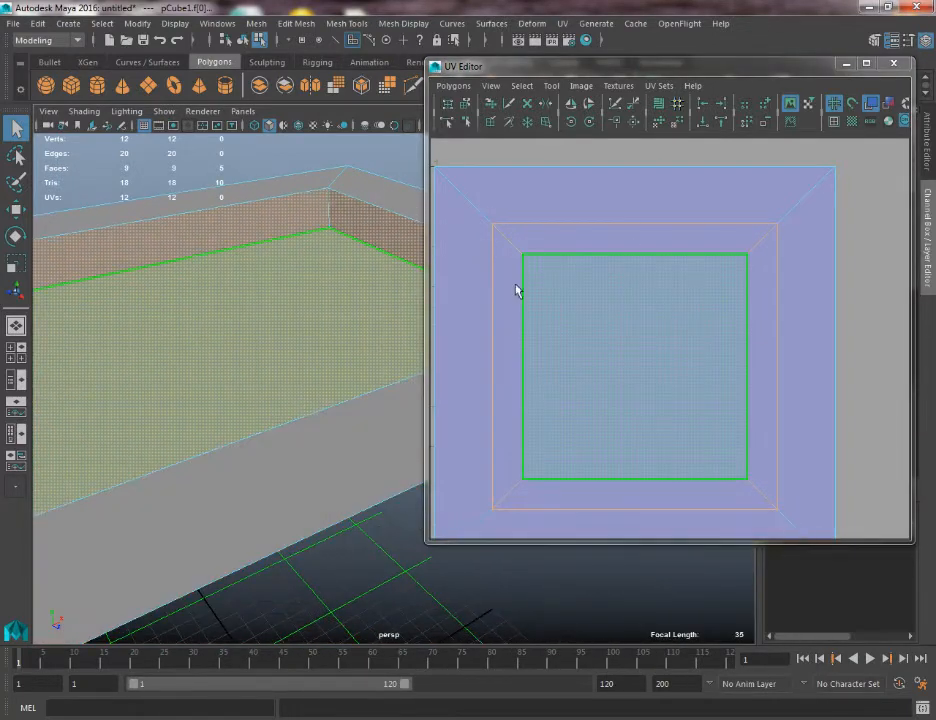
# Switch back to edge selection and select the full edge loop around the recess's upper rim in the UV layout
pyautogui.keyDown('alt'); pyautogui.moveTo(548, 258); pyautogui.dragTo(587, 280, button='middle'); pyautogui.keyUp('alt')
pyautogui.moveTo(587, 275); pyautogui.dragTo(587, 214, button='right')
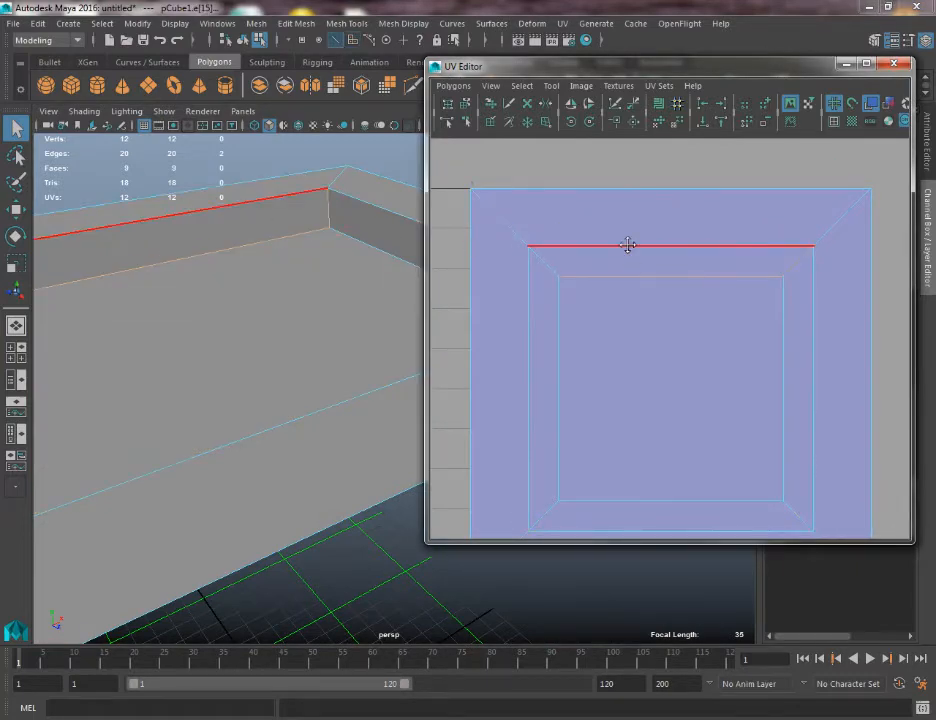
pyautogui.keyDown('alt'); pyautogui.moveTo(628, 245); pyautogui.dragTo(626, 202, button='middle'); pyautogui.keyUp('alt')
pyautogui.doubleClick(737, 191)
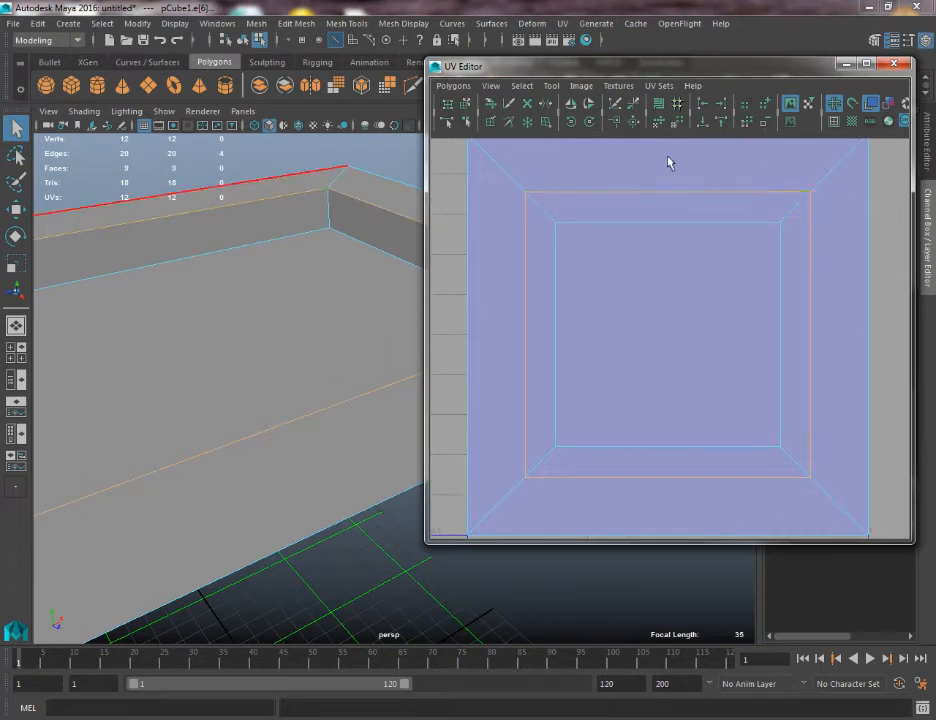
pyautogui.keyDown('alt'); pyautogui.moveTo(609, 193); pyautogui.dragTo(609, 200, button='middle'); pyautogui.keyUp('alt')
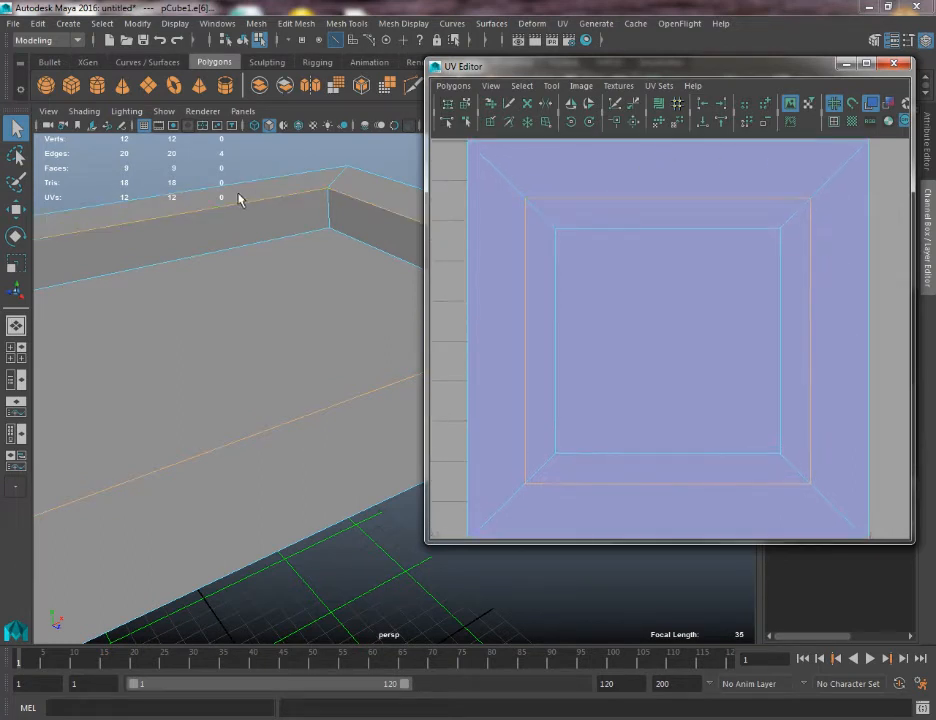
# Turn on the thick display of texture borders in the UV Editor
pyautogui.keyDown('alt'); pyautogui.moveTo(240, 199); pyautogui.dragTo(418, 353); pyautogui.keyUp('alt')
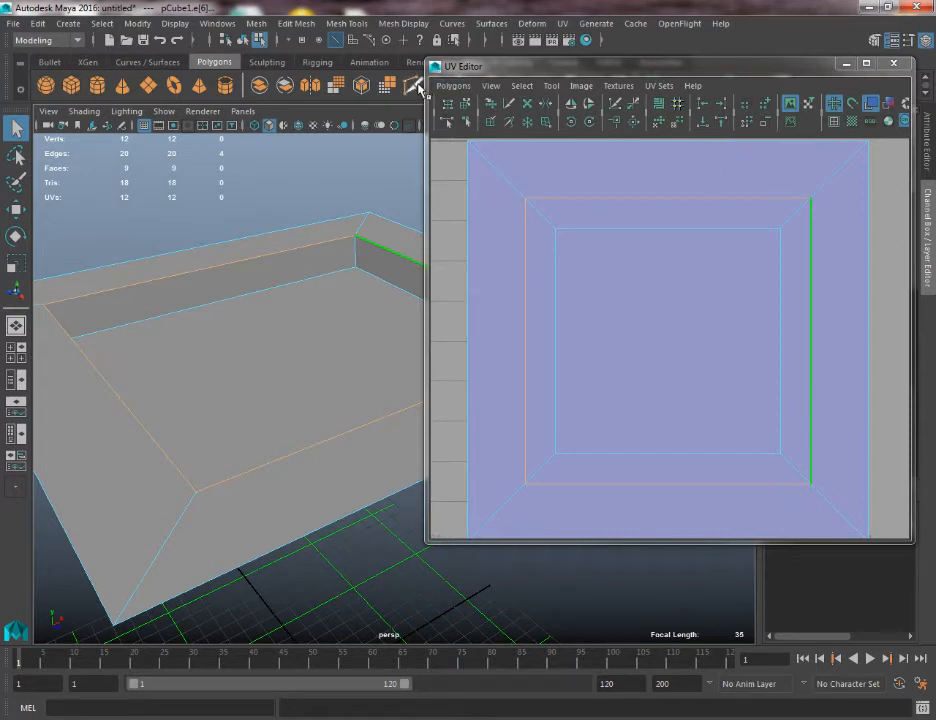
pyautogui.click(452, 87)
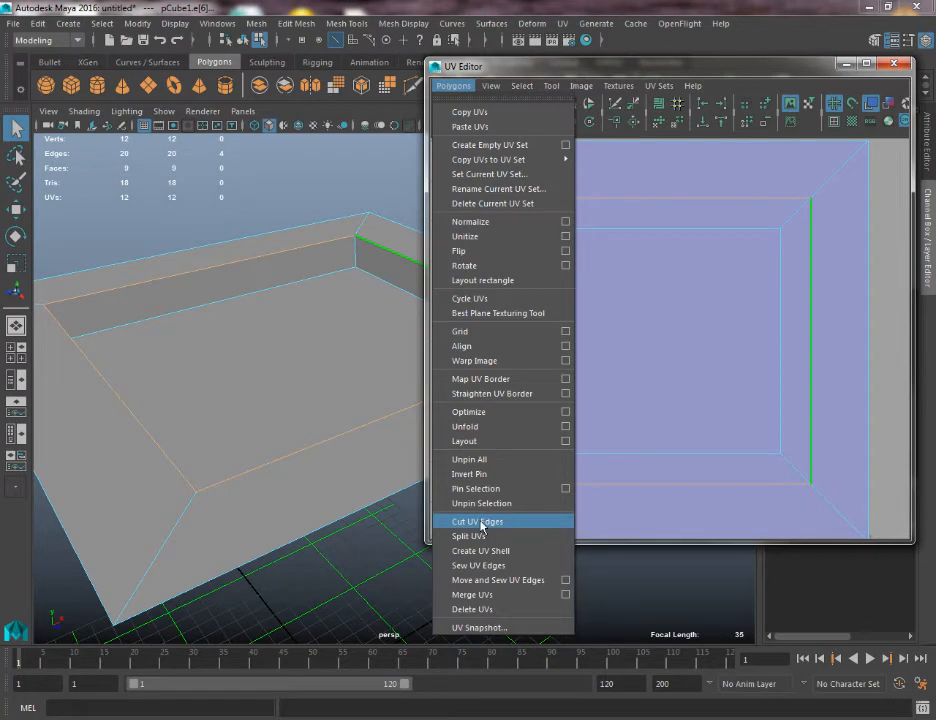
pyautogui.click(451, 82)
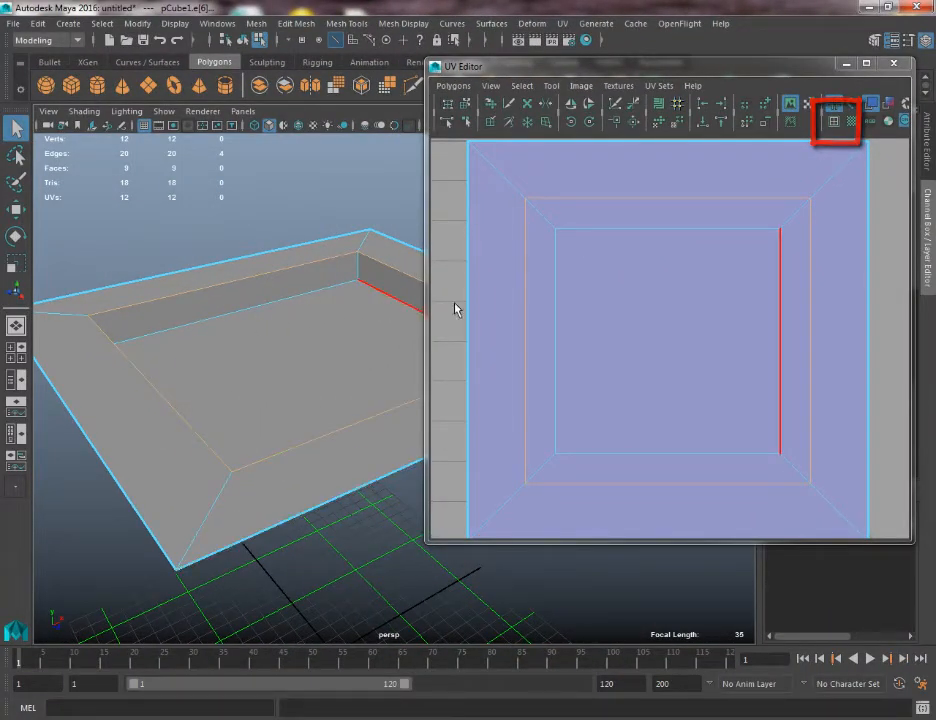
# Select the mesh's outer border edge loop in the UV layout and compare it with the borders on the model
pyautogui.keyDown('alt'); pyautogui.moveTo(493, 180); pyautogui.dragTo(491, 214, button='middle'); pyautogui.keyUp('alt')
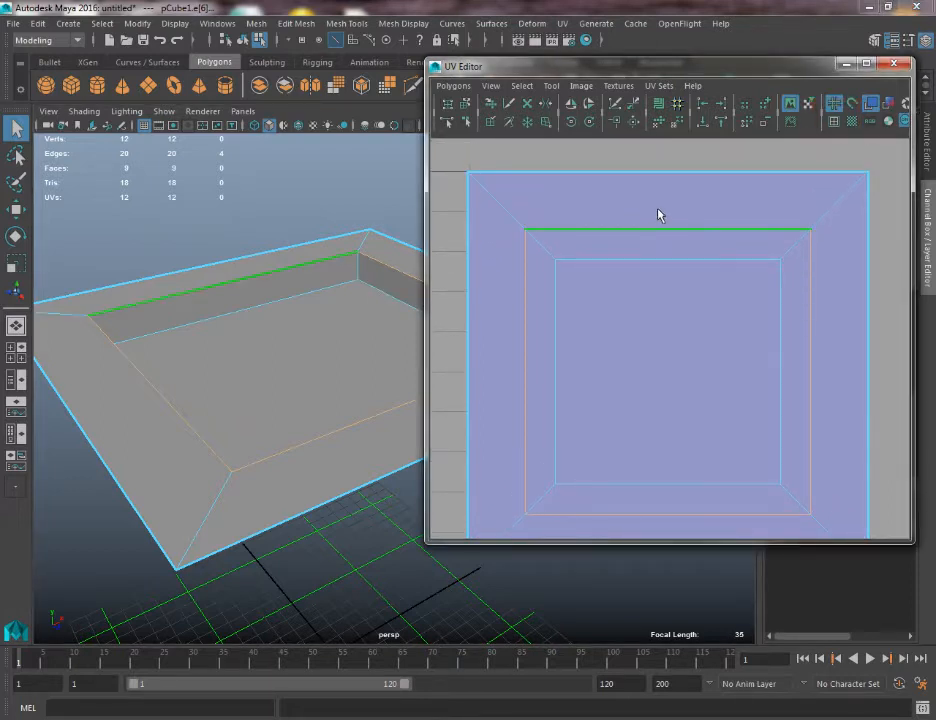
pyautogui.doubleClick(549, 172)
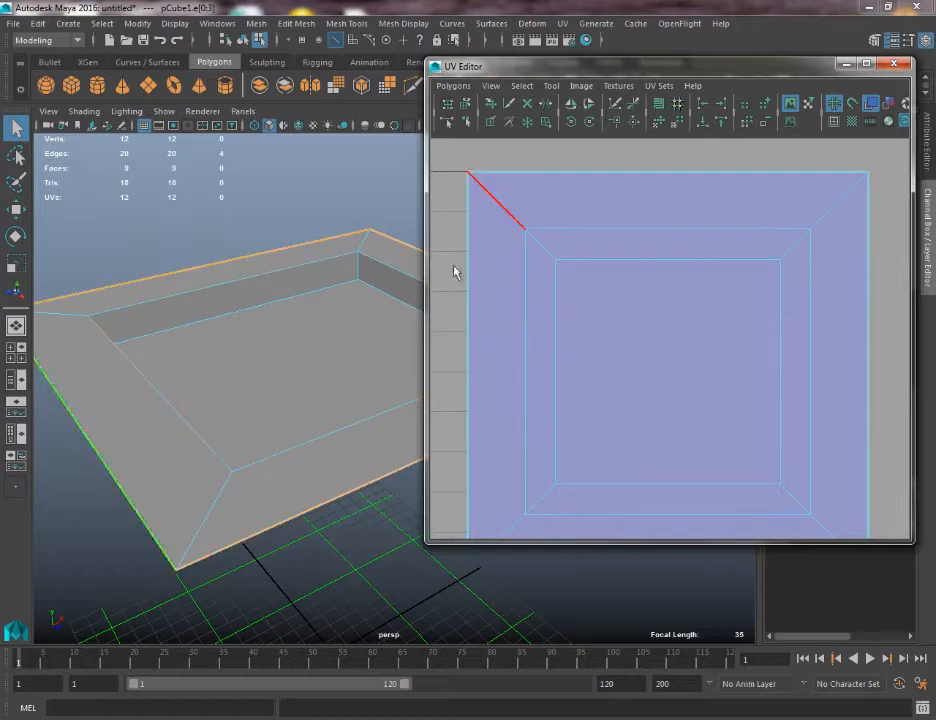
pyautogui.keyDown('alt'); pyautogui.moveTo(276, 300); pyautogui.dragTo(225, 290); pyautogui.keyUp('alt')
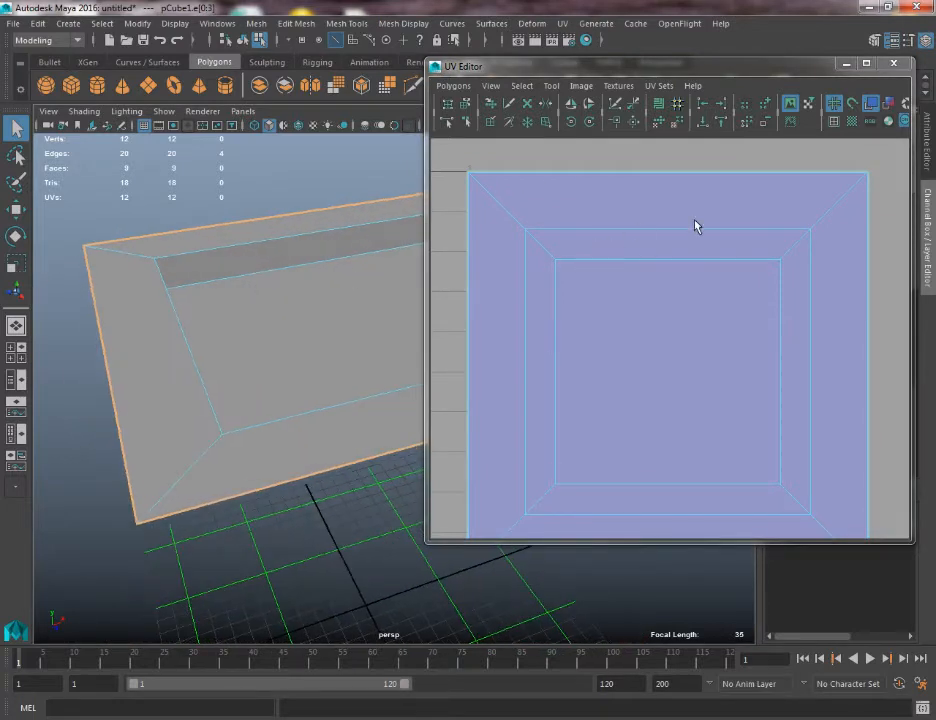
pyautogui.keyDown('alt'); pyautogui.moveTo(697, 226); pyautogui.dragTo(596, 188, button='middle'); pyautogui.keyUp('alt')
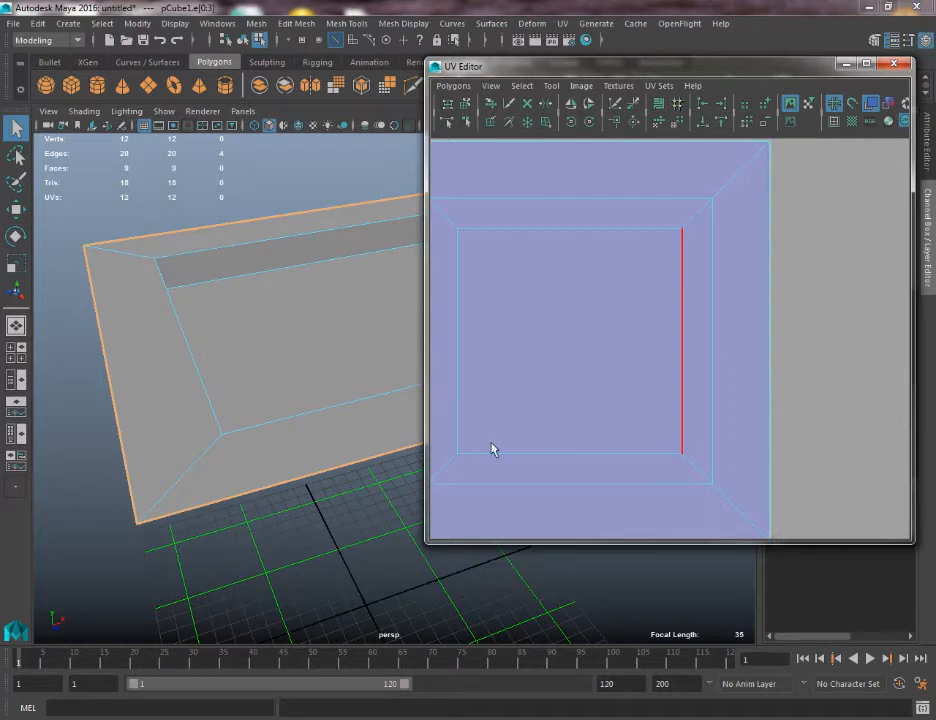
pyautogui.keyDown('alt'); pyautogui.moveTo(530, 312); pyautogui.dragTo(575, 307, button='middle'); pyautogui.keyUp('alt')
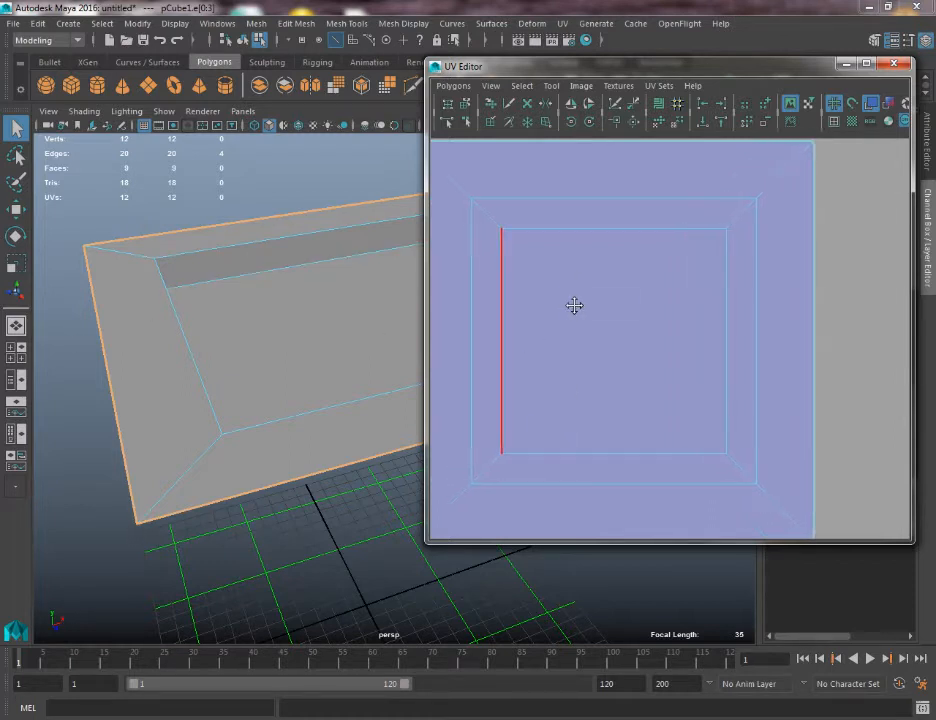
# Select the edge loop around the recess's upper rim and cut its UV edges
pyautogui.click(541, 200)
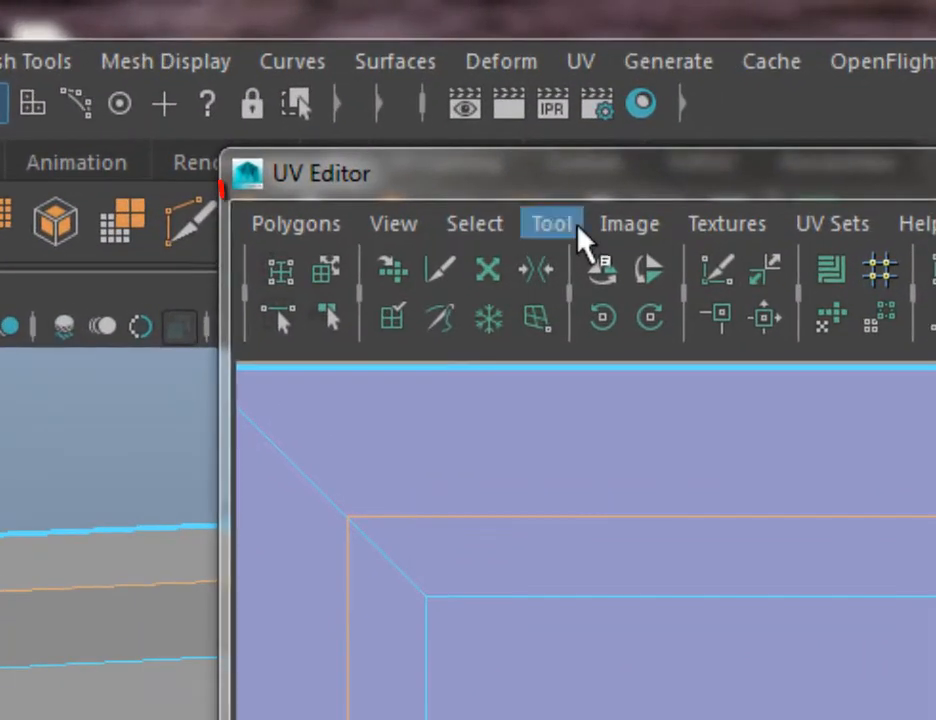
pyautogui.click(290, 226)
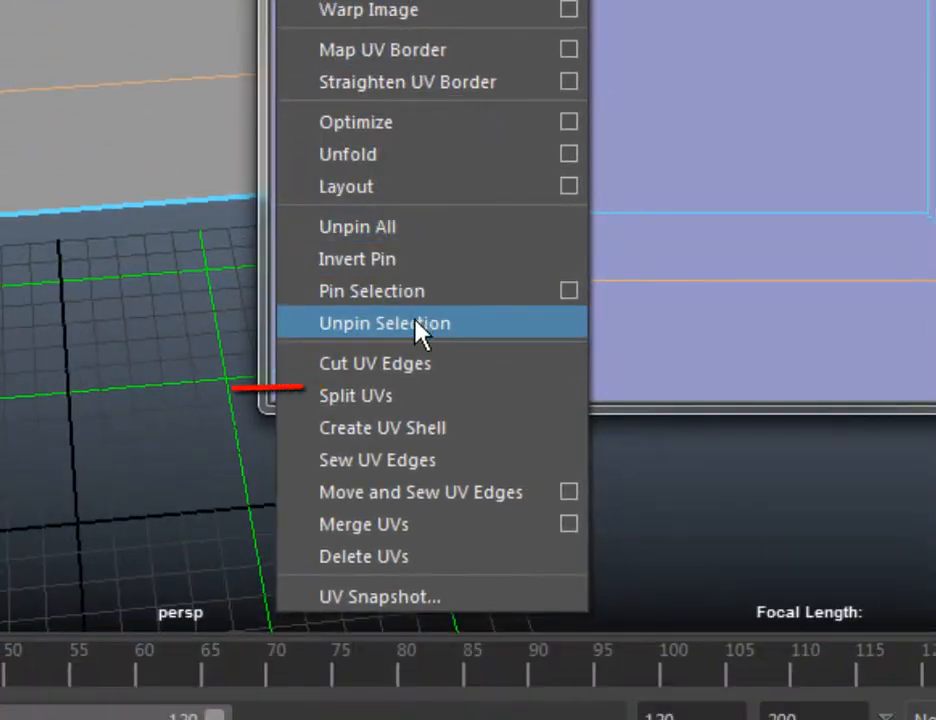
pyautogui.click(407, 366)
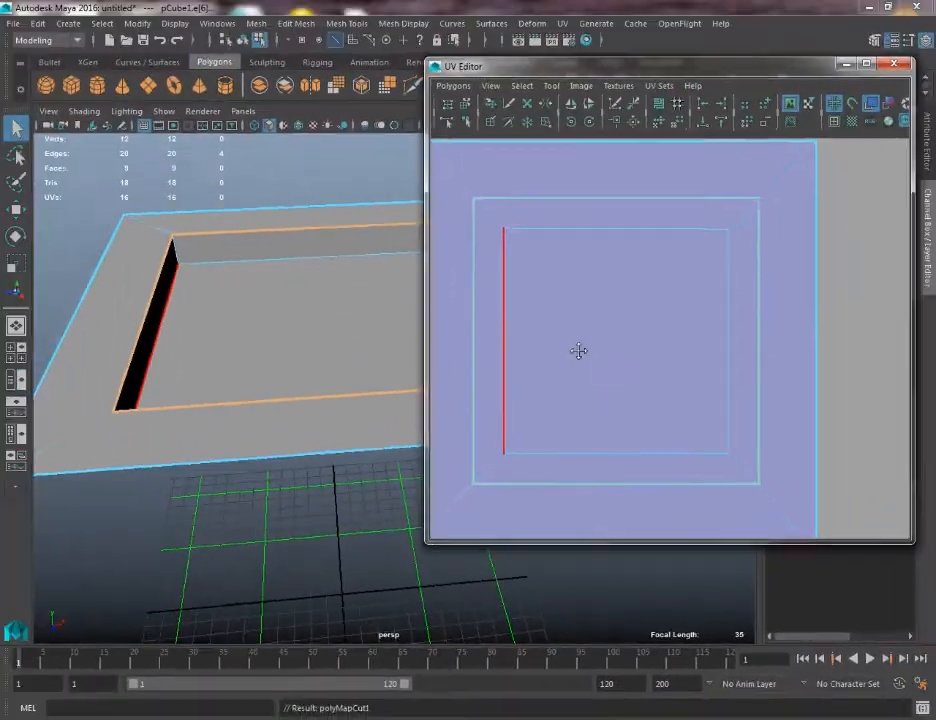
# Switch to face selection, select the recess's floor and four inner walls, and scale their UV shell down slightly inside the frame
pyautogui.click(726, 210)
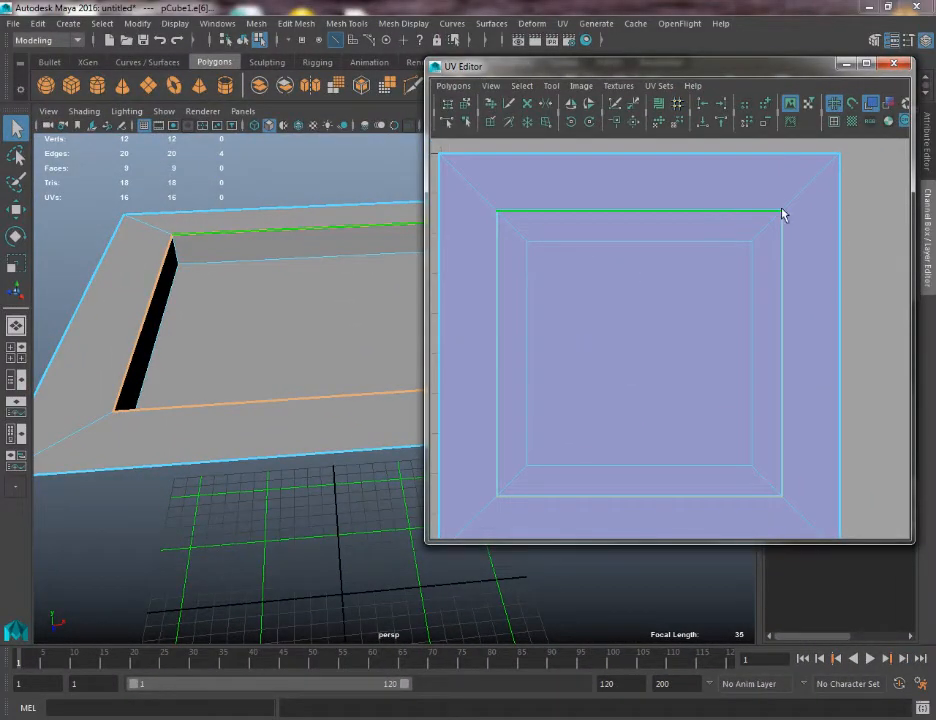
pyautogui.moveTo(599, 314); pyautogui.dragTo(602, 336, button='right')
pyautogui.click(620, 347)
pyautogui.press('r')
pyautogui.moveTo(639, 356); pyautogui.dragTo(635, 352)
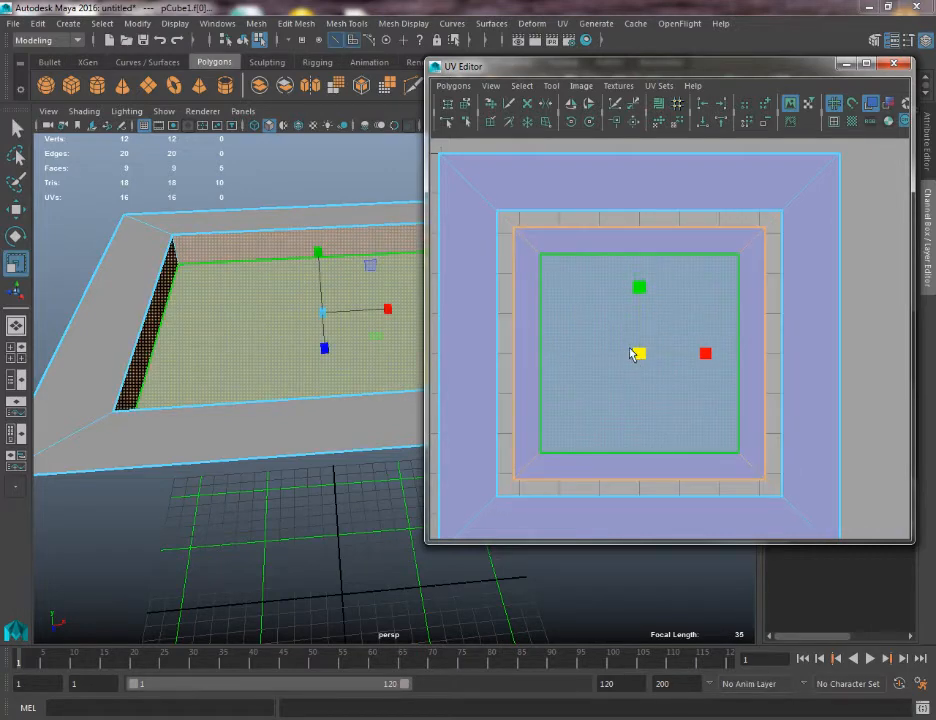
# Select the outer frame's UV shell and the recess's UV shell in turn to compare the two separated pieces on the model
pyautogui.click(530, 195)
pyautogui.click(440, 297)
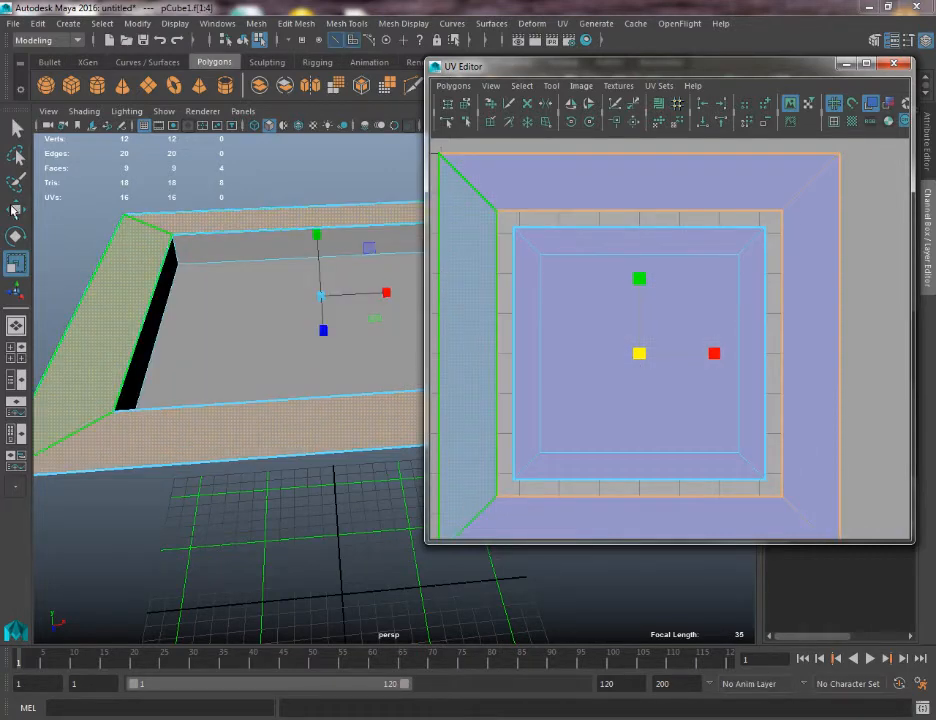
pyautogui.keyDown('alt'); pyautogui.moveTo(258, 254); pyautogui.dragTo(56, 271, button='middle'); pyautogui.keyUp('alt')
pyautogui.keyDown('alt'); pyautogui.moveTo(274, 192); pyautogui.dragTo(489, 192, button='middle'); pyautogui.keyUp('alt')
pyautogui.doubleClick(568, 334)
pyautogui.keyDown('alt'); pyautogui.moveTo(256, 283); pyautogui.dragTo(228, 276); pyautogui.keyUp('alt')
pyautogui.keyDown('alt'); pyautogui.moveTo(656, 211); pyautogui.dragTo(602, 213, button='middle'); pyautogui.keyUp('alt')
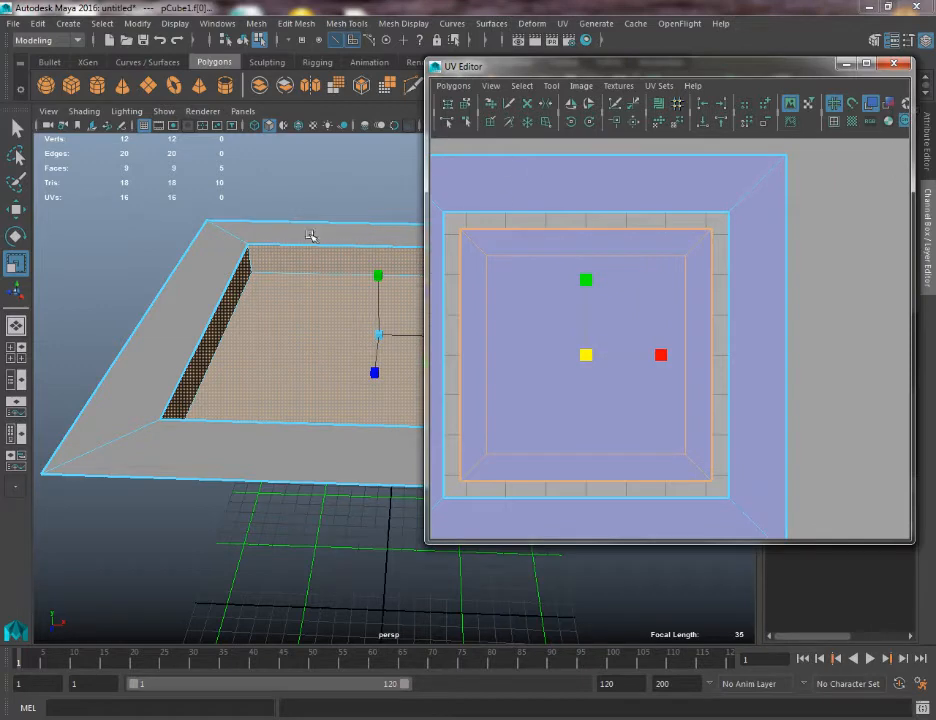
# Select the back frame face together with the back inner wall face and examine where they meet on the model
pyautogui.keyDown('alt'); pyautogui.moveTo(310, 235); pyautogui.dragTo(236, 234, button='middle'); pyautogui.keyUp('alt')
pyautogui.keyDown('alt'); pyautogui.moveTo(250, 262); pyautogui.dragTo(286, 260, button='right'); pyautogui.keyUp('alt')
pyautogui.keyDown('alt'); pyautogui.moveTo(286, 260); pyautogui.dragTo(289, 290, button='middle'); pyautogui.keyUp('alt')
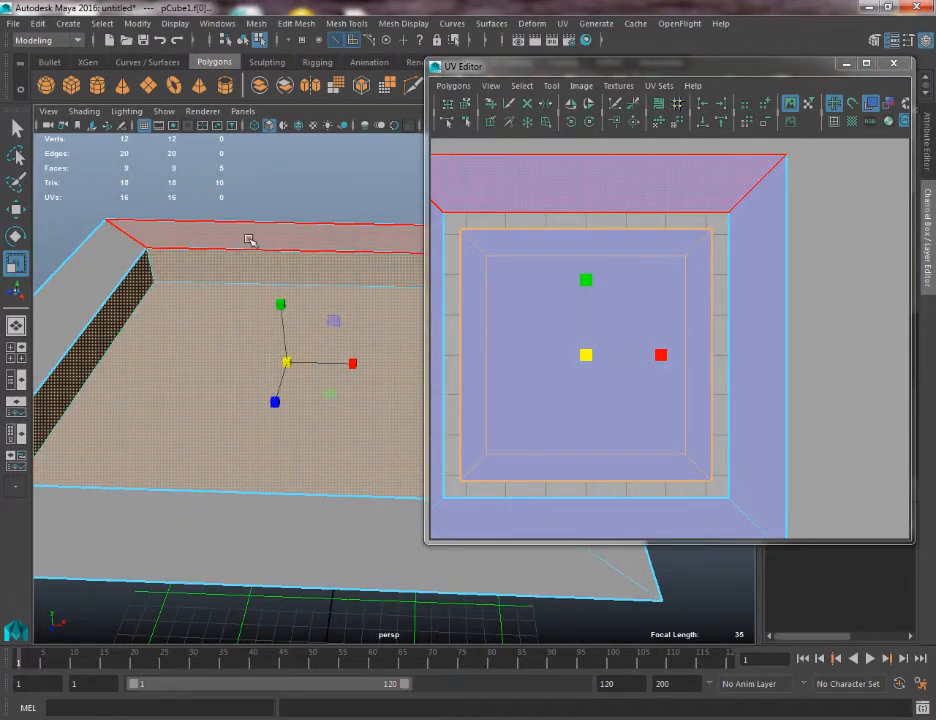
pyautogui.click(597, 197)
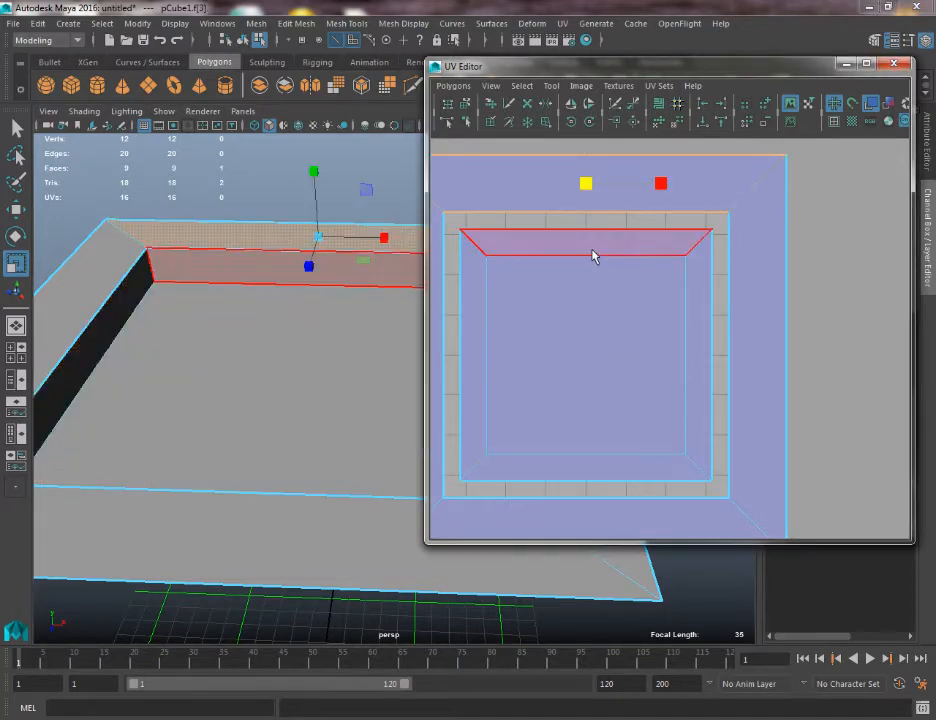
pyautogui.keyDown('shift'); pyautogui.click(595, 254); pyautogui.keyUp('shift')
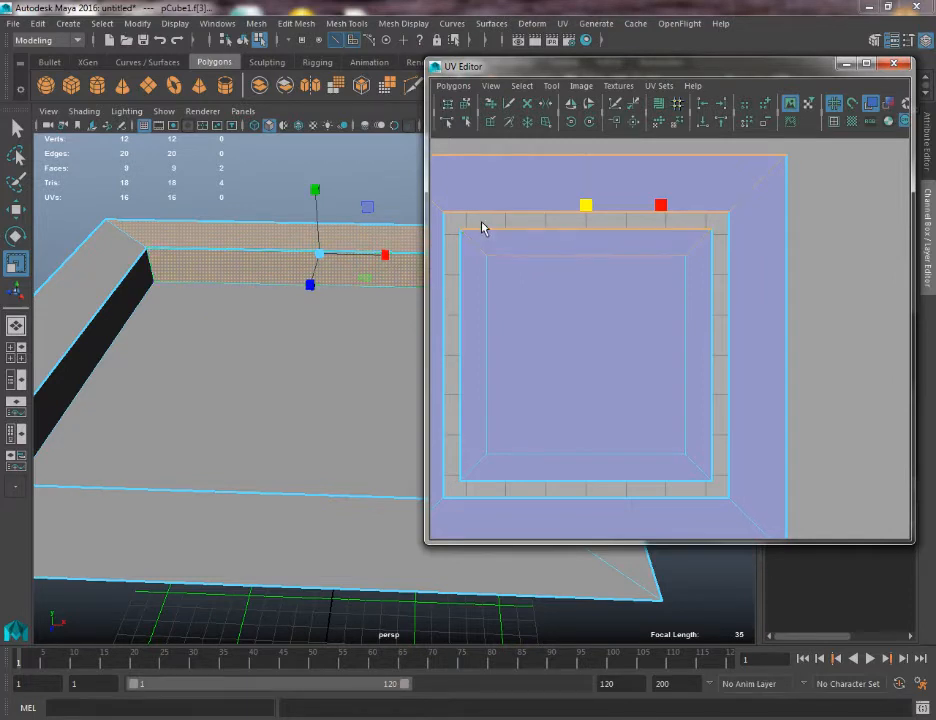
pyautogui.keyDown('alt'); pyautogui.moveTo(345, 216); pyautogui.dragTo(336, 239, button='middle'); pyautogui.keyUp('alt')
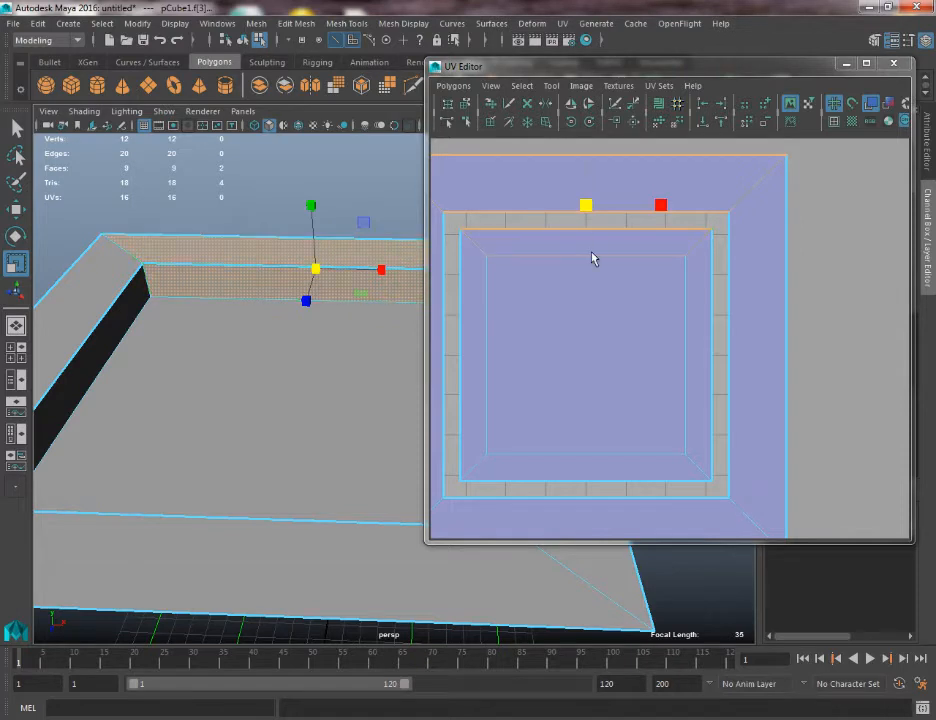
# Switch to edge selection and select the four diagonal corner edges of the recess's UV shell
pyautogui.moveTo(489, 261); pyautogui.dragTo(487, 221, button='right')
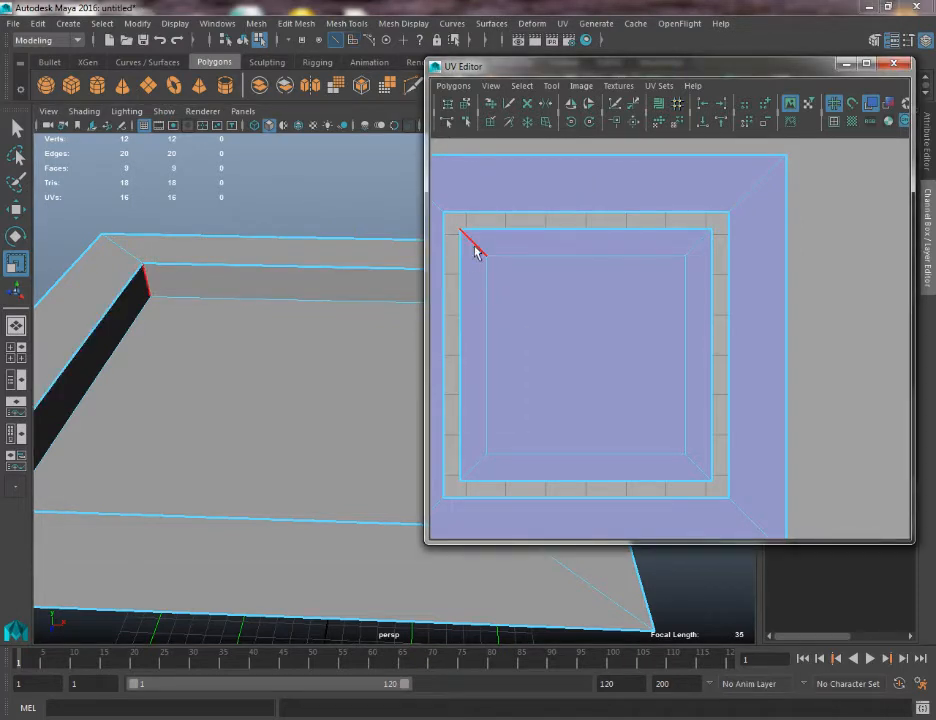
pyautogui.click(473, 244)
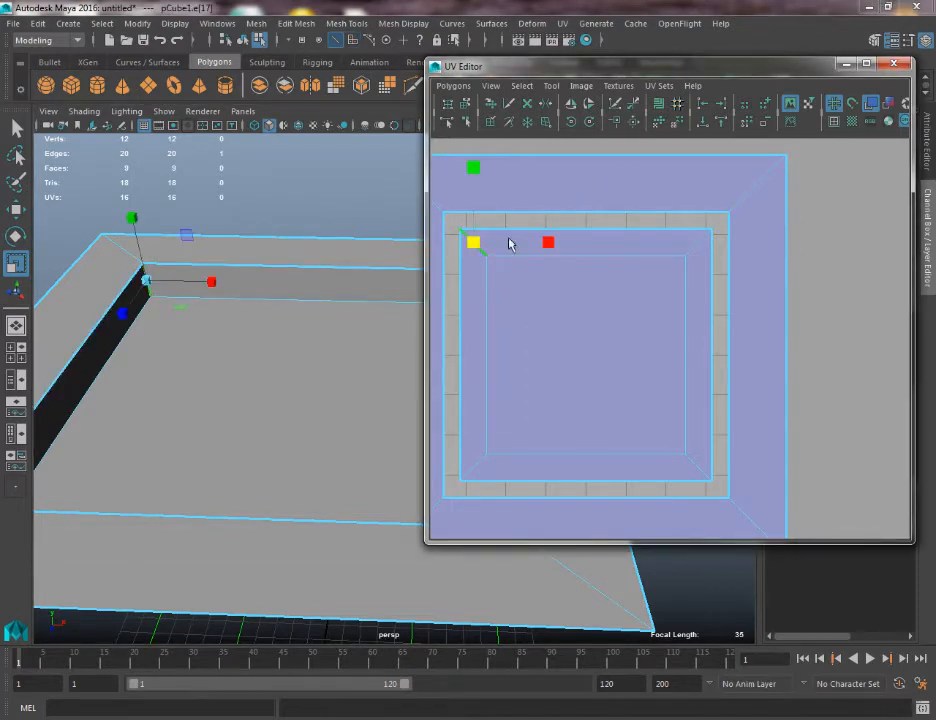
pyautogui.keyDown('shift'); pyautogui.click(700, 255); pyautogui.keyUp('shift')
pyautogui.keyDown('shift'); pyautogui.click(695, 472); pyautogui.keyUp('shift')
pyautogui.keyDown('shift'); pyautogui.click(473, 470); pyautogui.keyUp('shift')
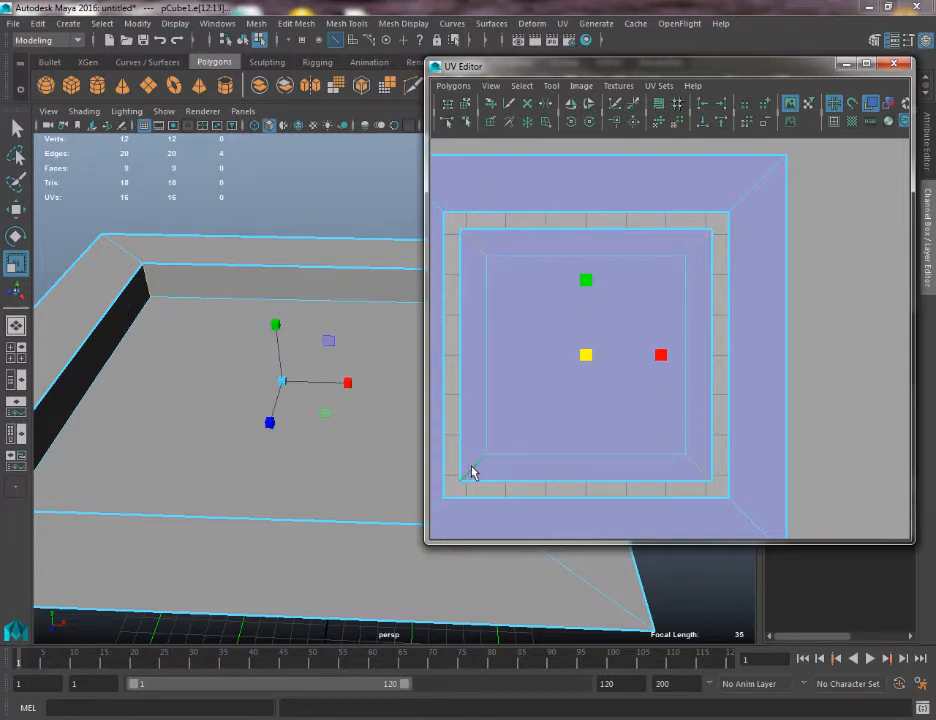
# Maximize the UV Editor and bring the whole UV layout into view
pyautogui.moveTo(628, 70); pyautogui.dragTo(468, 1)
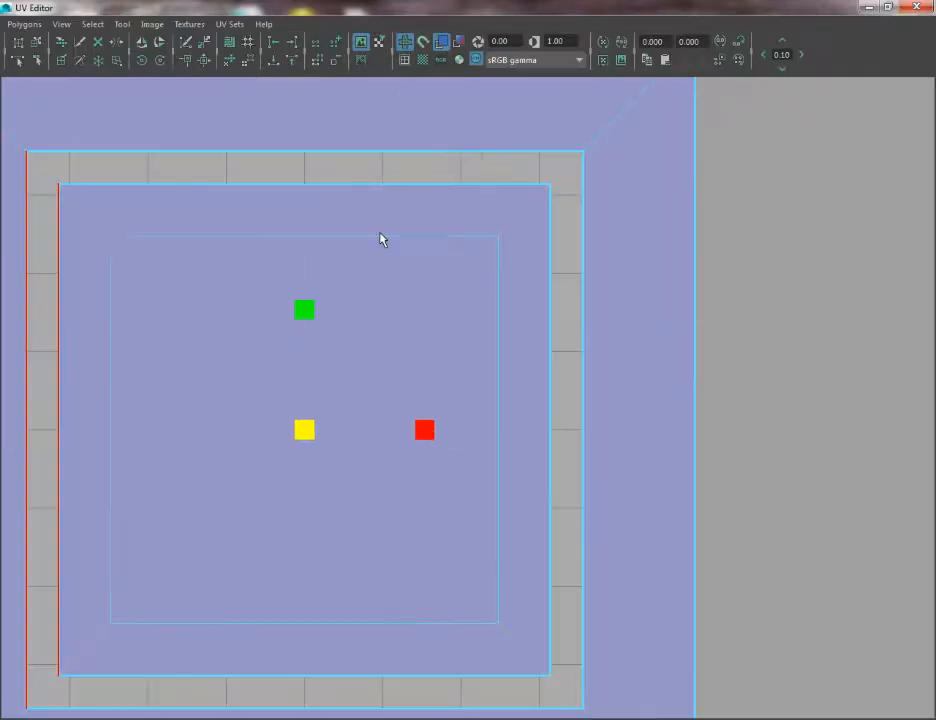
pyautogui.keyDown('alt'); pyautogui.moveTo(390, 316); pyautogui.dragTo(200, 204, button='right'); pyautogui.keyUp('alt')
pyautogui.keyDown('alt'); pyautogui.moveTo(300, 204); pyautogui.dragTo(466, 161, button='middle'); pyautogui.keyUp('alt')
pyautogui.scroll(-2, 434, 263)
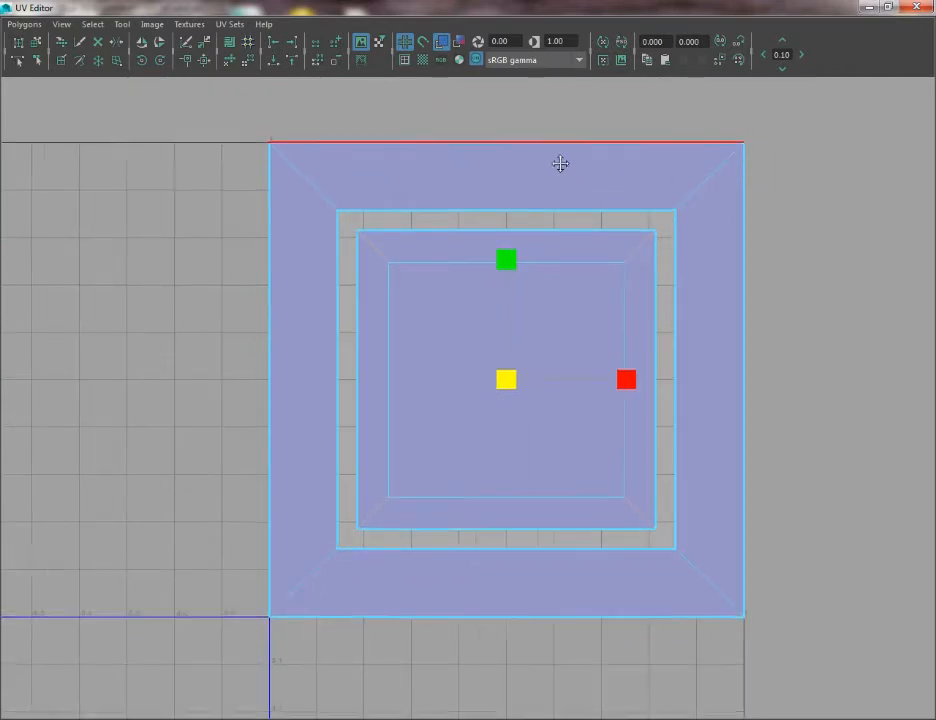
pyautogui.keyDown('alt'); pyautogui.moveTo(560, 165); pyautogui.dragTo(516, 166, button='middle'); pyautogui.keyUp('alt')
# Reselect the four corner edges of the recess's inner walls and cut their UV edges
pyautogui.click(324, 249)
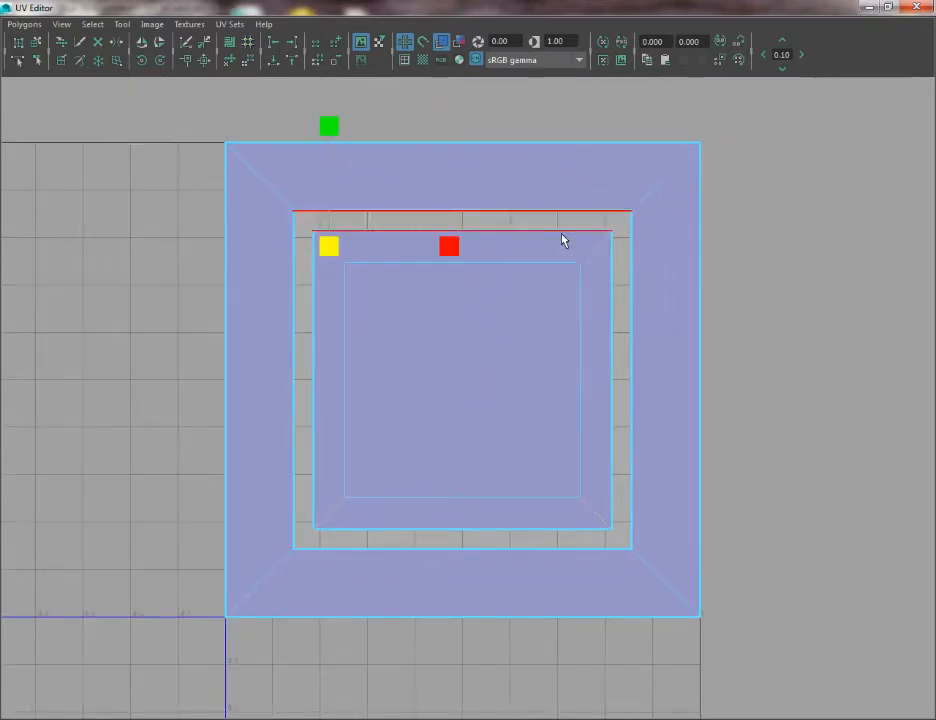
pyautogui.keyDown('shift'); pyautogui.click(595, 249); pyautogui.keyUp('shift')
pyautogui.keyDown('shift'); pyautogui.click(587, 507); pyautogui.keyUp('shift')
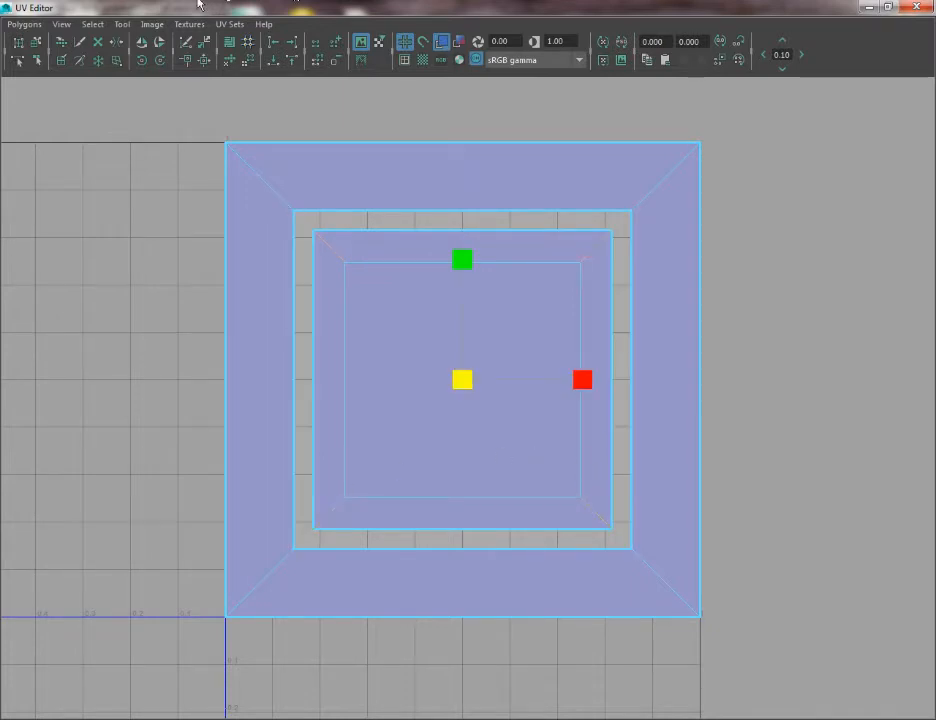
pyautogui.click(27, 26)
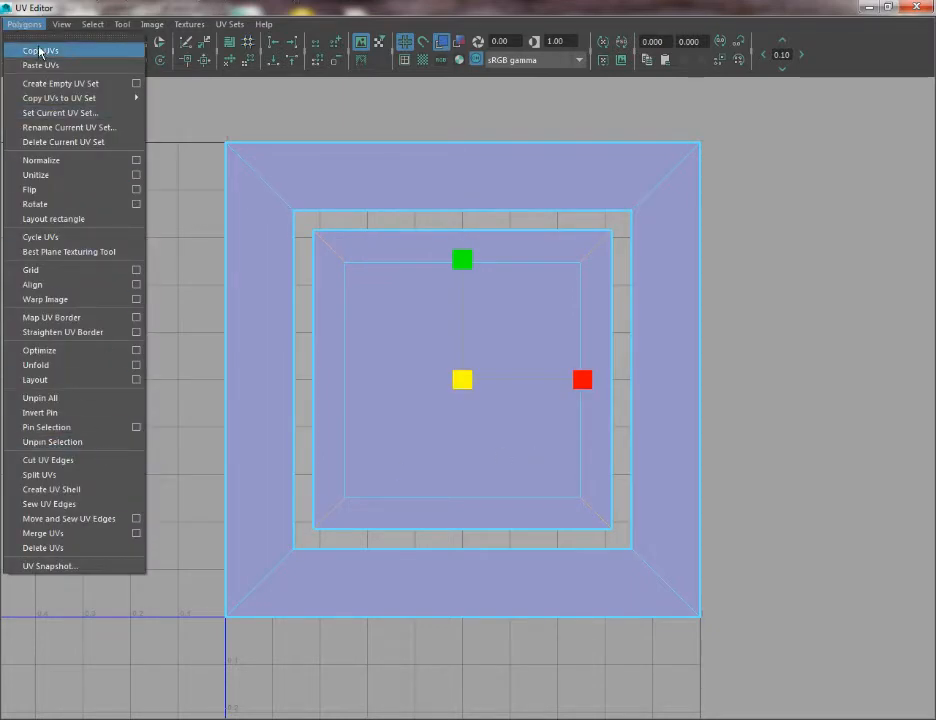
pyautogui.click(46, 462)
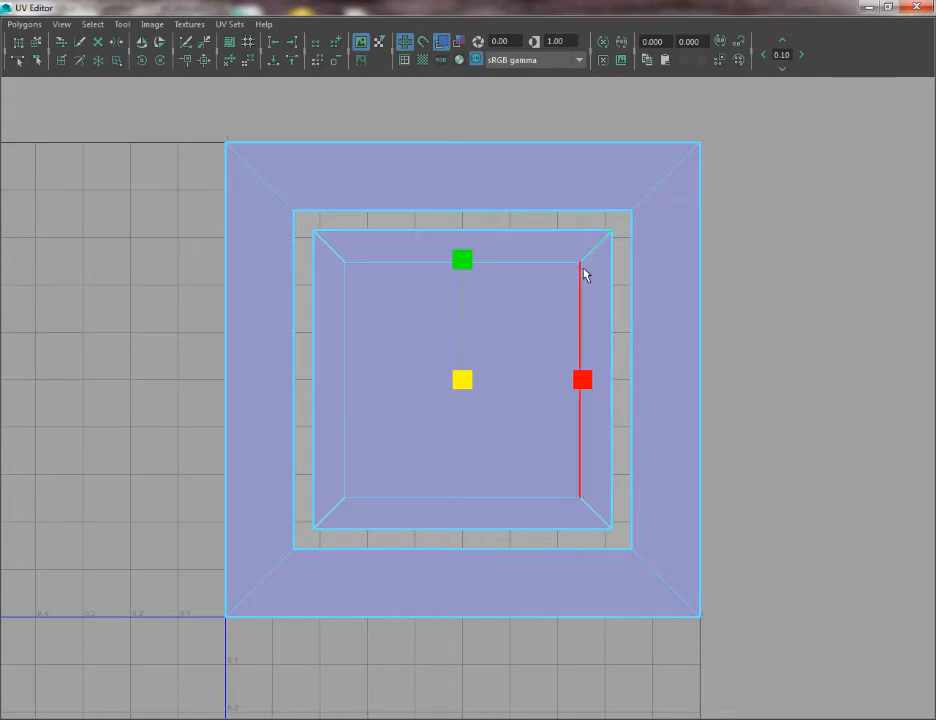
# Look over the recess's faces in face selection, switch back to edges and select the back rim edge on both shells
pyautogui.rightClick(546, 289)
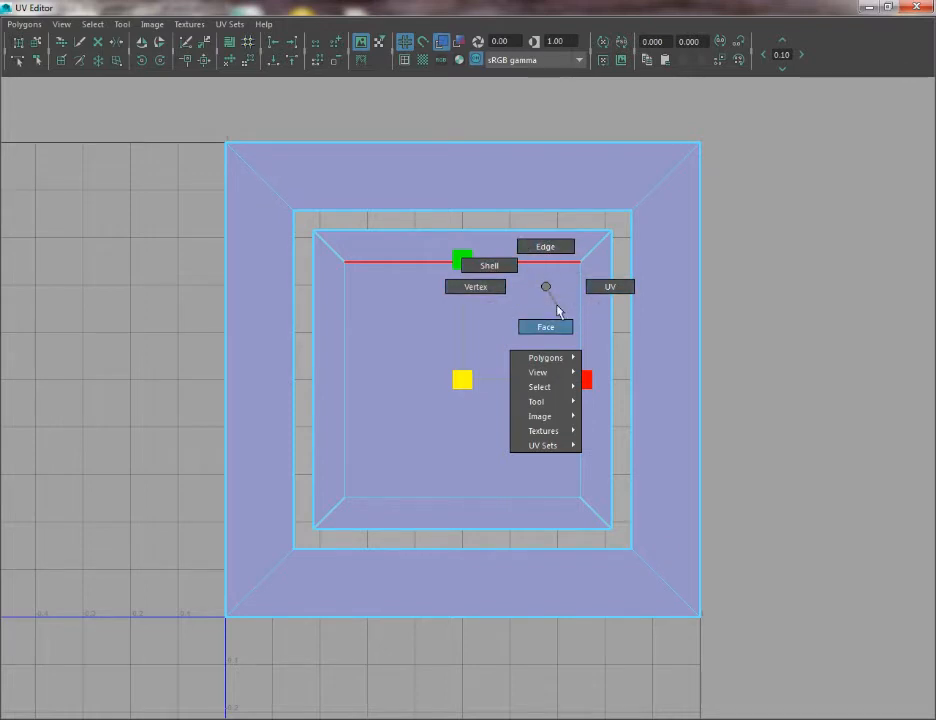
pyautogui.rightClick(431, 284)
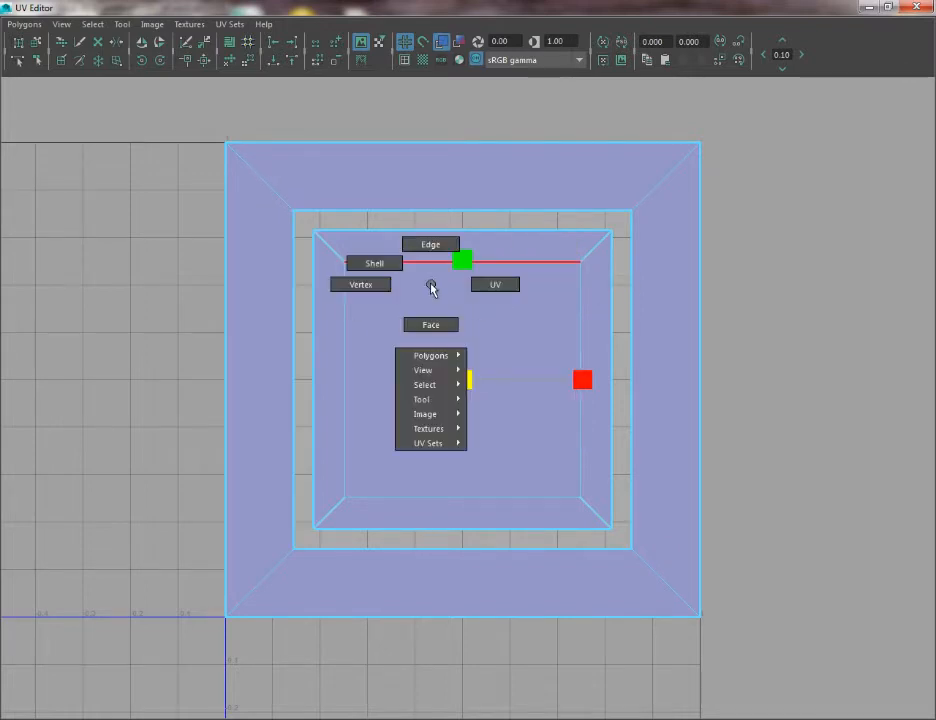
pyautogui.moveTo(421, 302); pyautogui.dragTo(429, 331, button='right')
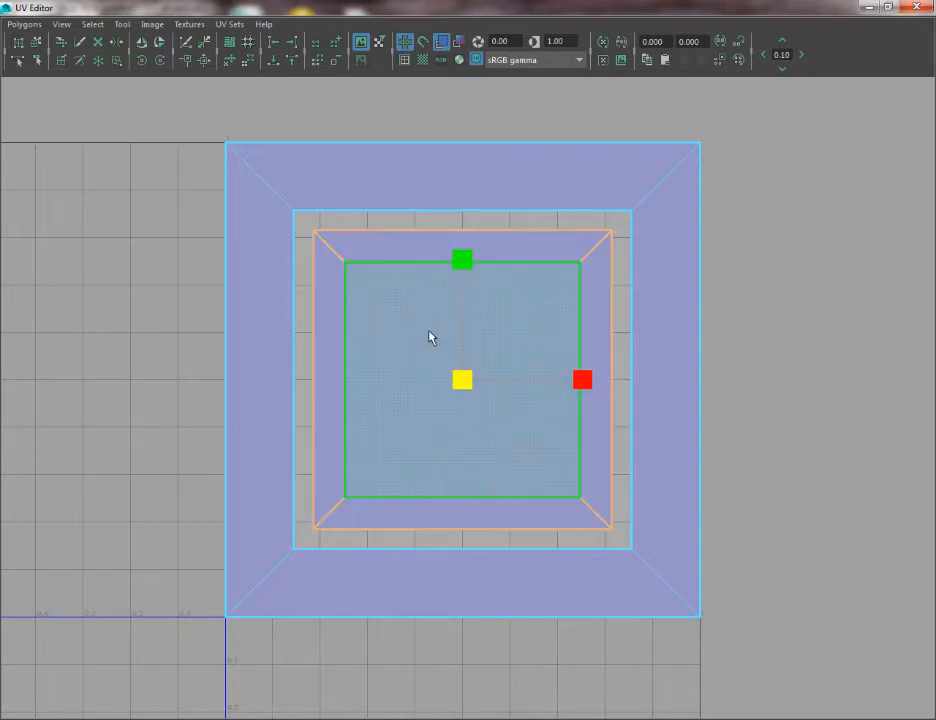
pyautogui.moveTo(252, 241); pyautogui.dragTo(251, 195, button='right')
pyautogui.click(390, 207)
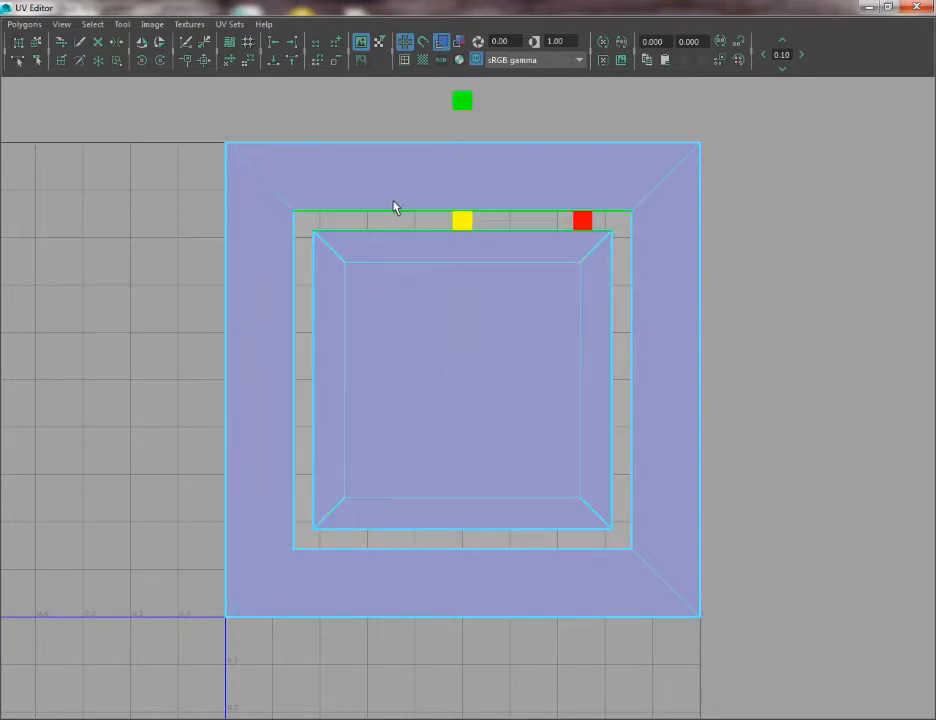
# Restore the UV Editor to a smaller window, leave the Scale tool and select the recess's back rim edge again
pyautogui.moveTo(451, 6); pyautogui.dragTo(618, 58)
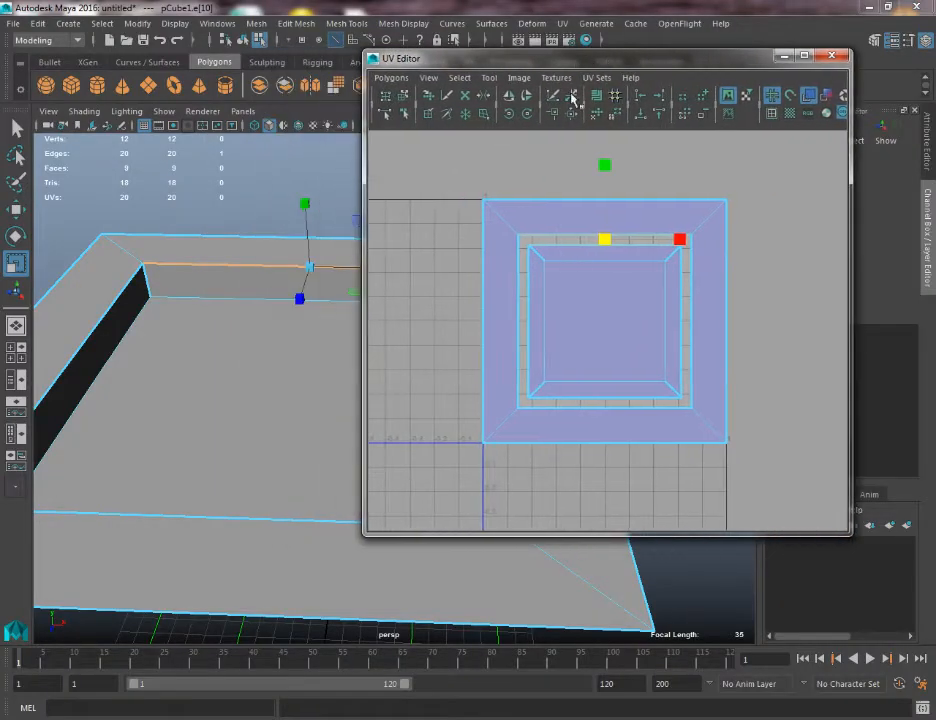
pyautogui.press('q')
pyautogui.keyDown('alt'); pyautogui.moveTo(590, 275); pyautogui.dragTo(598, 457, button='right'); pyautogui.keyUp('alt')
pyautogui.click(511, 191)
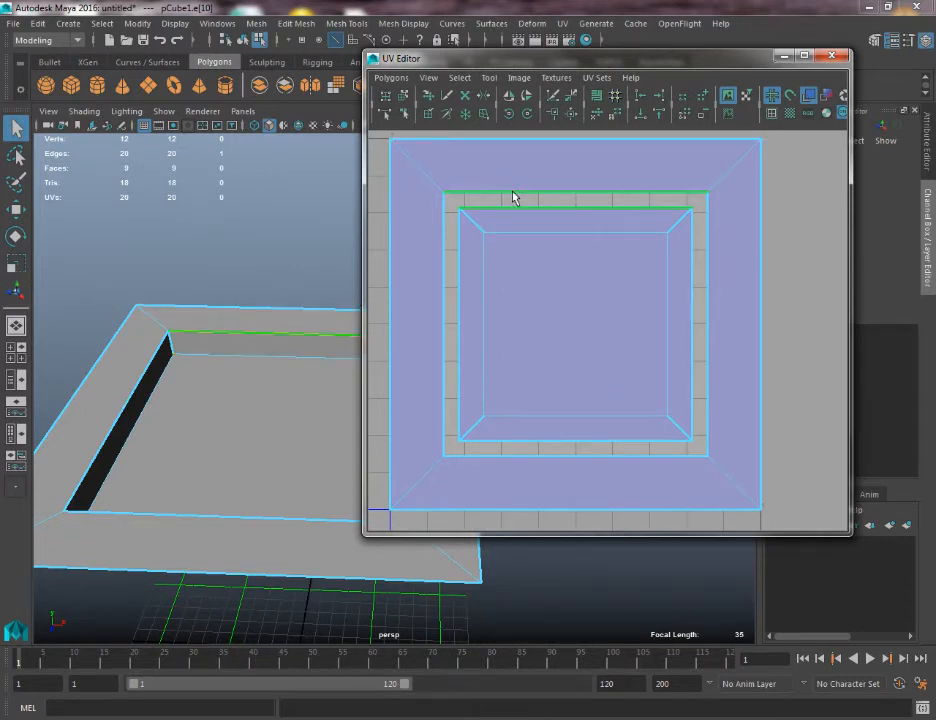
# Examine the frame's left face and the adjoining recess wall in face selection, and return to edge selection
pyautogui.moveTo(513, 192); pyautogui.dragTo(512, 160, button='right')
pyautogui.moveTo(491, 278); pyautogui.dragTo(491, 309, button='right')
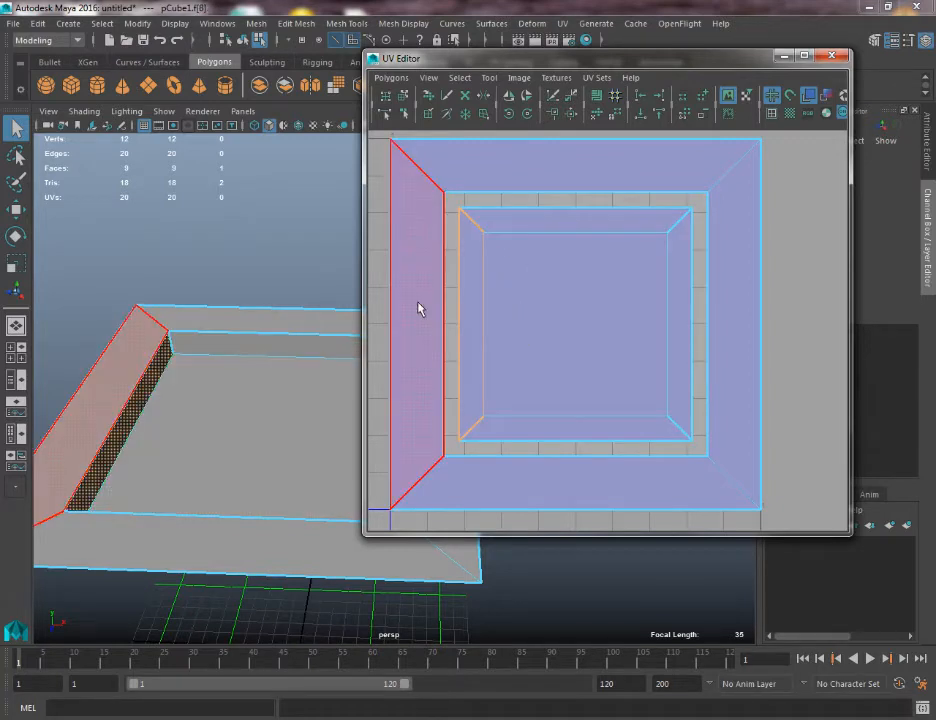
pyautogui.click(418, 309)
pyautogui.moveTo(493, 219); pyautogui.dragTo(496, 160, button='right')
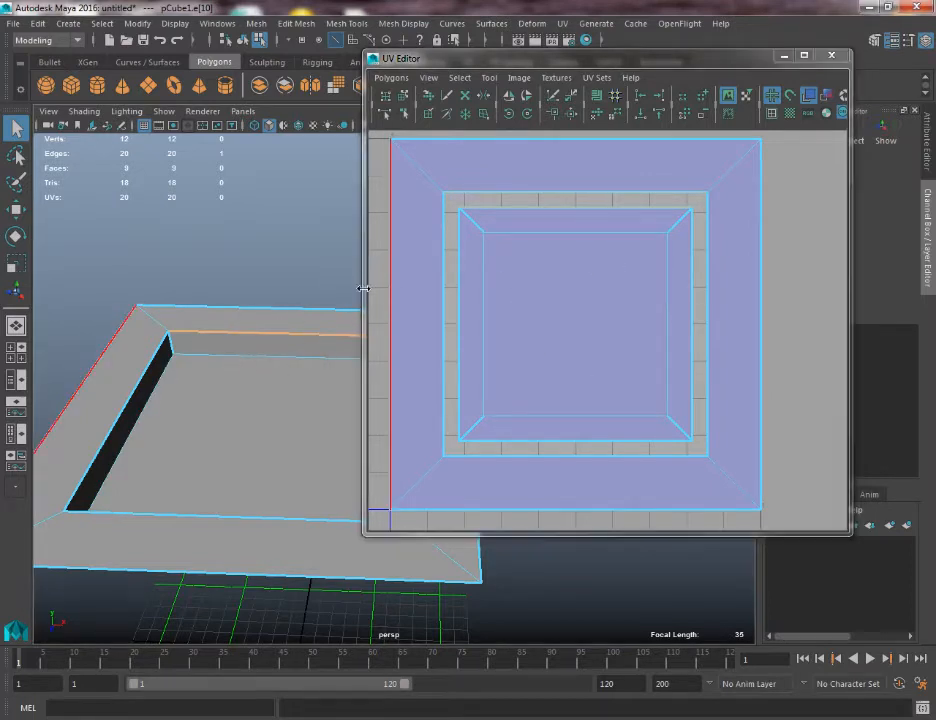
pyautogui.keyDown('alt'); pyautogui.moveTo(533, 324); pyautogui.dragTo(586, 335, button='middle'); pyautogui.keyUp('alt')
pyautogui.moveTo(571, 272); pyautogui.dragTo(574, 238, button='right')
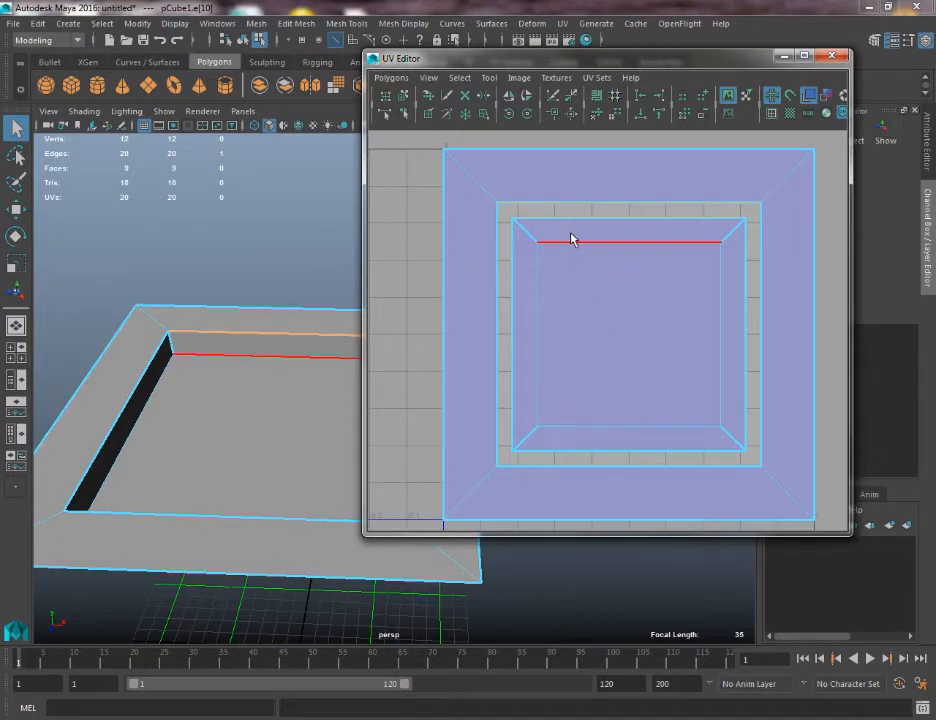
# Compare the recess's rim edges on the outer frame shell with the matching border and floor edges on the inner shell
pyautogui.click(593, 227)
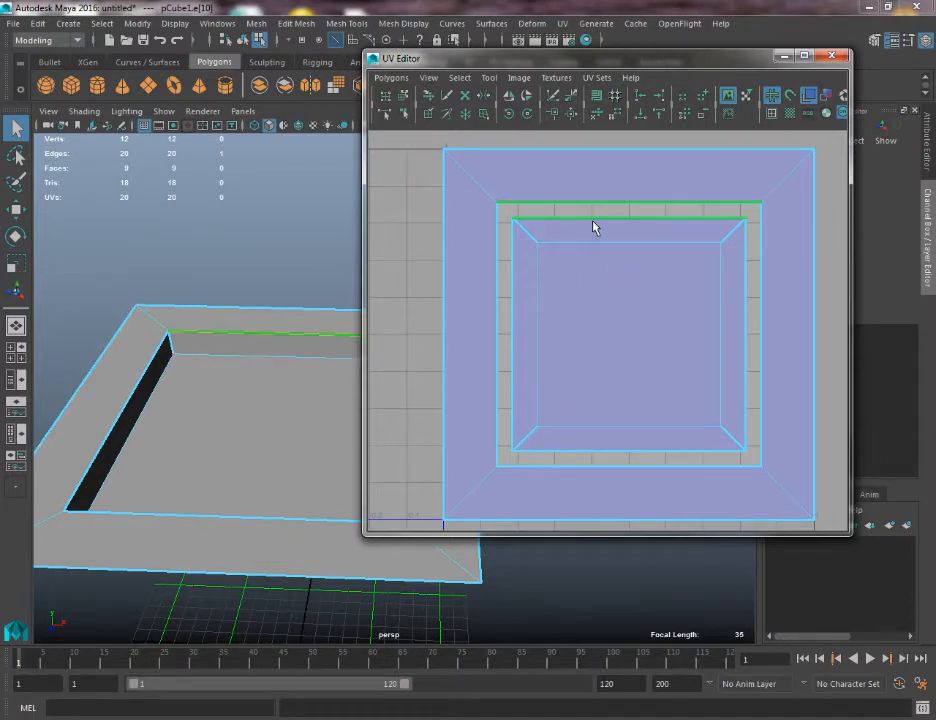
pyautogui.click(741, 297)
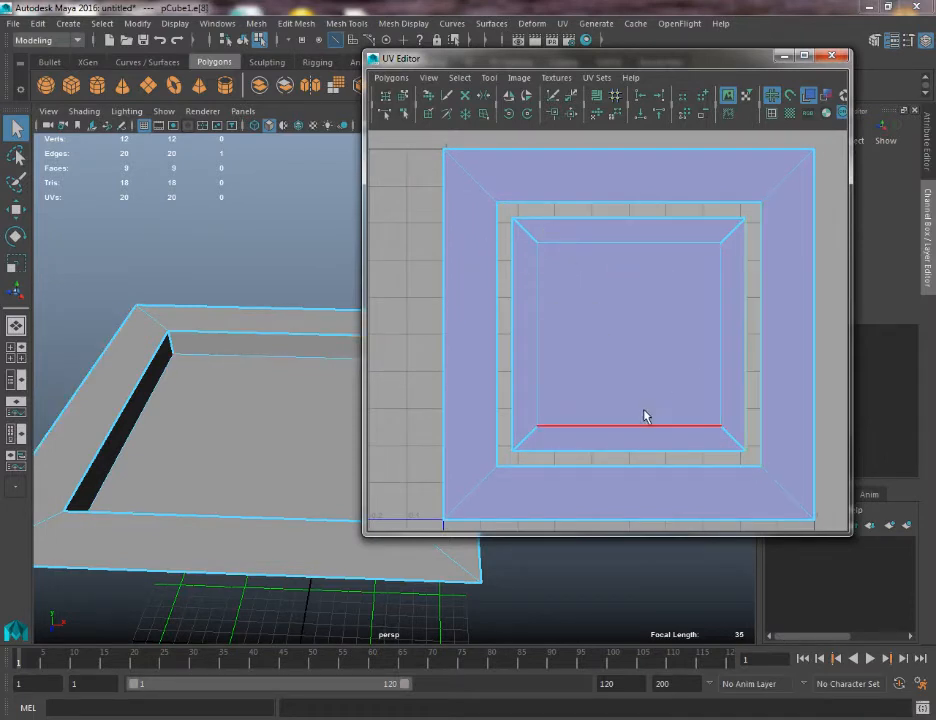
pyautogui.click(512, 330)
pyautogui.click(581, 232)
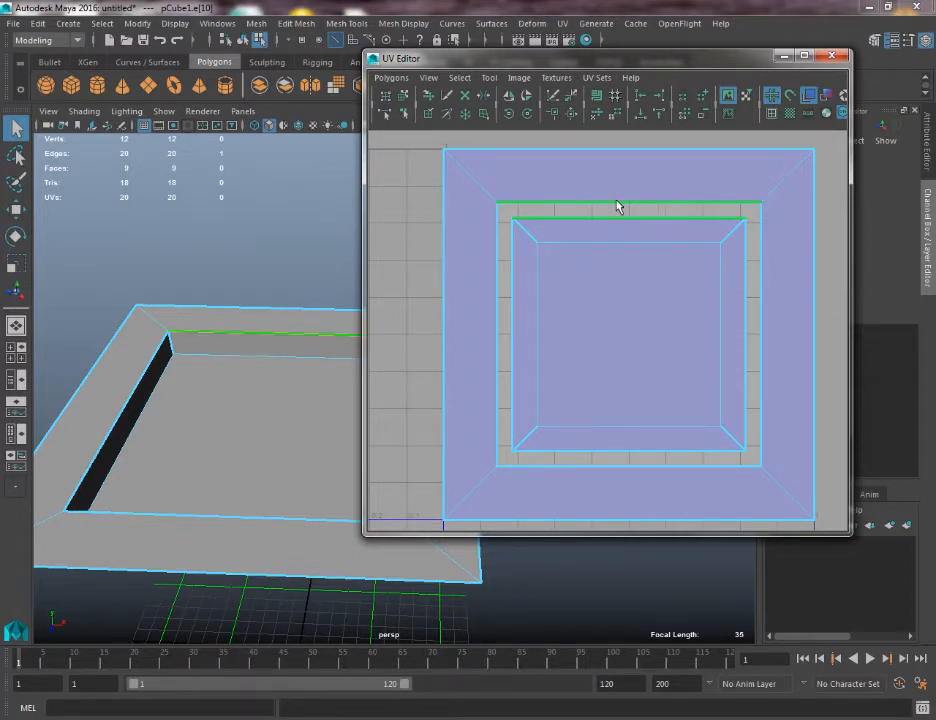
pyautogui.click(640, 448)
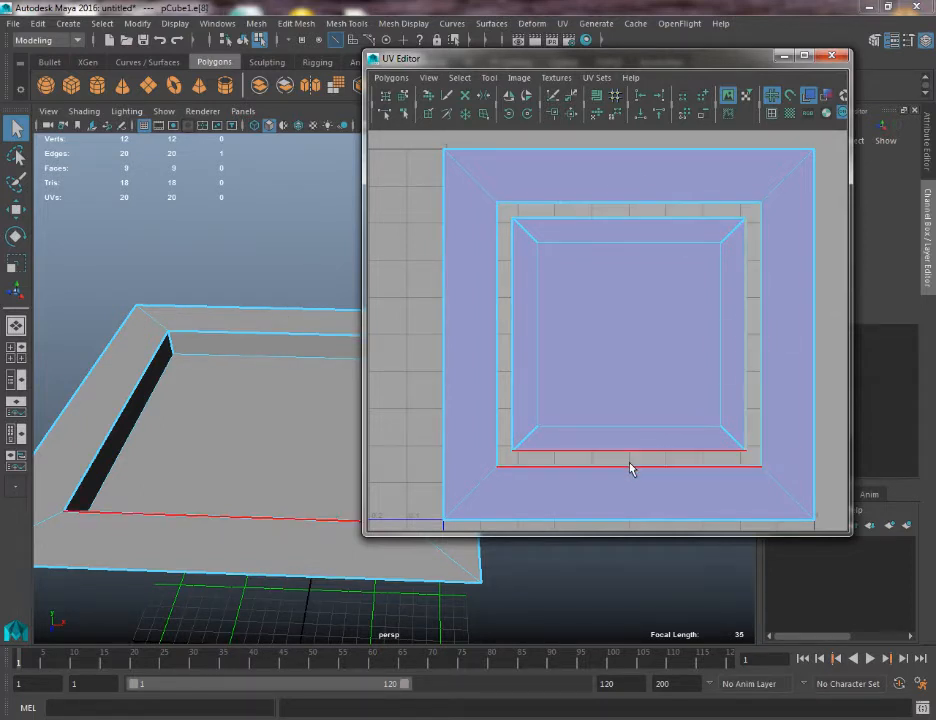
pyautogui.click(550, 370)
pyautogui.click(512, 355)
pyautogui.click(605, 220)
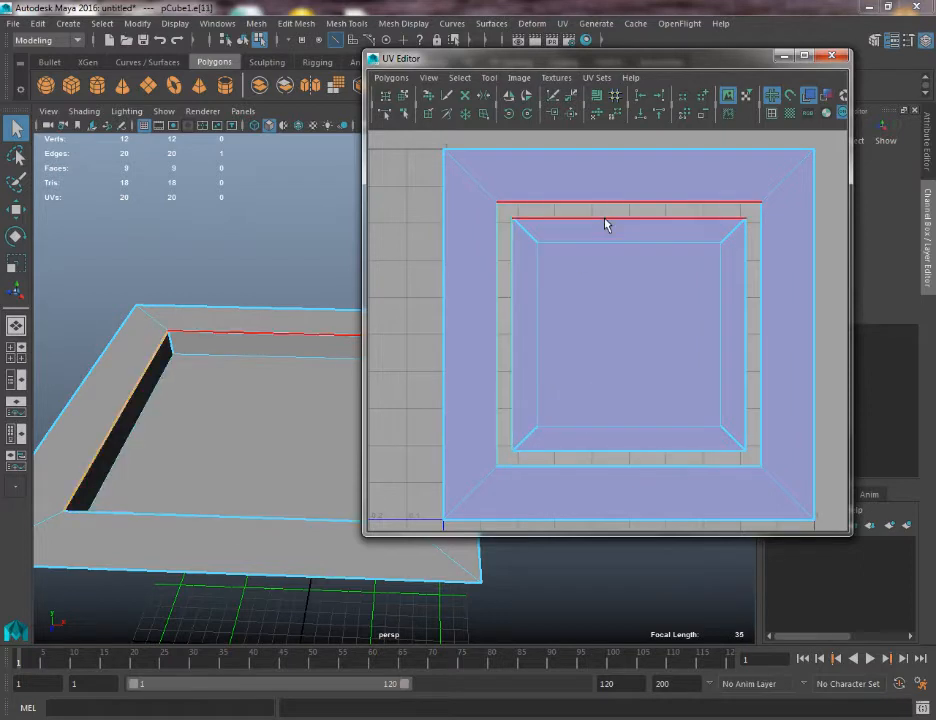
pyautogui.click(761, 295)
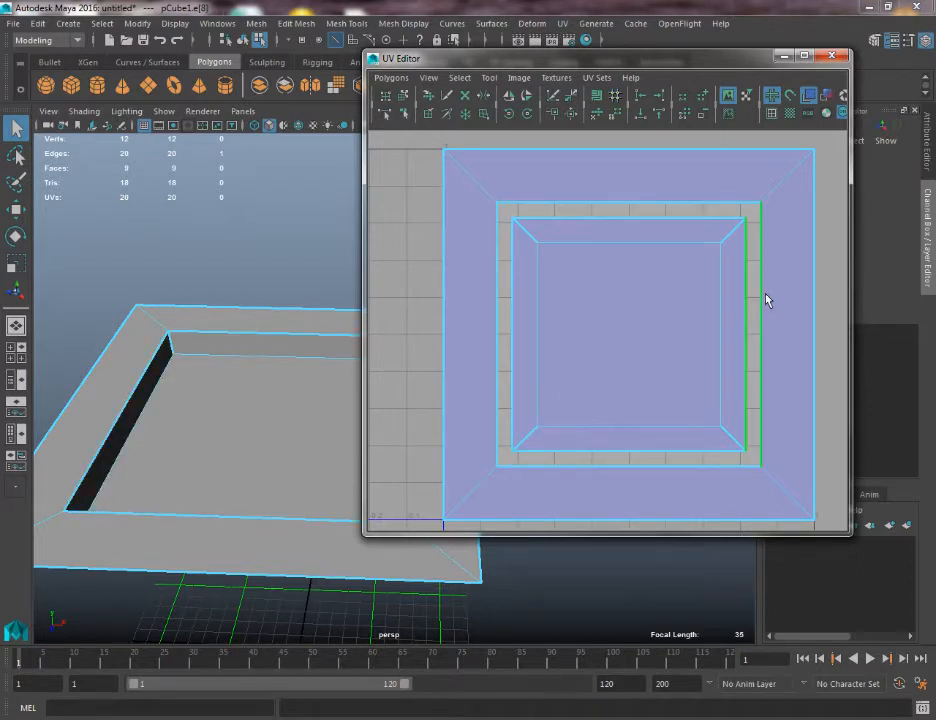
pyautogui.click(664, 165)
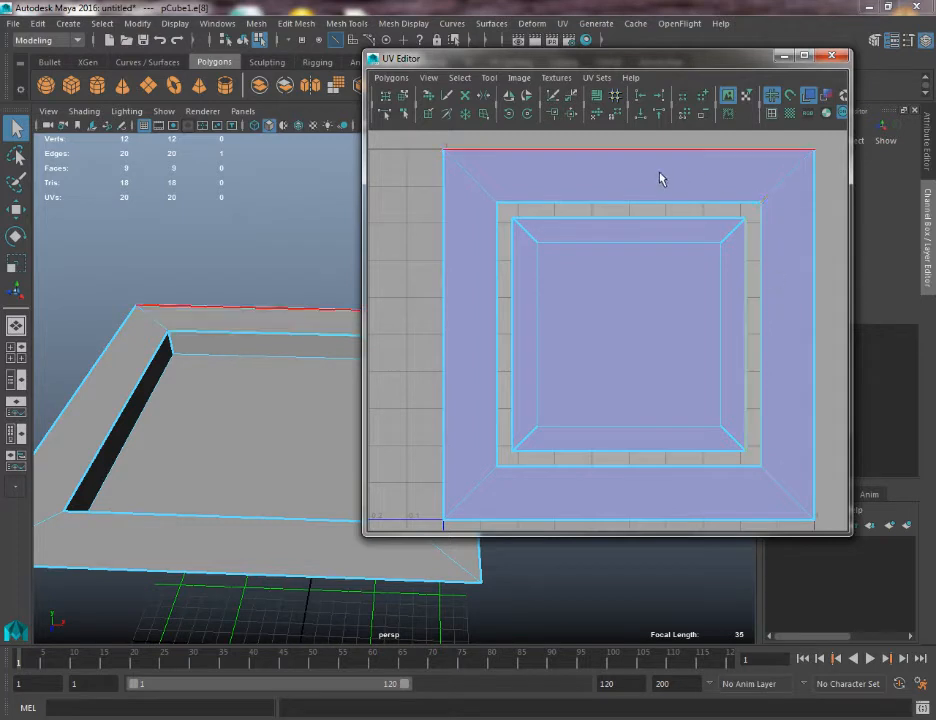
pyautogui.click(622, 190)
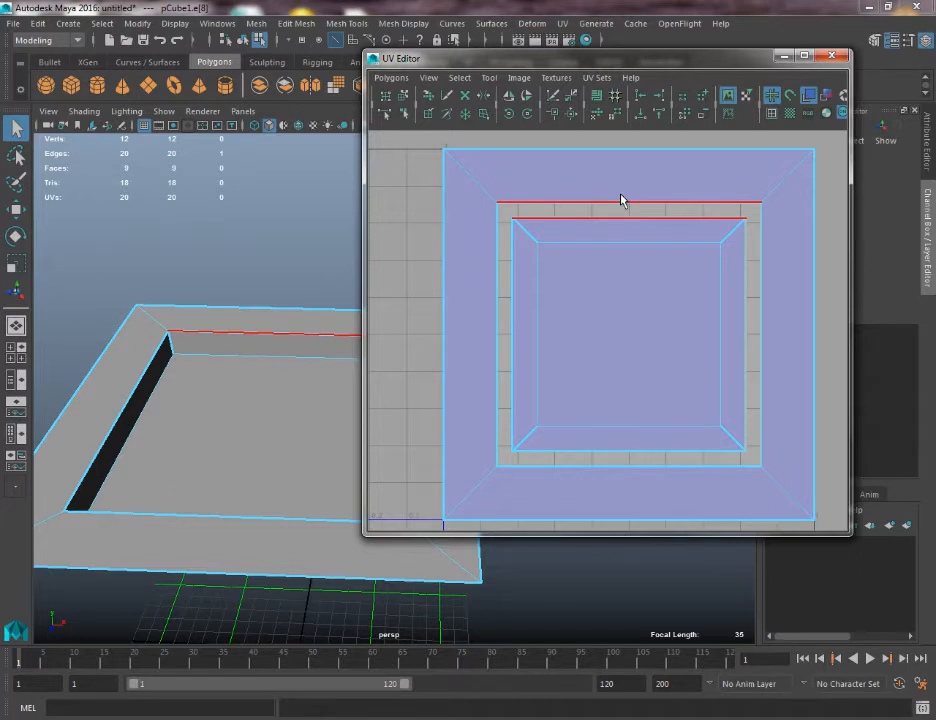
pyautogui.click(494, 272)
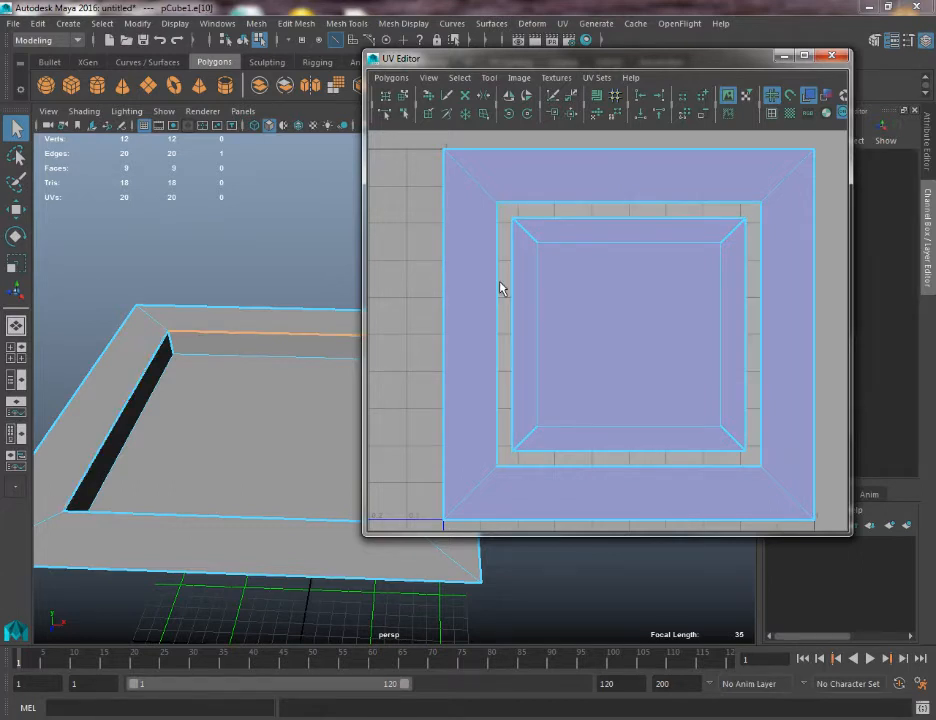
pyautogui.click(577, 452)
pyautogui.click(577, 448)
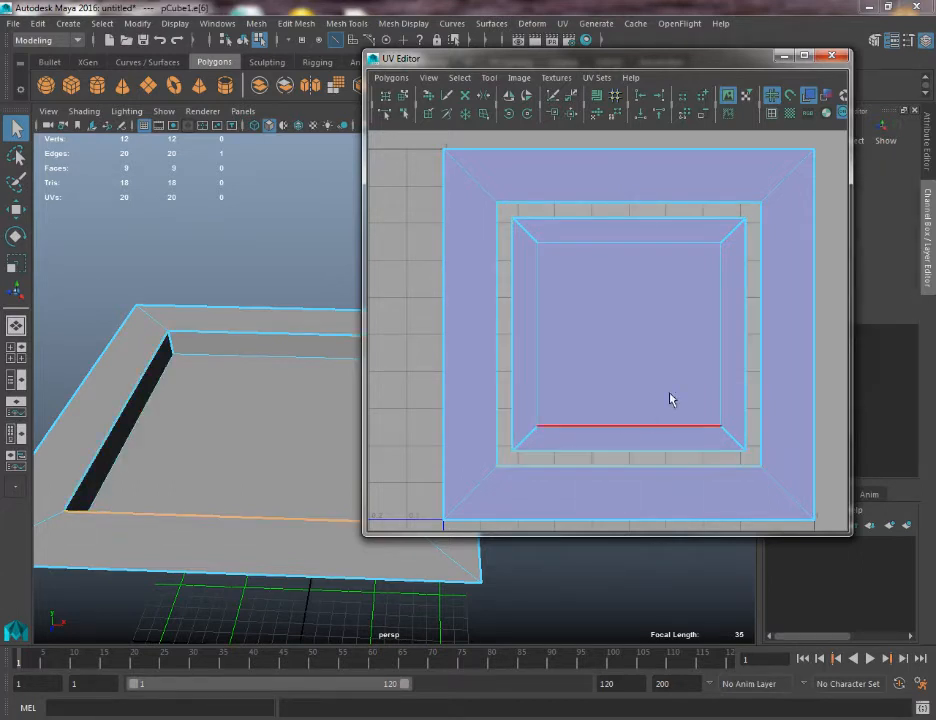
pyautogui.click(737, 323)
pyautogui.click(662, 222)
pyautogui.click(600, 242)
pyautogui.click(499, 320)
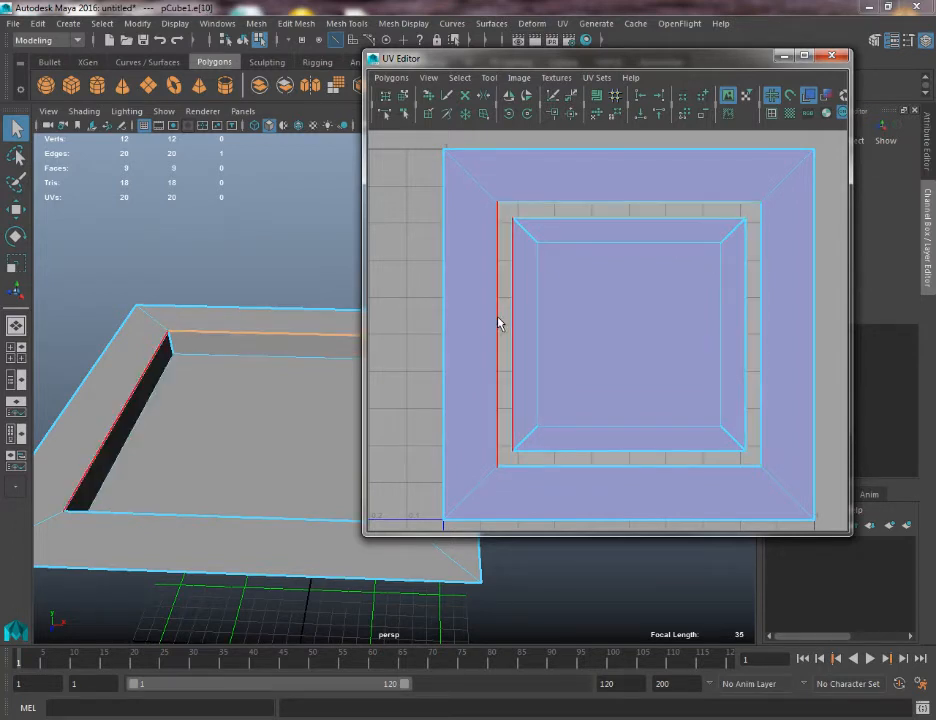
pyautogui.click(656, 452)
pyautogui.click(614, 241)
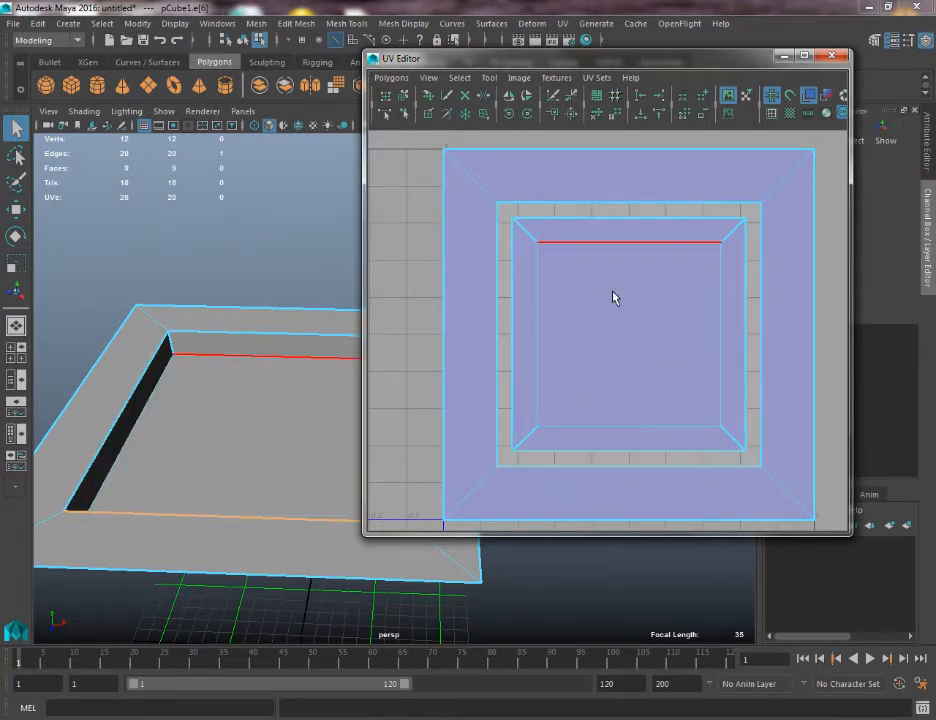
# Switch to UV selection, try moving the inner shell's upper-left corner UV about -0.034 in U and -0.055 in V, and undo it
pyautogui.moveTo(613, 292); pyautogui.dragTo(677, 290, button='right')
pyautogui.rightClick(599, 300)
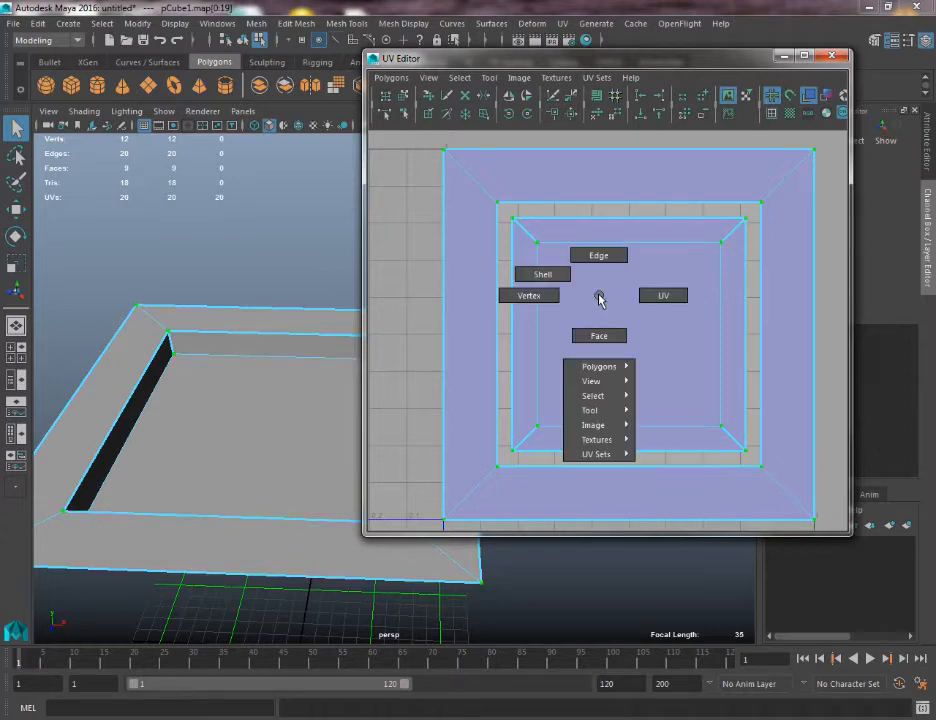
pyautogui.moveTo(599, 300); pyautogui.dragTo(661, 298, button='right')
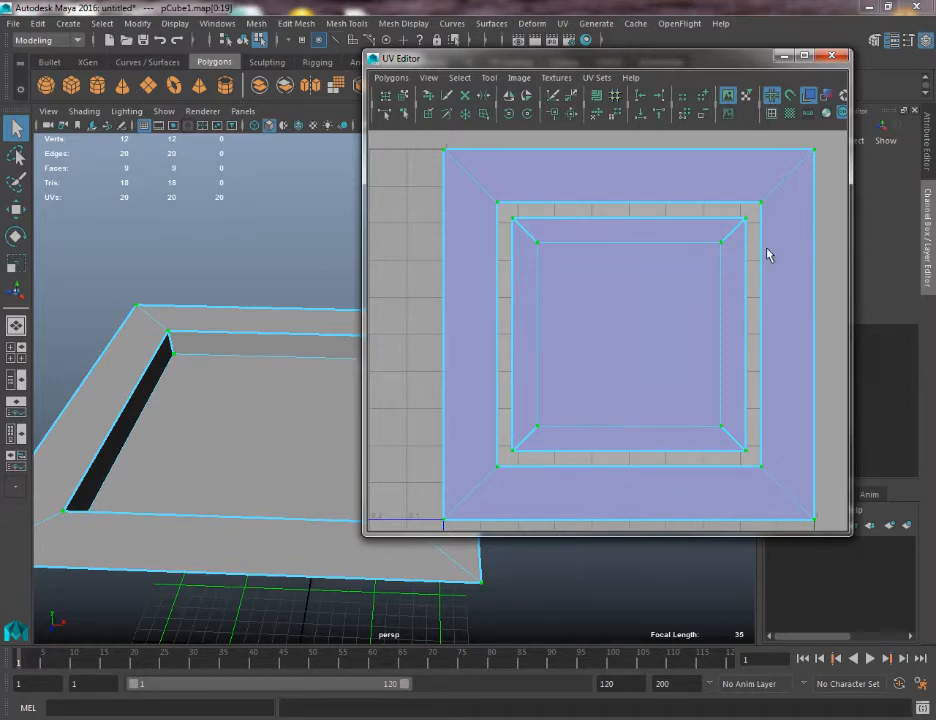
pyautogui.click(535, 226)
pyautogui.press('w')
pyautogui.moveTo(512, 218); pyautogui.dragTo(500, 238)
pyautogui.hotkey('ctrl', 'z')
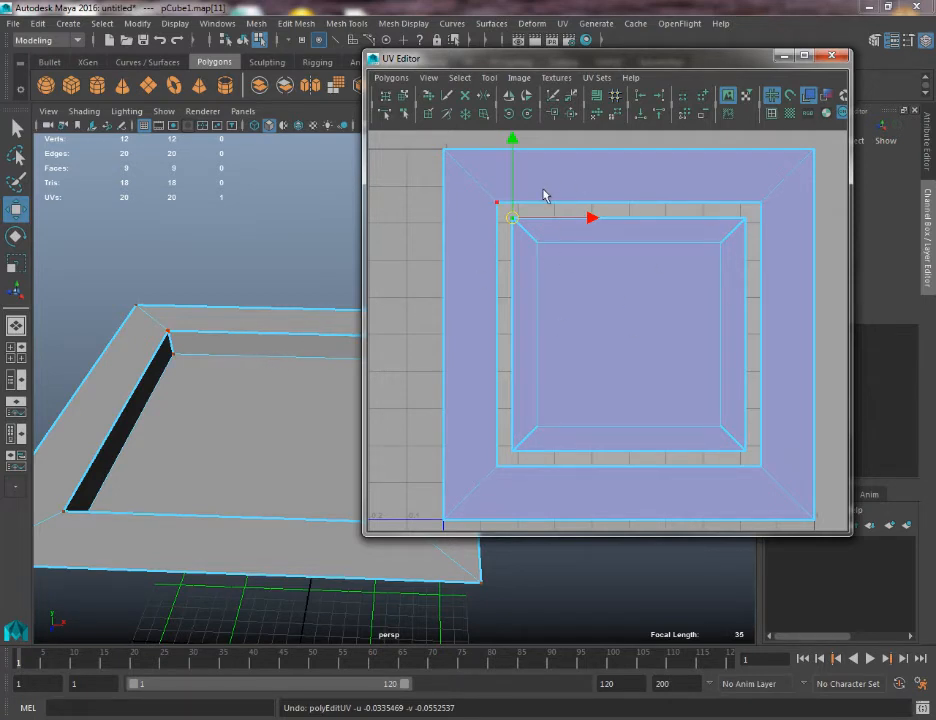
# Try moving the recess's back-left rim vertex on the model, undo the move and leave the Move tool
pyautogui.moveTo(545, 195)
pyautogui.keyDown('alt'); pyautogui.mouseDown(button='middle')
pyautogui.moveTo(551, 230)
pyautogui.moveTo(556, 207)
pyautogui.mouseUp(button='middle'); pyautogui.keyUp('alt')
pyautogui.moveTo(203, 275); pyautogui.dragTo(167, 282, button='right')
pyautogui.keyDown('alt'); pyautogui.moveTo(161, 330); pyautogui.dragTo(207, 326, button='middle'); pyautogui.keyUp('alt')
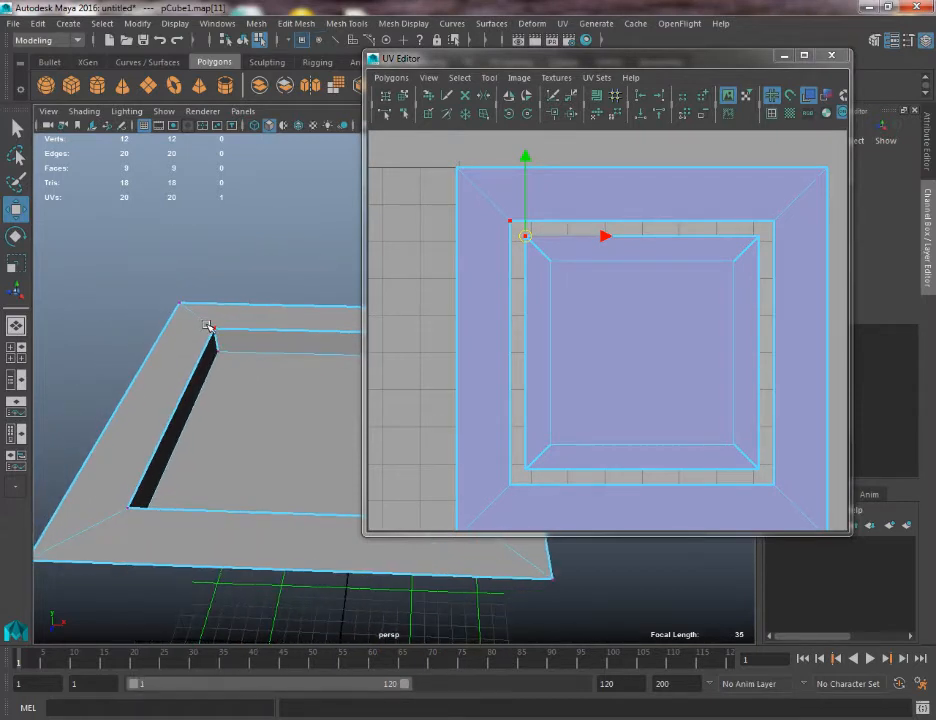
pyautogui.click(209, 327)
pyautogui.moveTo(212, 329)
pyautogui.mouseDown()
pyautogui.moveTo(221, 300)
pyautogui.moveTo(240, 328)
pyautogui.moveTo(232, 286)
pyautogui.moveTo(208, 324)
pyautogui.mouseUp()
pyautogui.hotkey('ctrl', 'z')
pyautogui.keyDown('alt'); pyautogui.moveTo(618, 297); pyautogui.dragTo(555, 275, button='middle'); pyautogui.keyUp('alt')
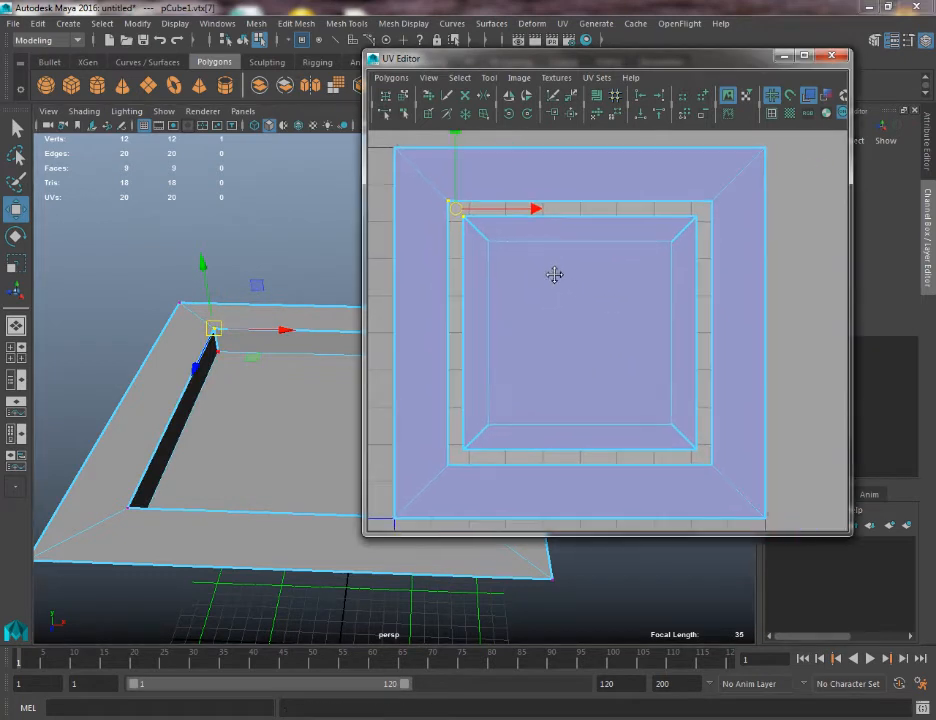
pyautogui.press('q')
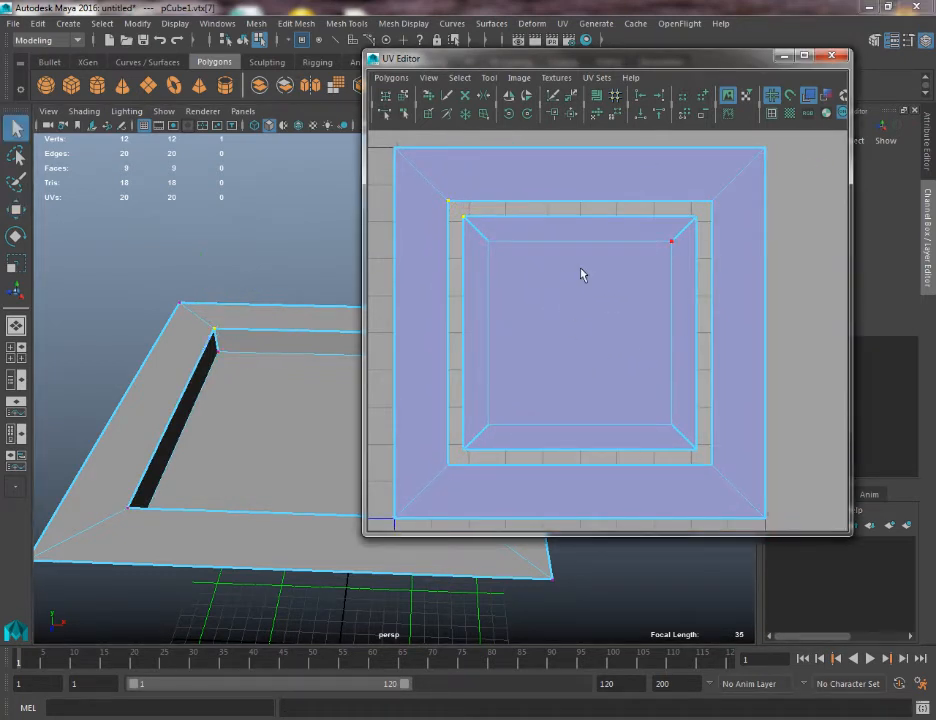
# Try moving the inner shell's upper-left corner UV about 0.105 in U and -0.065 in V and shifting it back, and undo both moves
pyautogui.moveTo(581, 271); pyautogui.dragTo(643, 269, button='right')
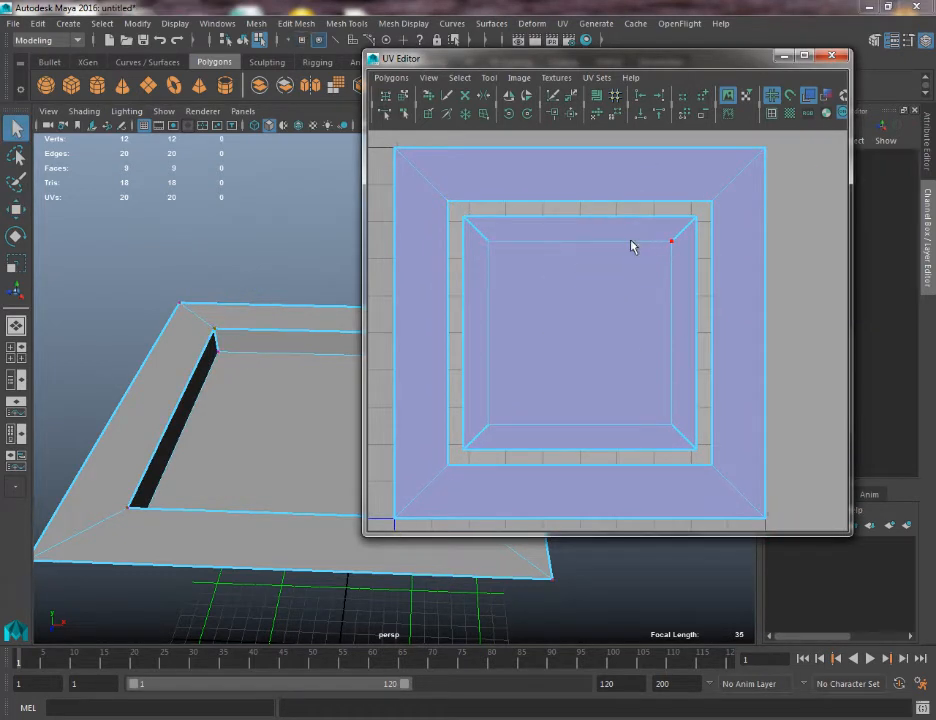
pyautogui.click(460, 221)
pyautogui.press('w')
pyautogui.moveTo(463, 218); pyautogui.dragTo(501, 236)
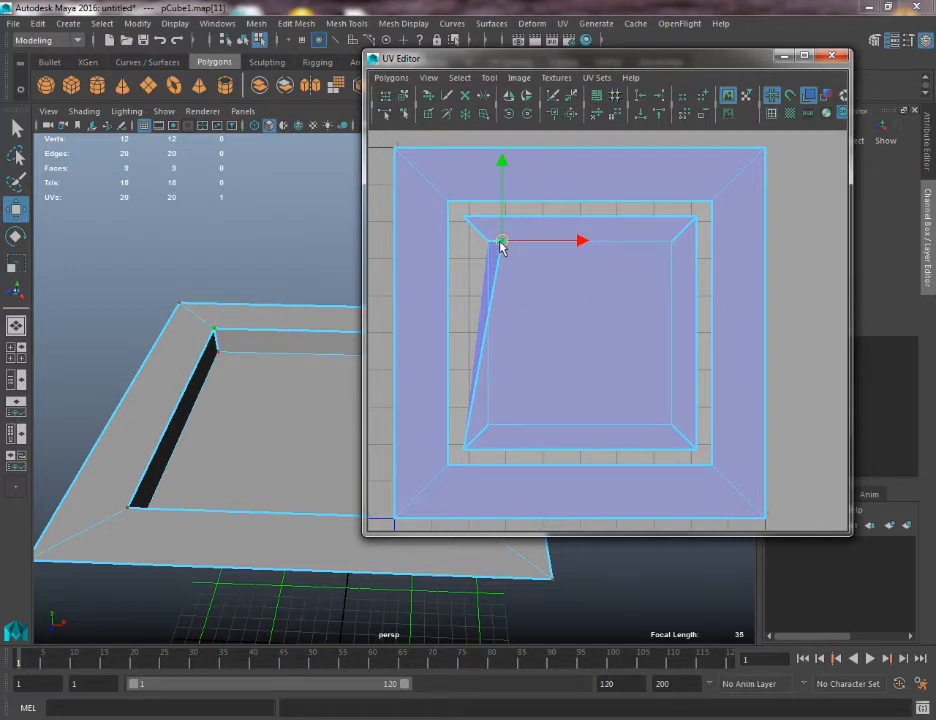
pyautogui.moveTo(502, 245); pyautogui.dragTo(472, 245)
pyautogui.hotkey('ctrl', 'z')
pyautogui.hotkey('ctrl', 'z')
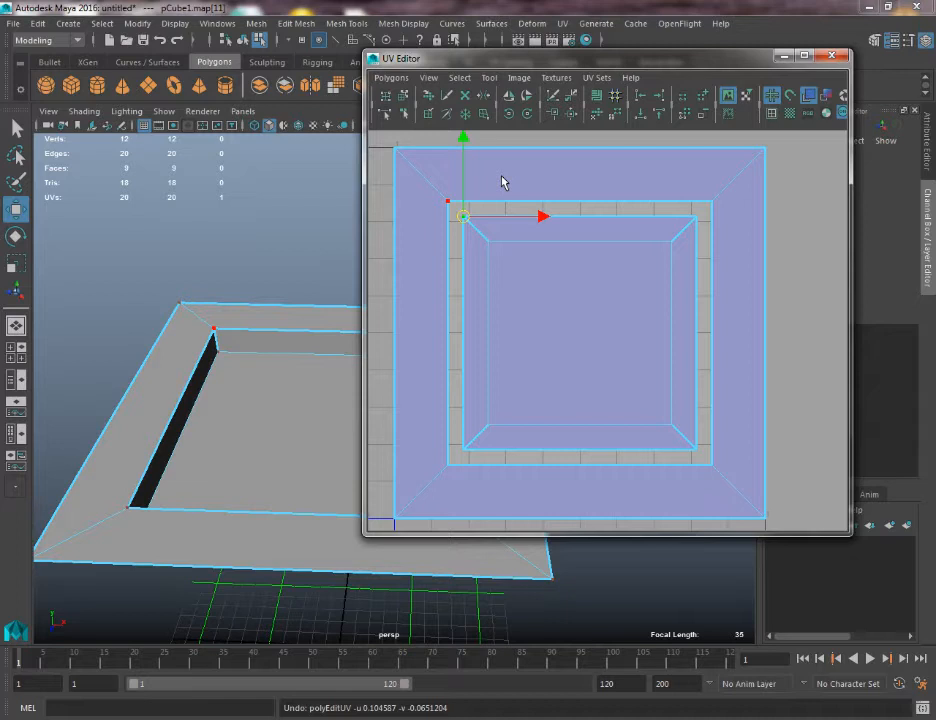
# Switch to edge selection and select the four corner edges of the recess's inner walls to review where the UVs are cut
pyautogui.moveTo(508, 284); pyautogui.dragTo(508, 244, button='right')
pyautogui.click(687, 235)
pyautogui.keyDown('shift'); pyautogui.click(687, 235); pyautogui.keyUp('shift')
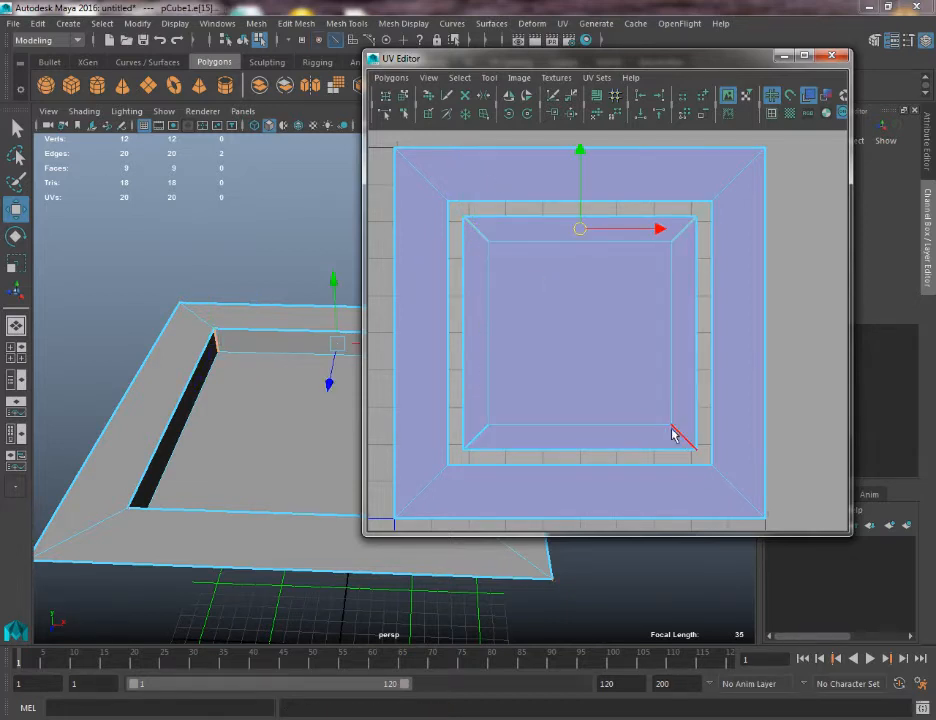
pyautogui.keyDown('shift'); pyautogui.click(671, 436); pyautogui.keyUp('shift')
pyautogui.keyDown('shift'); pyautogui.click(470, 442); pyautogui.keyUp('shift')
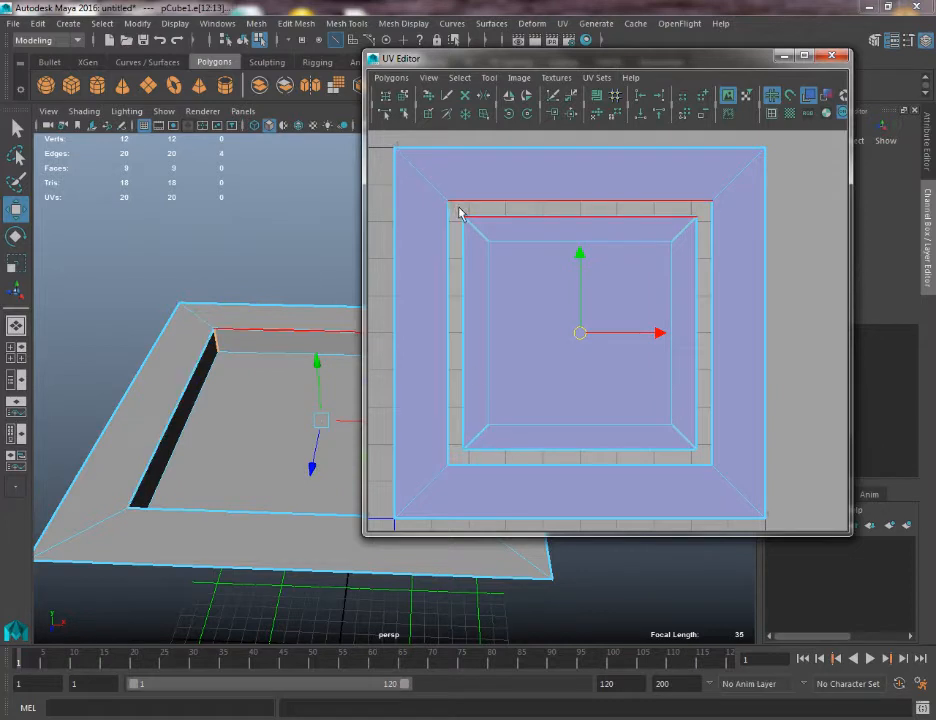
pyautogui.click(689, 222)
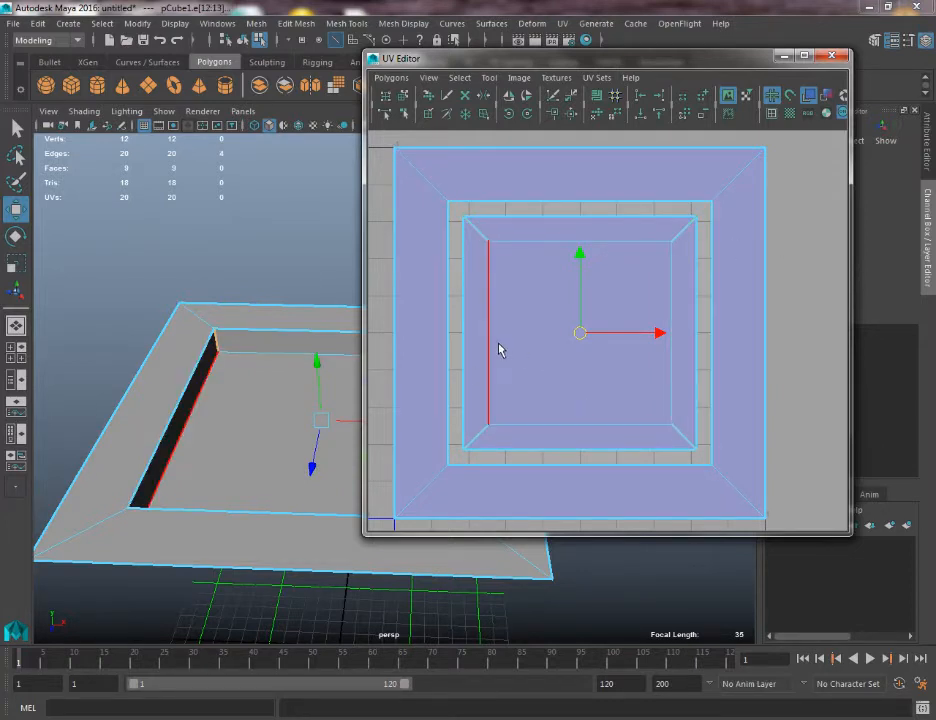
# Try moving one of the inner shell's upper-right corner UVs about -0.016 in V, examine the split corner closely and undo the move
pyautogui.moveTo(499, 345); pyautogui.dragTo(549, 341, button='right')
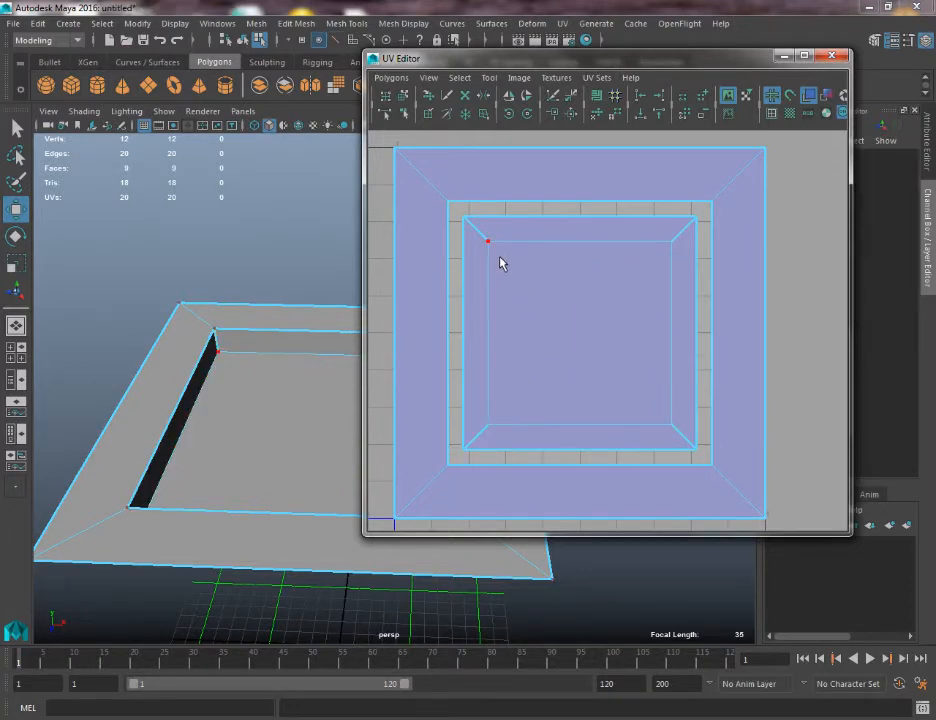
pyautogui.click(696, 225)
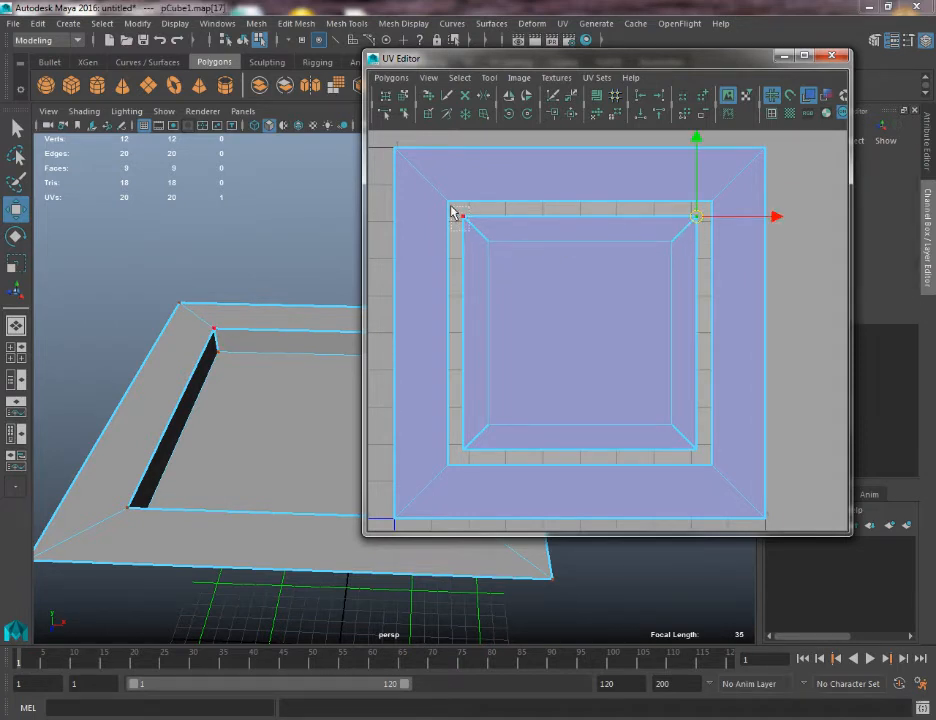
pyautogui.click(463, 216)
pyautogui.click(694, 221)
pyautogui.moveTo(698, 141); pyautogui.dragTo(699, 146)
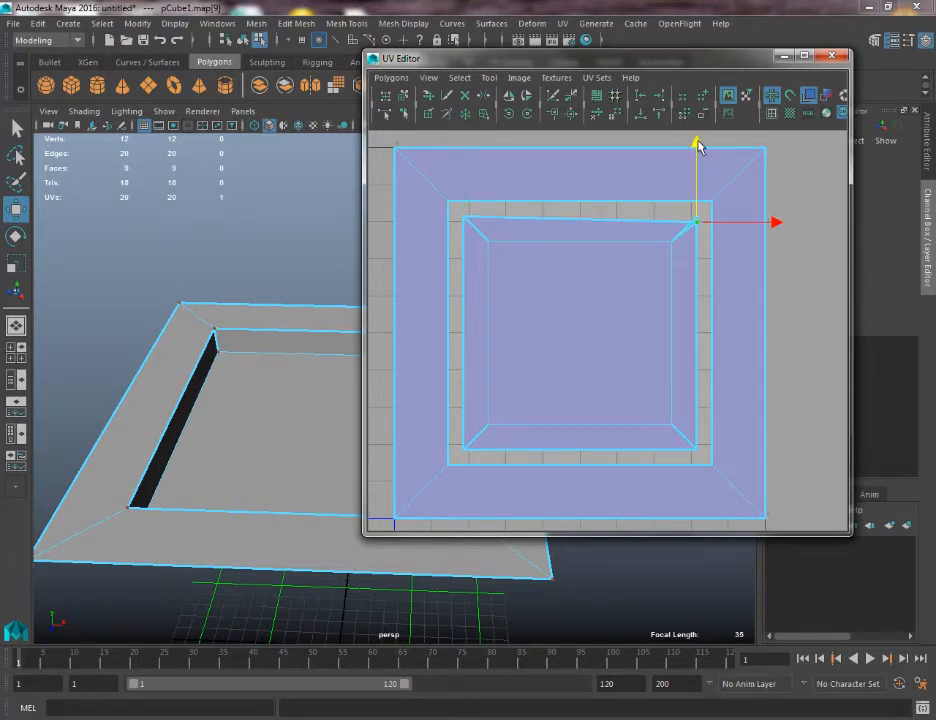
pyautogui.keyDown('alt'); pyautogui.moveTo(666, 217); pyautogui.dragTo(712, 359, button='right'); pyautogui.keyUp('alt')
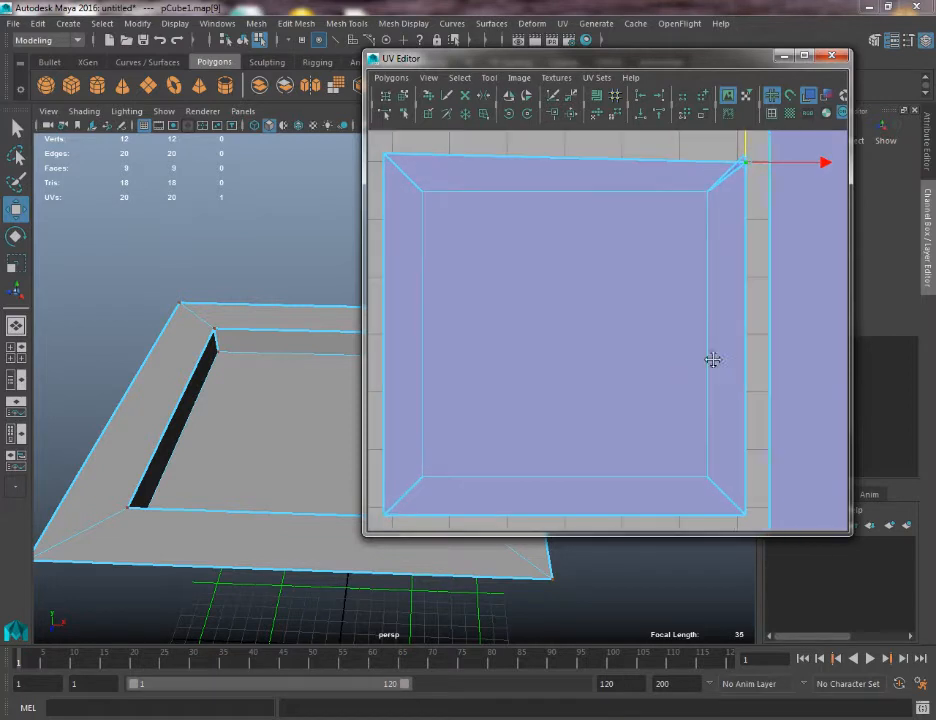
pyautogui.keyDown('alt'); pyautogui.moveTo(712, 359); pyautogui.dragTo(710, 484, button='middle'); pyautogui.keyUp('alt')
pyautogui.keyDown('alt'); pyautogui.moveTo(666, 344); pyautogui.dragTo(596, 320, button='middle'); pyautogui.keyUp('alt')
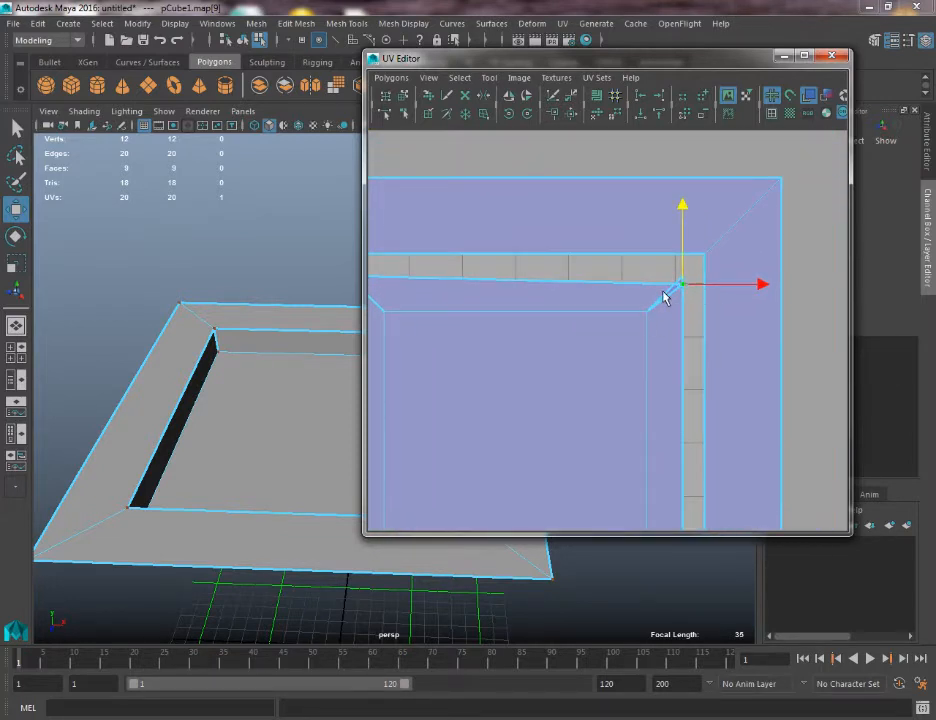
pyautogui.keyDown('alt'); pyautogui.moveTo(705, 289); pyautogui.dragTo(760, 287, button='middle'); pyautogui.keyUp('alt')
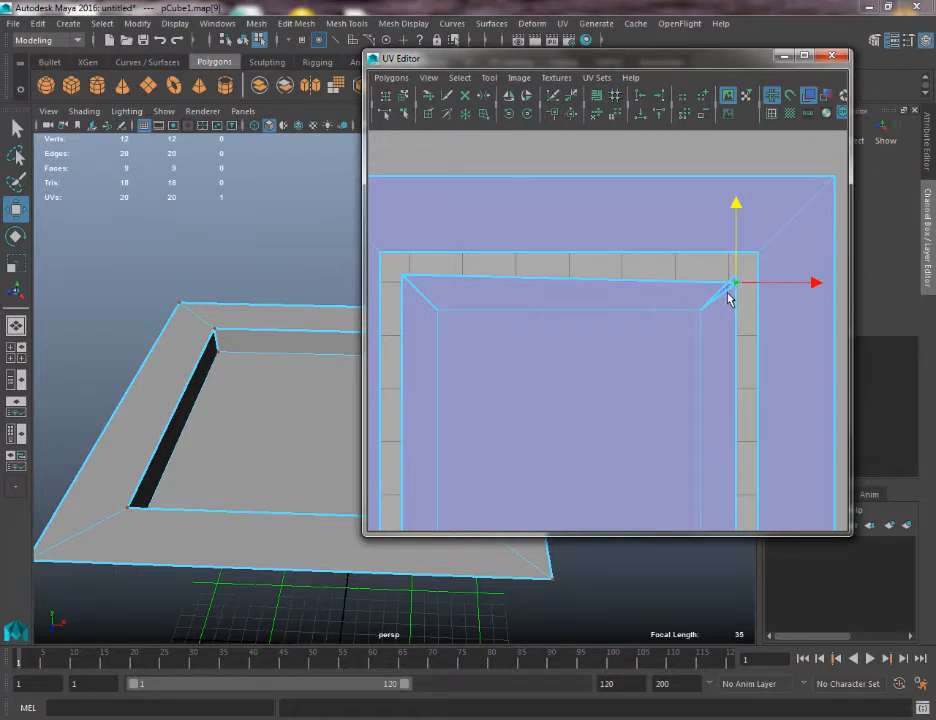
pyautogui.hotkey('ctrl', 'z')
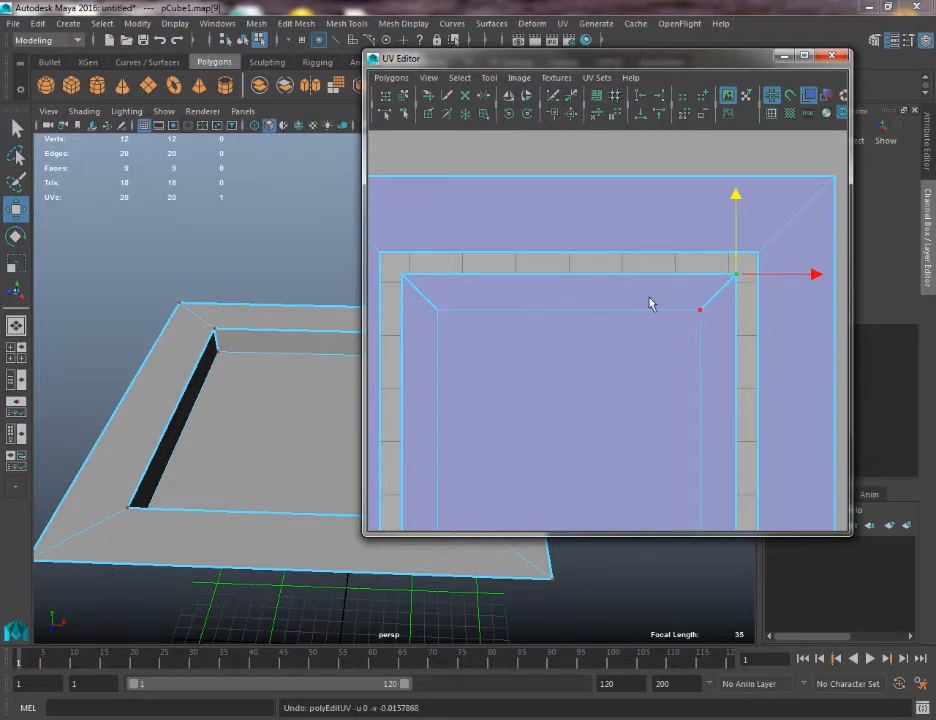
pyautogui.keyDown('alt'); pyautogui.moveTo(610, 298); pyautogui.dragTo(611, 297, button='middle'); pyautogui.keyUp('alt')
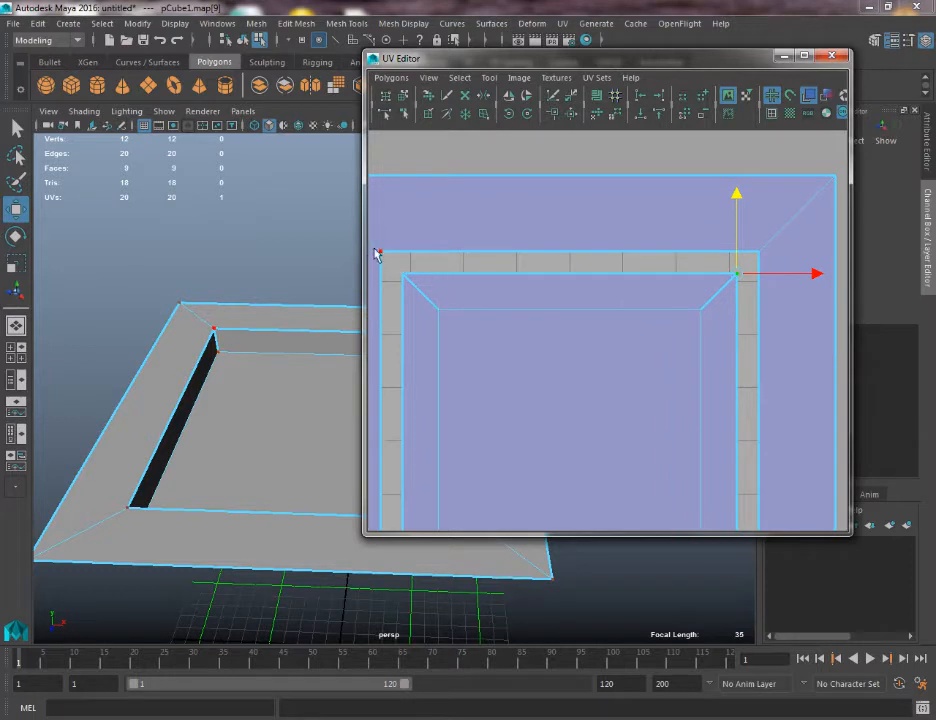
# Try moving one of the inner shell's upper-right corner UVs about -0.025 in V and undo the move
pyautogui.keyDown('alt'); pyautogui.moveTo(749, 207); pyautogui.dragTo(752, 133, button='middle'); pyautogui.keyUp('alt')
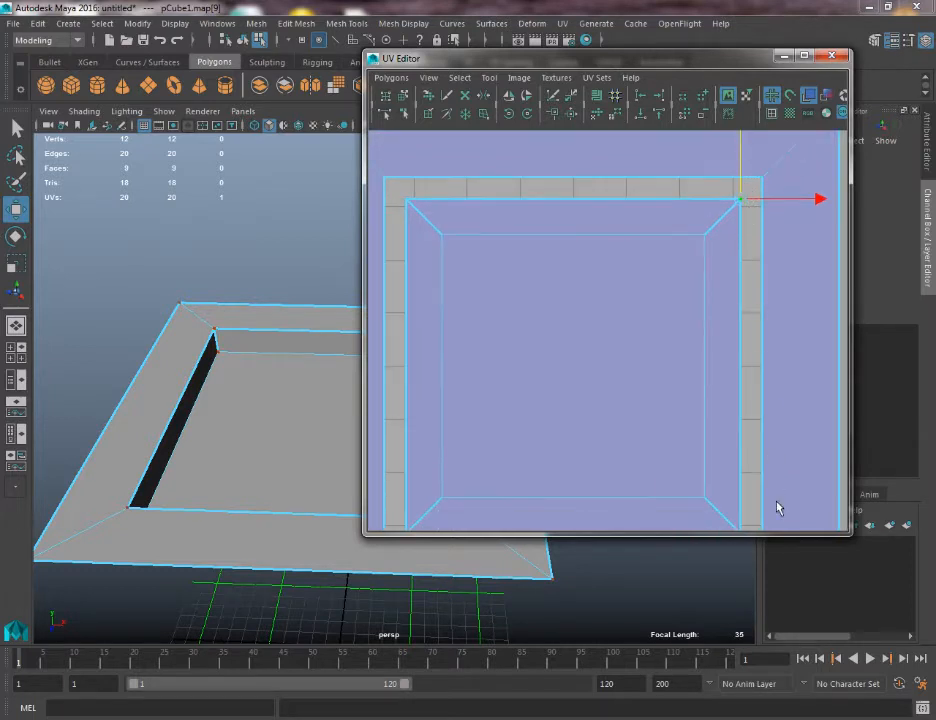
pyautogui.keyDown('alt'); pyautogui.moveTo(778, 508); pyautogui.dragTo(794, 380, button='middle'); pyautogui.keyUp('alt')
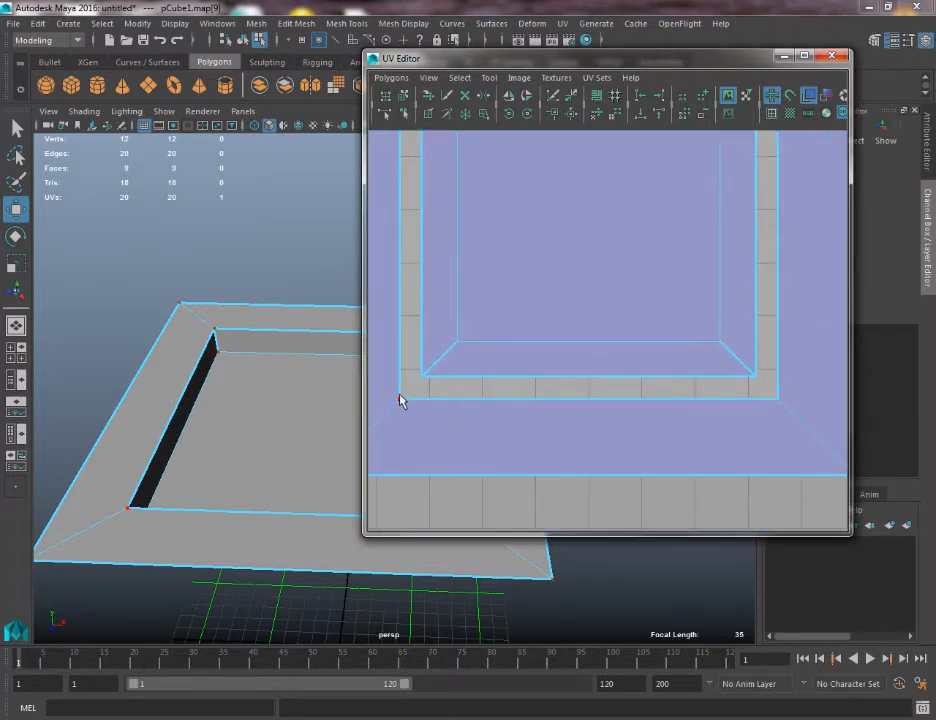
pyautogui.keyDown('alt'); pyautogui.moveTo(399, 400); pyautogui.dragTo(412, 473, button='middle'); pyautogui.keyUp('alt')
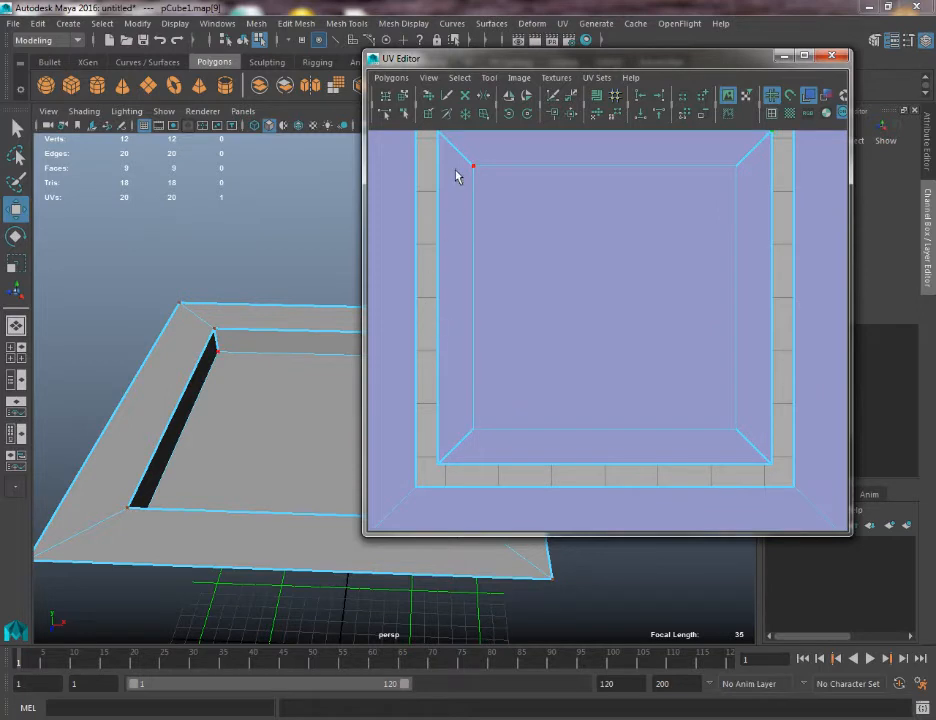
pyautogui.keyDown('alt'); pyautogui.moveTo(673, 341); pyautogui.dragTo(673, 397, button='middle'); pyautogui.keyUp('alt')
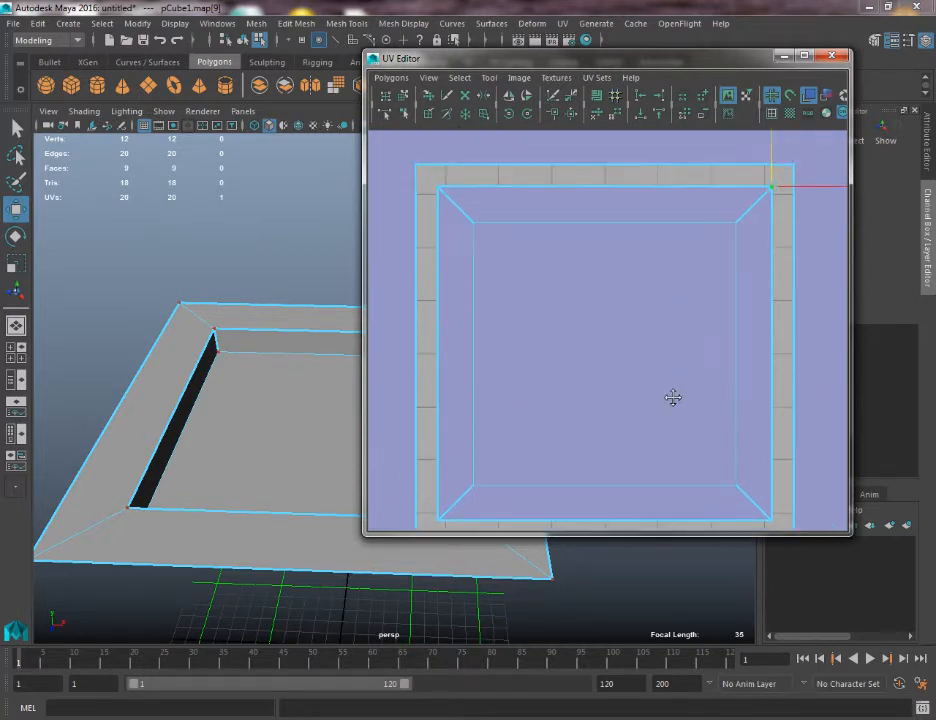
pyautogui.keyDown('alt'); pyautogui.moveTo(760, 206); pyautogui.dragTo(746, 284, button='middle'); pyautogui.keyUp('alt')
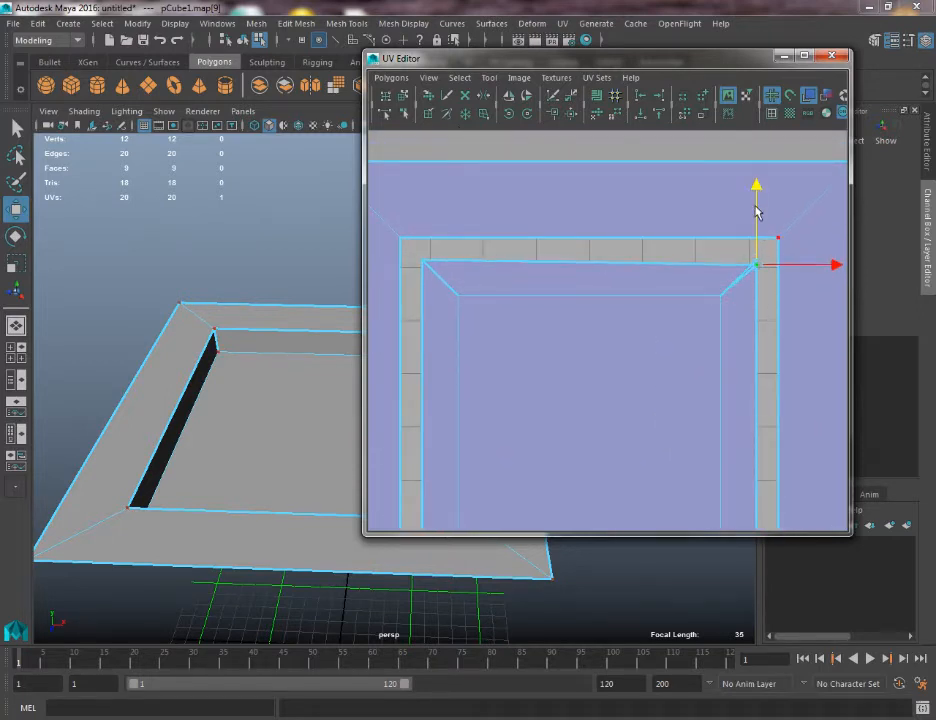
pyautogui.hotkey('ctrl', 'z')
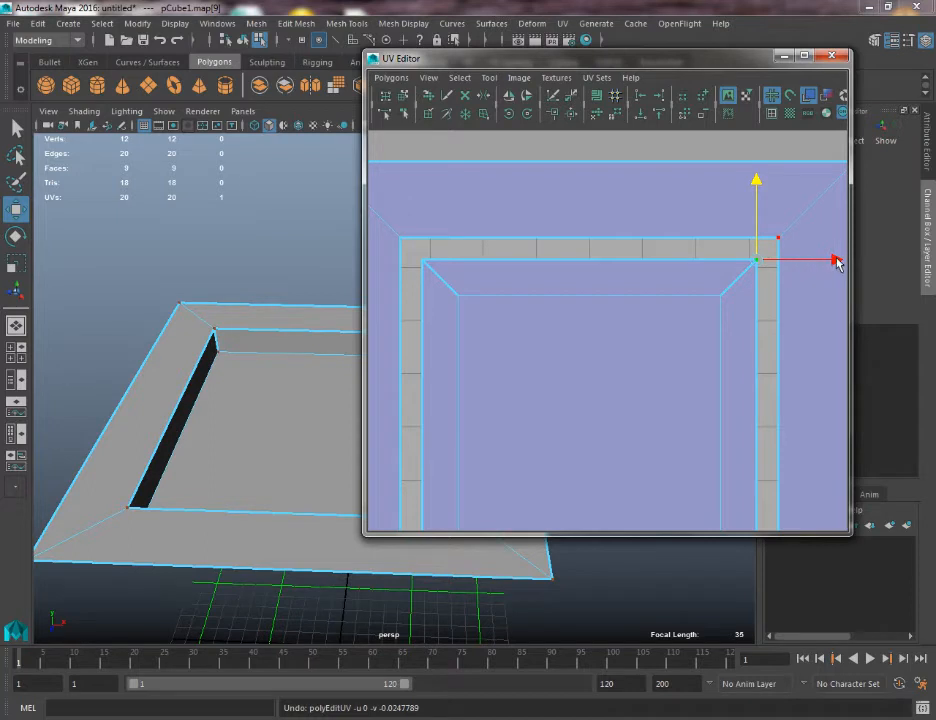
# Open the inner shell's upper-right corner by shifting the top wall's UV inward in U and the right wall's UV down in V
pyautogui.moveTo(836, 262); pyautogui.dragTo(809, 260)
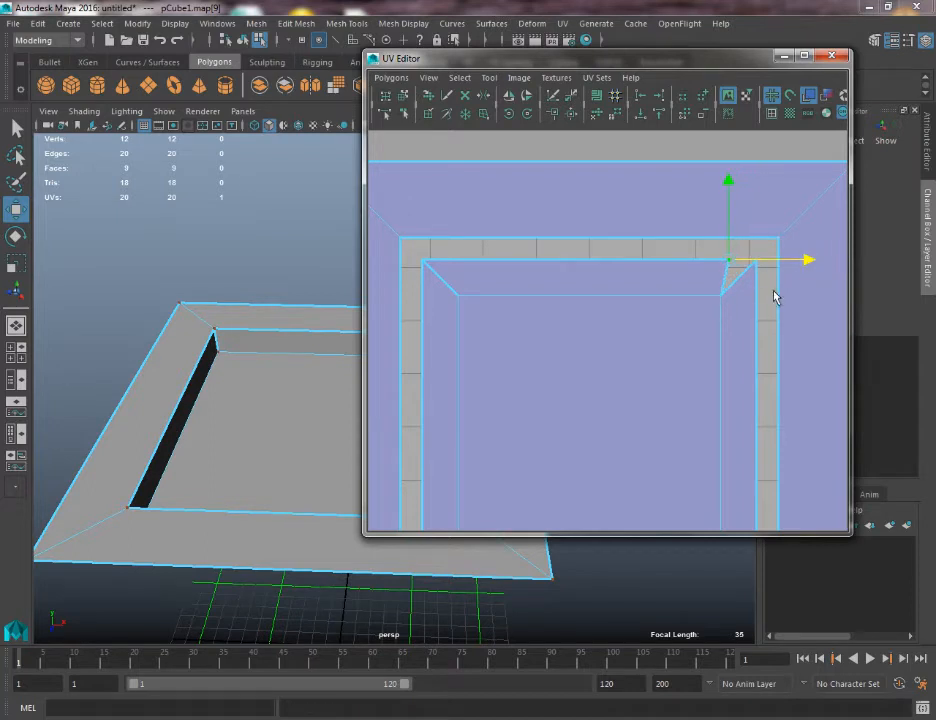
pyautogui.press('q')
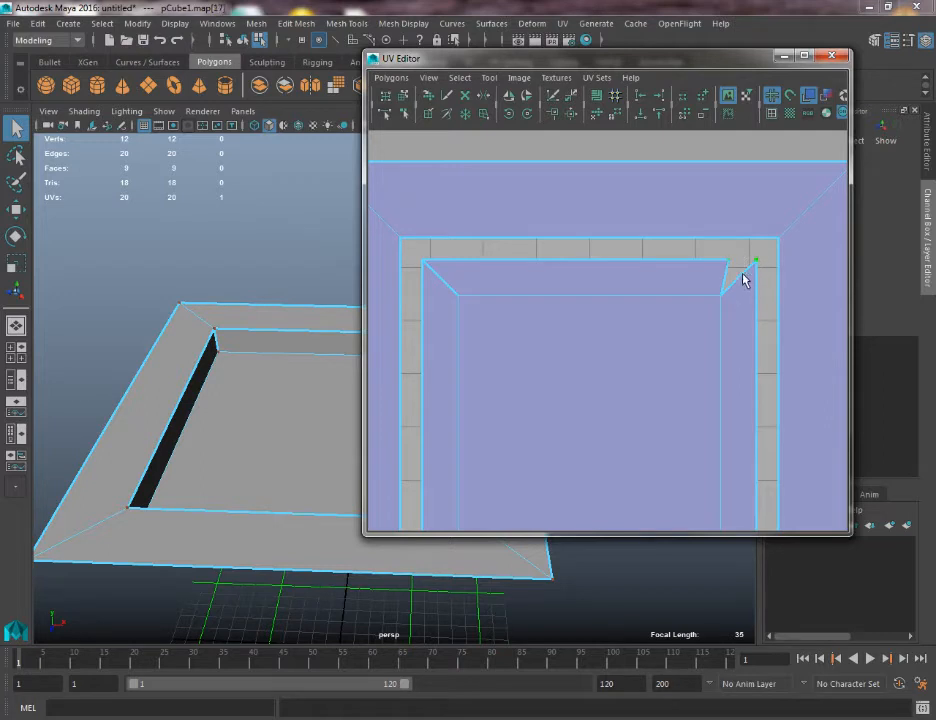
pyautogui.keyDown('alt'); pyautogui.moveTo(733, 284); pyautogui.dragTo(704, 277, button='middle'); pyautogui.keyUp('alt')
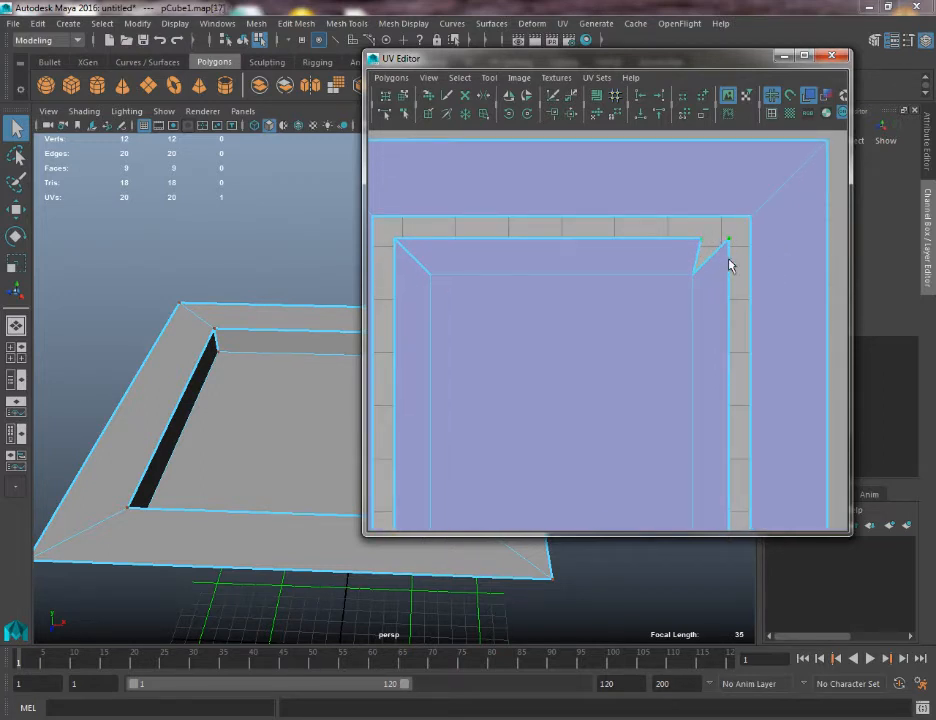
pyautogui.press('w')
pyautogui.moveTo(728, 226); pyautogui.dragTo(729, 251)
pyautogui.keyDown('alt'); pyautogui.moveTo(605, 304); pyautogui.dragTo(698, 290, button='middle'); pyautogui.keyUp('alt')
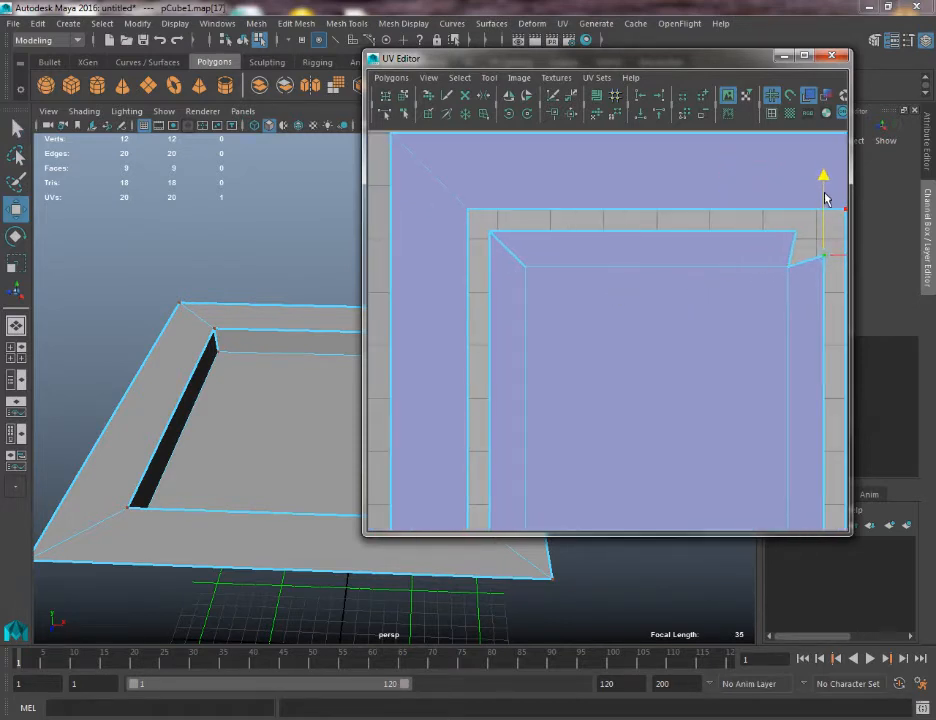
pyautogui.moveTo(825, 188)
pyautogui.mouseDown()
pyautogui.moveTo(824, 280)
pyautogui.moveTo(823, 170)
pyautogui.mouseUp()
# Open the inner shell's upper-left corner by shifting the top wall's UV inward in U and the left wall's UV down in V
pyautogui.click(507, 236)
pyautogui.moveTo(561, 235); pyautogui.dragTo(592, 234)
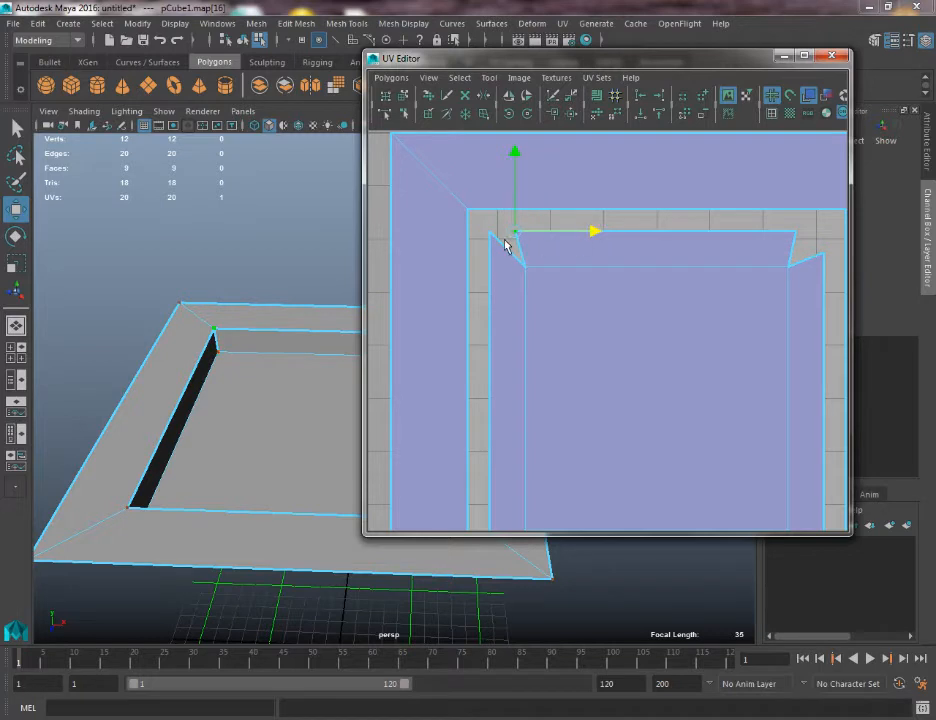
pyautogui.click(490, 232)
pyautogui.moveTo(489, 154); pyautogui.dragTo(493, 186)
# Try moving the right wall's lower-right corner UV inward in U and undo the move
pyautogui.keyDown('alt'); pyautogui.moveTo(548, 279); pyautogui.dragTo(396, 109, button='middle'); pyautogui.keyUp('alt')
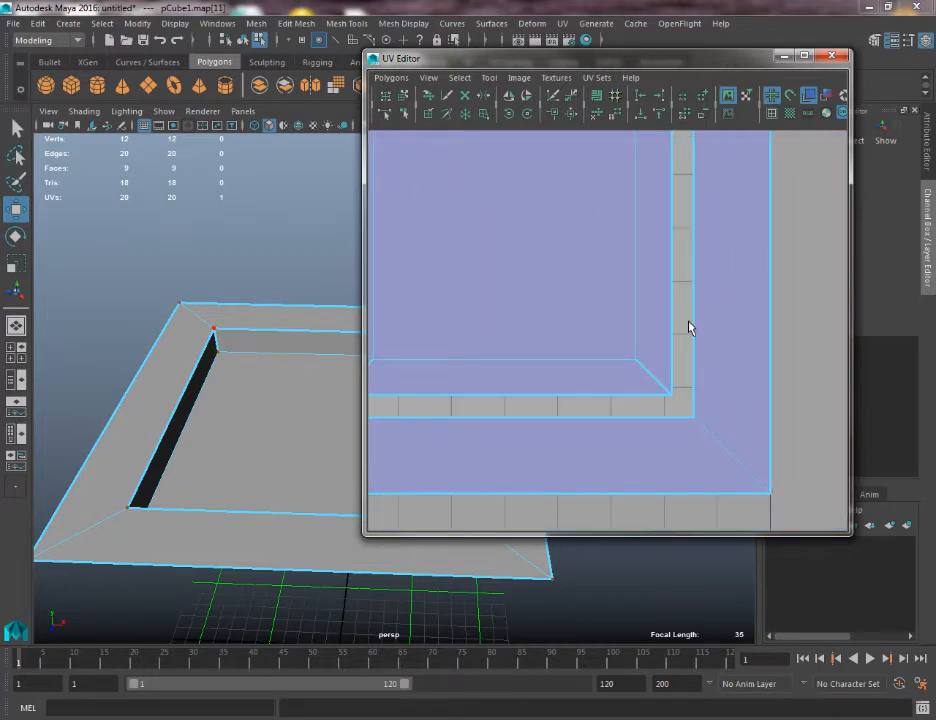
pyautogui.click(670, 394)
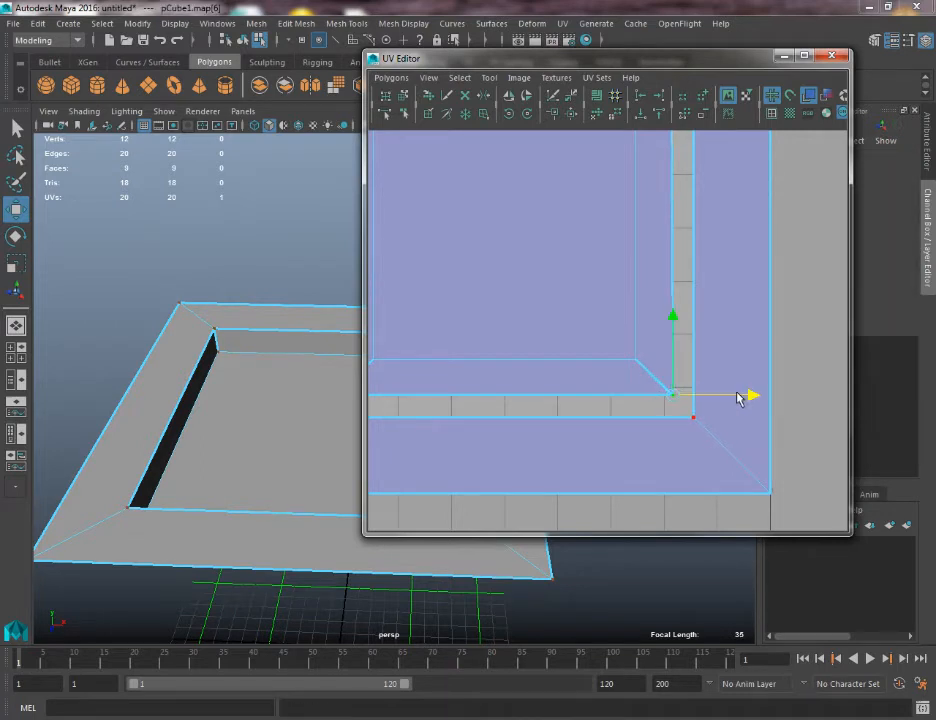
pyautogui.moveTo(746, 397); pyautogui.dragTo(724, 399)
pyautogui.keyDown('alt'); pyautogui.moveTo(645, 382); pyautogui.dragTo(637, 474, button='middle'); pyautogui.keyUp('alt')
pyautogui.keyDown('alt'); pyautogui.moveTo(637, 474); pyautogui.dragTo(615, 303, button='right'); pyautogui.keyUp('alt')
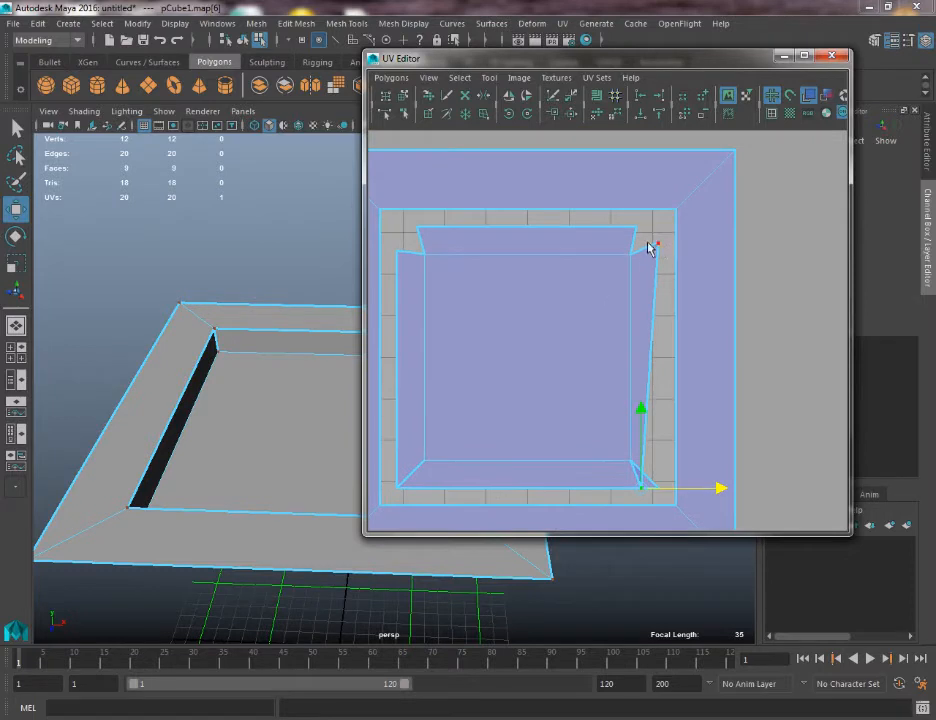
pyautogui.hotkey('ctrl', 'z')
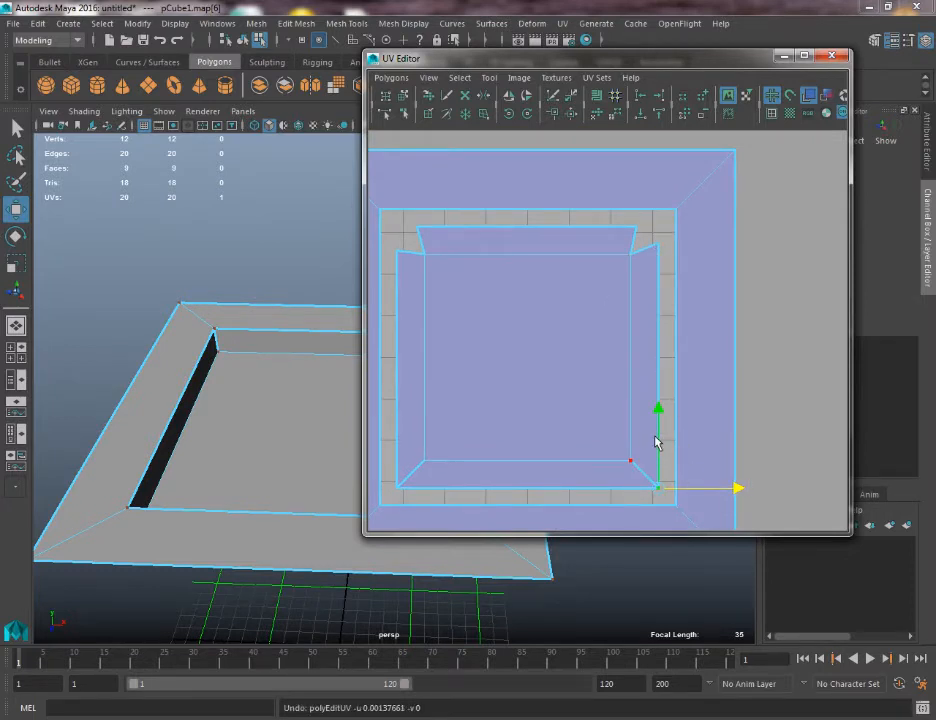
# Open the inner shell's lower-right corner by moving the right wall's UV up in V and the bottom wall's UV inward in U
pyautogui.moveTo(658, 441); pyautogui.dragTo(658, 421)
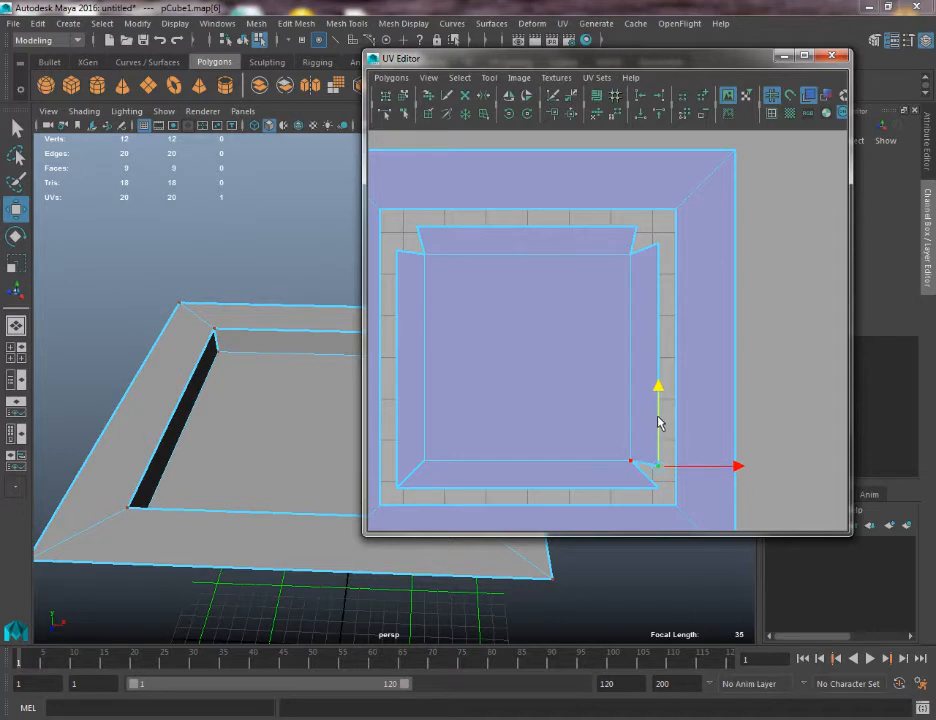
pyautogui.click(655, 488)
pyautogui.moveTo(692, 488); pyautogui.dragTo(675, 488)
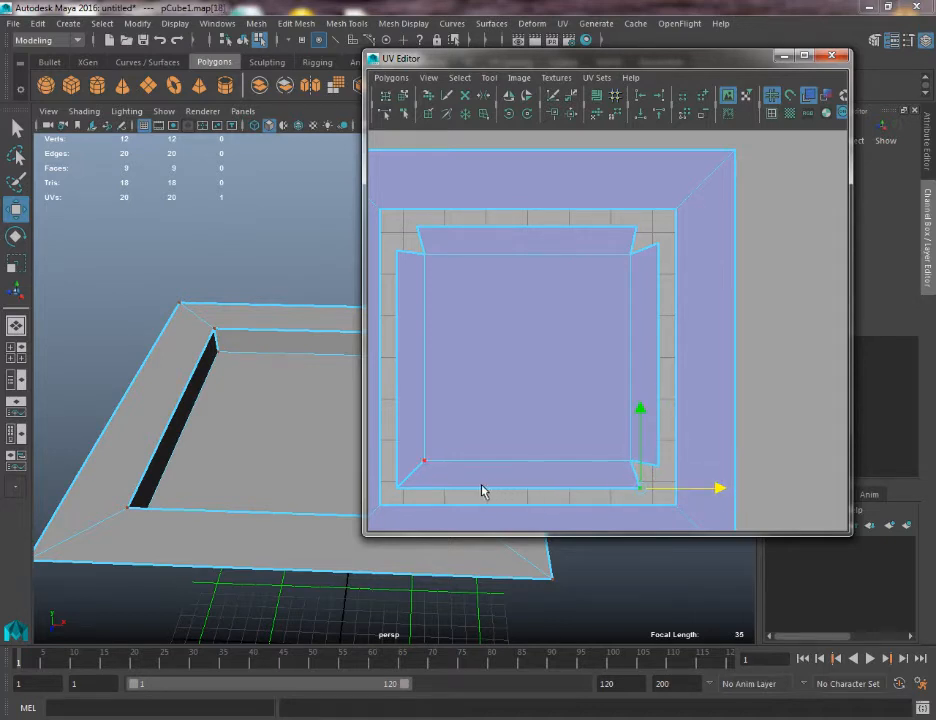
# Try moving the bottom wall's lower-left corner UV up and down in V and undo both moves
pyautogui.click(400, 486)
pyautogui.moveTo(399, 471); pyautogui.dragTo(397, 456)
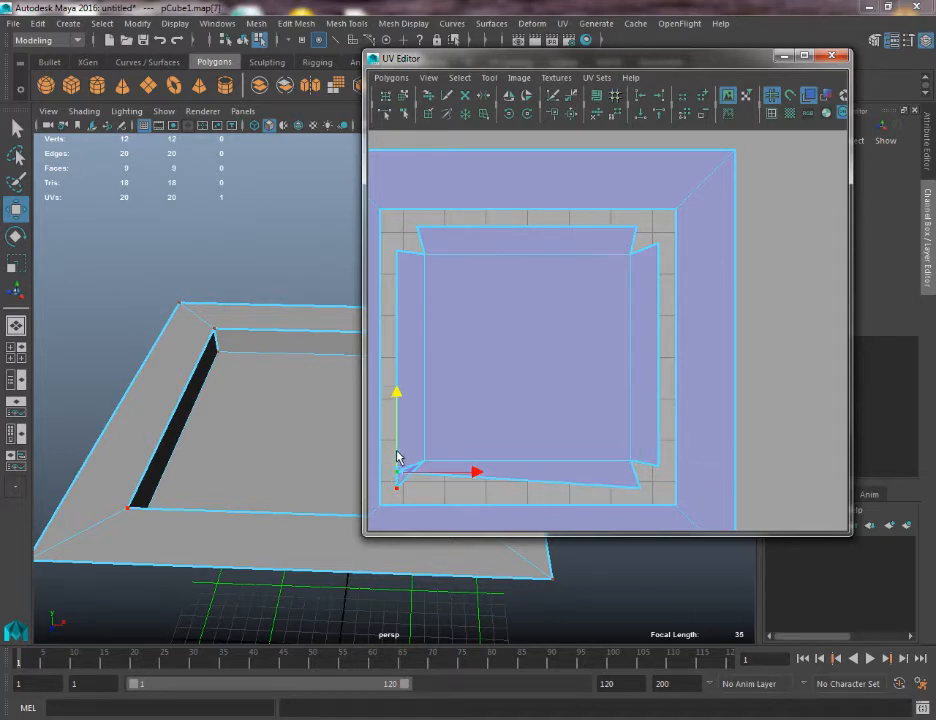
pyautogui.hotkey('ctrl', 'z')
pyautogui.keyDown('alt'); pyautogui.moveTo(462, 443); pyautogui.dragTo(555, 350, button='middle'); pyautogui.keyUp('alt')
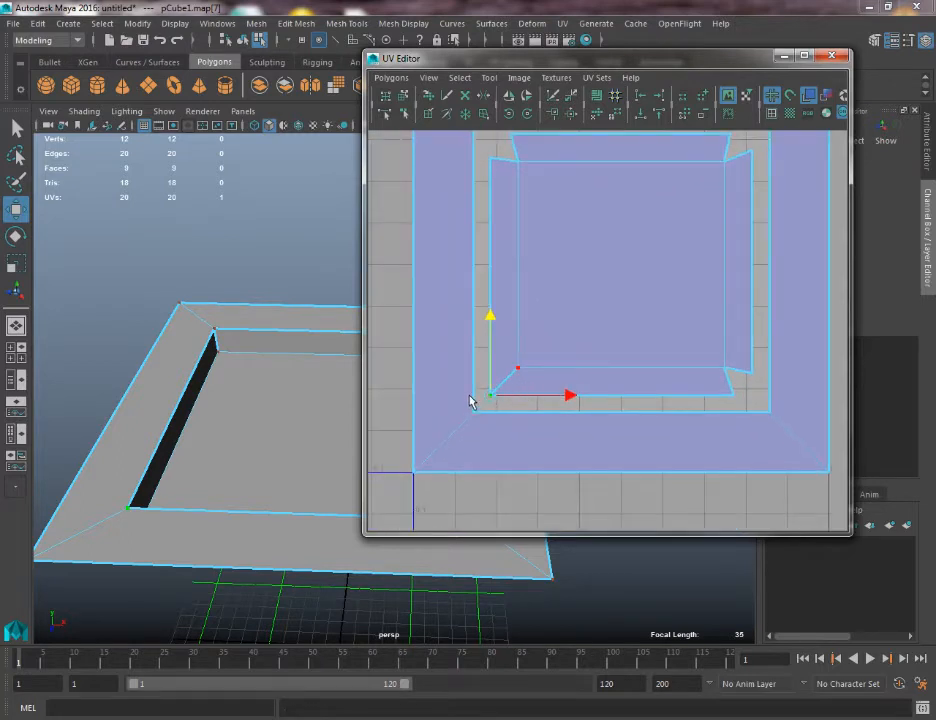
pyautogui.moveTo(493, 330); pyautogui.dragTo(532, 357)
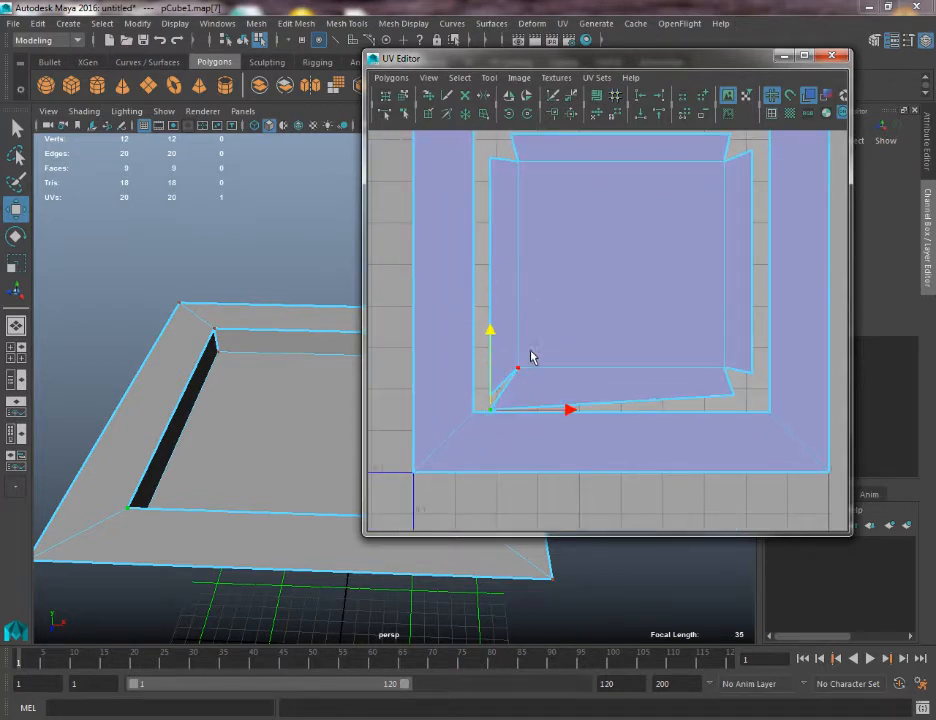
pyautogui.hotkey('ctrl', 'z')
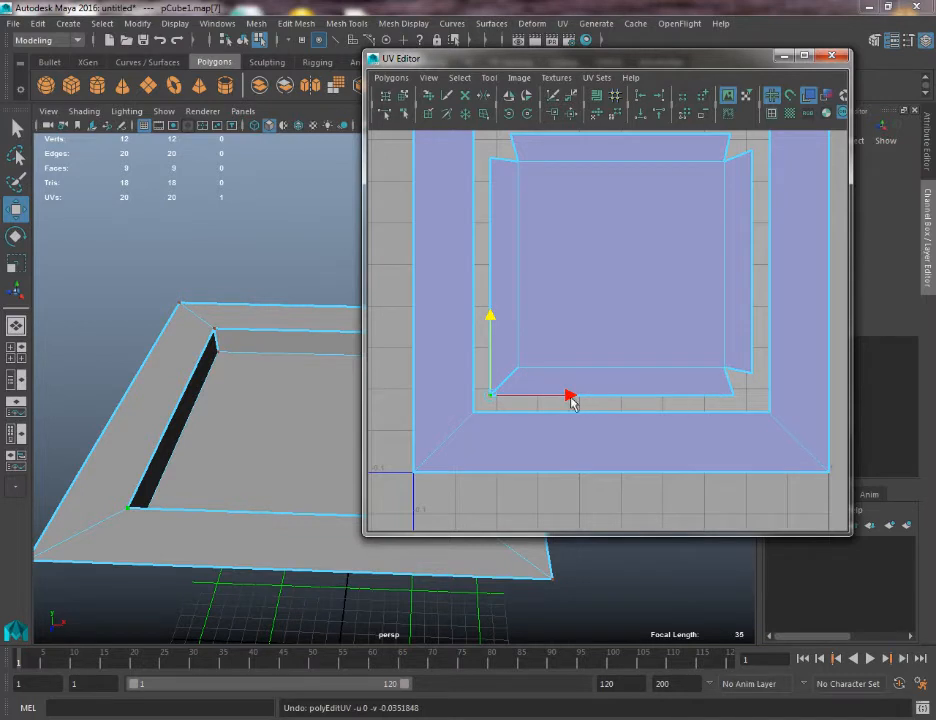
# Open the inner shell's lower-left corner by moving the bottom wall's UV inward in U and the left wall's UV up in V
pyautogui.moveTo(571, 401); pyautogui.dragTo(593, 398)
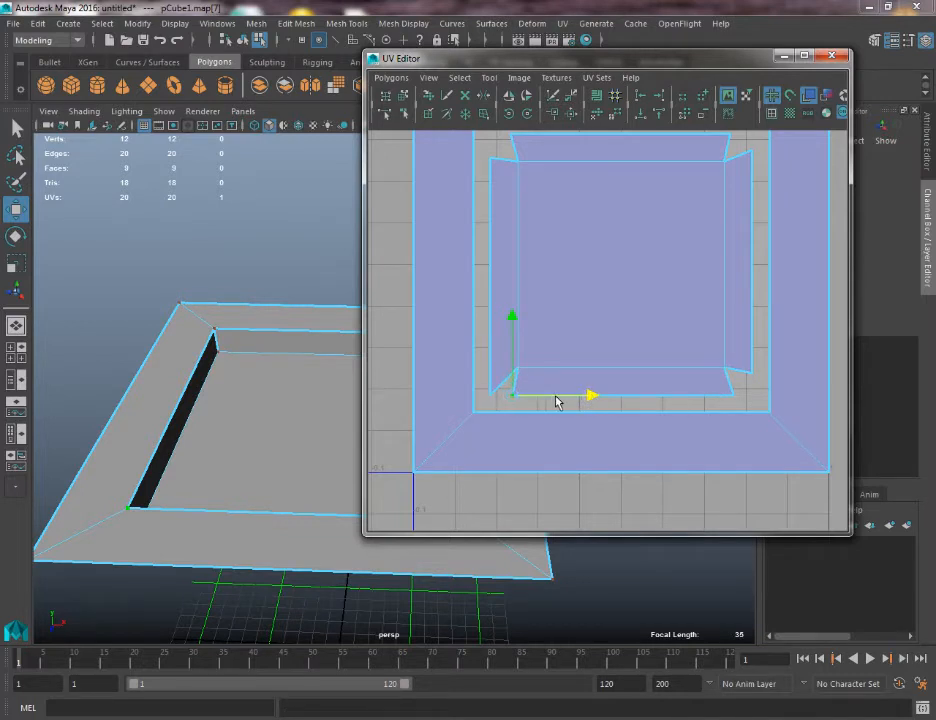
pyautogui.click(490, 394)
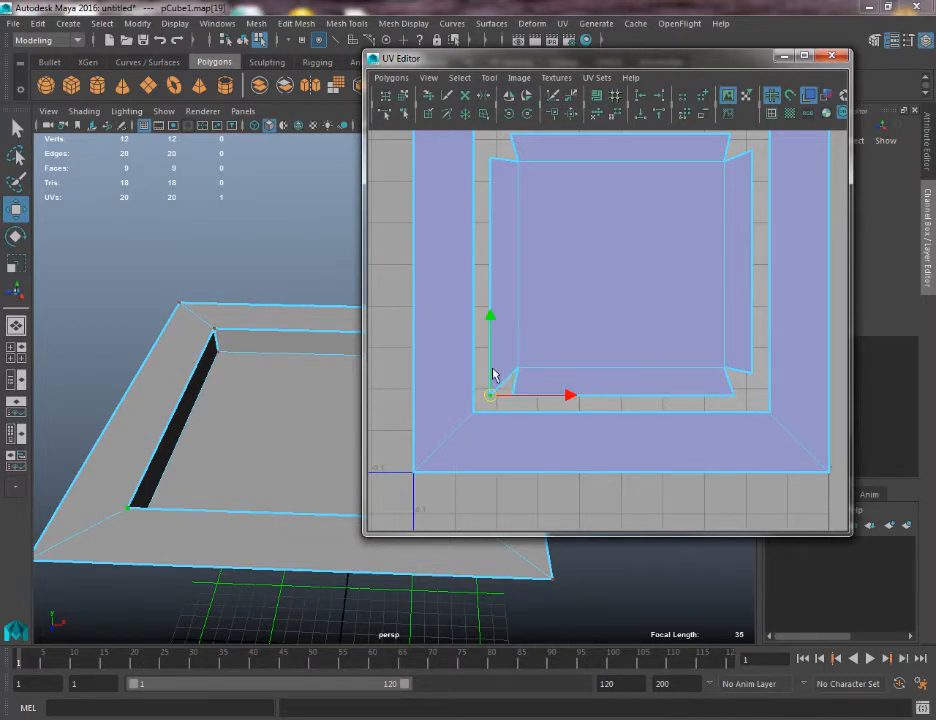
pyautogui.keyDown('alt'); pyautogui.moveTo(554, 318); pyautogui.dragTo(519, 423, button='middle'); pyautogui.keyUp('alt')
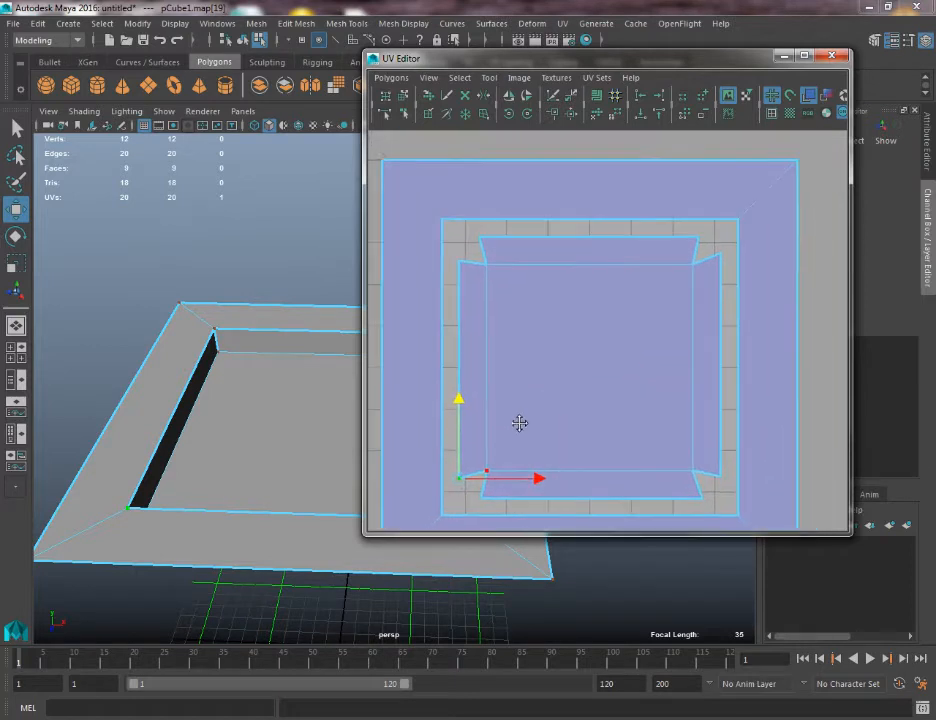
pyautogui.keyDown('alt'); pyautogui.moveTo(519, 423); pyautogui.dragTo(483, 330, button='right'); pyautogui.keyUp('alt')
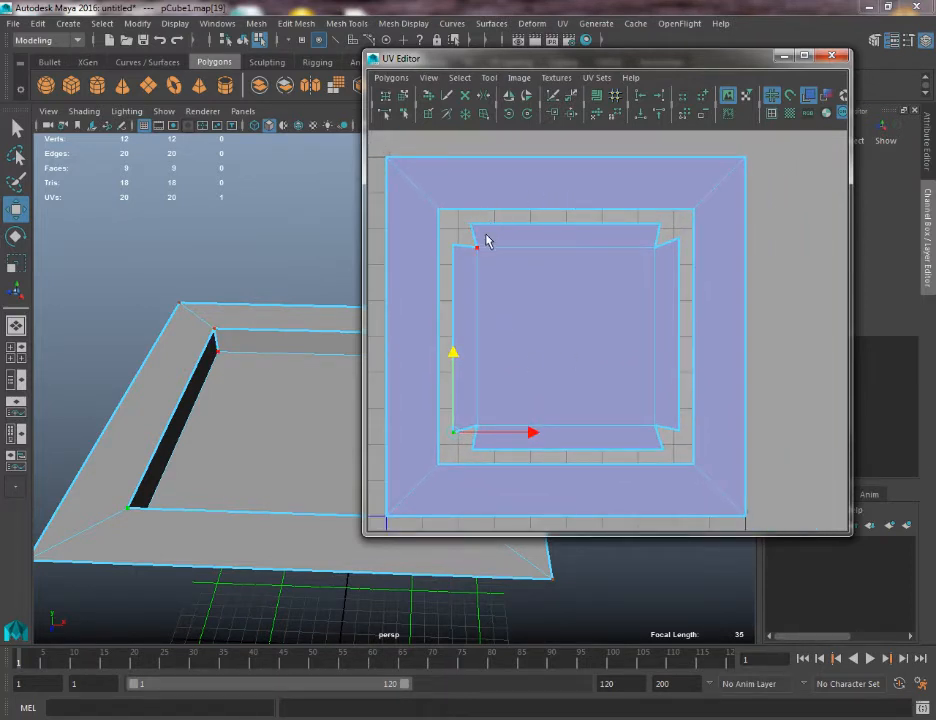
# Switch to face selection and select the recess's wall faces together and one by one to examine their UV shapes
pyautogui.moveTo(487, 241); pyautogui.dragTo(485, 274, button='right')
pyautogui.click(495, 236)
pyautogui.keyDown('shift'); pyautogui.click(499, 346); pyautogui.keyUp('shift')
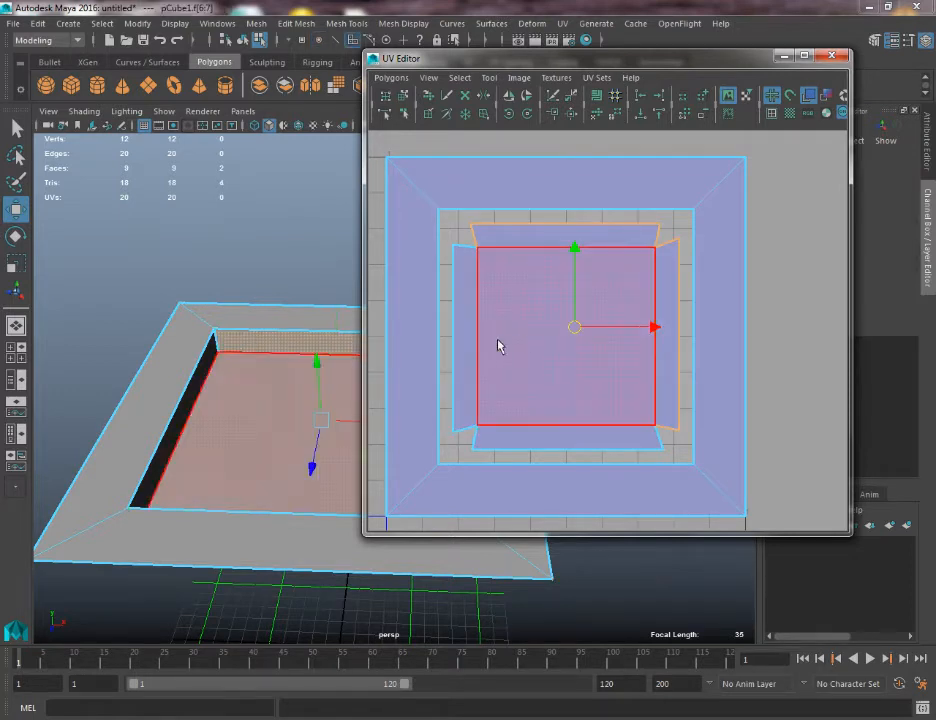
pyautogui.keyDown('shift'); pyautogui.click(467, 346); pyautogui.keyUp('shift')
pyautogui.keyDown('shift'); pyautogui.click(535, 446); pyautogui.keyUp('shift')
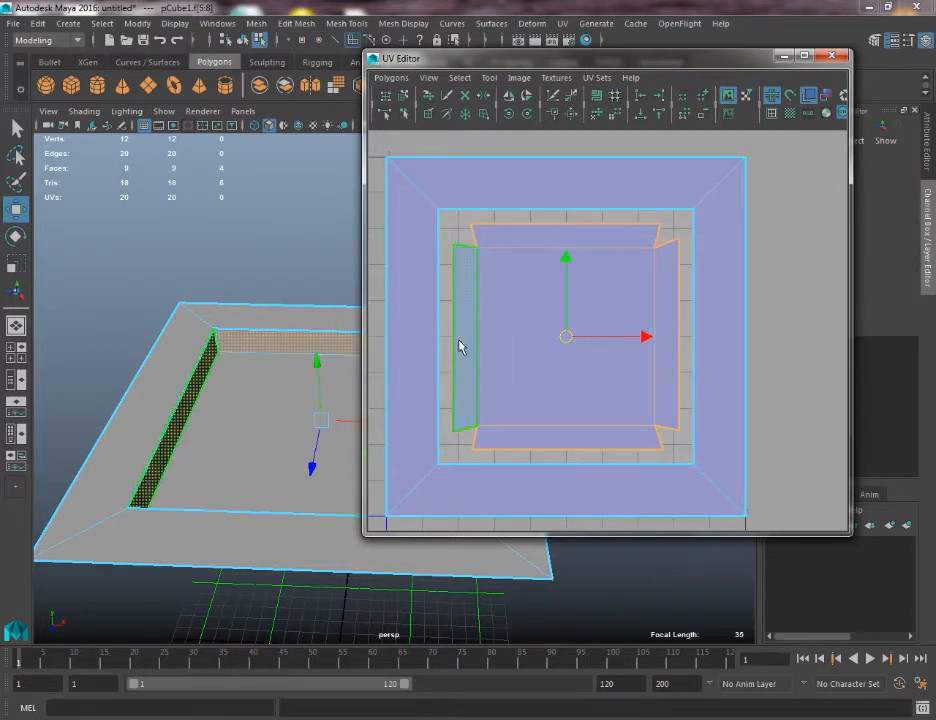
pyautogui.click(459, 346)
pyautogui.click(556, 240)
pyautogui.click(668, 345)
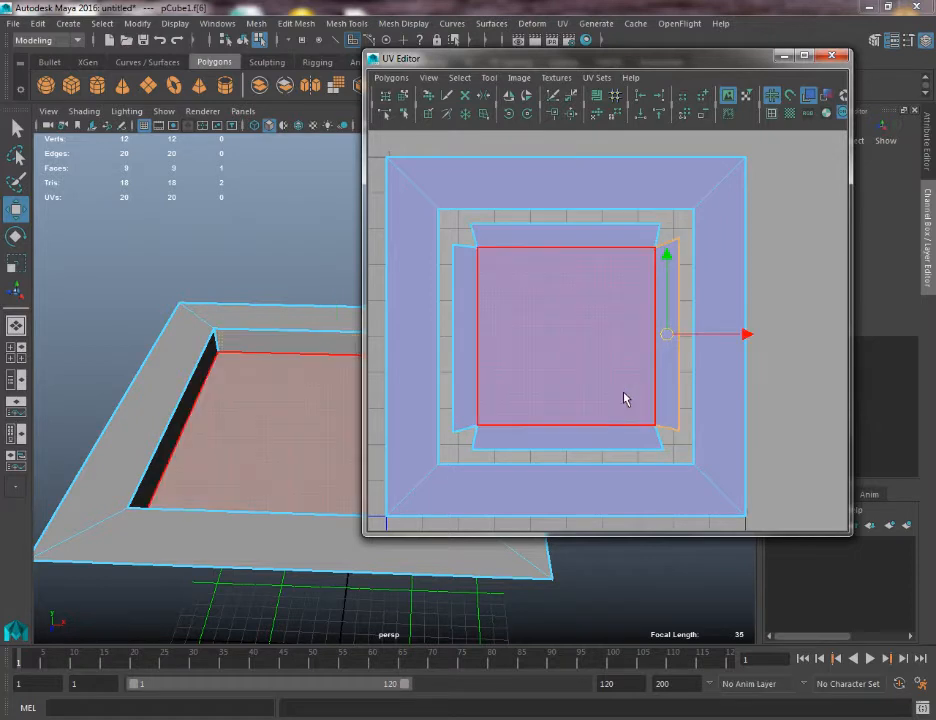
pyautogui.click(600, 433)
pyautogui.click(456, 320)
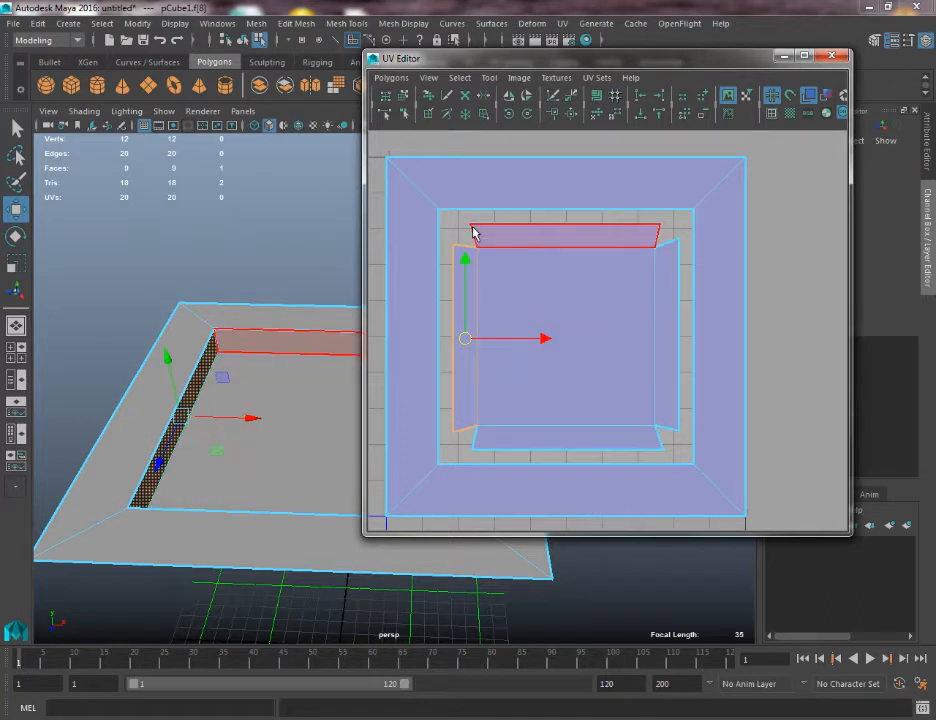
# Return to UV selection, show the checker pattern to examine stretching on the recess's walls, and hide it again
pyautogui.keyDown('alt'); pyautogui.moveTo(274, 288); pyautogui.dragTo(222, 286, button='middle'); pyautogui.keyUp('alt')
pyautogui.press('q')
pyautogui.moveTo(486, 230); pyautogui.dragTo(539, 217, button='right')
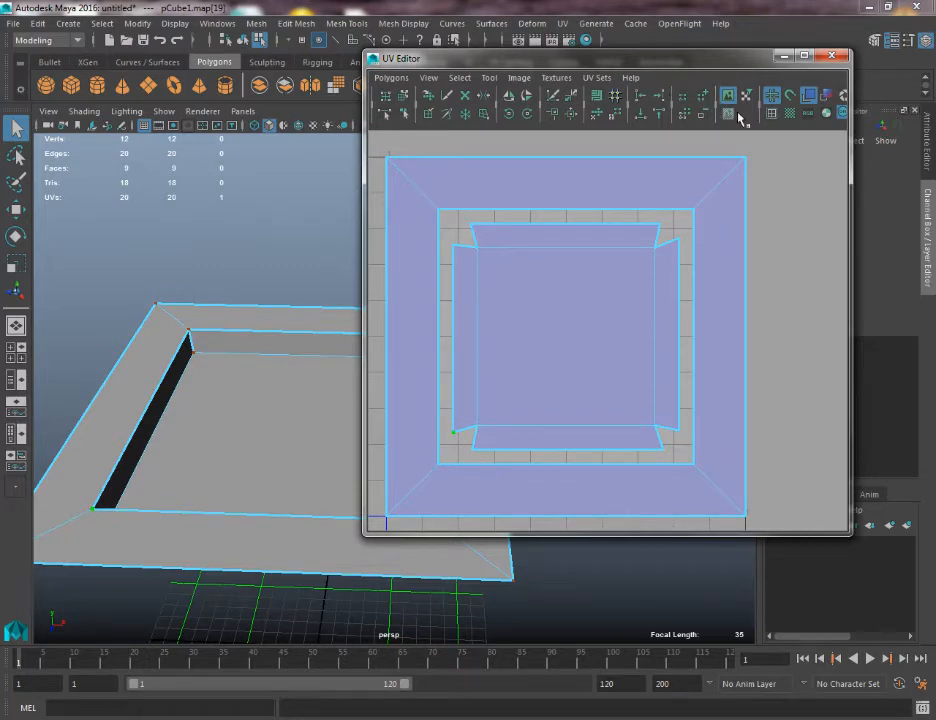
pyautogui.click(789, 114)
pyautogui.keyDown('alt'); pyautogui.moveTo(276, 294); pyautogui.dragTo(330, 297, button='middle'); pyautogui.keyUp('alt')
pyautogui.keyDown('alt'); pyautogui.moveTo(292, 355); pyautogui.dragTo(380, 355, button='right'); pyautogui.keyUp('alt')
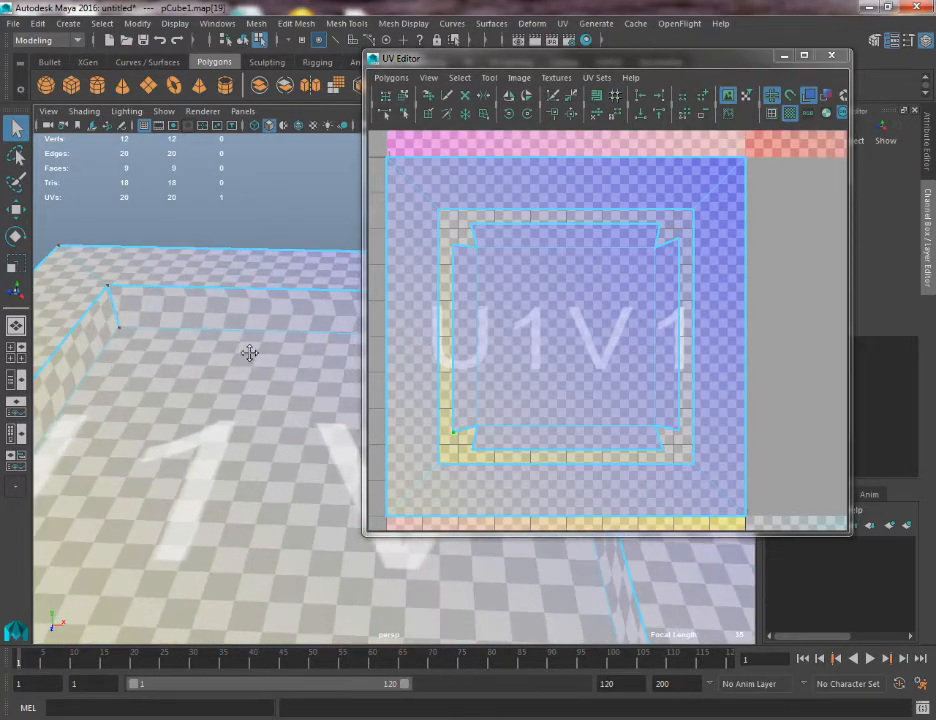
pyautogui.keyDown('alt'); pyautogui.moveTo(249, 353); pyautogui.dragTo(284, 386, button='middle'); pyautogui.keyUp('alt')
pyautogui.keyDown('alt'); pyautogui.moveTo(226, 355); pyautogui.dragTo(130, 292); pyautogui.keyUp('alt')
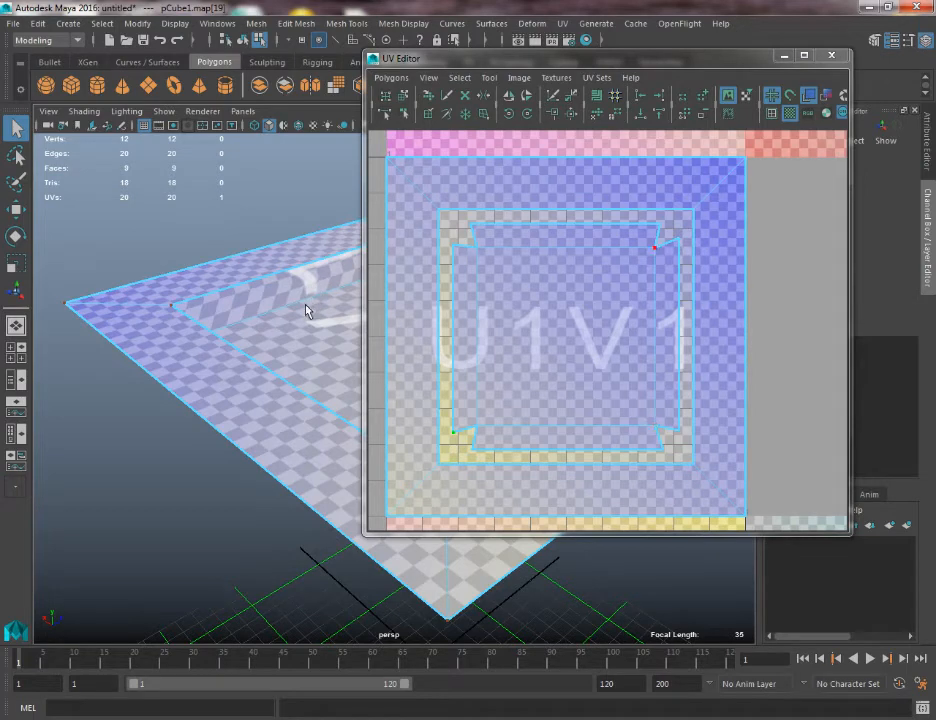
pyautogui.click(790, 113)
# Examine how the top and bottom walls' left corner UVs sit against the recess floor's left edge, checking UVs and edge
pyautogui.keyDown('alt'); pyautogui.moveTo(489, 265); pyautogui.dragTo(518, 277, button='middle'); pyautogui.keyUp('alt')
pyautogui.keyDown('alt'); pyautogui.moveTo(514, 257); pyautogui.dragTo(571, 336, button='right'); pyautogui.keyUp('alt')
pyautogui.keyDown('alt'); pyautogui.moveTo(571, 336); pyautogui.dragTo(593, 298, button='middle'); pyautogui.keyUp('alt')
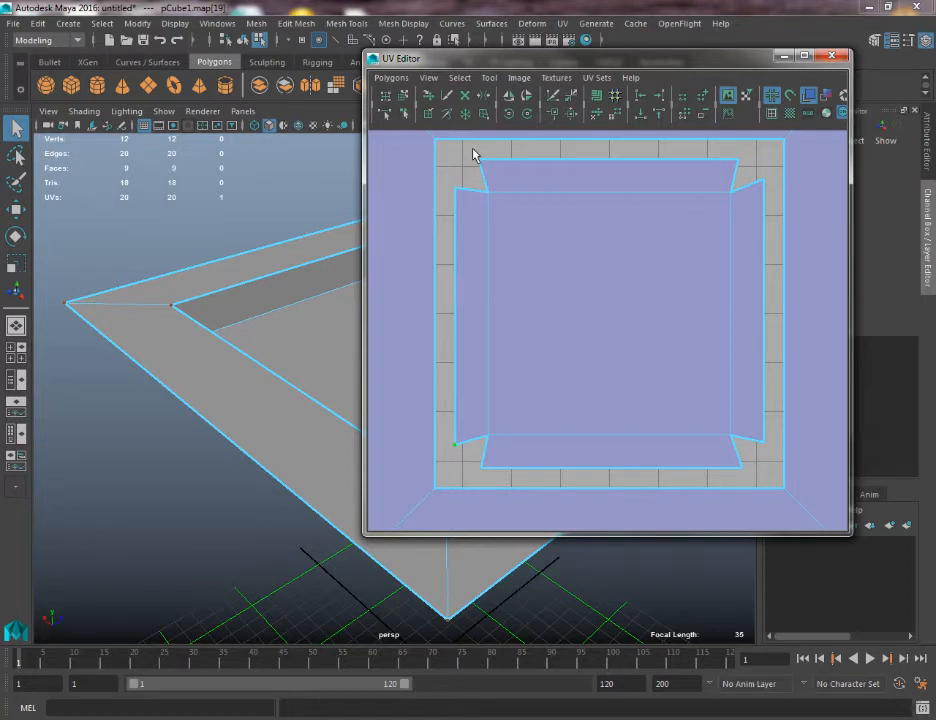
pyautogui.click(478, 161)
pyautogui.keyDown('shift'); pyautogui.click(482, 466); pyautogui.keyUp('shift')
pyautogui.click(480, 157)
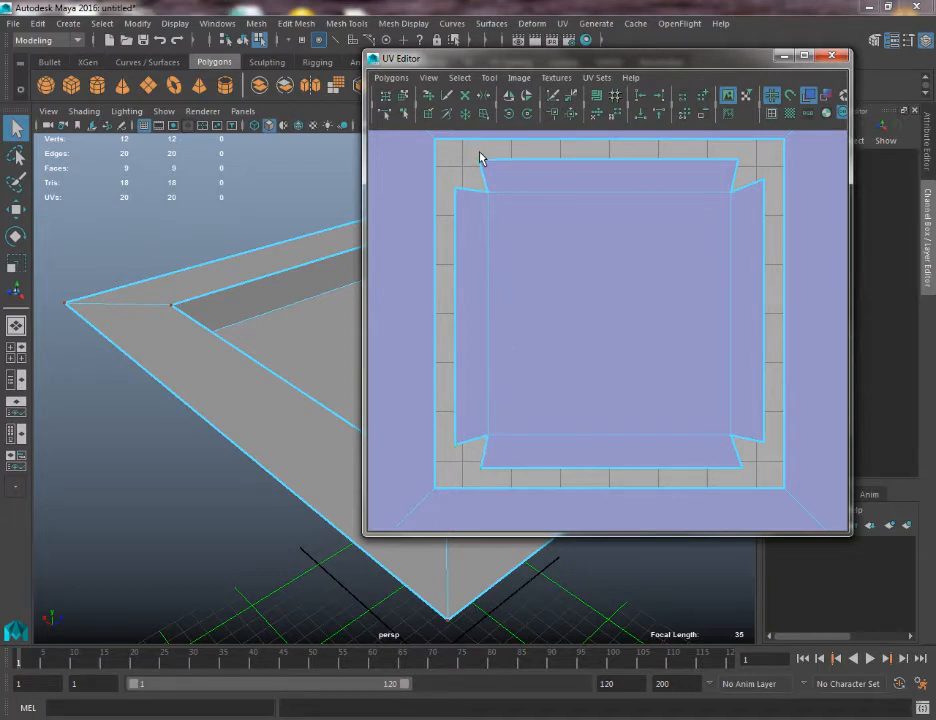
pyautogui.click(481, 472)
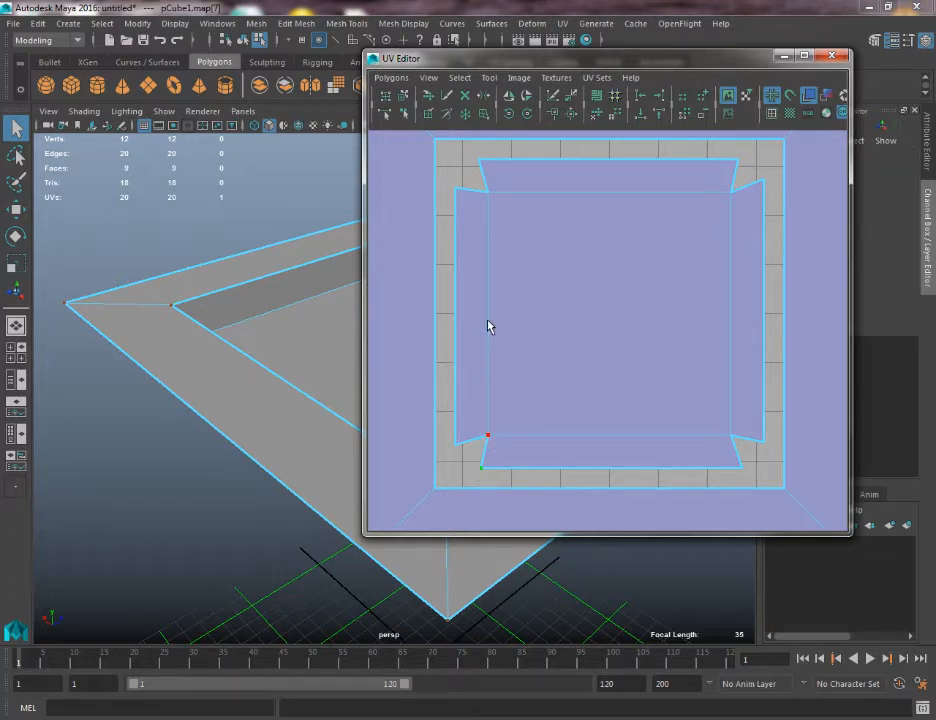
pyautogui.press('F10')
pyautogui.click(489, 287)
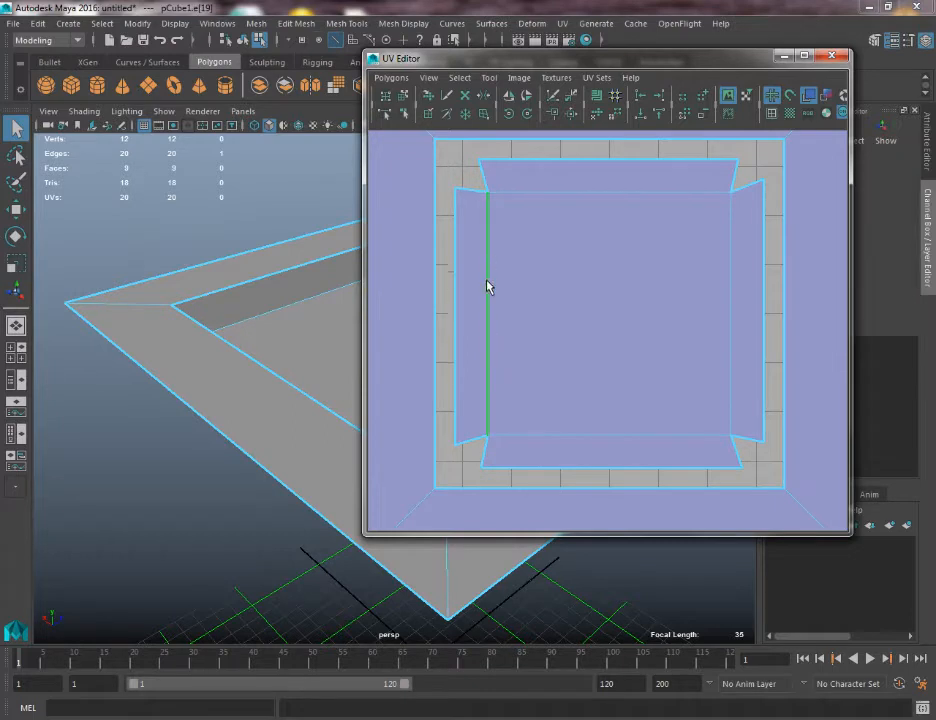
pyautogui.moveTo(486, 314); pyautogui.dragTo(549, 297, button='right')
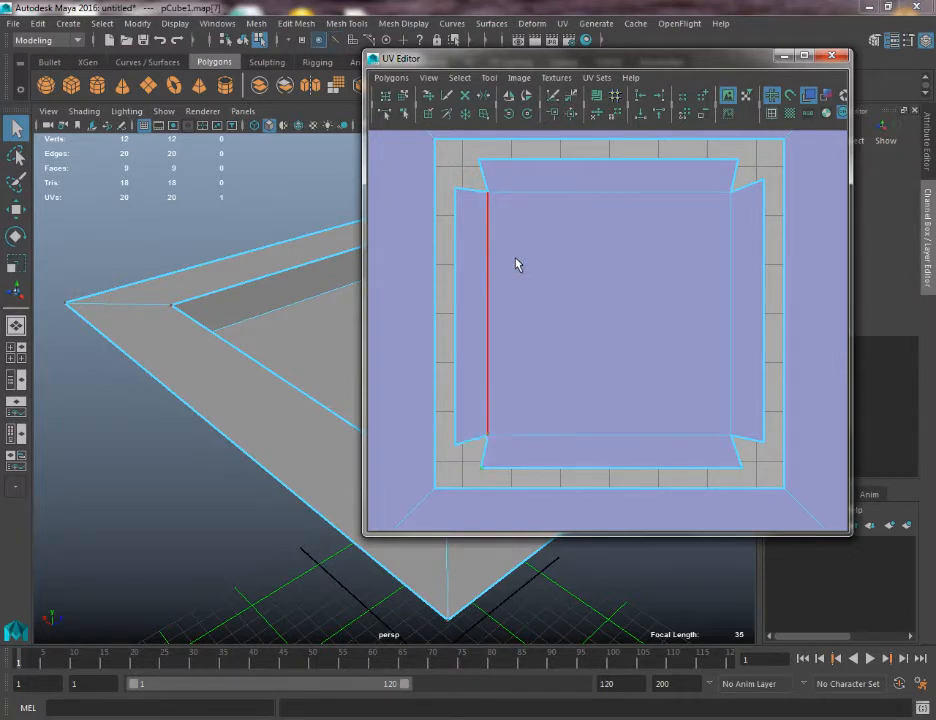
pyautogui.click(474, 158)
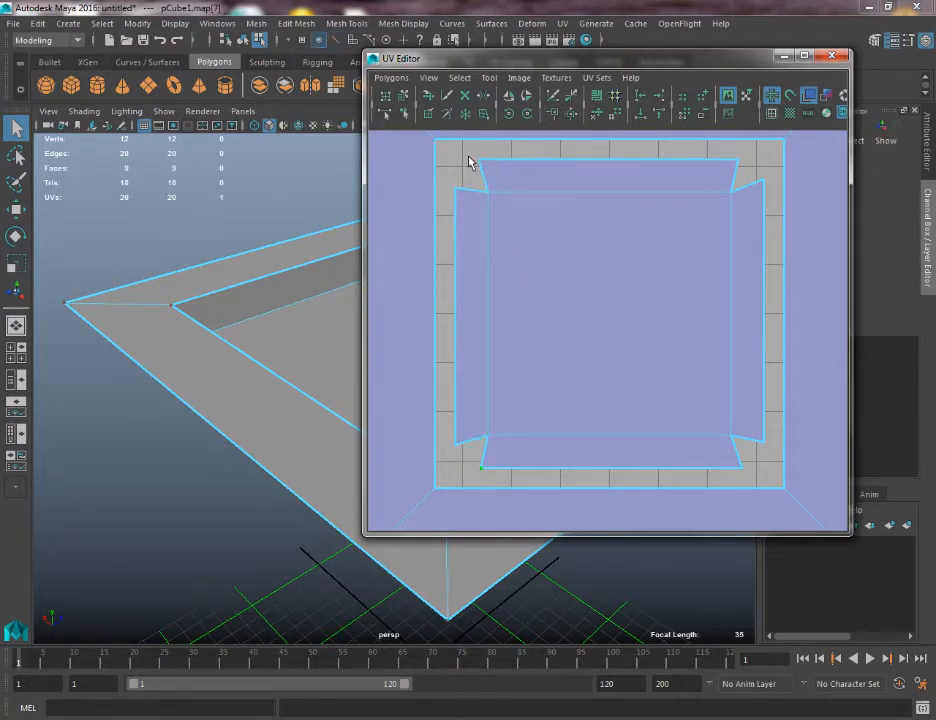
# Select the top and bottom walls' outer left corner UVs together with the recess floor's lower-left corner UV
pyautogui.moveTo(477, 177); pyautogui.dragTo(512, 171, button='right')
pyautogui.keyDown('alt'); pyautogui.moveTo(531, 311); pyautogui.dragTo(529, 320, button='middle'); pyautogui.keyUp('alt')
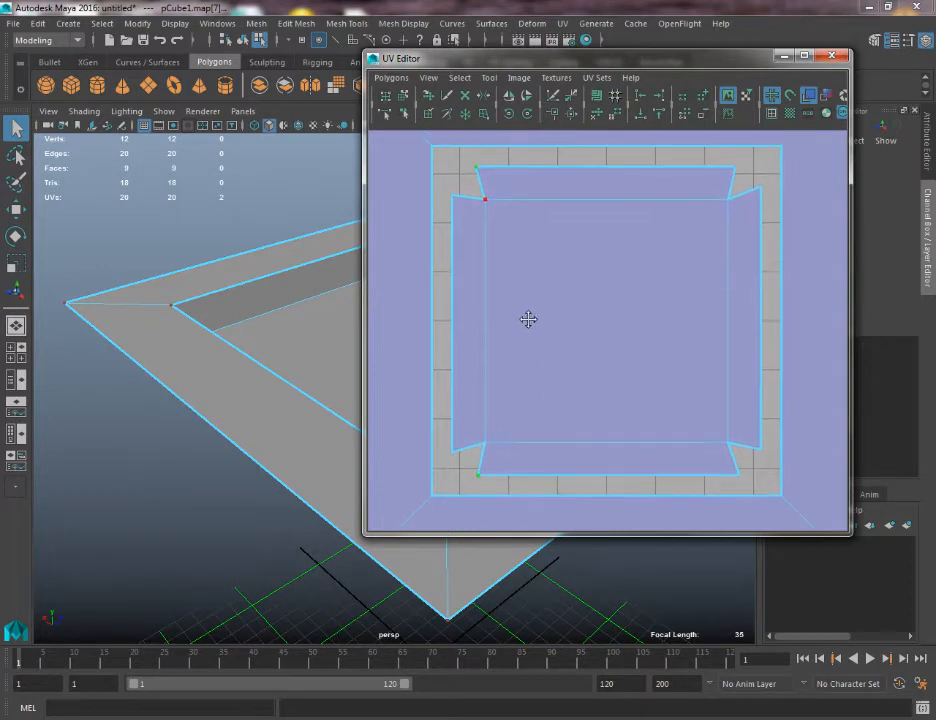
pyautogui.keyDown('alt'); pyautogui.moveTo(529, 320); pyautogui.dragTo(539, 386, button='right'); pyautogui.keyUp('alt')
pyautogui.keyDown('alt'); pyautogui.moveTo(539, 386); pyautogui.dragTo(575, 345, button='middle'); pyautogui.keyUp('alt')
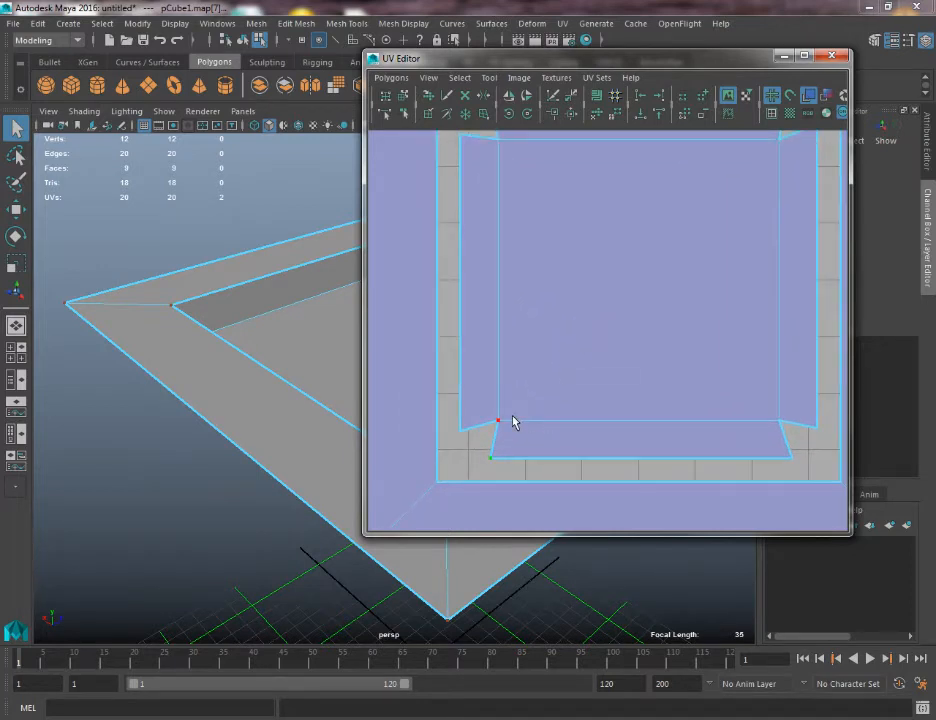
pyautogui.moveTo(513, 422)
pyautogui.keyDown('alt'); pyautogui.mouseDown(button='middle')
pyautogui.moveTo(518, 374)
pyautogui.moveTo(509, 415)
pyautogui.mouseUp(button='middle'); pyautogui.keyUp('alt')
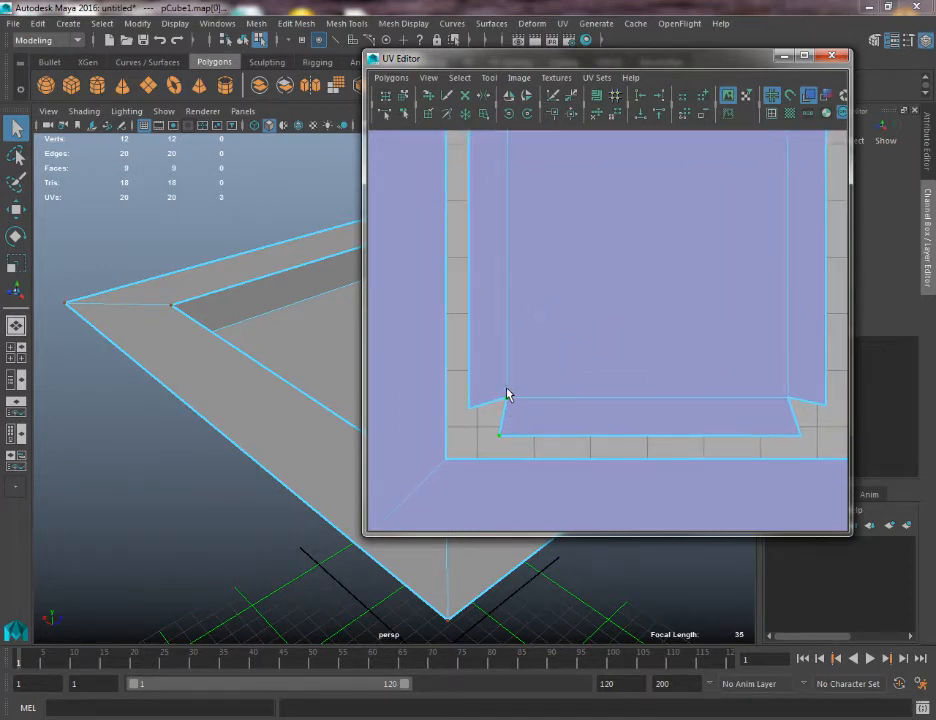
pyautogui.keyDown('alt'); pyautogui.moveTo(516, 372); pyautogui.dragTo(519, 407, button='middle'); pyautogui.keyUp('alt')
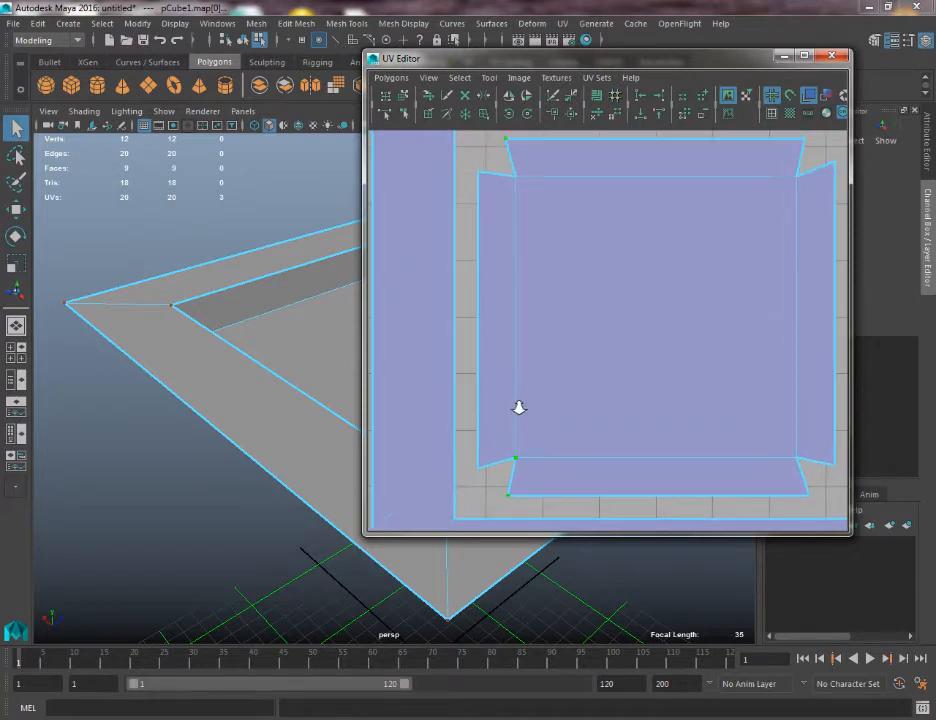
pyautogui.keyDown('alt'); pyautogui.moveTo(519, 407); pyautogui.dragTo(516, 351, button='right'); pyautogui.keyUp('alt')
pyautogui.keyDown('alt'); pyautogui.moveTo(516, 351); pyautogui.dragTo(507, 349, button='middle'); pyautogui.keyUp('alt')
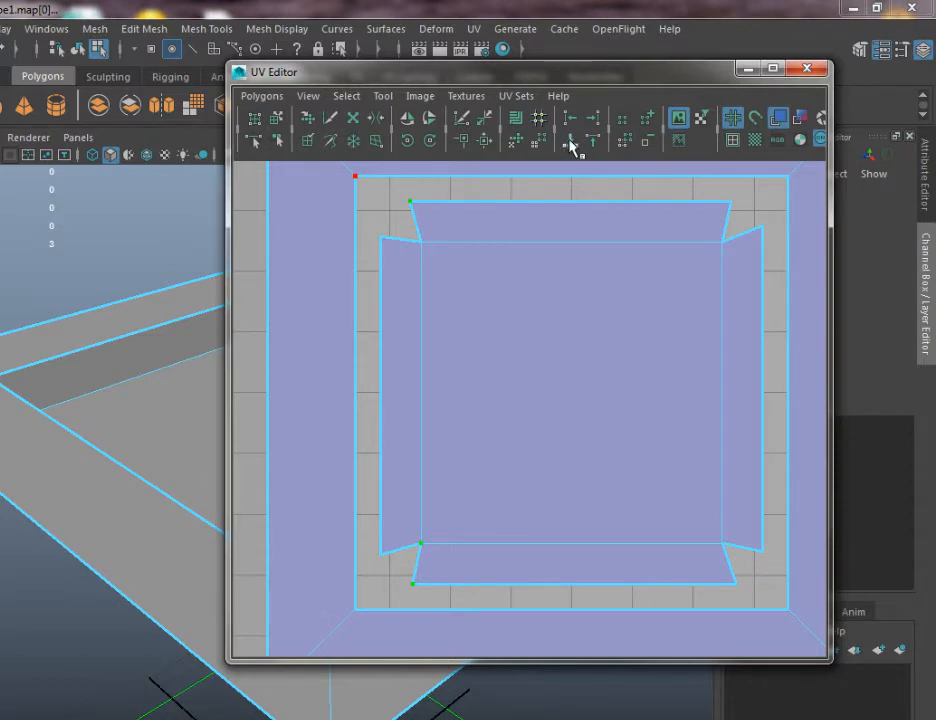
# Try aligning the three selected UVs to their minimum V twice, undoing each alignment
pyautogui.click(572, 145)
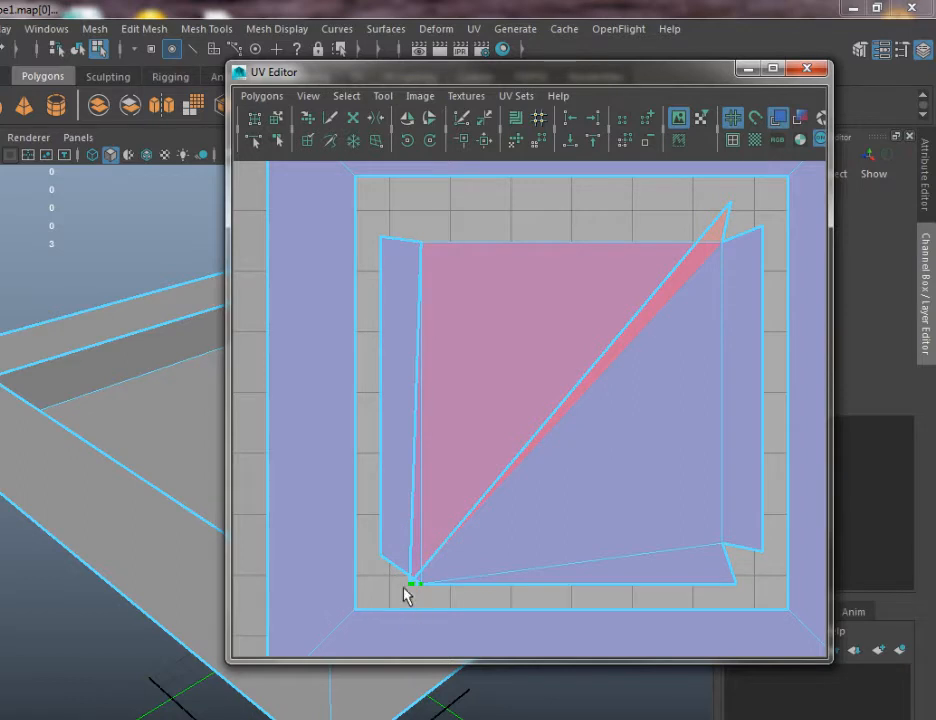
pyautogui.hotkey('ctrl', 'z')
pyautogui.keyDown('alt'); pyautogui.moveTo(453, 442); pyautogui.dragTo(474, 276, button='middle'); pyautogui.keyUp('alt')
pyautogui.keyDown('alt'); pyautogui.moveTo(474, 560); pyautogui.dragTo(640, 621, button='right'); pyautogui.keyUp('alt')
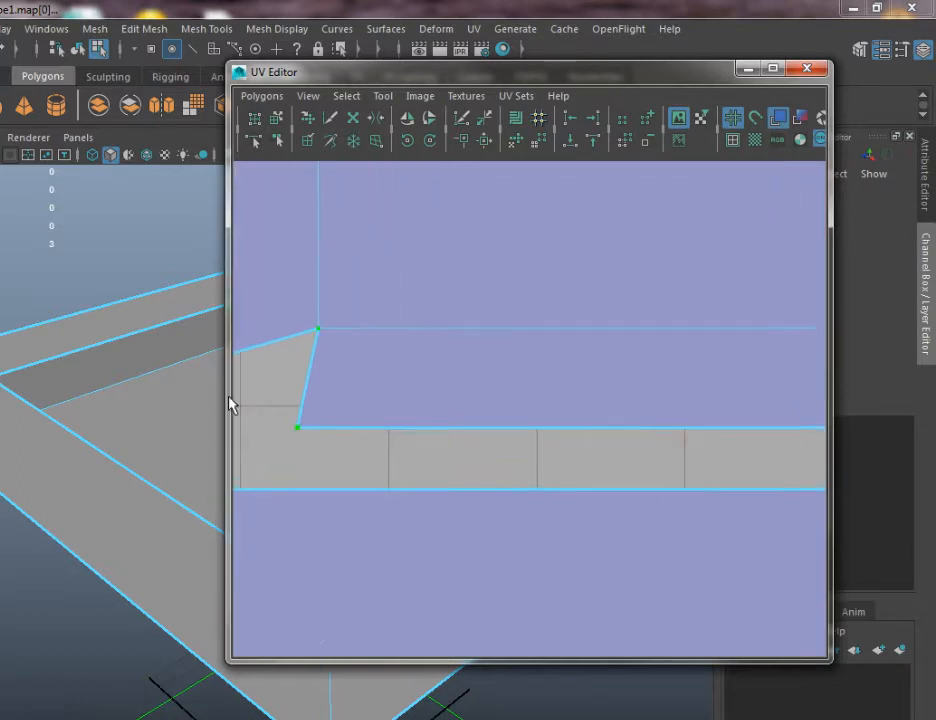
pyautogui.keyDown('alt'); pyautogui.moveTo(309, 436); pyautogui.dragTo(430, 405, button='middle'); pyautogui.keyUp('alt')
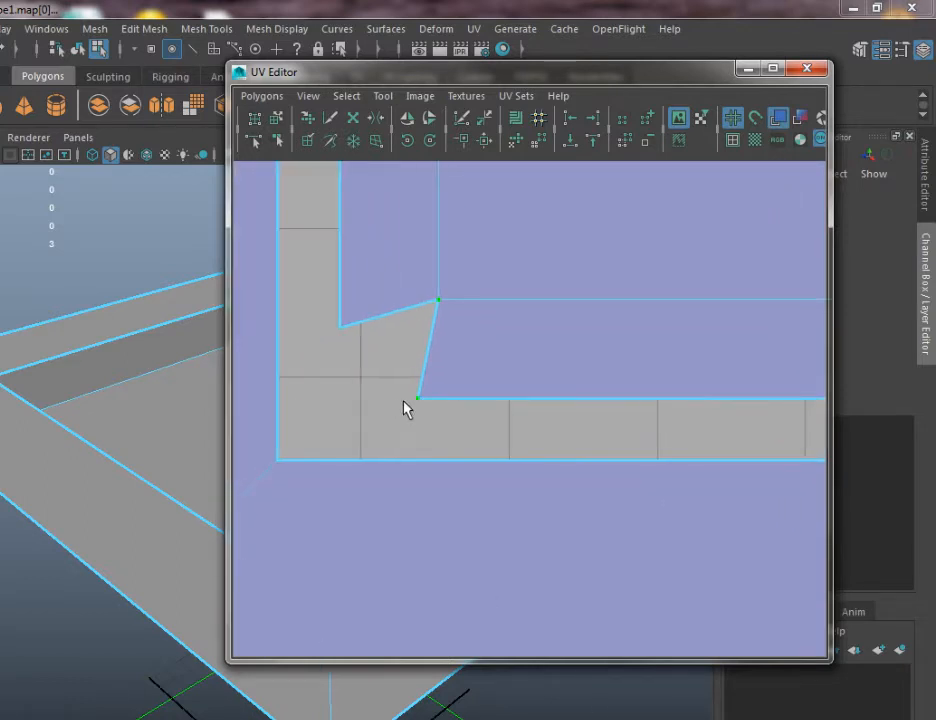
pyautogui.click(569, 141)
pyautogui.hotkey('ctrl', 'z')
# Try aligning the three UVs to their maximum V and to their minimum U, undoing both alignments
pyautogui.scroll(-4, 525, 395)
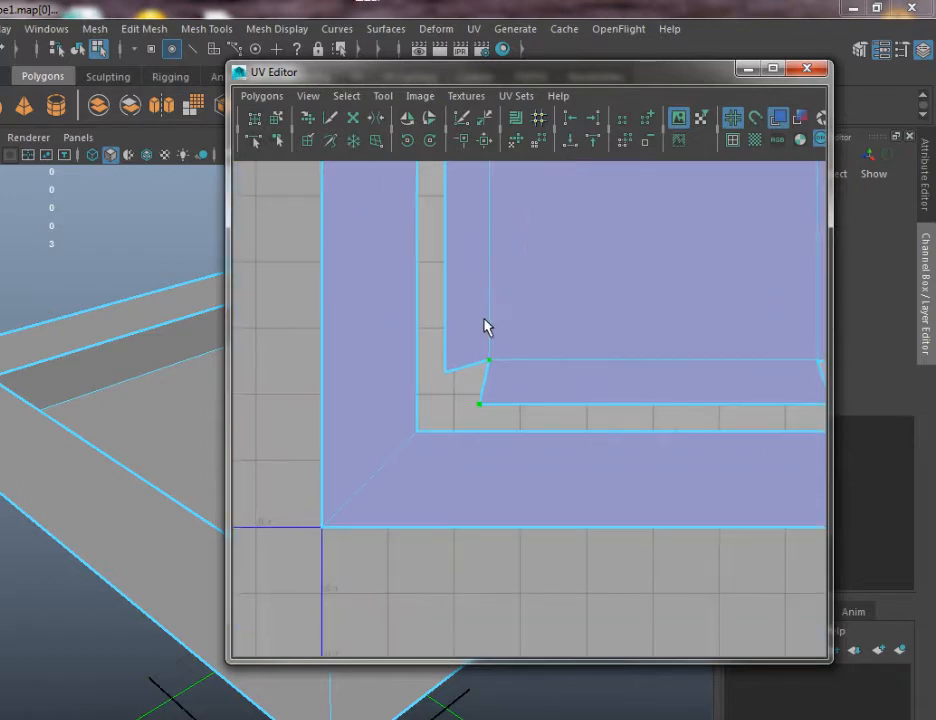
pyautogui.scroll(-5, 484, 326)
pyautogui.click(596, 146)
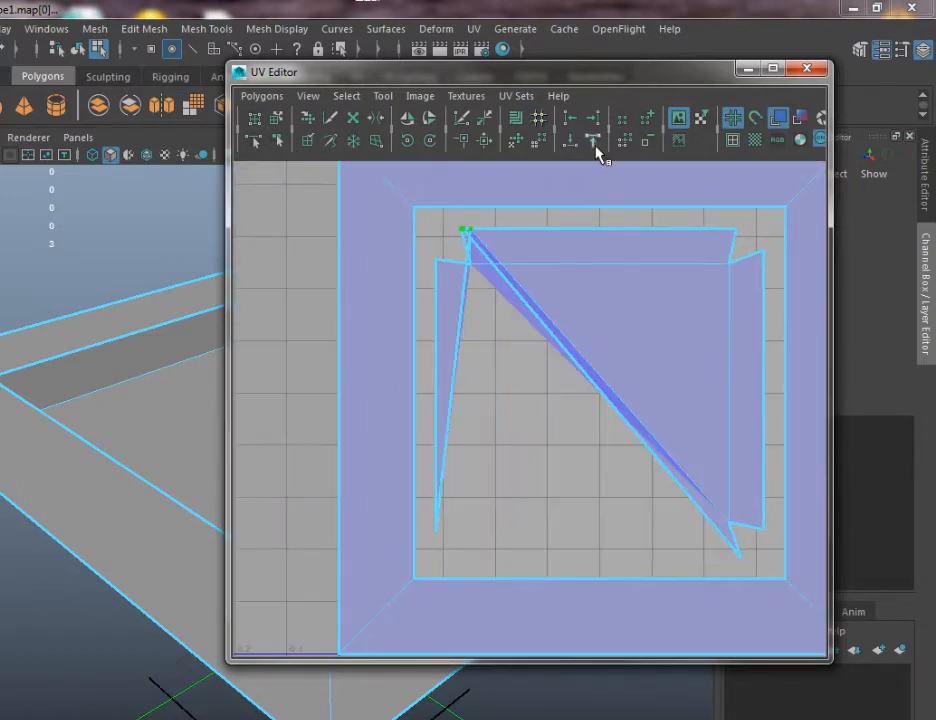
pyautogui.hotkey('ctrl', 'z')
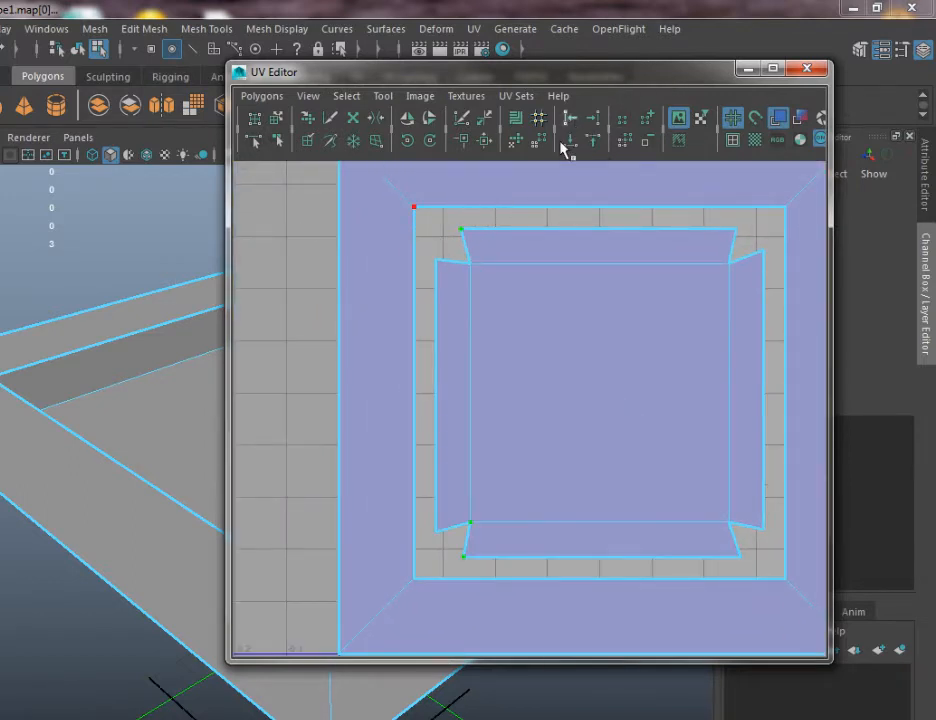
pyautogui.keyDown('alt'); pyautogui.moveTo(476, 295); pyautogui.dragTo(454, 296, button='middle'); pyautogui.keyUp('alt')
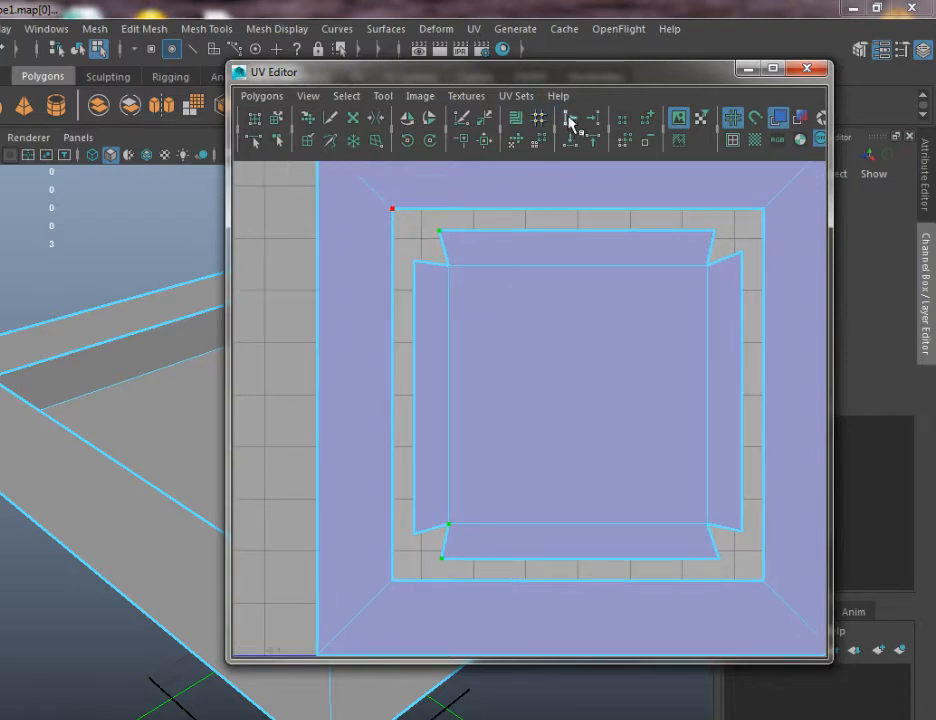
pyautogui.click(570, 122)
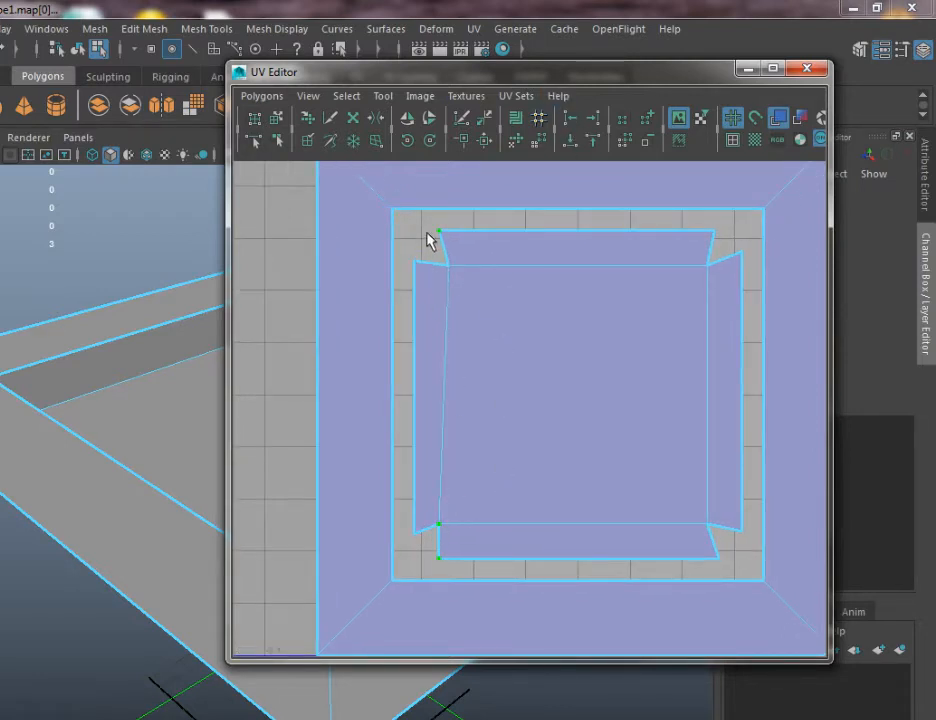
pyautogui.hotkey('ctrl', 'z')
# Align the top and bottom walls' left corner UVs with the floor's left edge at maximum U
pyautogui.scroll(2, 488, 349)
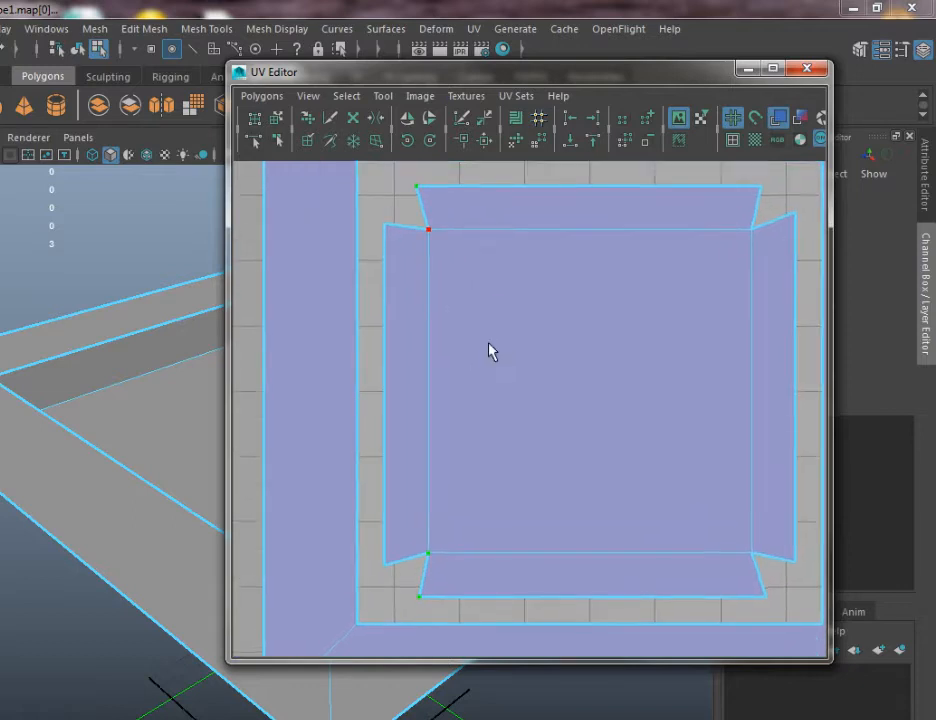
pyautogui.keyDown('alt'); pyautogui.moveTo(489, 349); pyautogui.dragTo(487, 331, button='middle'); pyautogui.keyUp('alt')
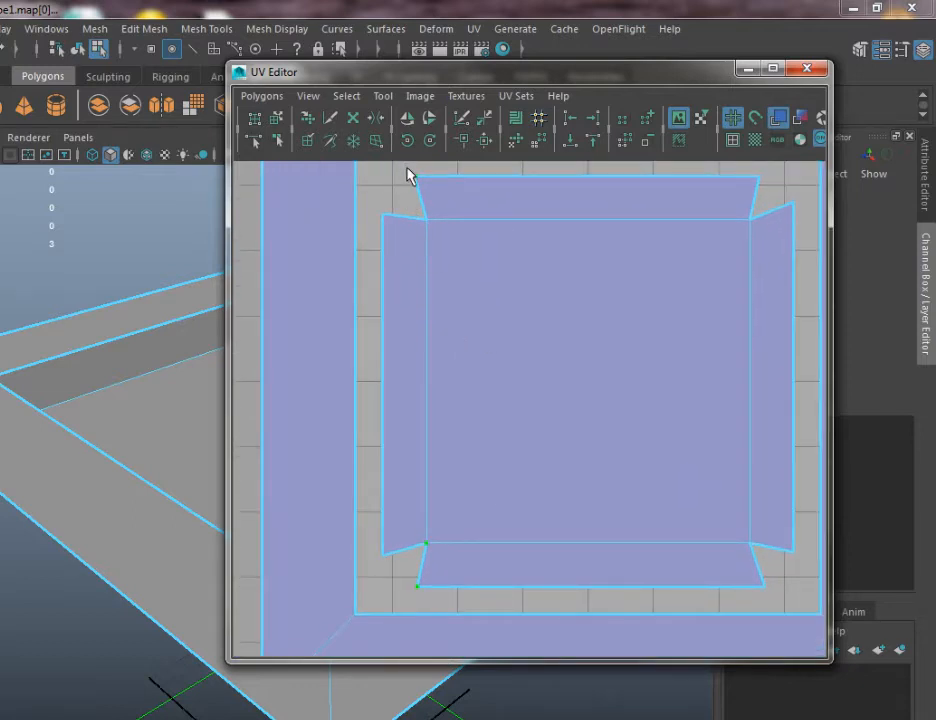
pyautogui.keyDown('shift'); pyautogui.click(412, 177); pyautogui.keyUp('shift')
pyautogui.click(591, 121)
# Switch to edge selection to examine the straightened edges on the shell's left side, and return to UV selection
pyautogui.moveTo(420, 472); pyautogui.dragTo(422, 368, button='right')
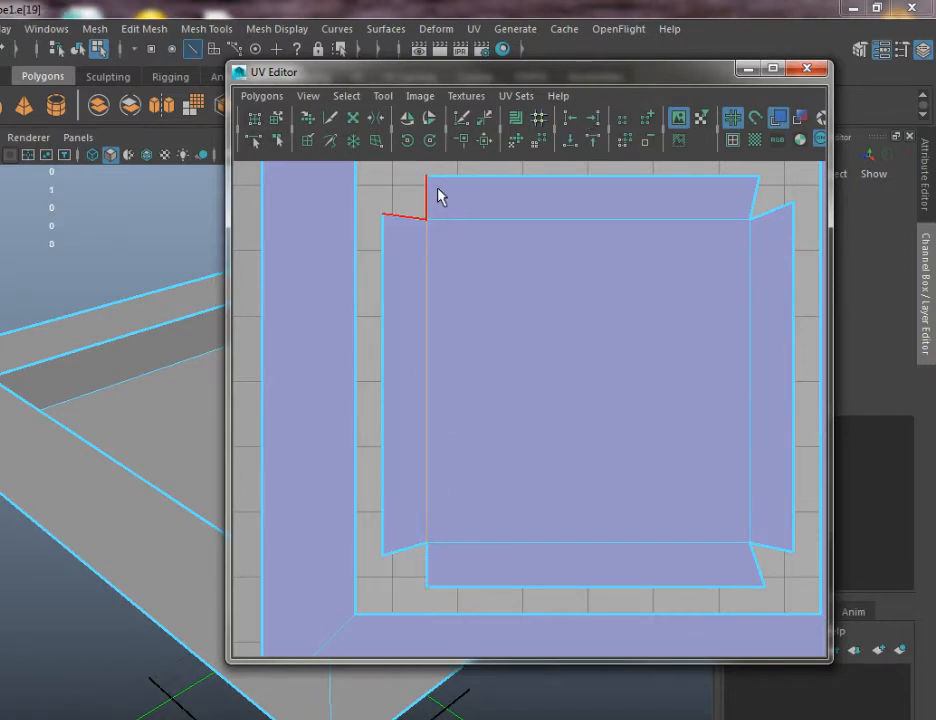
pyautogui.click(428, 286)
pyautogui.keyDown('shift'); pyautogui.click(430, 562); pyautogui.keyUp('shift')
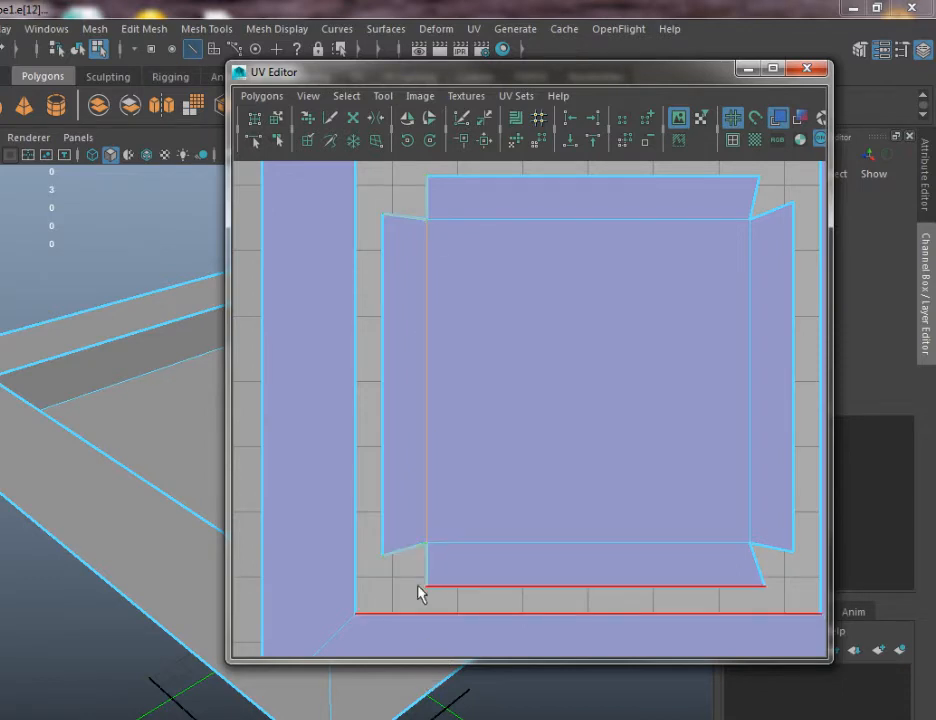
pyautogui.moveTo(452, 231); pyautogui.dragTo(505, 202, button='right')
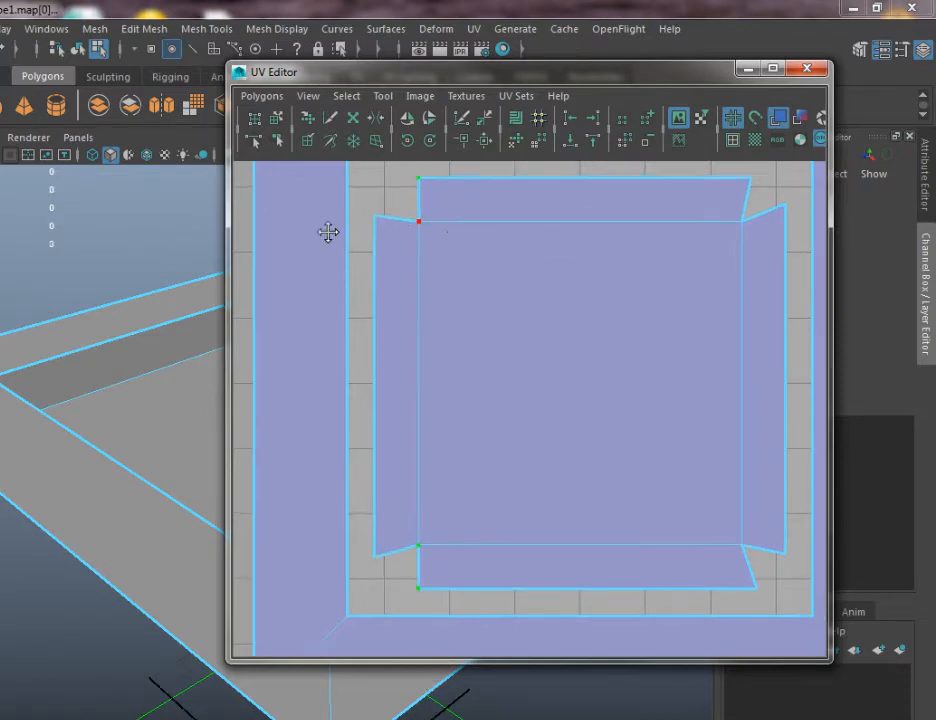
# Align the top and bottom walls' right corner UVs with the floor's lower-right corner UV at minimum U
pyautogui.keyDown('alt'); pyautogui.moveTo(314, 222); pyautogui.dragTo(290, 287, button='middle'); pyautogui.keyUp('alt')
pyautogui.click(453, 242)
pyautogui.keyDown('alt'); pyautogui.moveTo(466, 219); pyautogui.dragTo(476, 98, button='middle'); pyautogui.keyUp('alt')
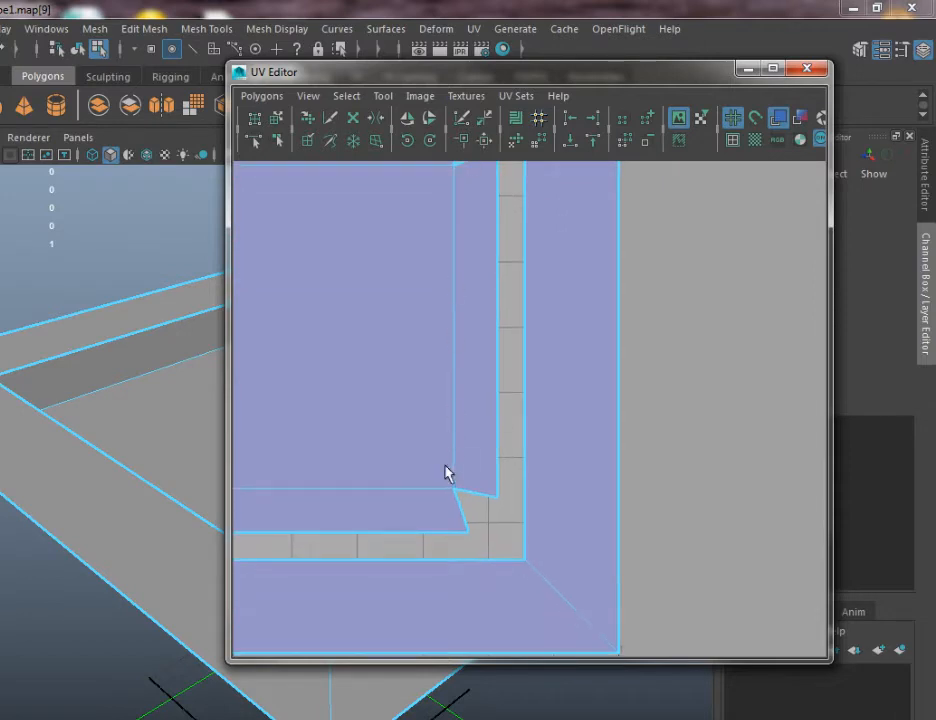
pyautogui.keyDown('shift'); pyautogui.click(478, 540); pyautogui.keyUp('shift')
pyautogui.keyDown('shift'); pyautogui.click(450, 489); pyautogui.keyUp('shift')
pyautogui.keyDown('alt'); pyautogui.moveTo(450, 470); pyautogui.dragTo(426, 398, button='right'); pyautogui.keyUp('alt')
pyautogui.keyDown('alt'); pyautogui.moveTo(426, 398); pyautogui.dragTo(457, 446, button='middle'); pyautogui.keyUp('alt')
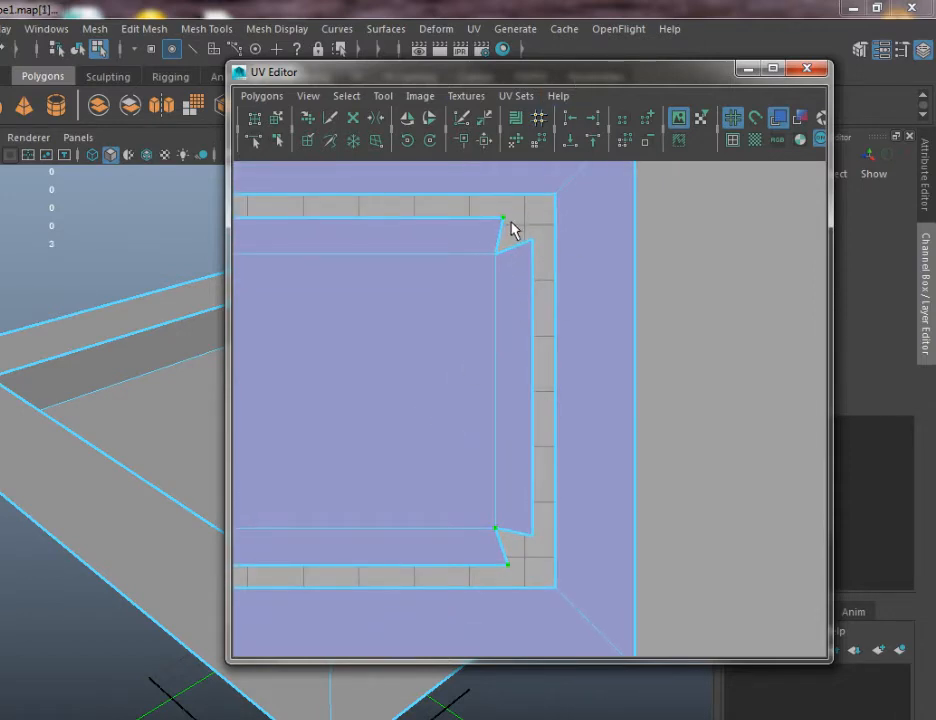
pyautogui.click(555, 194)
pyautogui.click(569, 119)
# Select the left and right walls' lower outer corner UVs together with the floor's lower-left corner UV
pyautogui.keyDown('alt'); pyautogui.moveTo(382, 532); pyautogui.dragTo(505, 497, button='middle'); pyautogui.keyUp('alt')
pyautogui.keyDown('alt'); pyautogui.moveTo(505, 497); pyautogui.dragTo(458, 468, button='right'); pyautogui.keyUp('alt')
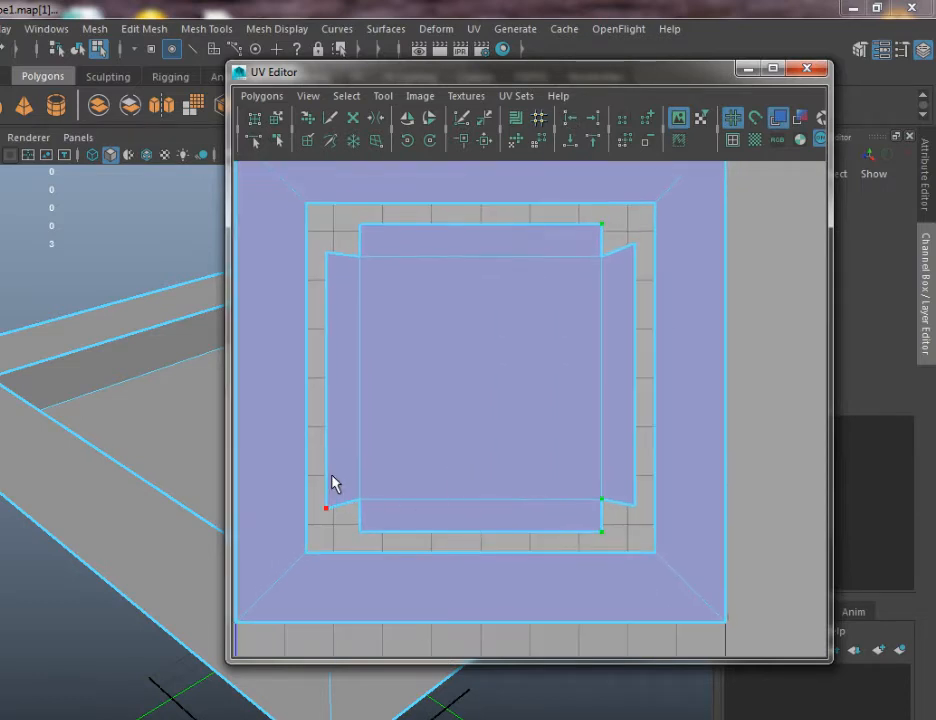
pyautogui.moveTo(316, 470); pyautogui.dragTo(343, 518)
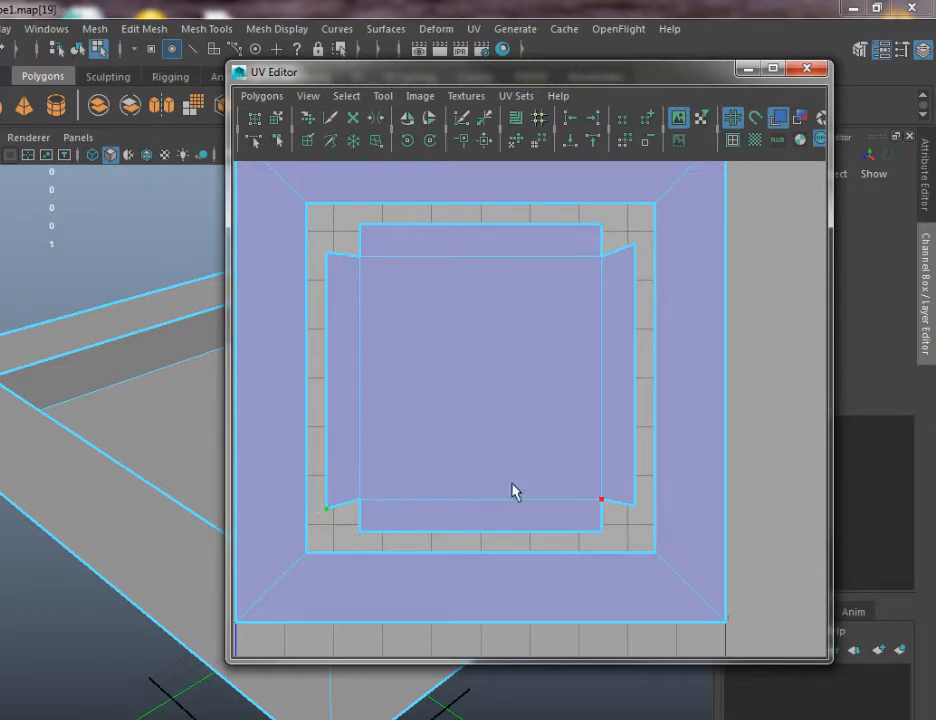
pyautogui.click(636, 506)
pyautogui.keyDown('shift'); pyautogui.click(328, 508); pyautogui.keyUp('shift')
pyautogui.keyDown('shift'); pyautogui.click(360, 500); pyautogui.keyUp('shift')
pyautogui.keyDown('alt'); pyautogui.moveTo(328, 503); pyautogui.dragTo(330, 456, button='middle'); pyautogui.keyUp('alt')
pyautogui.keyDown('alt'); pyautogui.moveTo(330, 456); pyautogui.dragTo(334, 480, button='right'); pyautogui.keyUp('alt')
pyautogui.click(313, 475)
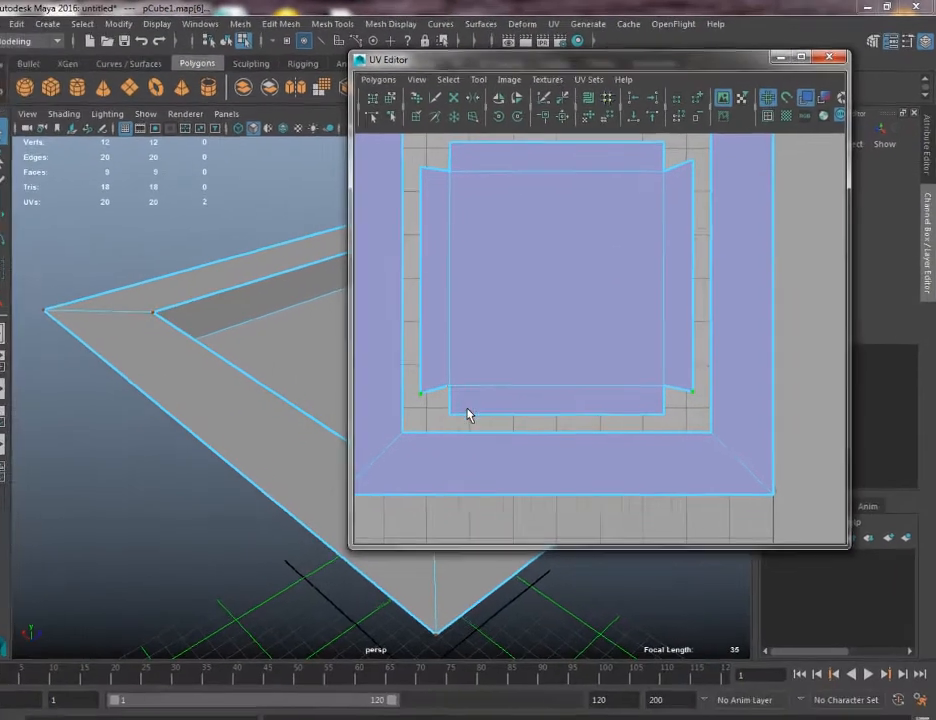
pyautogui.keyDown('shift'); pyautogui.click(348, 466); pyautogui.keyUp('shift')
# Maximize the UV Editor and align the selected lower corner UVs to their maximum V
pyautogui.keyDown('alt'); pyautogui.moveTo(471, 352); pyautogui.dragTo(593, 472, button='right'); pyautogui.keyUp('alt')
pyautogui.keyDown('alt'); pyautogui.moveTo(582, 456); pyautogui.dragTo(630, 395, button='middle'); pyautogui.keyUp('alt')
pyautogui.click(806, 56)
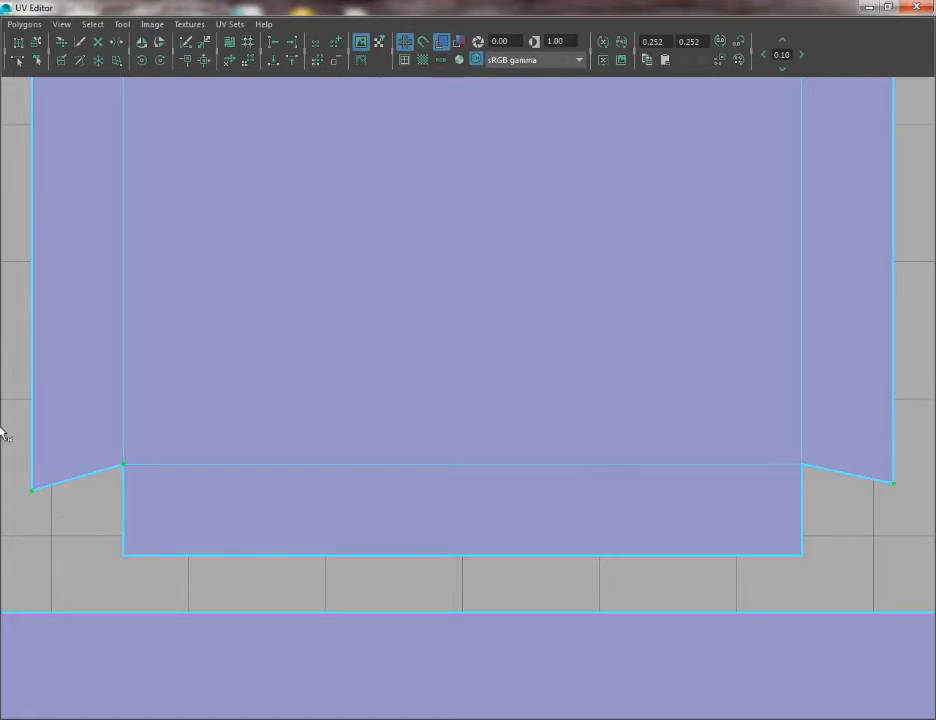
pyautogui.click(291, 62)
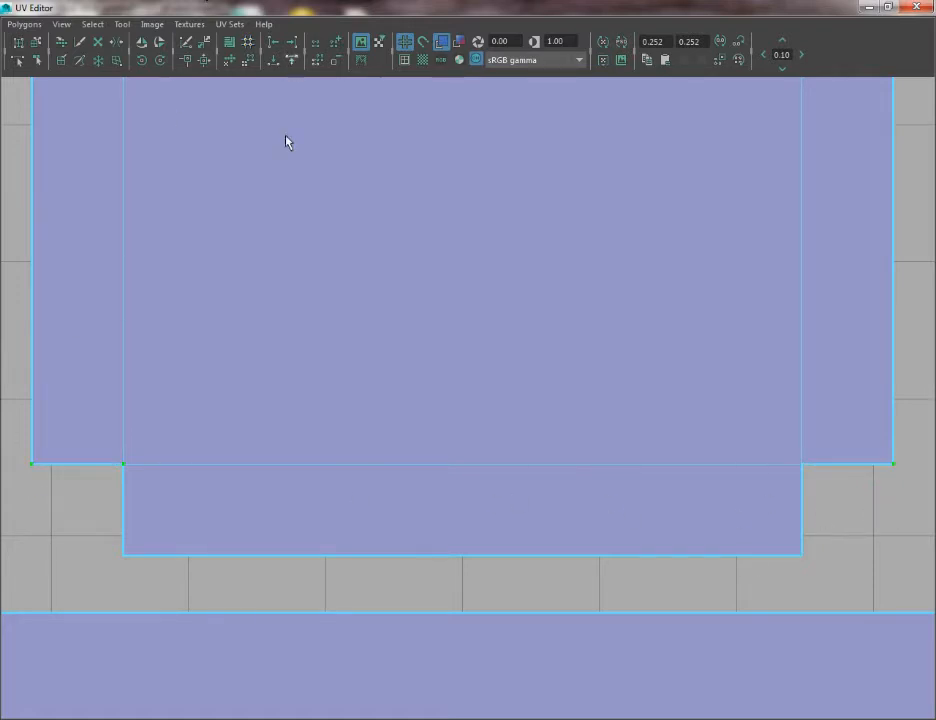
# Align the left and right walls' upper outer corner UVs with the floor's upper-right corner UV at minimum V
pyautogui.keyDown('alt'); pyautogui.moveTo(282, 228); pyautogui.dragTo(205, 232, button='right'); pyautogui.keyUp('alt')
pyautogui.keyDown('alt'); pyautogui.moveTo(236, 286); pyautogui.dragTo(241, 405, button='middle'); pyautogui.keyUp('alt')
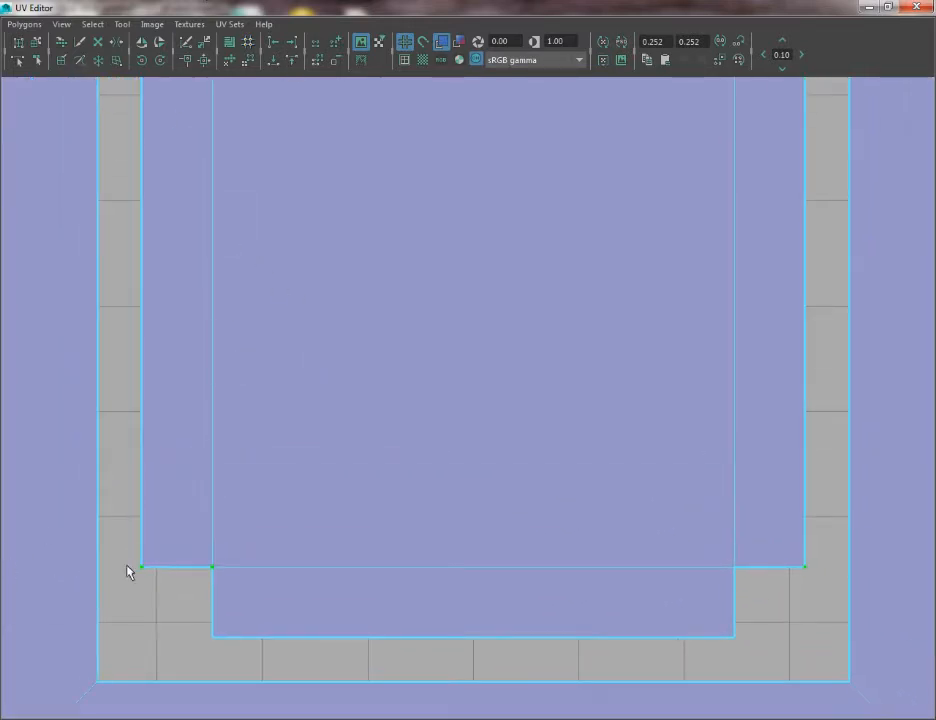
pyautogui.keyDown('shift'); pyautogui.click(734, 567); pyautogui.keyUp('shift')
pyautogui.keyDown('alt'); pyautogui.moveTo(654, 516); pyautogui.dragTo(656, 650, button='middle'); pyautogui.keyUp('alt')
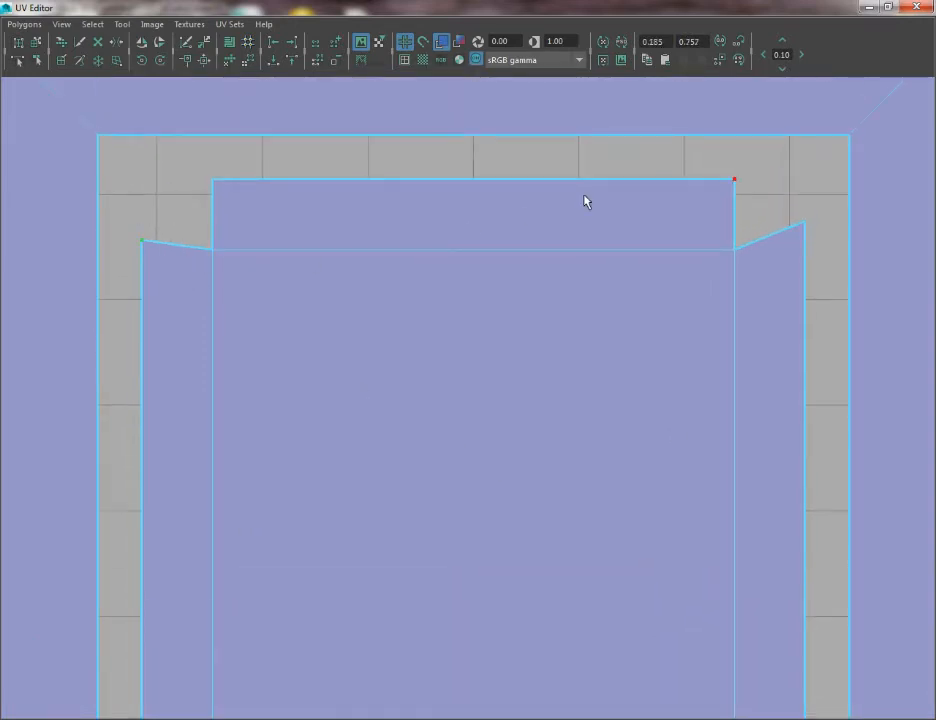
pyautogui.click(734, 249)
pyautogui.click(730, 251)
pyautogui.click(273, 61)
pyautogui.keyDown('alt'); pyautogui.moveTo(361, 212); pyautogui.dragTo(320, 330, button='right'); pyautogui.keyUp('alt')
pyautogui.keyDown('alt'); pyautogui.moveTo(320, 330); pyautogui.dragTo(323, 281, button='middle'); pyautogui.keyUp('alt')
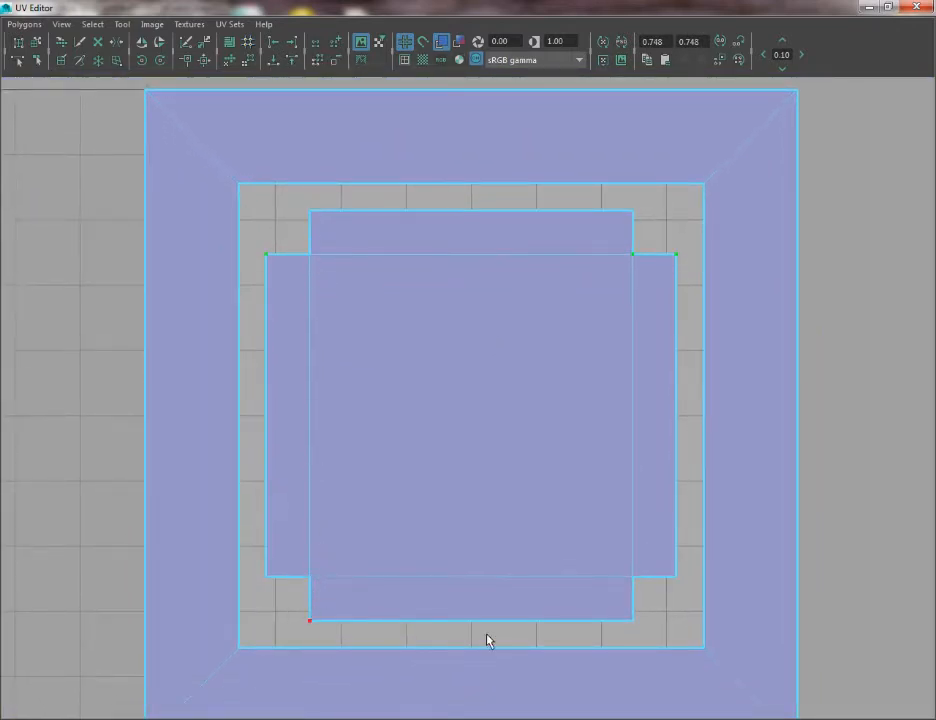
# Select the floor face and its four wall faces and scale their UVs up uniformly to nearly fill the inner opening
pyautogui.keyDown('shift'); pyautogui.click(633, 252); pyautogui.keyUp('shift')
pyautogui.moveTo(287, 263); pyautogui.dragTo(300, 305, button='right')
pyautogui.rightClick(380, 272)
pyautogui.moveTo(380, 272); pyautogui.dragTo(390, 306, button='right')
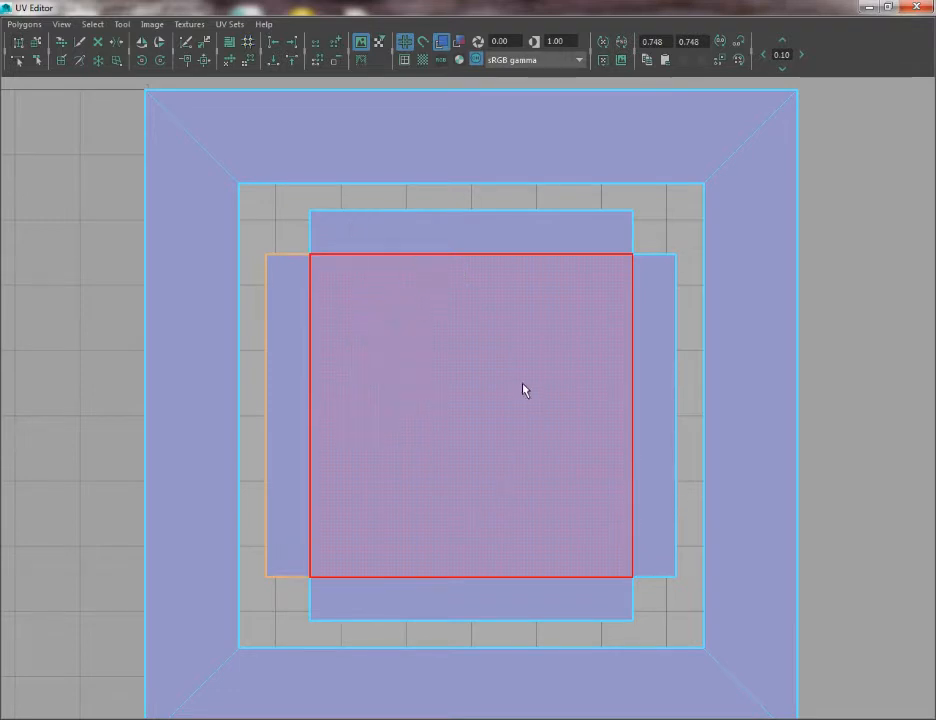
pyautogui.click(460, 408)
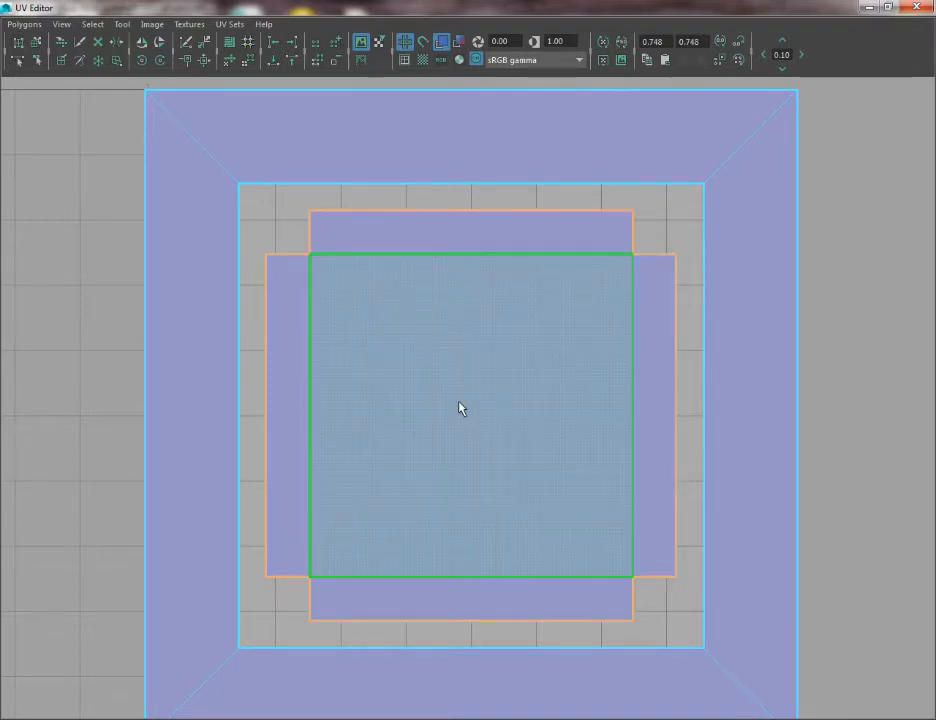
pyautogui.click(524, 593)
pyautogui.click(501, 464)
pyautogui.press('w')
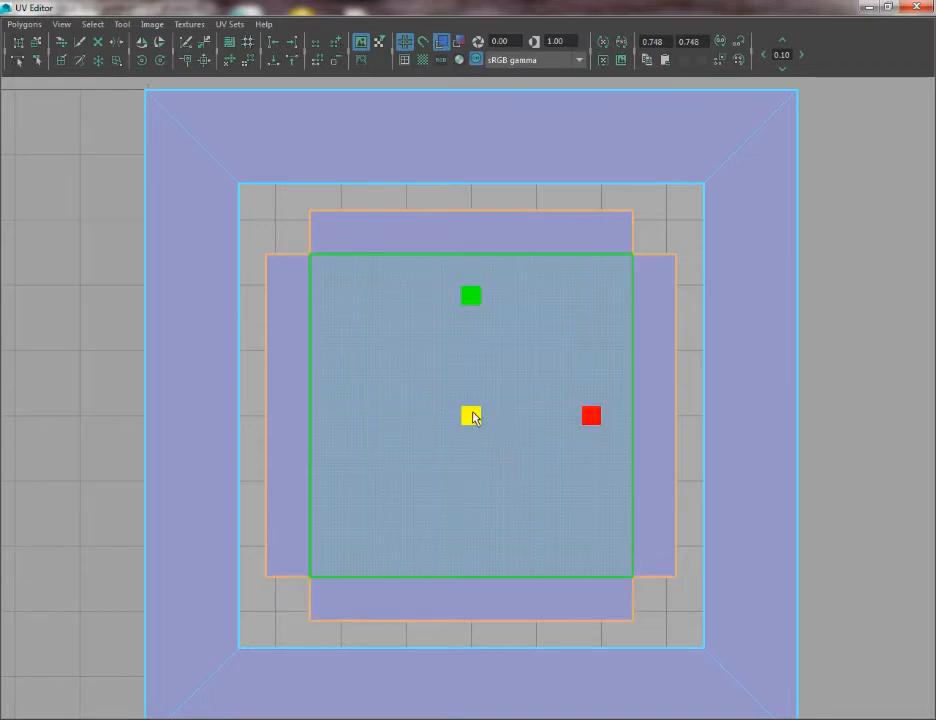
pyautogui.moveTo(474, 418); pyautogui.dragTo(485, 422)
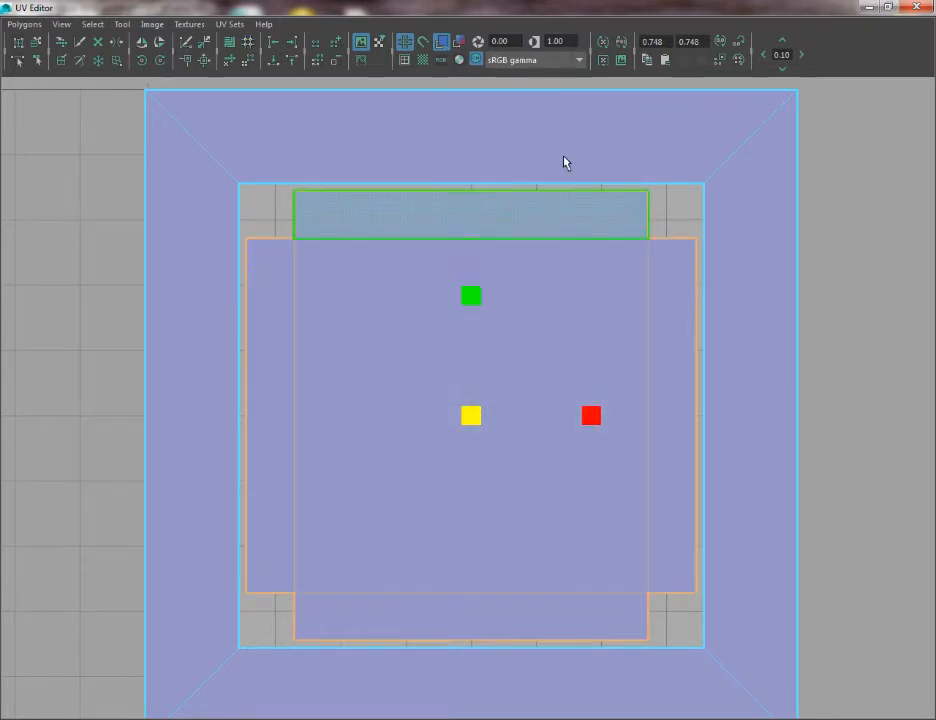
# Display the checker pattern, return the mesh to object mode and examine the checker sizes on its walls and floor in the viewport
pyautogui.click(424, 61)
pyautogui.doubleClick(652, 8)
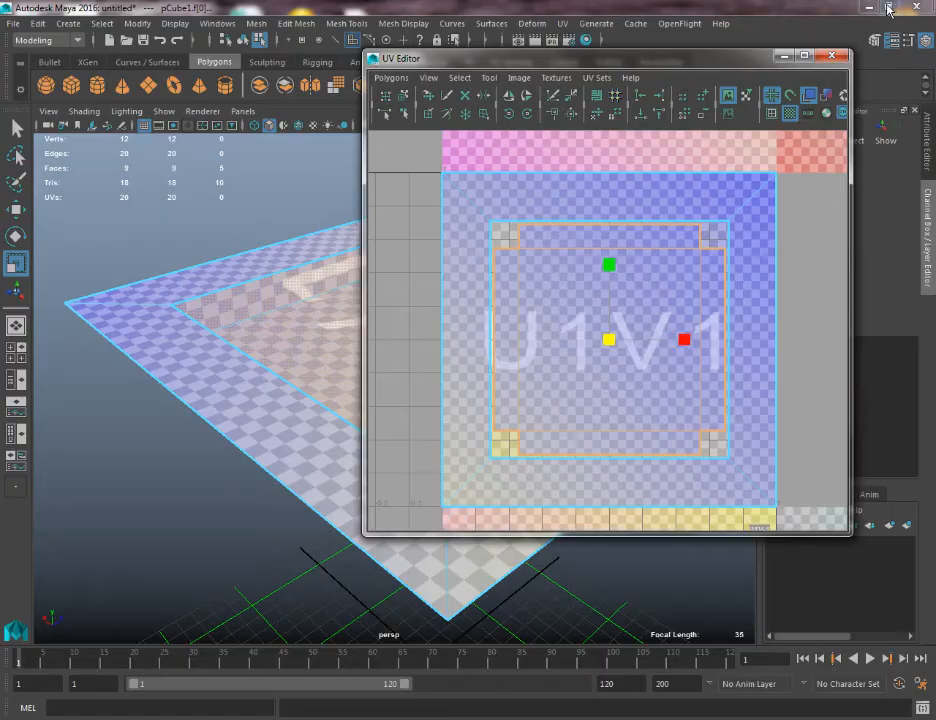
pyautogui.keyDown('alt'); pyautogui.moveTo(190, 338); pyautogui.dragTo(430, 142); pyautogui.keyUp('alt')
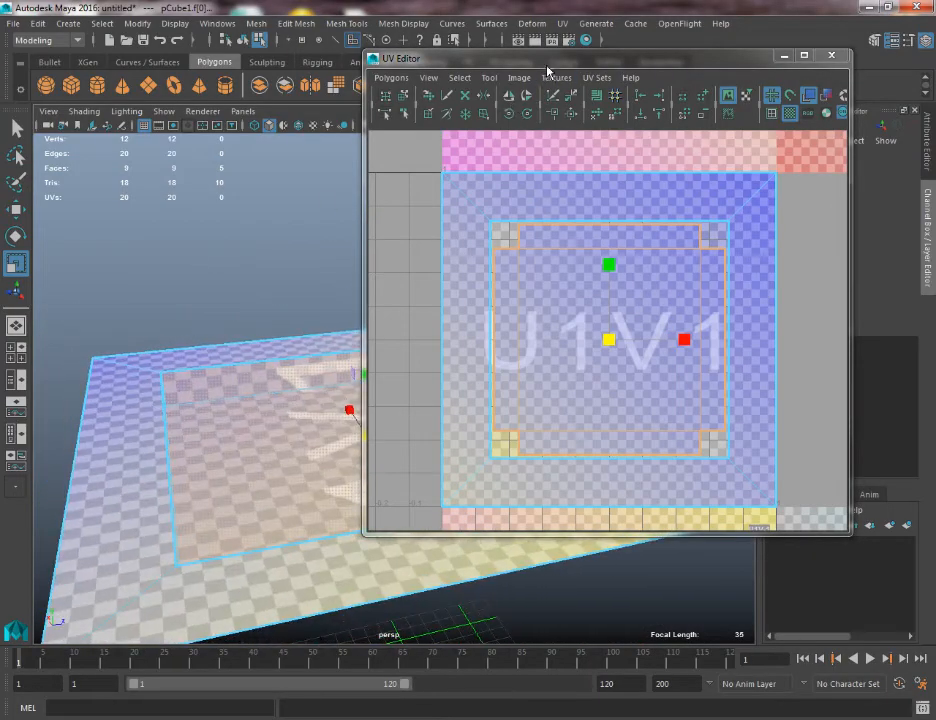
pyautogui.moveTo(553, 62); pyautogui.dragTo(935, 100)
pyautogui.keyDown('alt'); pyautogui.moveTo(238, 369); pyautogui.dragTo(466, 530, button='right'); pyautogui.keyUp('alt')
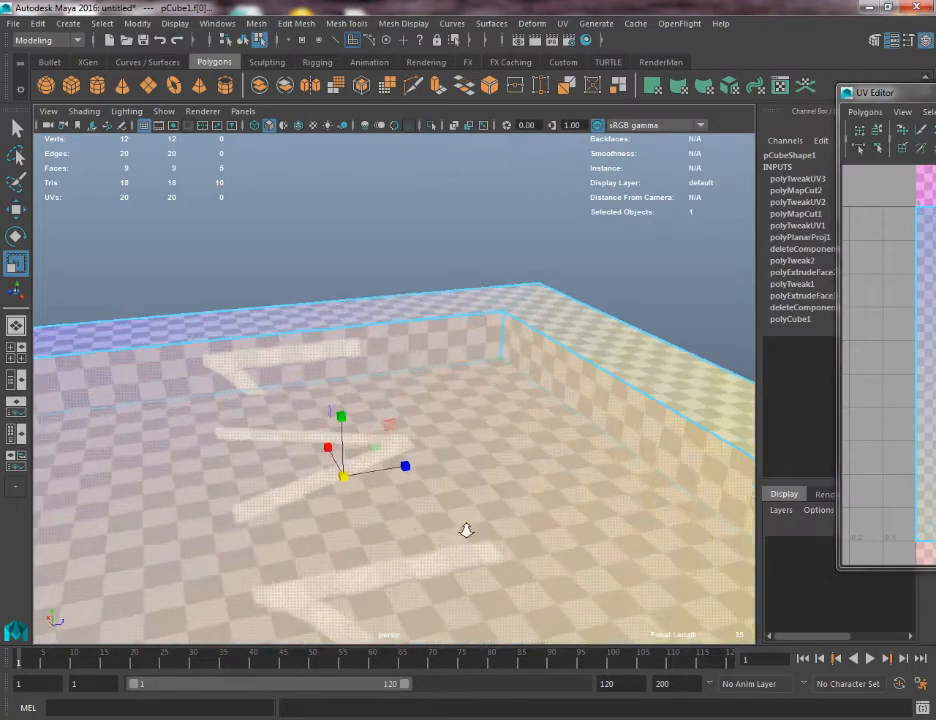
pyautogui.keyDown('alt'); pyautogui.moveTo(466, 530); pyautogui.dragTo(380, 459); pyautogui.keyUp('alt')
pyautogui.press('q')
pyautogui.moveTo(380, 459); pyautogui.dragTo(451, 307, button='right')
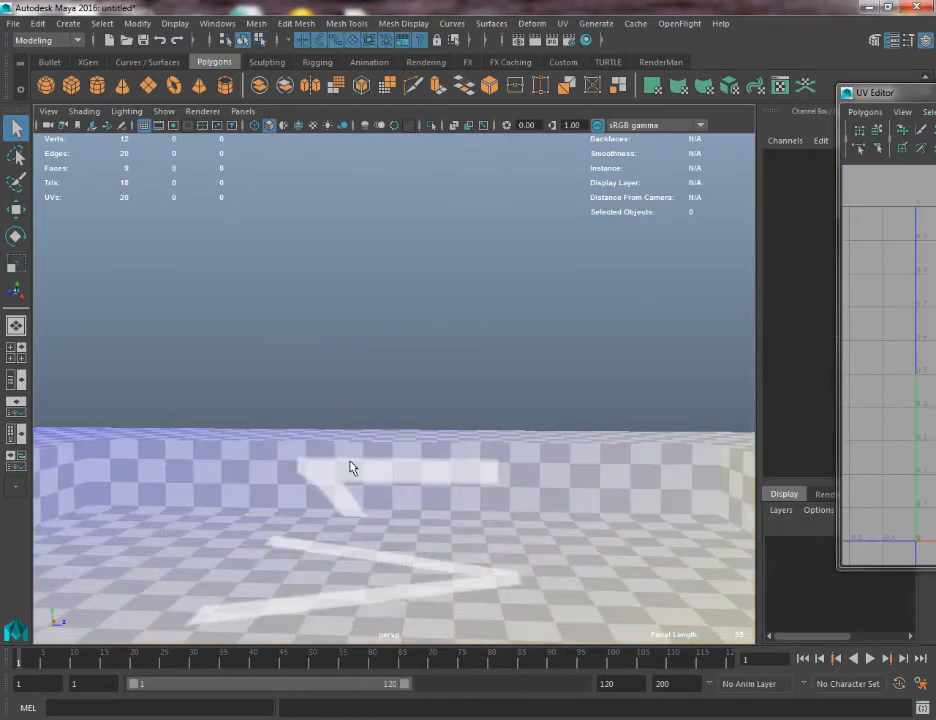
pyautogui.click(351, 468)
pyautogui.keyDown('alt'); pyautogui.moveTo(351, 468); pyautogui.dragTo(317, 428); pyautogui.keyUp('alt')
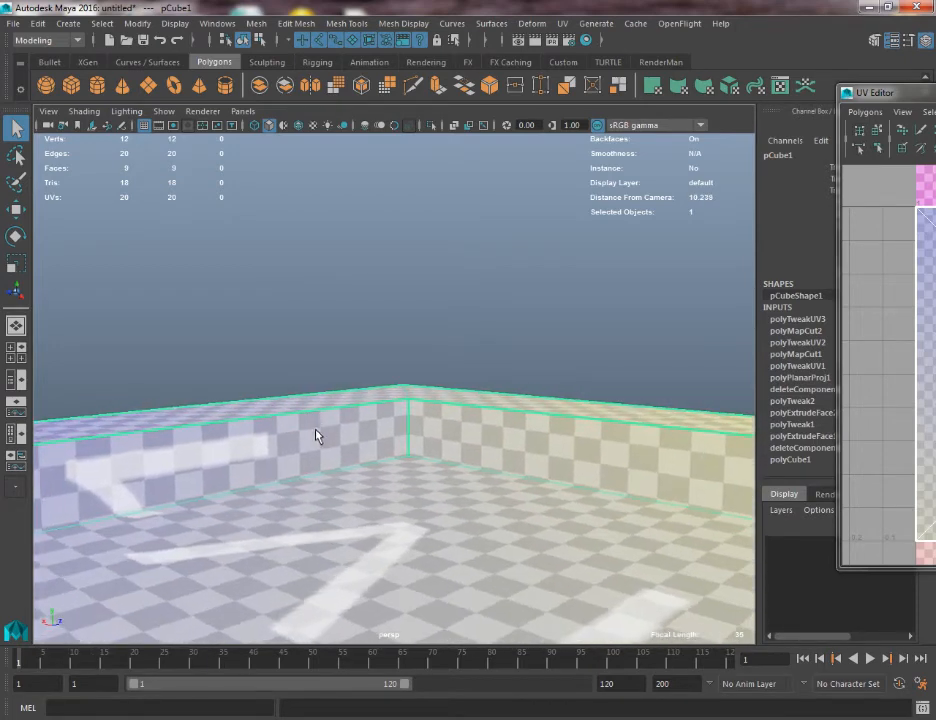
# Select only the floor face and scale its UVs up slightly, undoing and refining the scale against the checker pattern
pyautogui.moveTo(905, 93); pyautogui.dragTo(453, 88)
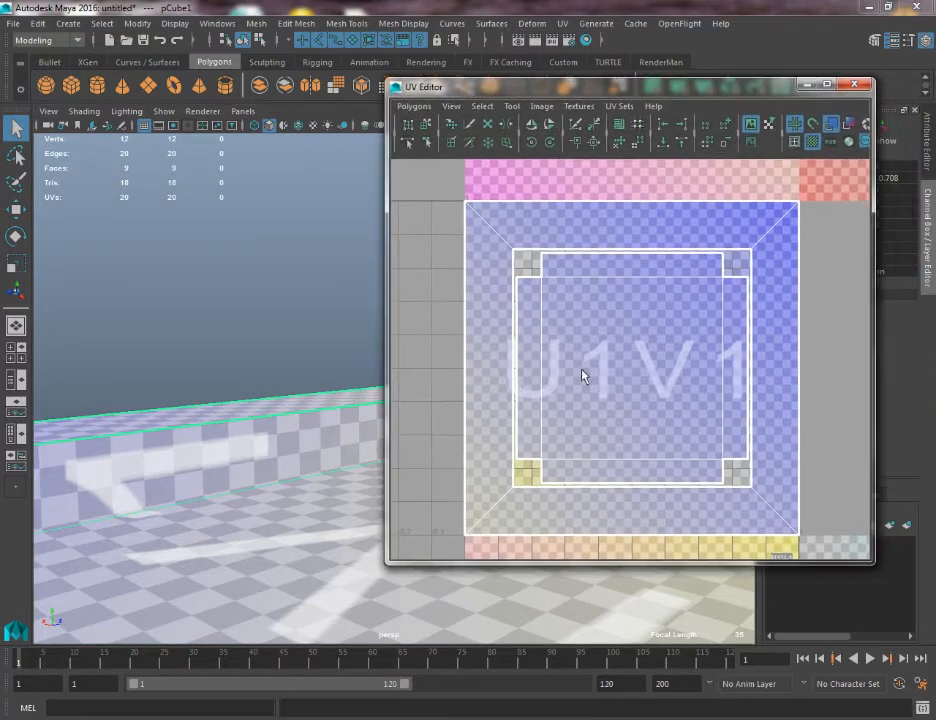
pyautogui.moveTo(582, 371); pyautogui.dragTo(585, 393, button='right')
pyautogui.click(602, 378)
pyautogui.press('r')
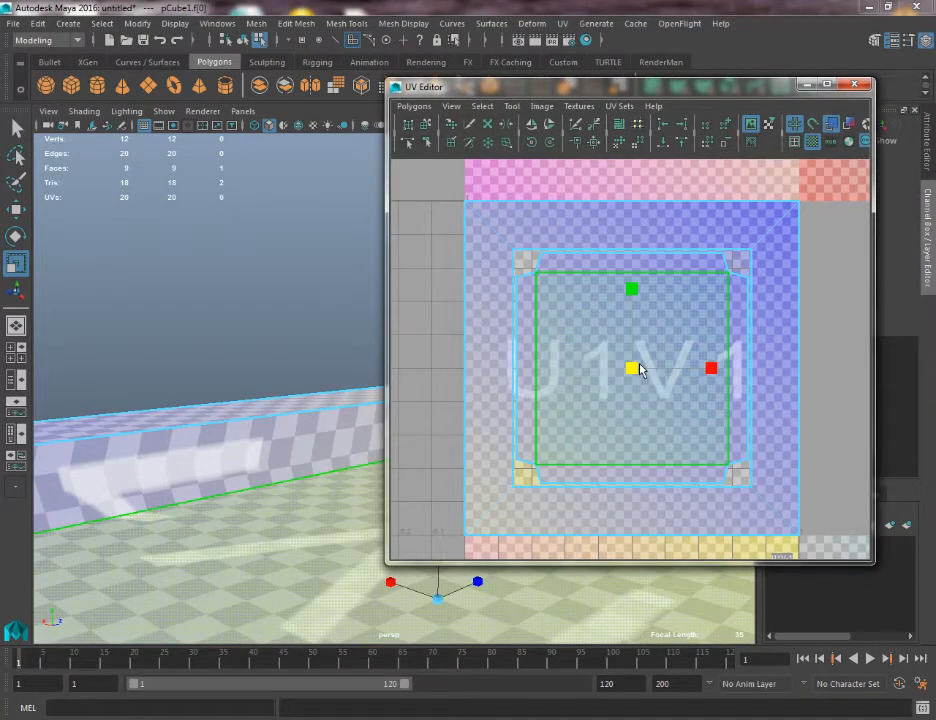
pyautogui.keyDown('alt'); pyautogui.moveTo(318, 424); pyautogui.dragTo(136, 470); pyautogui.keyUp('alt')
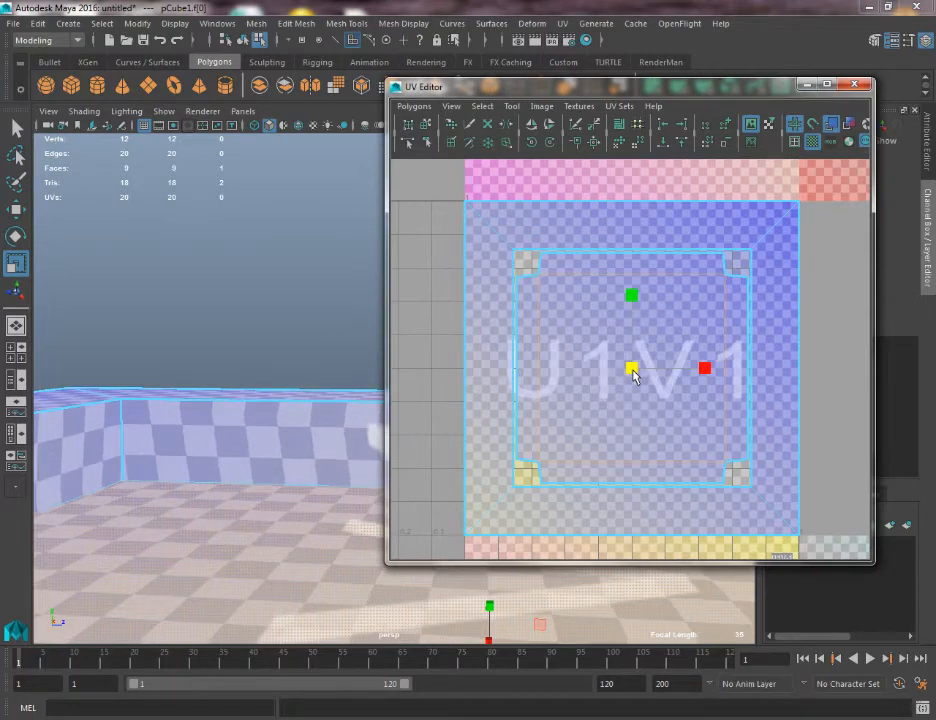
pyautogui.hotkey('ctrl', 'z')
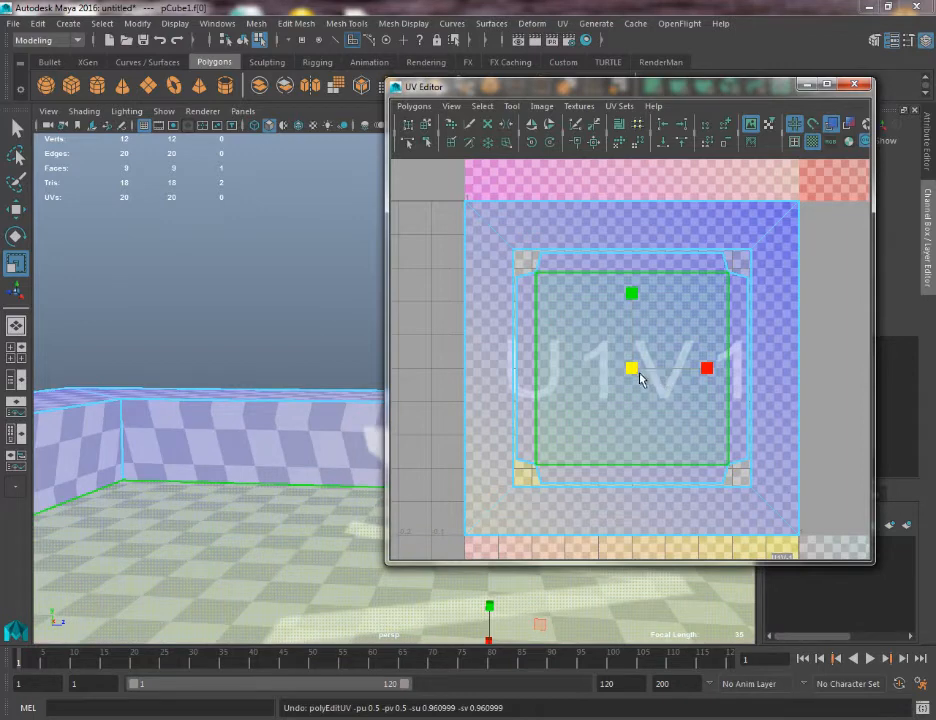
pyautogui.moveTo(628, 370); pyautogui.dragTo(626, 368)
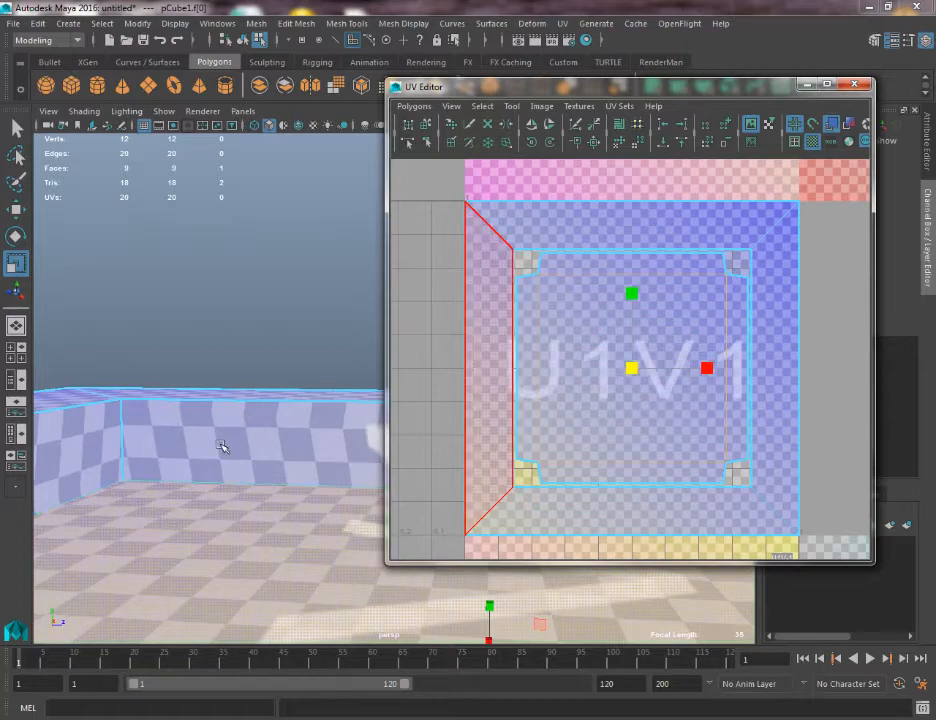
pyautogui.keyDown('alt'); pyautogui.moveTo(221, 444); pyautogui.dragTo(270, 440); pyautogui.keyUp('alt')
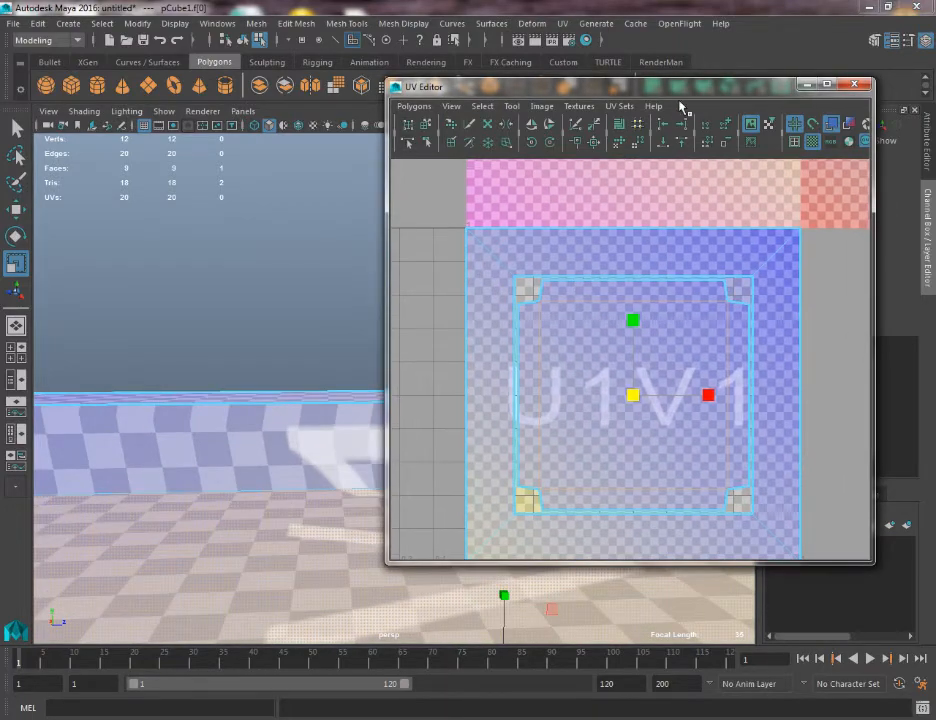
# Maximize the UV Editor, hide the checker pattern and fine-tune the uniform scale of the floor face's UVs
pyautogui.doubleClick(500, 86)
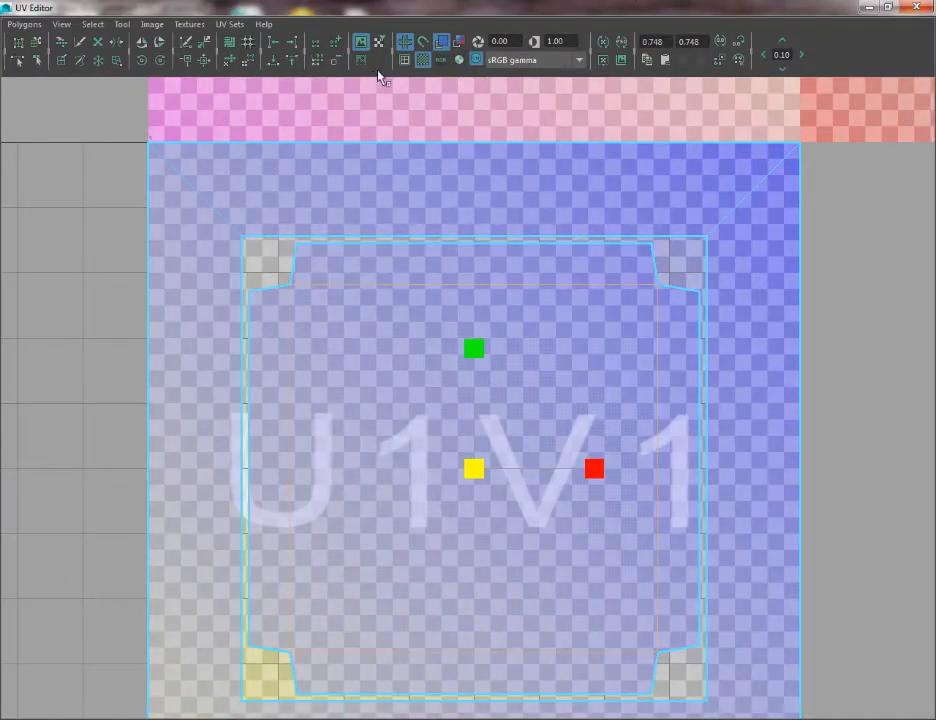
pyautogui.click(423, 60)
pyautogui.moveTo(439, 426); pyautogui.dragTo(439, 466, button='right')
pyautogui.moveTo(474, 470)
pyautogui.mouseDown()
pyautogui.moveTo(437, 472)
pyautogui.moveTo(489, 476)
pyautogui.moveTo(445, 479)
pyautogui.moveTo(474, 485)
pyautogui.moveTo(501, 510)
pyautogui.moveTo(476, 516)
pyautogui.moveTo(409, 462)
pyautogui.moveTo(430, 464)
pyautogui.moveTo(472, 510)
pyautogui.moveTo(516, 532)
pyautogui.moveTo(514, 476)
pyautogui.moveTo(474, 469)
pyautogui.mouseUp()
pyautogui.keyDown('alt'); pyautogui.moveTo(442, 458); pyautogui.dragTo(430, 422, button='middle'); pyautogui.keyUp('alt')
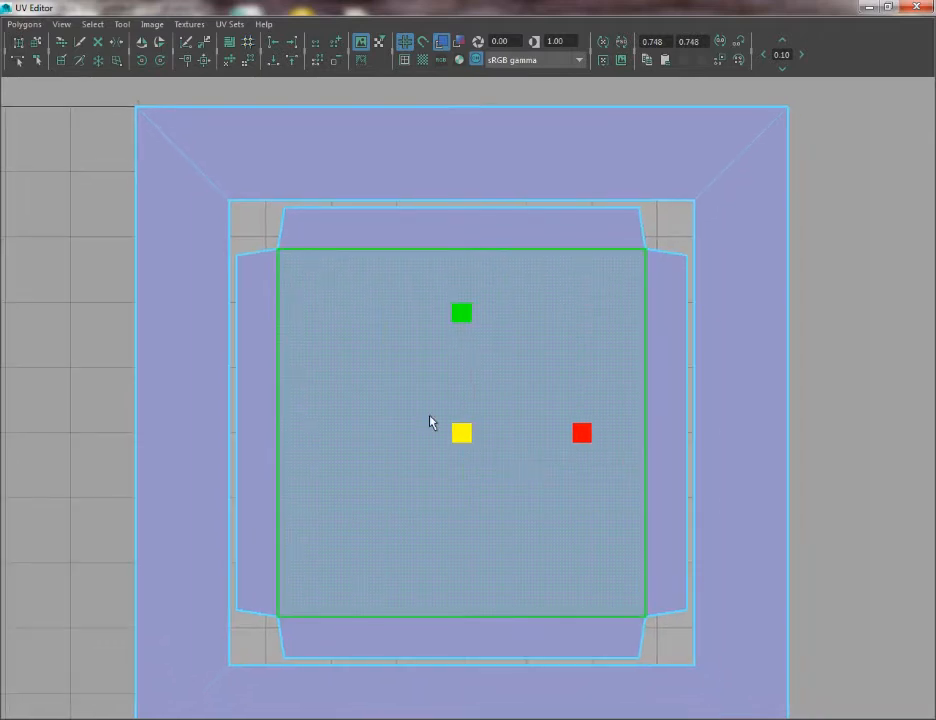
# Align the top and bottom walls' left outer corner UVs with the floor's upper-left corner UV at minimum U
pyautogui.click(261, 213)
pyautogui.moveTo(261, 213); pyautogui.dragTo(315, 204, button='right')
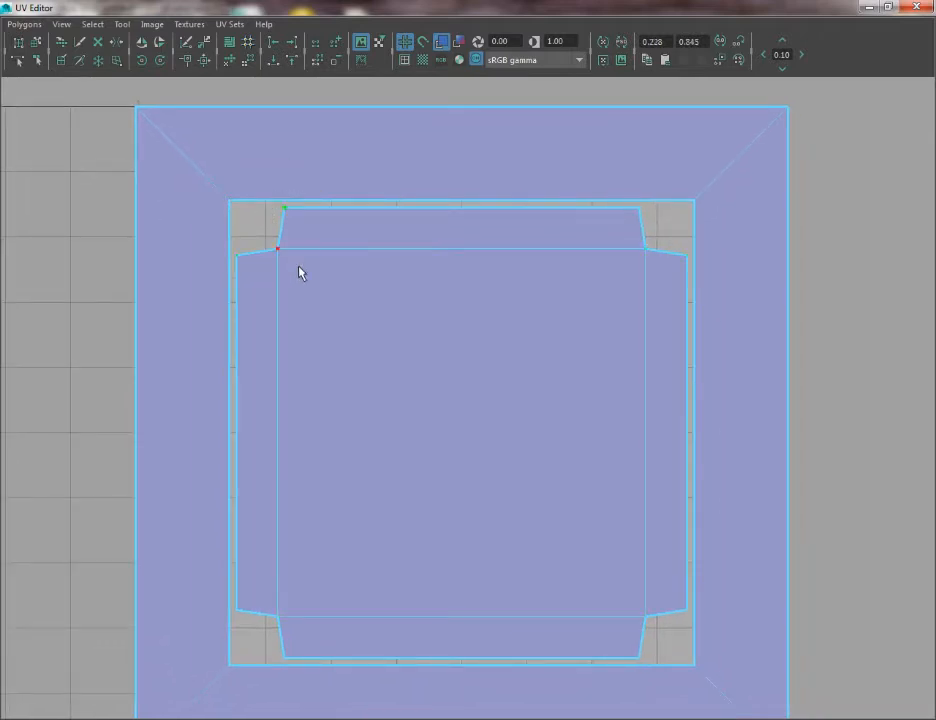
pyautogui.keyDown('alt'); pyautogui.moveTo(317, 598); pyautogui.dragTo(351, 420, button='middle'); pyautogui.keyUp('alt')
pyautogui.keyDown('shift'); pyautogui.moveTo(307, 451); pyautogui.dragTo(372, 545); pyautogui.keyUp('shift')
pyautogui.keyDown('alt'); pyautogui.moveTo(297, 188); pyautogui.dragTo(334, 363, button='middle'); pyautogui.keyUp('alt')
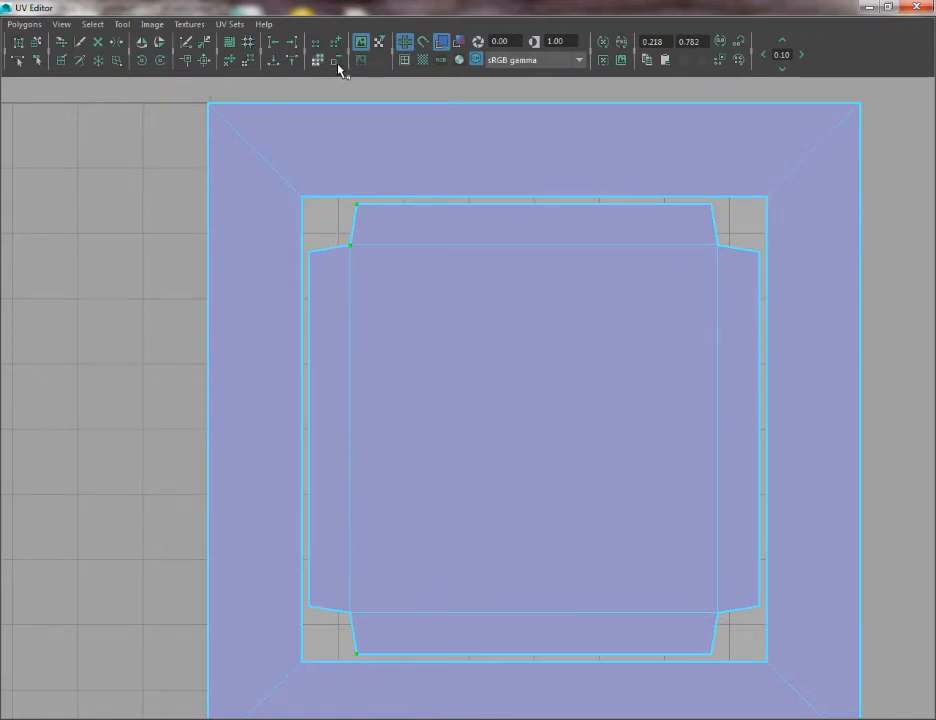
pyautogui.click(272, 42)
# Align the top and bottom walls' right outer corner UVs with the floor's right edge at maximum U
pyautogui.moveTo(736, 224); pyautogui.dragTo(738, 226)
pyautogui.keyDown('shift'); pyautogui.moveTo(679, 627); pyautogui.dragTo(714, 698); pyautogui.keyUp('shift')
pyautogui.click(292, 43)
# Select the left and right walls' upper outer corner UVs together with the floor's upper-left corner UV
pyautogui.keyDown('alt'); pyautogui.moveTo(637, 319); pyautogui.dragTo(595, 290, button='middle'); pyautogui.keyUp('alt')
pyautogui.click(302, 218)
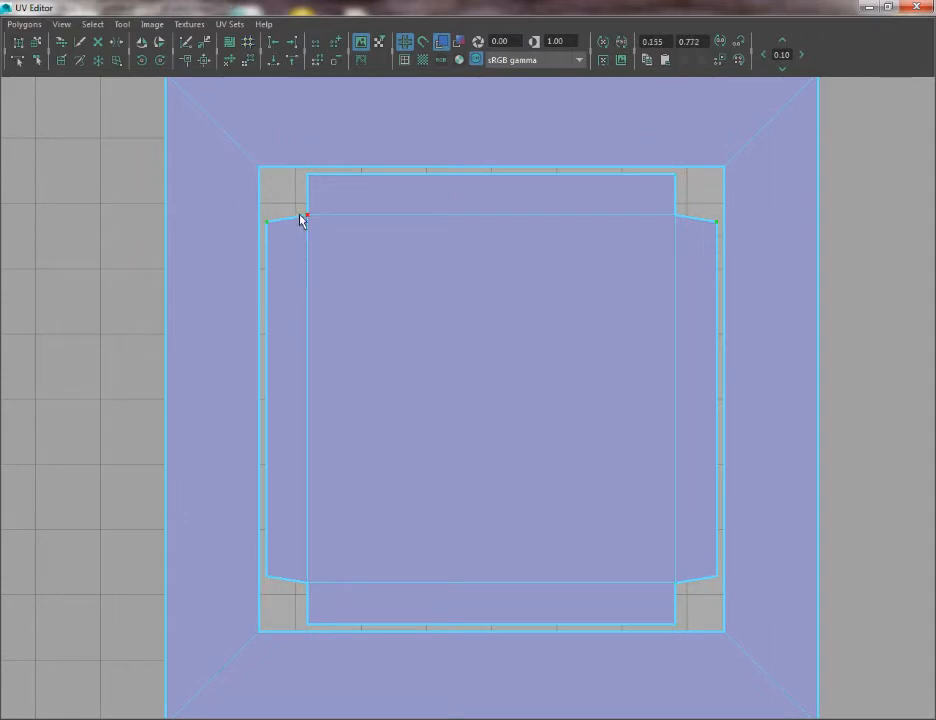
pyautogui.moveTo(344, 235); pyautogui.dragTo(340, 232)
pyautogui.keyDown('alt'); pyautogui.moveTo(430, 486); pyautogui.dragTo(430, 347, button='middle'); pyautogui.keyUp('alt')
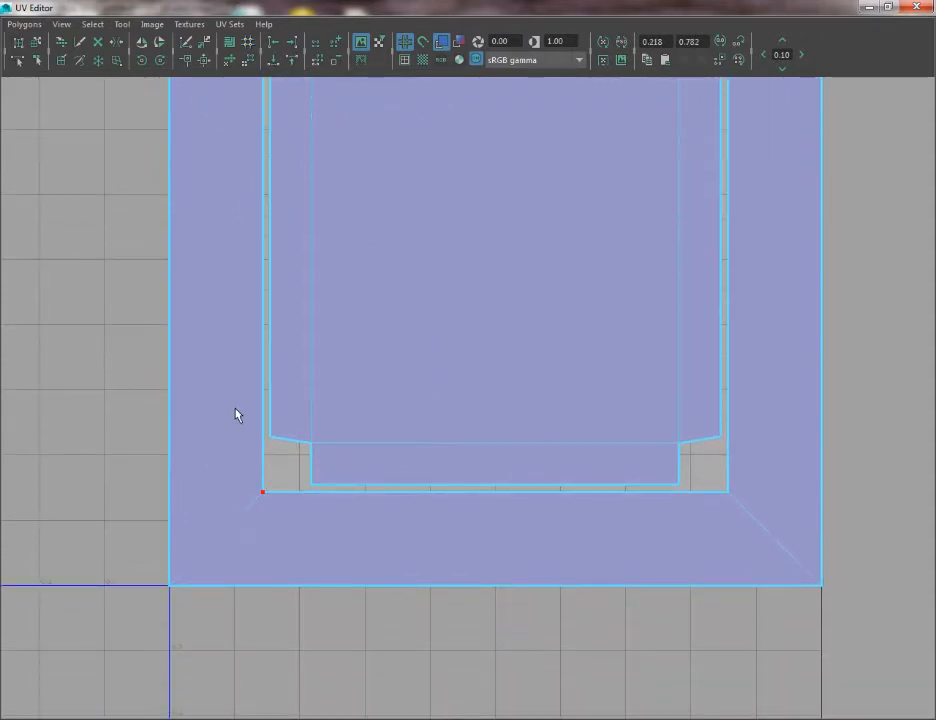
# Align the lower corner UVs of the inner shell's two side flaps to their minimum V so the edges run straight
pyautogui.moveTo(241, 410); pyautogui.dragTo(287, 456)
pyautogui.moveTo(739, 461); pyautogui.dragTo(739, 461)
pyautogui.click(270, 58)
pyautogui.scroll(-3, 259, 203)
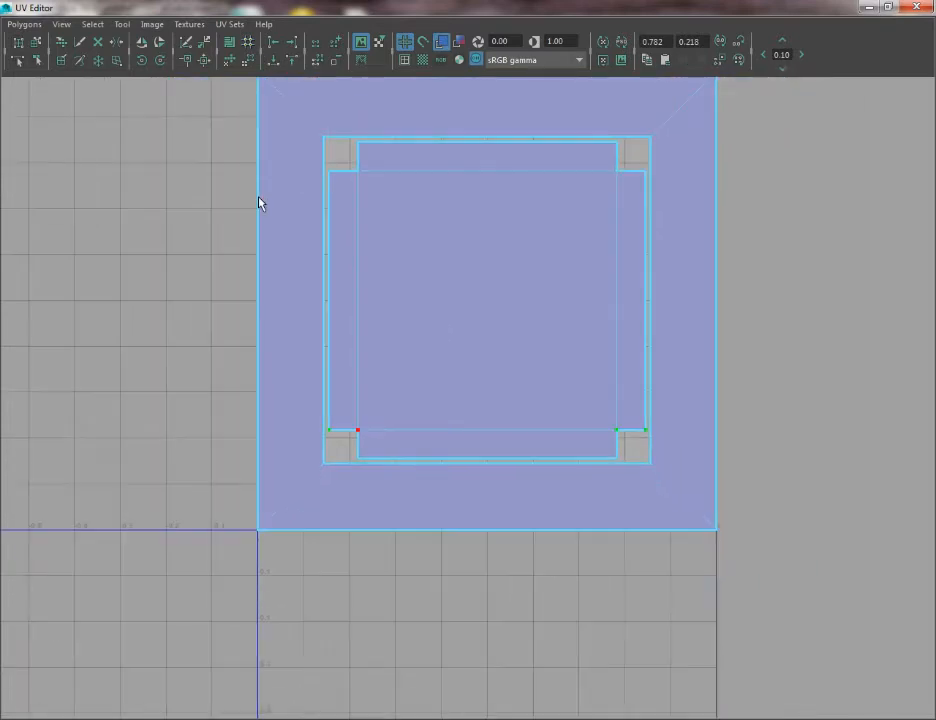
pyautogui.keyDown('alt'); pyautogui.moveTo(423, 251); pyautogui.dragTo(415, 316, button='middle'); pyautogui.keyUp('alt')
pyautogui.moveTo(415, 314); pyautogui.dragTo(416, 340, button='right')
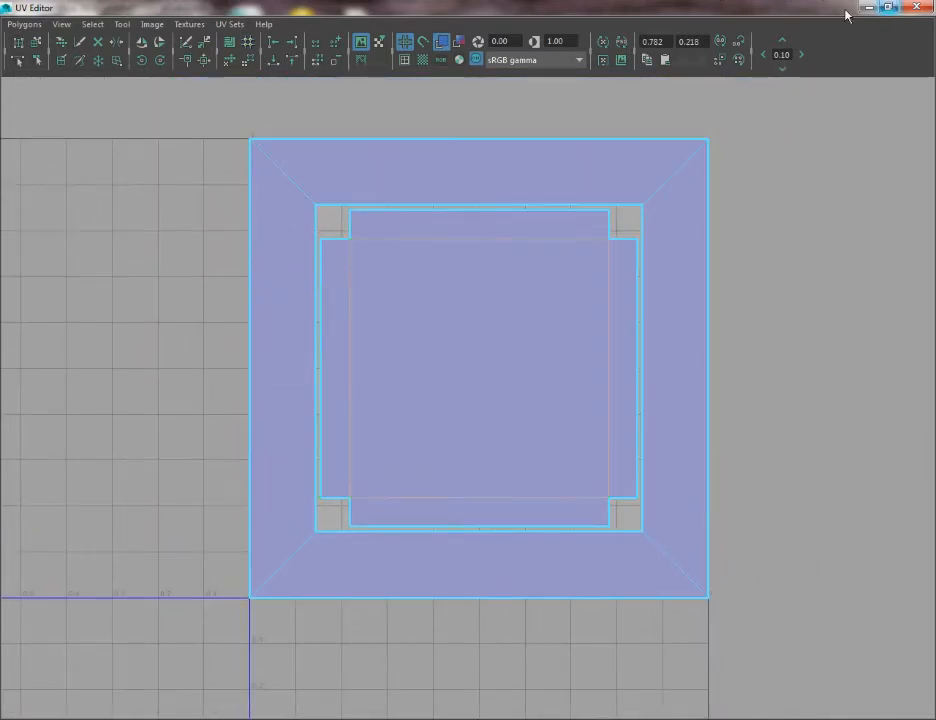
# Restore the UV Editor to a smaller window, turn on the checkered texture display, and inspect the panel for stretching
pyautogui.click(890, 7)
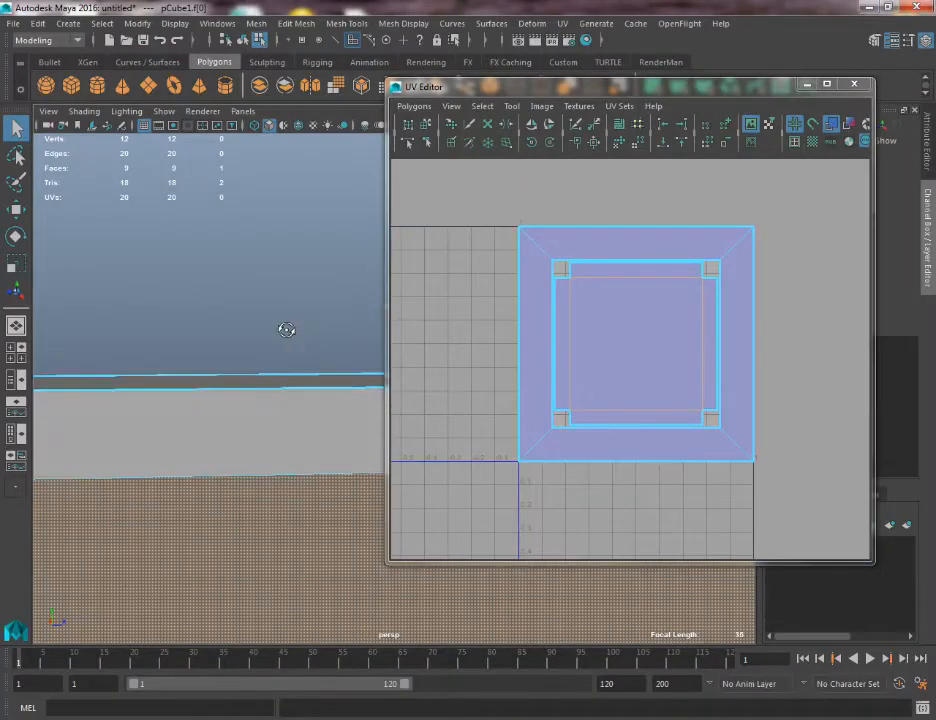
pyautogui.click(813, 143)
pyautogui.keyDown('alt'); pyautogui.moveTo(267, 368); pyautogui.dragTo(164, 367); pyautogui.keyUp('alt')
pyautogui.moveTo(164, 367); pyautogui.dragTo(259, 334, button='right')
pyautogui.keyDown('alt'); pyautogui.moveTo(259, 334); pyautogui.dragTo(333, 425); pyautogui.keyUp('alt')
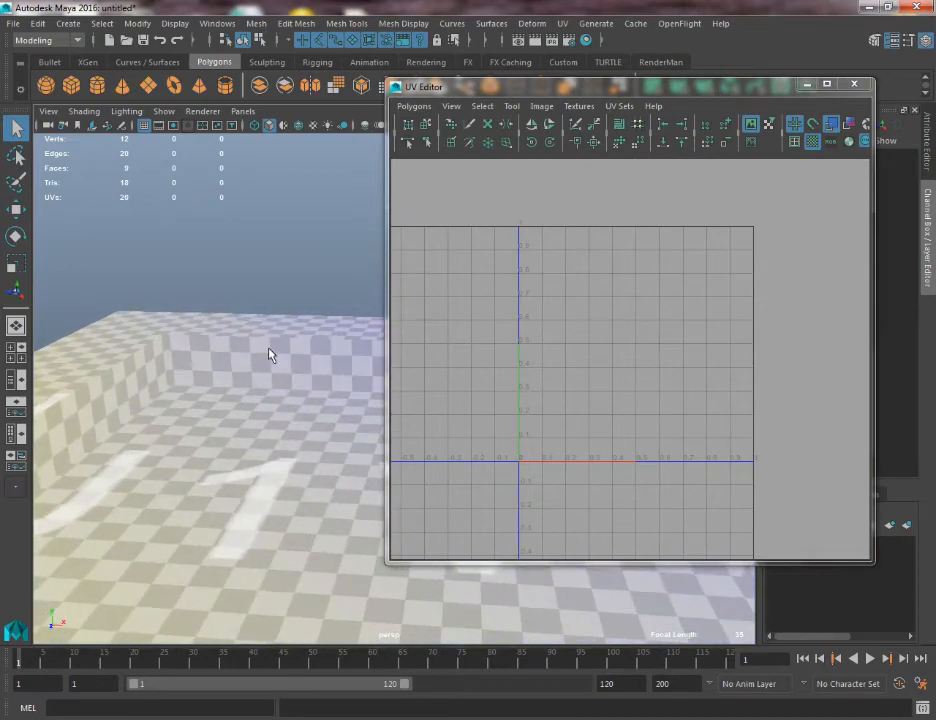
pyautogui.keyDown('alt'); pyautogui.moveTo(268, 354); pyautogui.dragTo(226, 425); pyautogui.keyUp('alt')
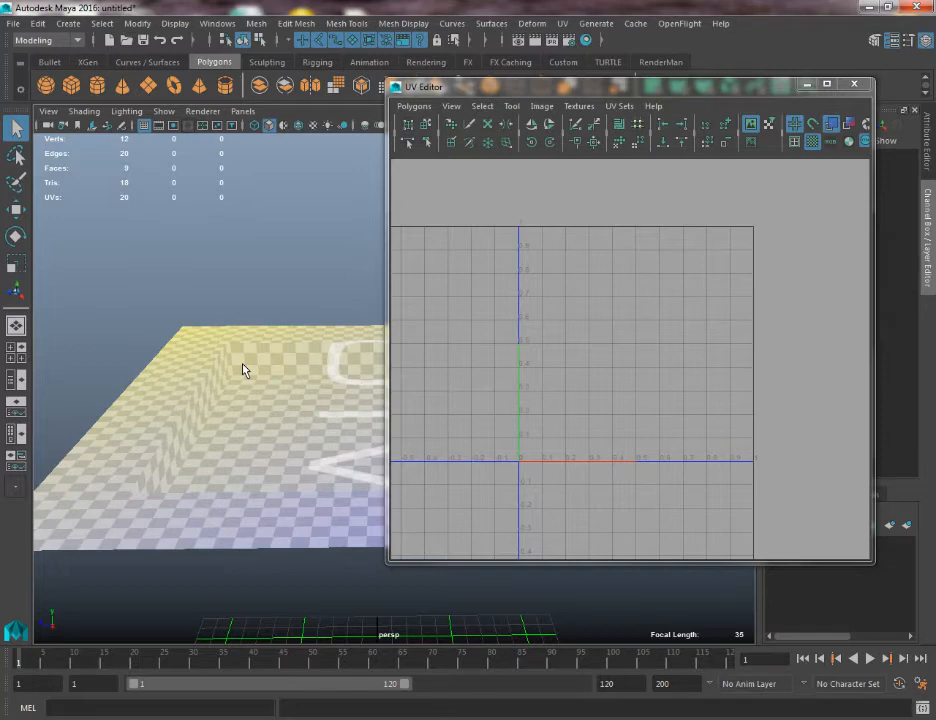
pyautogui.click(228, 419)
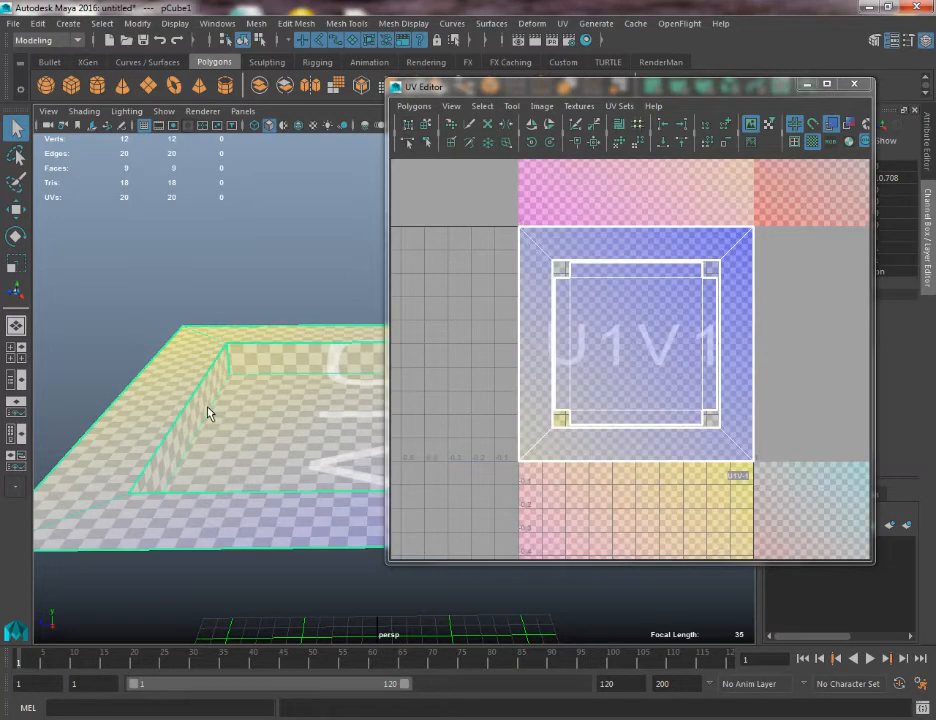
pyautogui.keyDown('alt'); pyautogui.moveTo(207, 410); pyautogui.dragTo(470, 405); pyautogui.keyUp('alt')
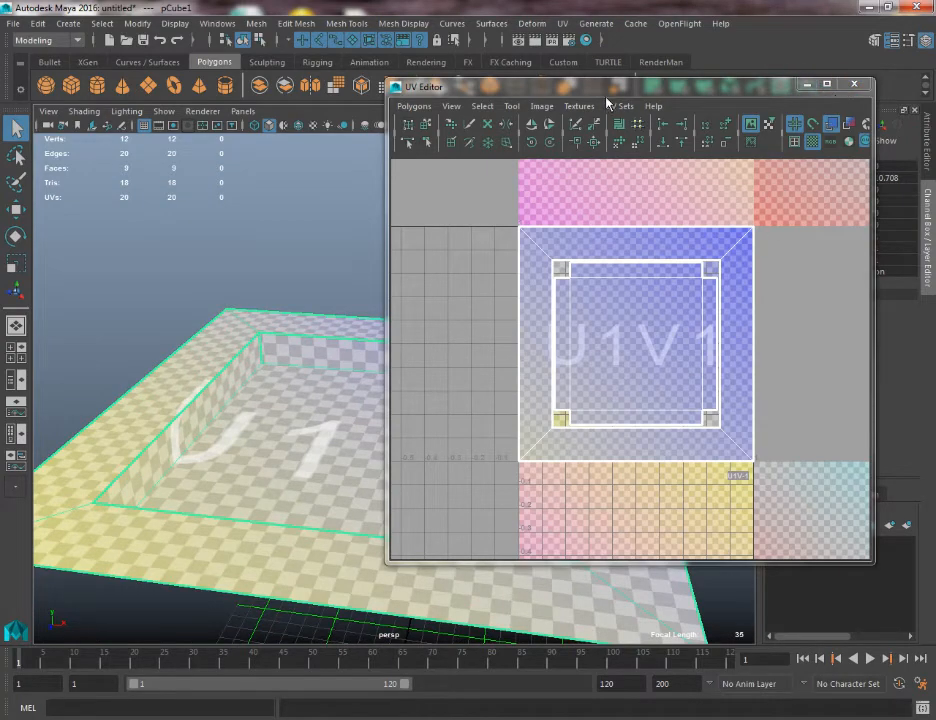
# Move the UV Editor out of the viewport's way and display the panel in plain shaded mode without the checker texture
pyautogui.moveTo(608, 94); pyautogui.dragTo(935, 120)
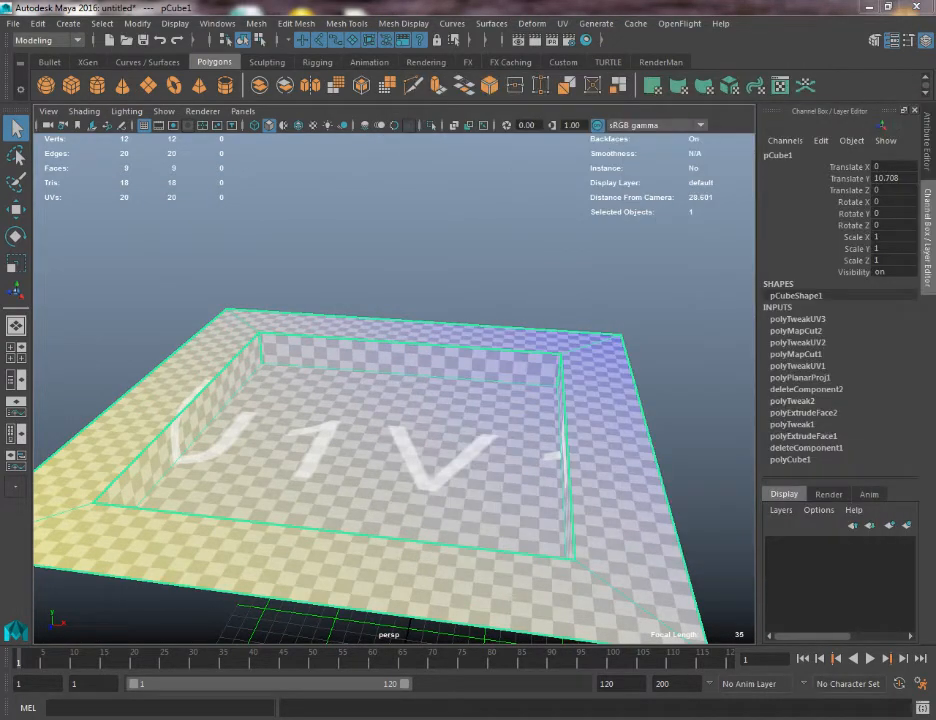
pyautogui.scroll(-4, 462, 428)
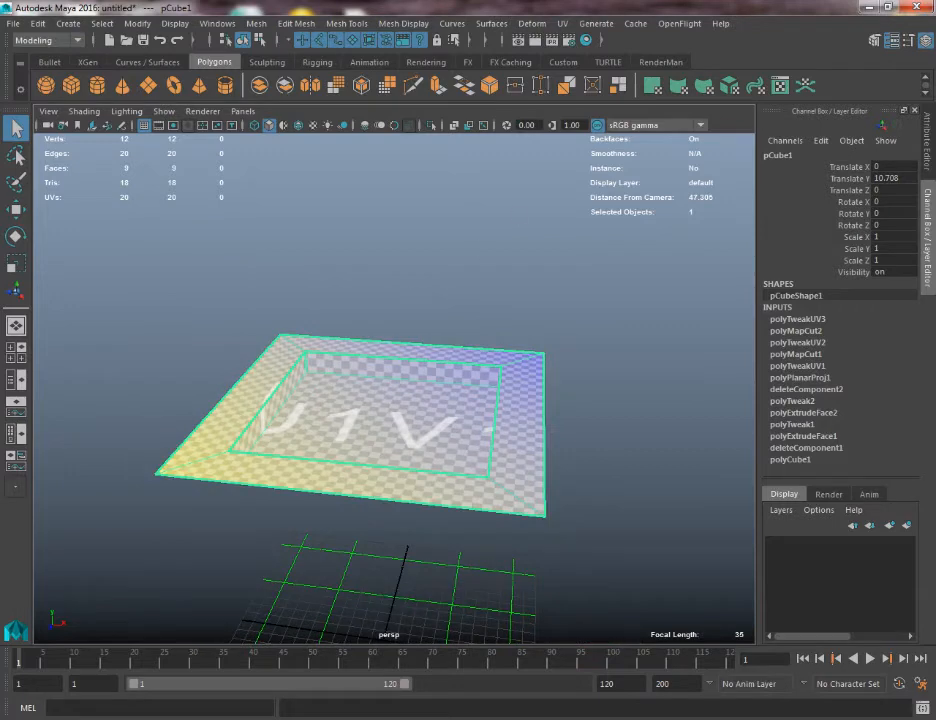
pyautogui.press('5')
pyautogui.keyDown('alt'); pyautogui.moveTo(348, 285); pyautogui.dragTo(447, 330); pyautogui.keyUp('alt')
pyautogui.keyDown('alt'); pyautogui.moveTo(308, 398); pyautogui.dragTo(332, 315, button='middle'); pyautogui.keyUp('alt')
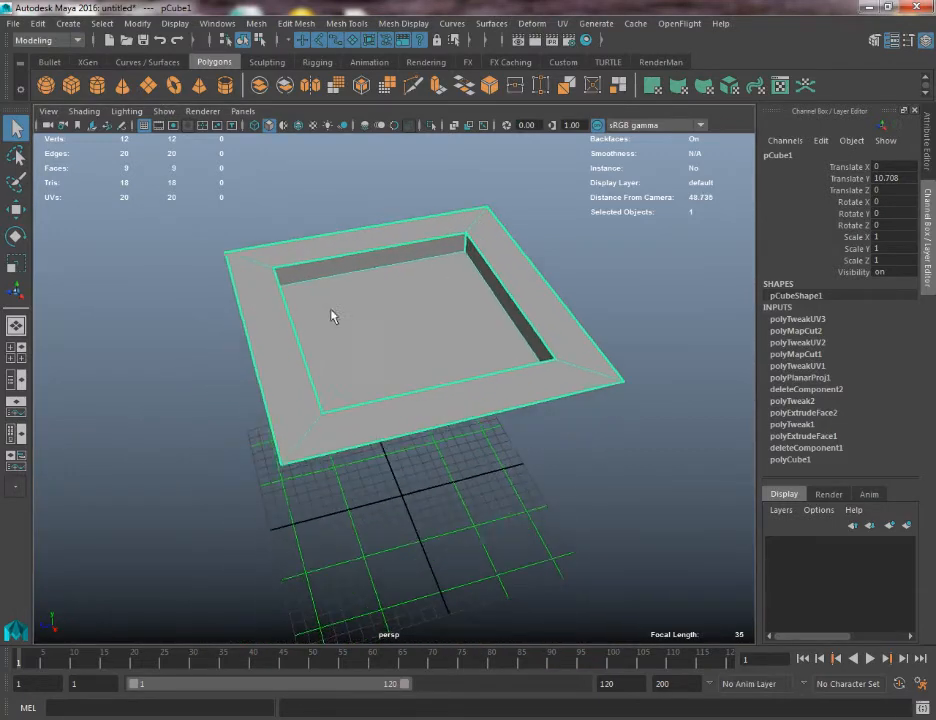
pyautogui.keyDown('alt'); pyautogui.moveTo(332, 315); pyautogui.dragTo(389, 338, button='right'); pyautogui.keyUp('alt')
# Move the panel's pivot onto one of its outer corner vertices
pyautogui.press('w')
pyautogui.keyDown('alt'); pyautogui.moveTo(250, 330); pyautogui.dragTo(410, 338); pyautogui.keyUp('alt')
pyautogui.keyDown('alt'); pyautogui.moveTo(410, 338); pyautogui.dragTo(311, 359, button='right'); pyautogui.keyUp('alt')
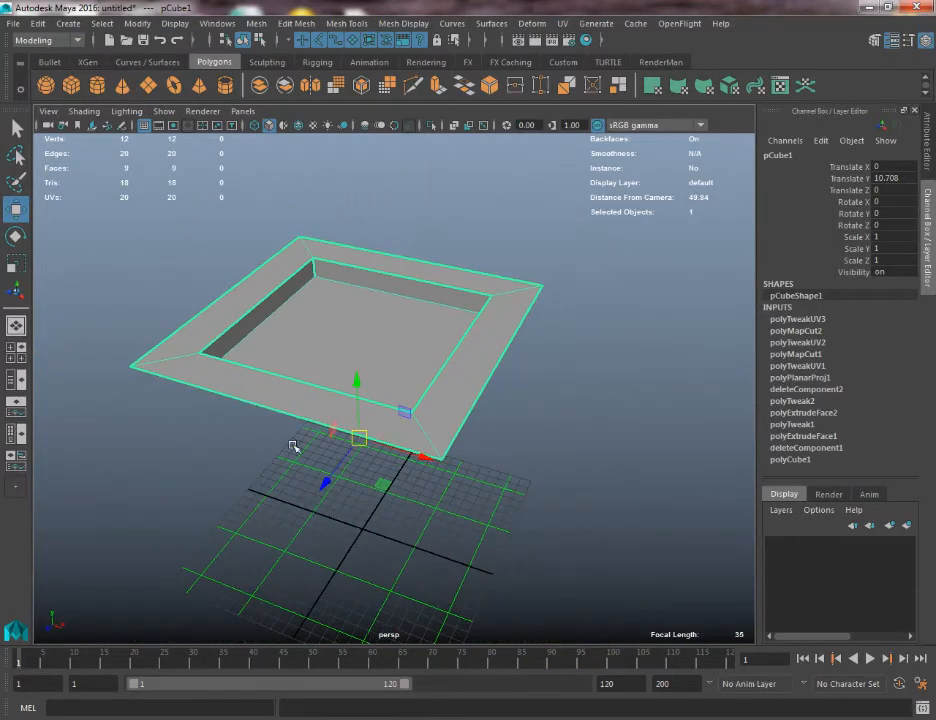
pyautogui.press('d')
pyautogui.moveTo(362, 440); pyautogui.dragTo(168, 378)
# Duplicate the panel, snap the copy to the adjacent corner at X 21.415, and rotate it -90° about Z as a side wall
pyautogui.hotkey('ctrl', 'd')
pyautogui.press('v')
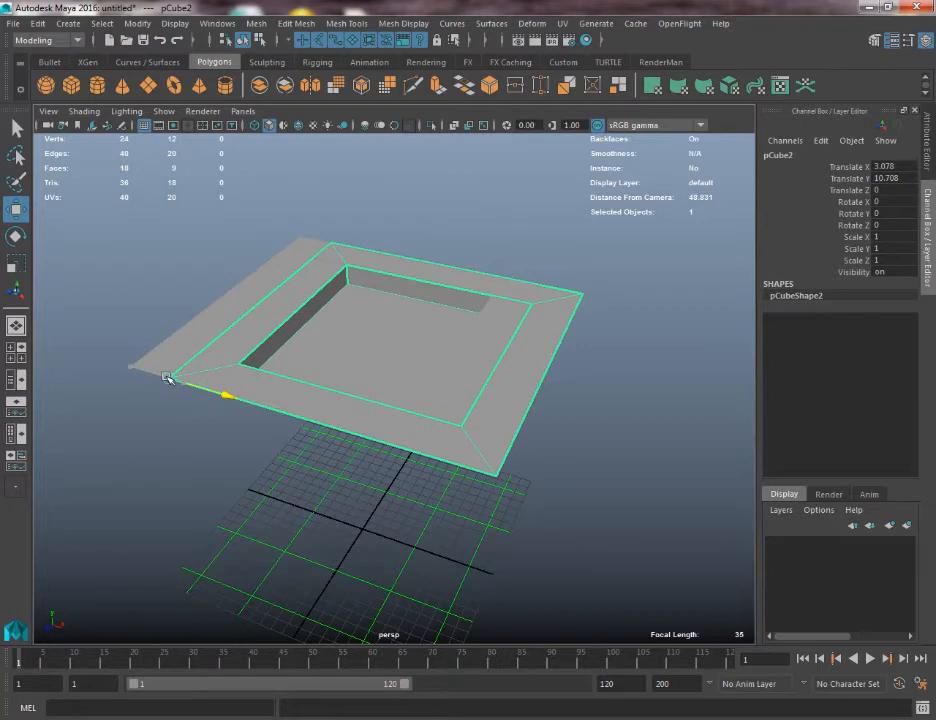
pyautogui.moveTo(168, 378); pyautogui.dragTo(633, 516)
pyautogui.press('e')
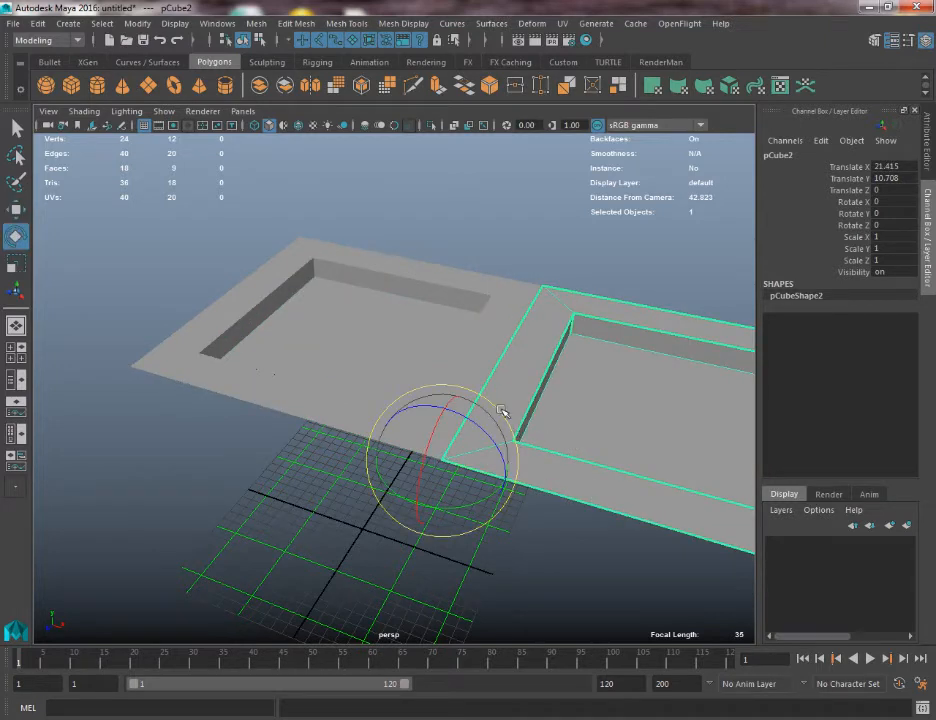
pyautogui.moveTo(476, 425); pyautogui.dragTo(518, 502)
# Duplicate the side wall, snap the copy to the next top corner at Z -21.415, and rotate it to -90° about X
pyautogui.press('w')
pyautogui.hotkey('ctrl', 'd')
pyautogui.moveTo(436, 465); pyautogui.dragTo(542, 288)
pyautogui.press('e')
pyautogui.keyDown('alt'); pyautogui.moveTo(620, 350); pyautogui.dragTo(490, 392); pyautogui.keyUp('alt')
pyautogui.hotkey('ctrl', 'z')
pyautogui.moveTo(600, 477); pyautogui.dragTo(351, 492)
# Duplicate the second wall, snap the copy to the top corner at X 0, and set its X rotation to 180°
pyautogui.press('w')
pyautogui.hotkey('ctrl', 'd')
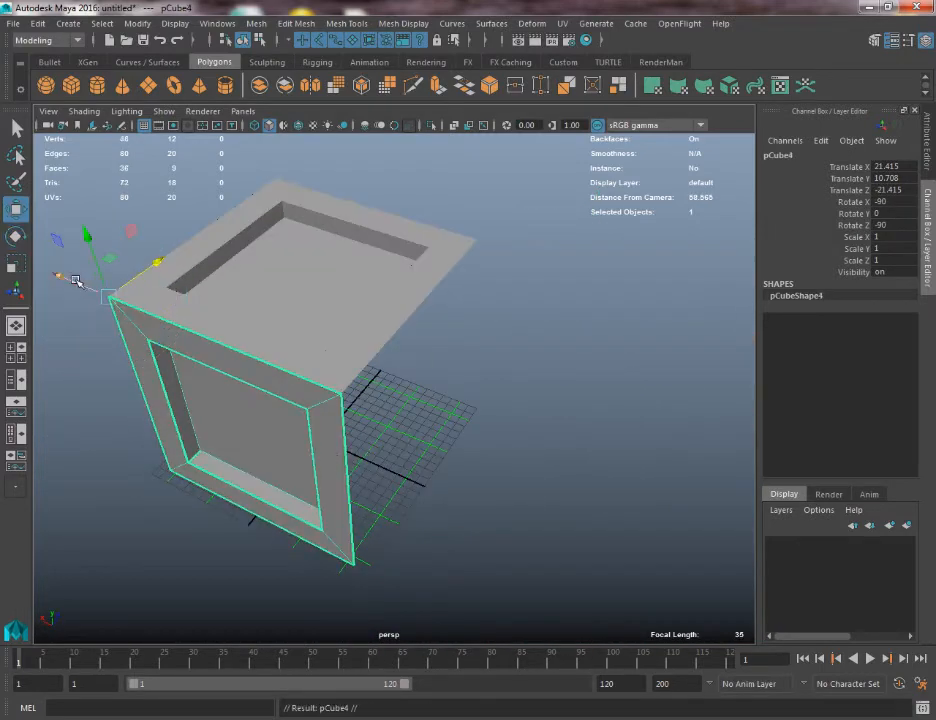
pyautogui.moveTo(77, 282); pyautogui.dragTo(316, 428)
pyautogui.press('e')
pyautogui.press('w')
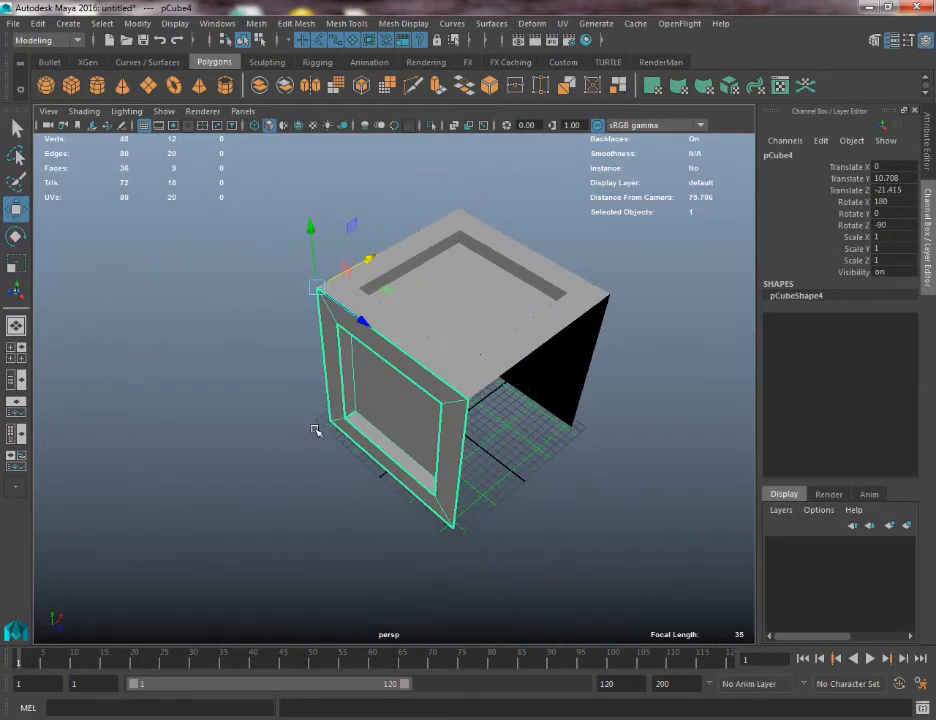
# Duplicate the third wall, snap the copy to the top corner at Z 0, and set its X rotation to 90°
pyautogui.hotkey('ctrl', 'd')
pyautogui.moveTo(358, 319); pyautogui.dragTo(551, 442)
pyautogui.press('e')
pyautogui.press('w')
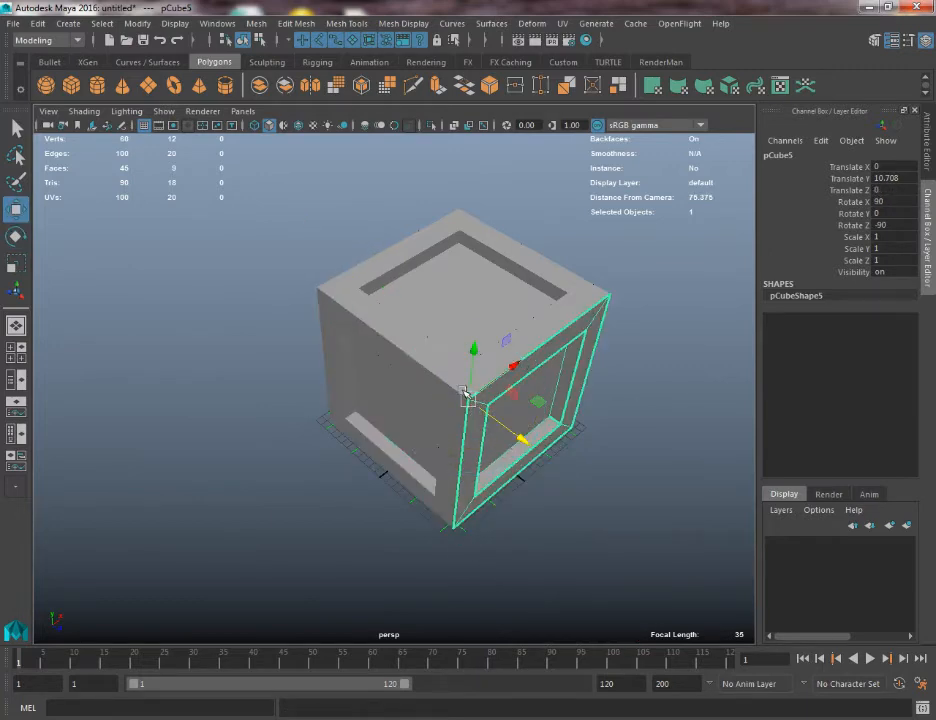
# Duplicate the fourth wall, move the copy down to the lower corner, and rotate it flat to close the crate's underside
pyautogui.hotkey('ctrl', 'd')
pyautogui.click(473, 352)
pyautogui.moveTo(460, 551); pyautogui.dragTo(464, 568, button='middle')
pyautogui.press('e')
pyautogui.keyDown('alt'); pyautogui.moveTo(464, 568); pyautogui.dragTo(516, 547); pyautogui.keyUp('alt')
pyautogui.click(516, 547)
pyautogui.keyDown('alt'); pyautogui.moveTo(398, 258); pyautogui.dragTo(336, 418); pyautogui.keyUp('alt')
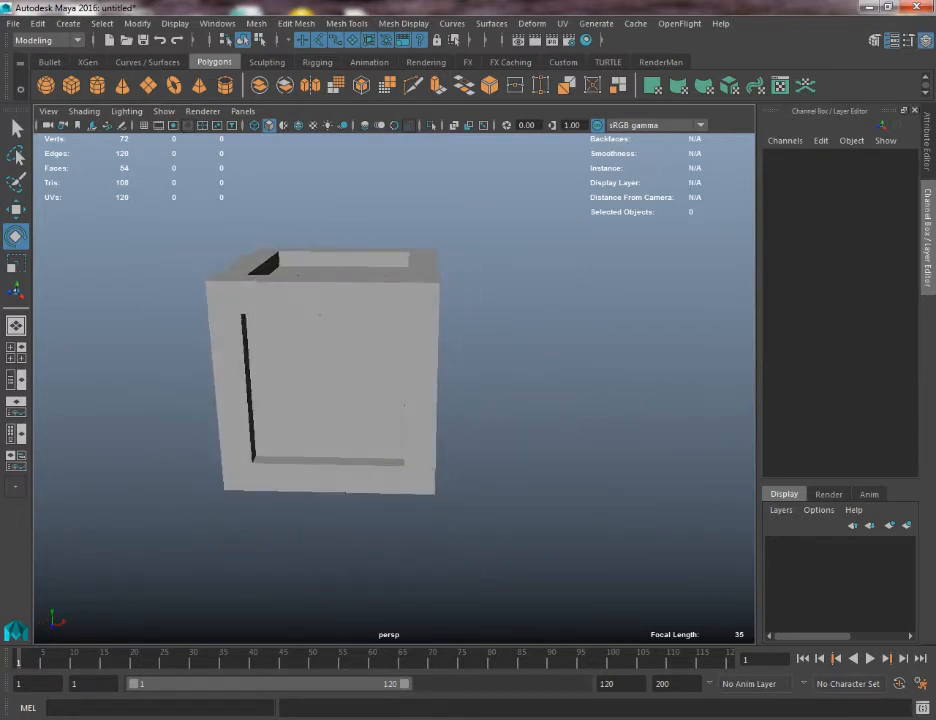
# Bring the UV Editor back beside the crate and examine the UV layout of individual side panels
pyautogui.moveTo(935, 108); pyautogui.dragTo(783, 112)
pyautogui.click(345, 270)
pyautogui.keyDown('alt'); pyautogui.moveTo(182, 397); pyautogui.dragTo(209, 392); pyautogui.keyUp('alt')
pyautogui.press('f')
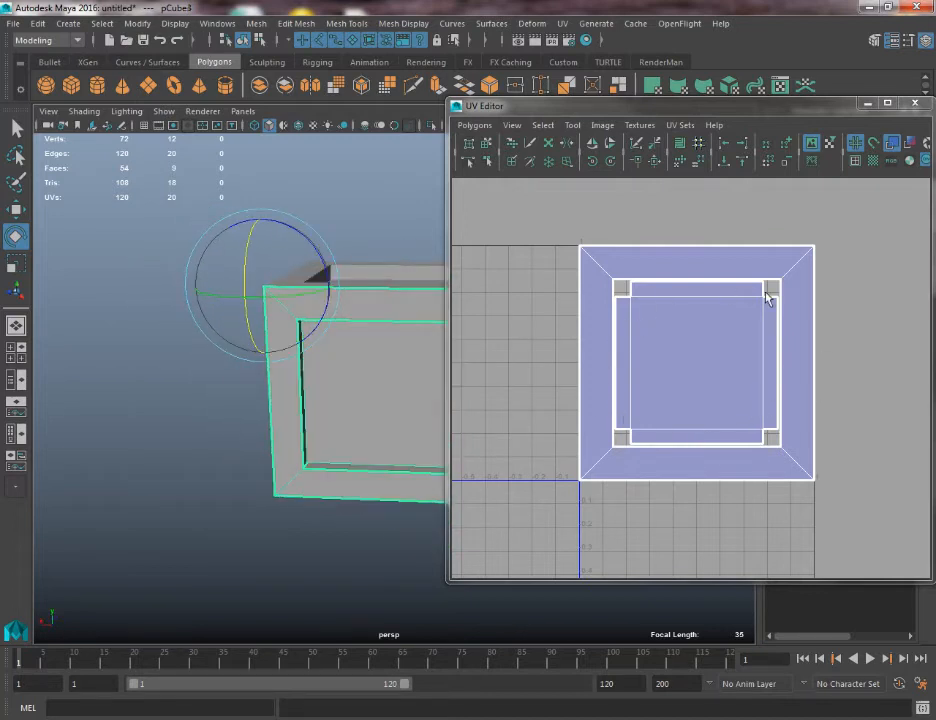
pyautogui.keyDown('alt'); pyautogui.moveTo(289, 413); pyautogui.dragTo(476, 440); pyautogui.keyUp('alt')
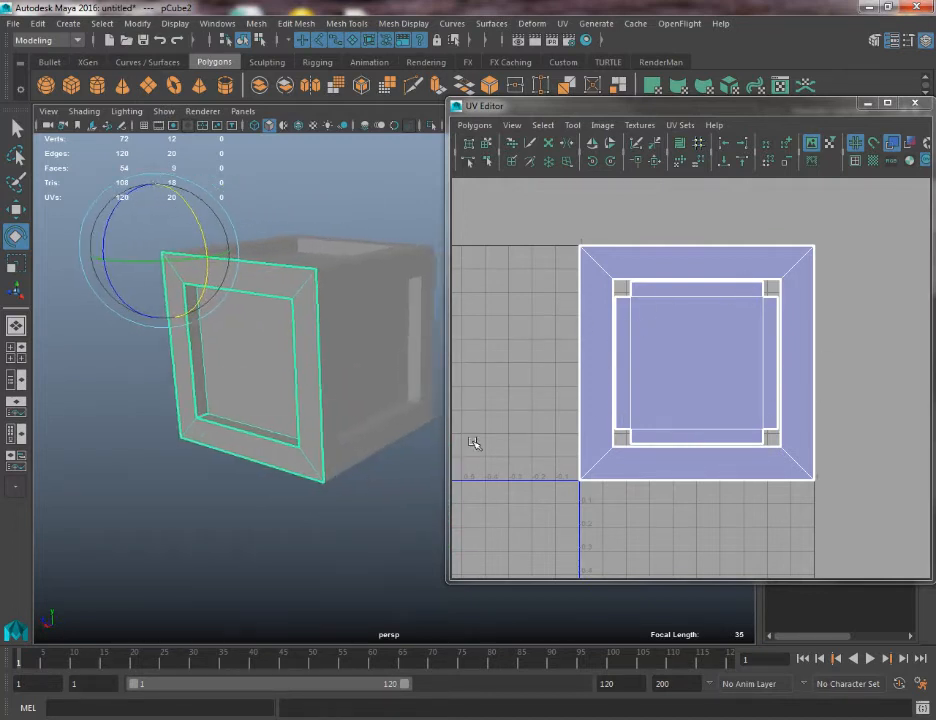
pyautogui.keyDown('alt'); pyautogui.moveTo(701, 459); pyautogui.dragTo(671, 265, button='right'); pyautogui.keyUp('alt')
pyautogui.keyDown('alt'); pyautogui.moveTo(606, 366); pyautogui.dragTo(669, 295, button='middle'); pyautogui.keyUp('alt')
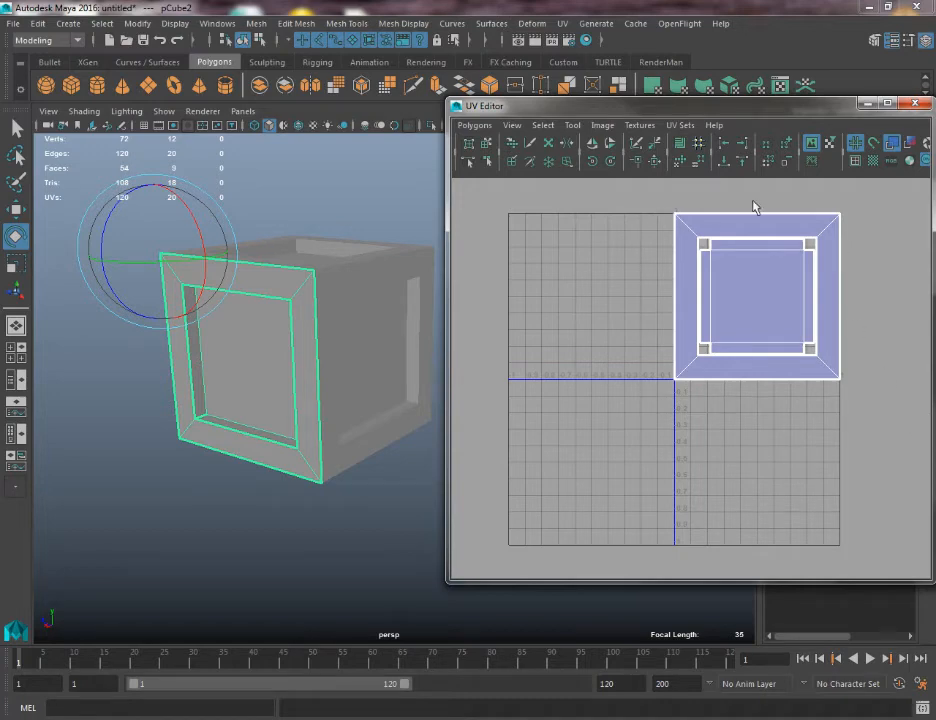
# Select another side panel and the top panel in turn to compare their UV layouts
pyautogui.keyDown('alt'); pyautogui.moveTo(401, 321); pyautogui.dragTo(380, 327); pyautogui.keyUp('alt')
pyautogui.click(380, 327)
pyautogui.press('q')
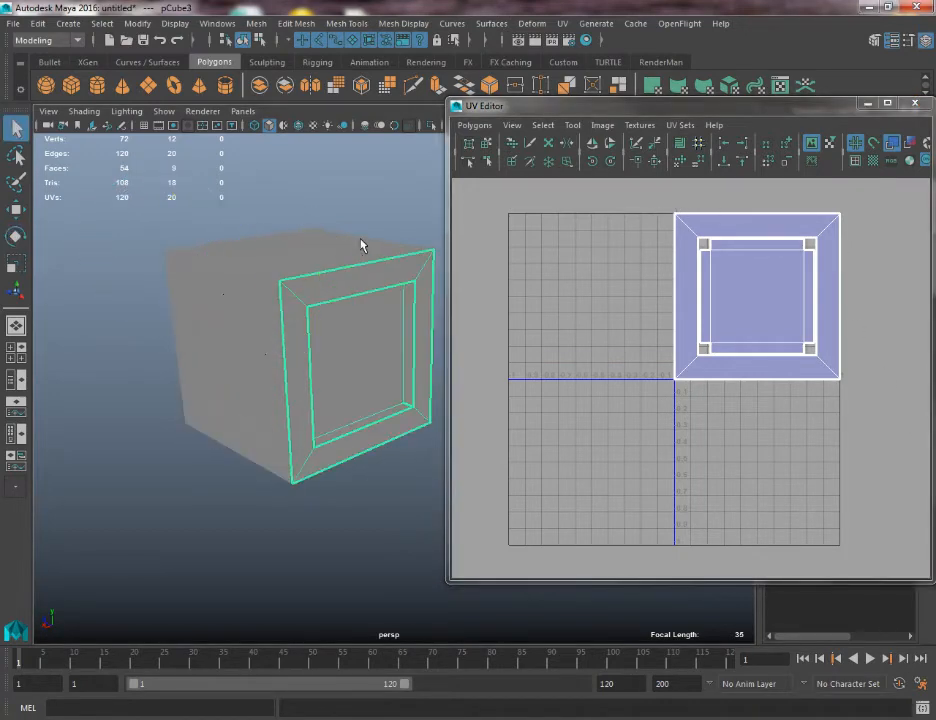
pyautogui.click(361, 242)
# Select the crate's six panels one after another to see how their UV shells stack on each other
pyautogui.click(249, 353)
pyautogui.keyDown('alt'); pyautogui.moveTo(249, 353); pyautogui.dragTo(300, 404); pyautogui.keyUp('alt')
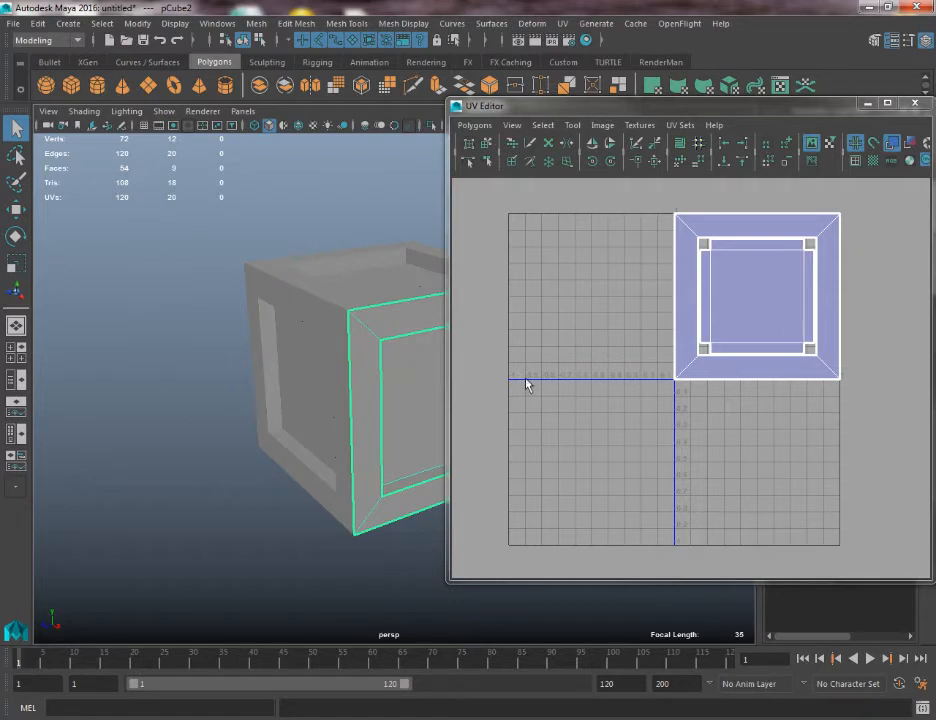
pyautogui.keyDown('shift'); pyautogui.click(292, 359); pyautogui.keyUp('shift')
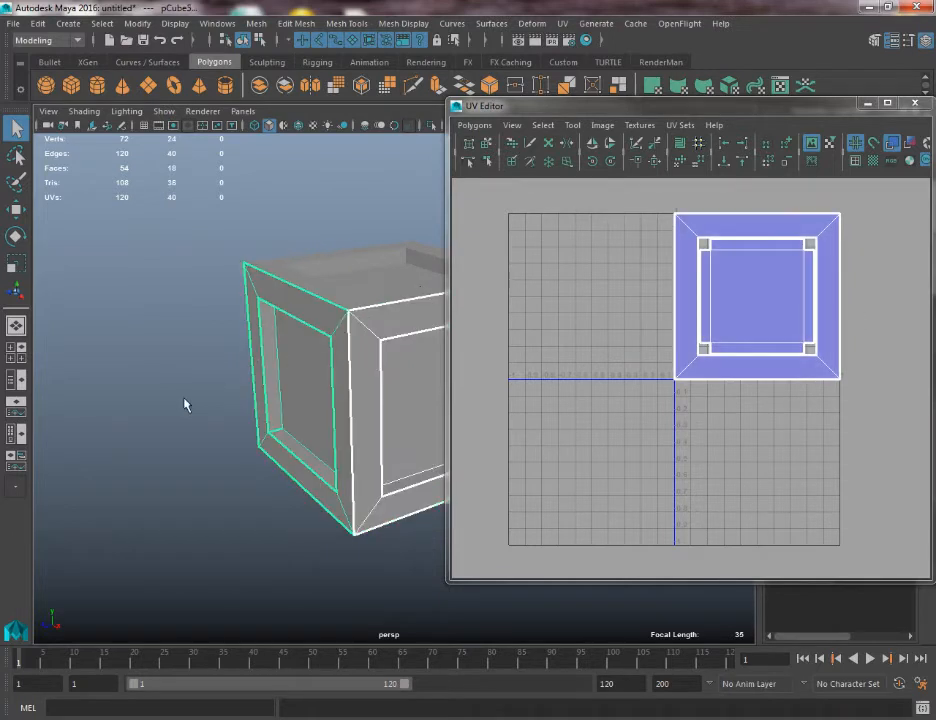
pyautogui.keyDown('alt'); pyautogui.moveTo(184, 400); pyautogui.dragTo(335, 403); pyautogui.keyUp('alt')
pyautogui.keyDown('alt'); pyautogui.moveTo(335, 403); pyautogui.dragTo(121, 370, button='middle'); pyautogui.keyUp('alt')
pyautogui.keyDown('shift'); pyautogui.click(142, 336); pyautogui.keyUp('shift')
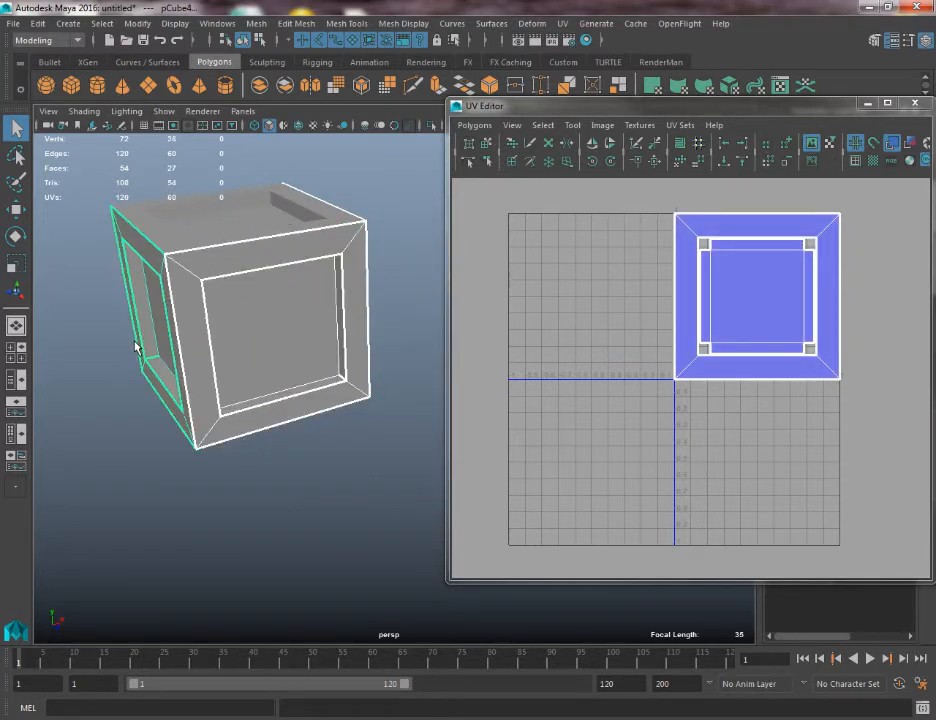
pyautogui.keyDown('alt'); pyautogui.moveTo(136, 347); pyautogui.dragTo(365, 256); pyautogui.keyUp('alt')
pyautogui.keyDown('shift'); pyautogui.click(274, 400); pyautogui.keyUp('shift')
pyautogui.keyDown('shift'); pyautogui.click(345, 340); pyautogui.keyUp('shift')
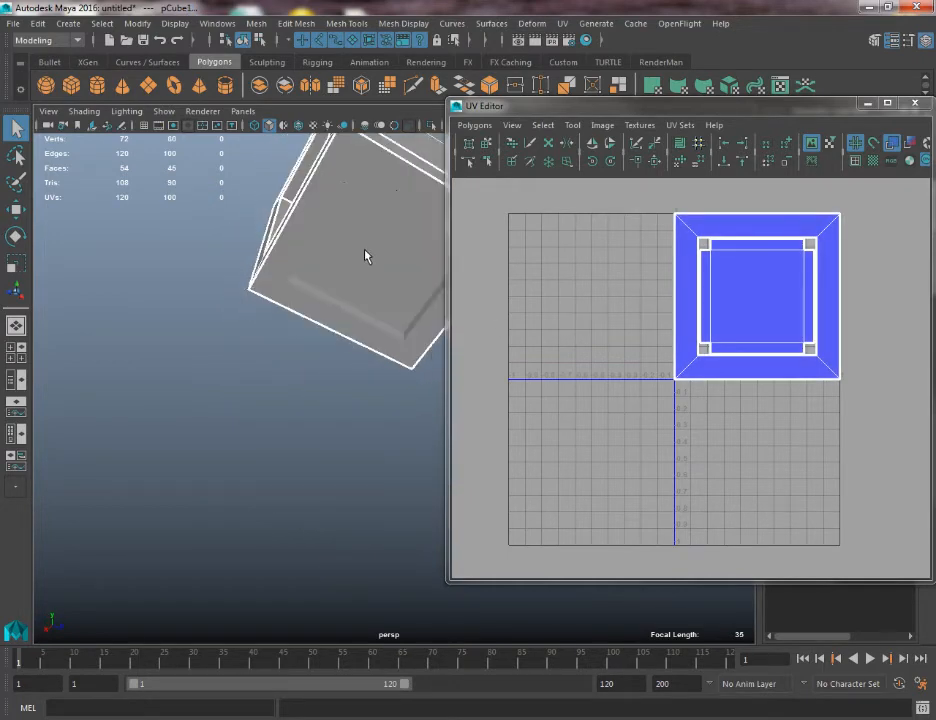
pyautogui.keyDown('shift'); pyautogui.click(313, 327); pyautogui.keyUp('shift')
pyautogui.keyDown('alt'); pyautogui.moveTo(313, 327); pyautogui.dragTo(220, 314); pyautogui.keyUp('alt')
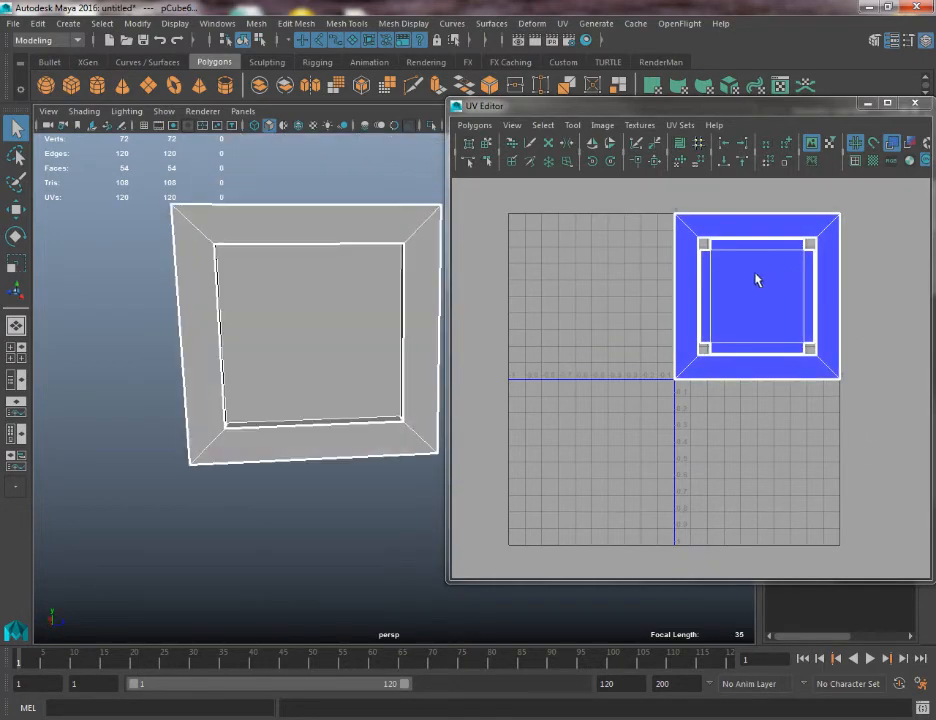
# Select only one side panel and examine its UV shell up close
pyautogui.click(364, 340)
pyautogui.keyDown('alt'); pyautogui.moveTo(640, 345); pyautogui.dragTo(798, 385, button='right'); pyautogui.keyUp('alt')
pyautogui.keyDown('alt'); pyautogui.moveTo(798, 229); pyautogui.dragTo(719, 303, button='middle'); pyautogui.keyUp('alt')
pyautogui.keyDown('alt'); pyautogui.moveTo(664, 351); pyautogui.dragTo(684, 358, button='right'); pyautogui.keyUp('alt')
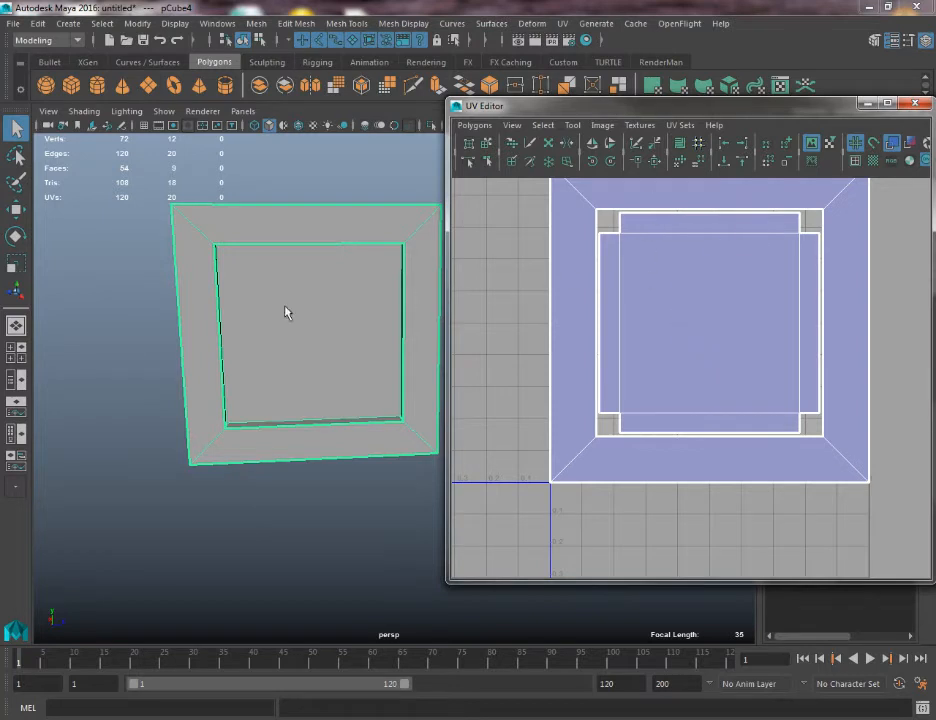
# Add the remaining panels to the selection and examine the overlapping UVs of the whole crate in the UV tile
pyautogui.keyDown('alt'); pyautogui.moveTo(285, 307); pyautogui.dragTo(271, 275); pyautogui.keyUp('alt')
pyautogui.keyDown('shift'); pyautogui.click(271, 275); pyautogui.keyUp('shift')
pyautogui.keyDown('alt'); pyautogui.moveTo(163, 322); pyautogui.dragTo(314, 318); pyautogui.keyUp('alt')
pyautogui.keyDown('shift'); pyautogui.click(429, 381); pyautogui.keyUp('shift')
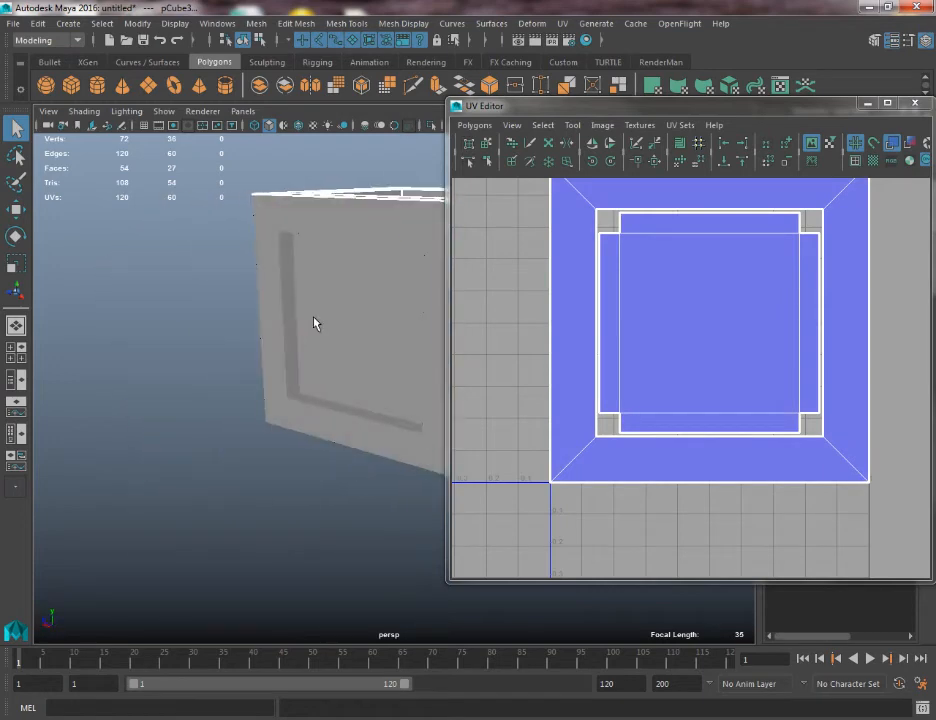
pyautogui.keyDown('shift'); pyautogui.click(314, 323); pyautogui.keyUp('shift')
pyautogui.keyDown('alt'); pyautogui.moveTo(314, 323); pyautogui.dragTo(60, 412, button='middle'); pyautogui.keyUp('alt')
pyautogui.scroll(-4, 80, 395)
pyautogui.moveTo(163, 290); pyautogui.dragTo(381, 536)
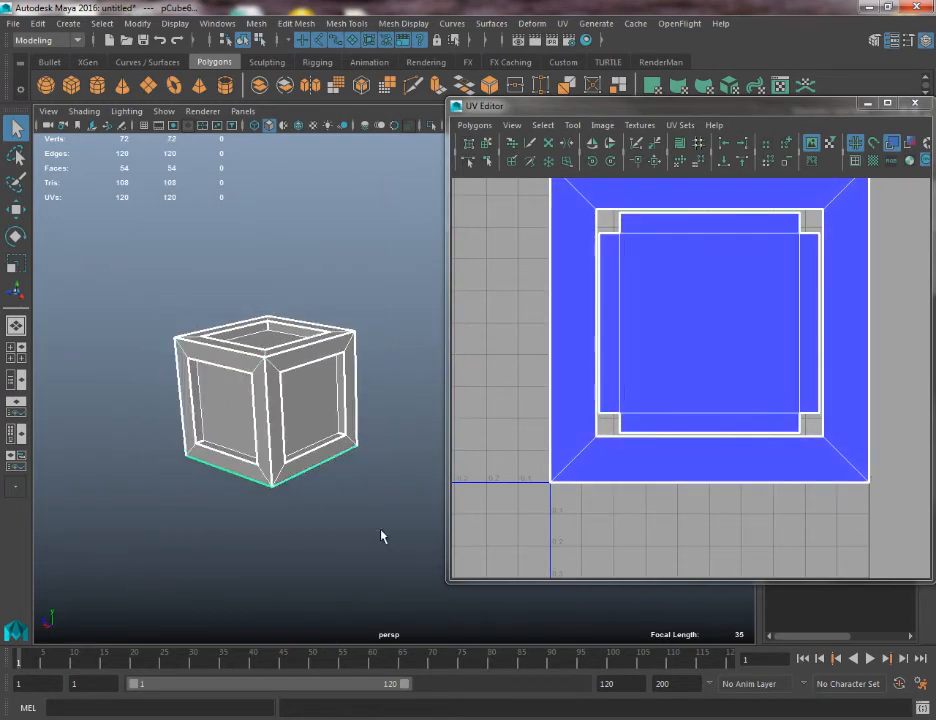
pyautogui.scroll(-5, 618, 246)
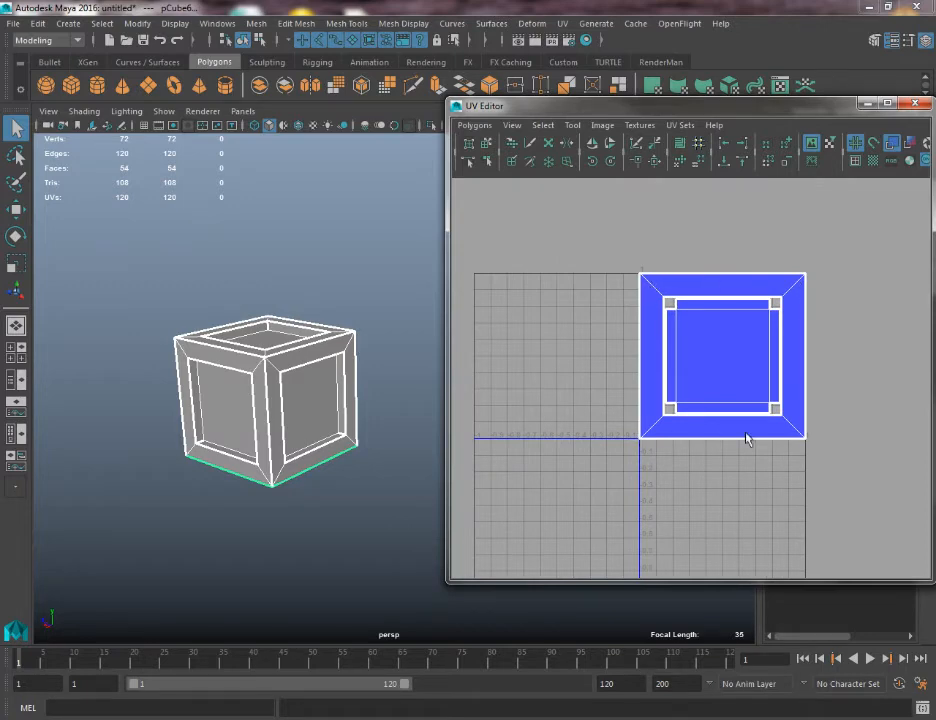
pyautogui.keyDown('alt'); pyautogui.moveTo(670, 446); pyautogui.dragTo(635, 485, button='middle'); pyautogui.keyUp('alt')
pyautogui.scroll(3, 729, 409)
pyautogui.scroll(3, 641, 426)
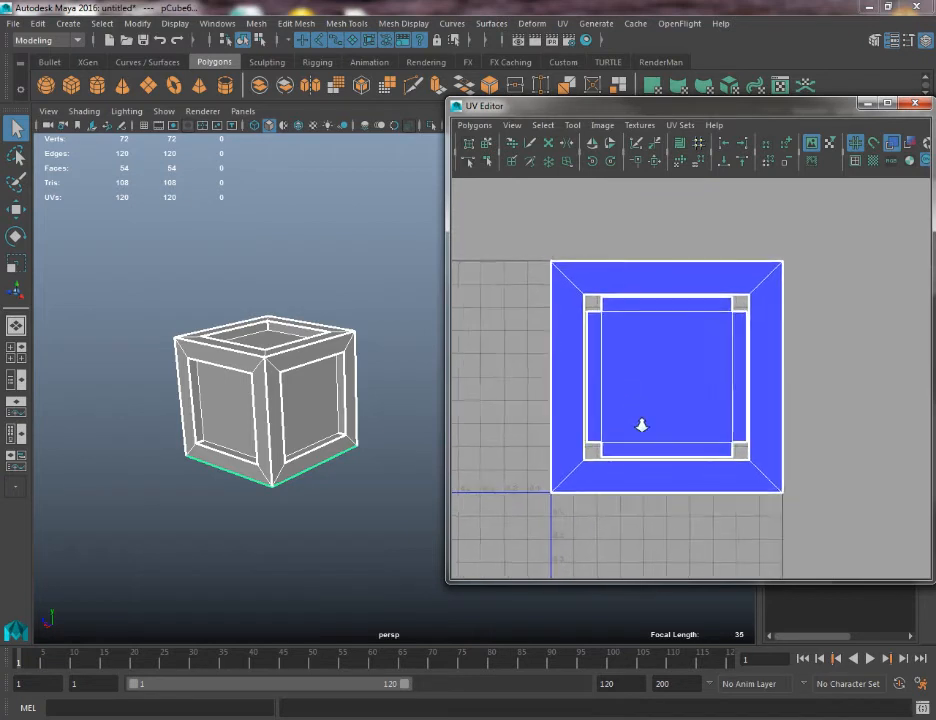
# Deselect the crate, then select the top and a side panel individually to check their UV placement
pyautogui.click(295, 224)
pyautogui.keyDown('alt'); pyautogui.moveTo(711, 364); pyautogui.dragTo(739, 338, button='middle'); pyautogui.keyUp('alt')
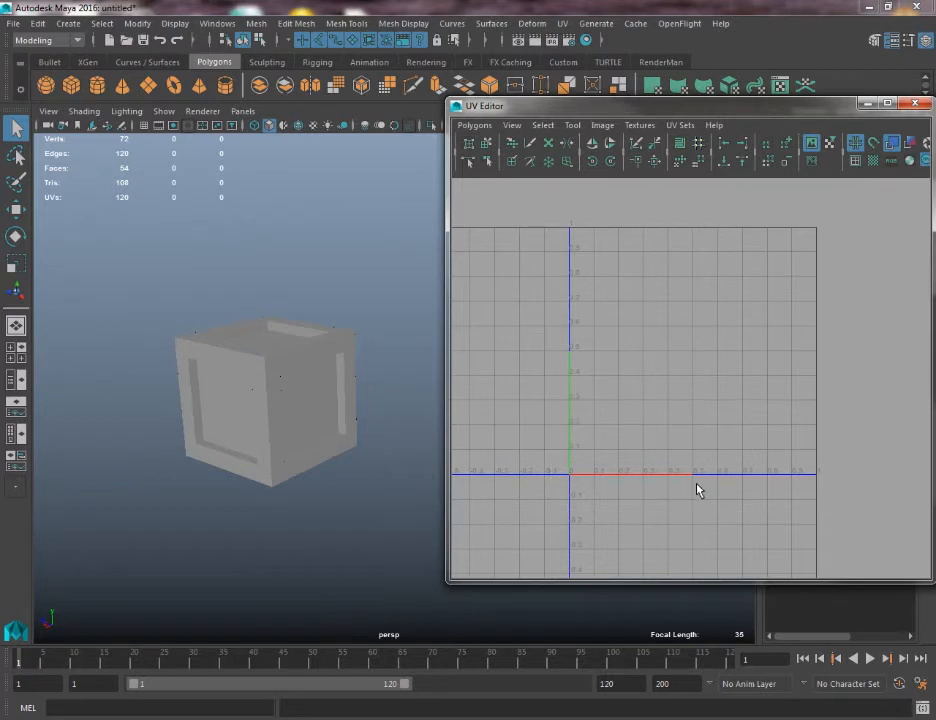
pyautogui.moveTo(519, 348); pyautogui.dragTo(869, 349)
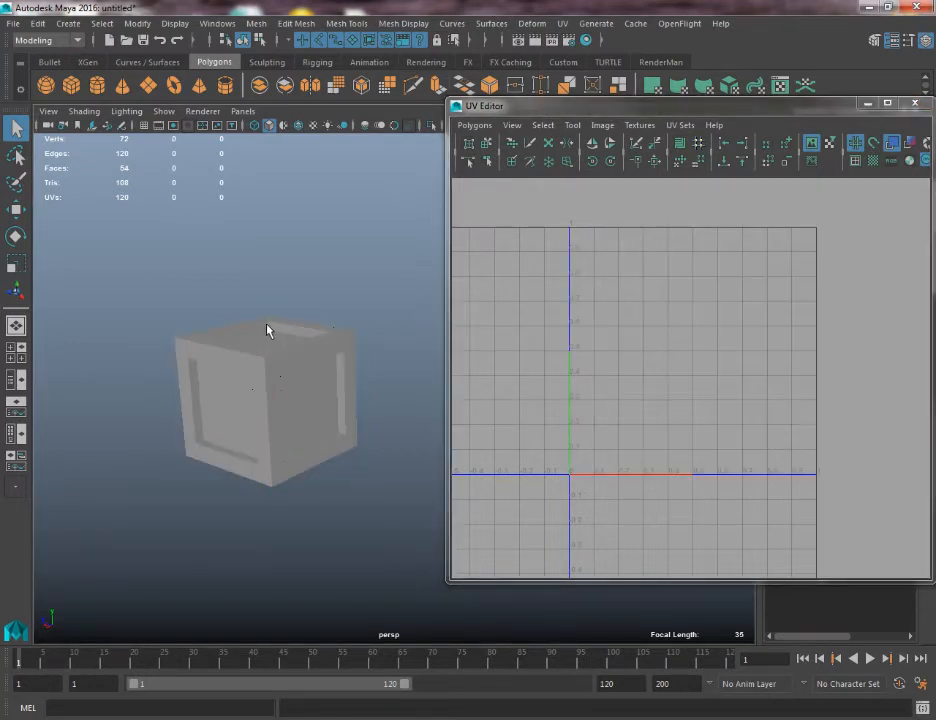
pyautogui.click(267, 330)
pyautogui.click(223, 395)
pyautogui.keyDown('alt'); pyautogui.moveTo(163, 405); pyautogui.dragTo(292, 405); pyautogui.keyUp('alt')
pyautogui.scroll(-3, 540, 455)
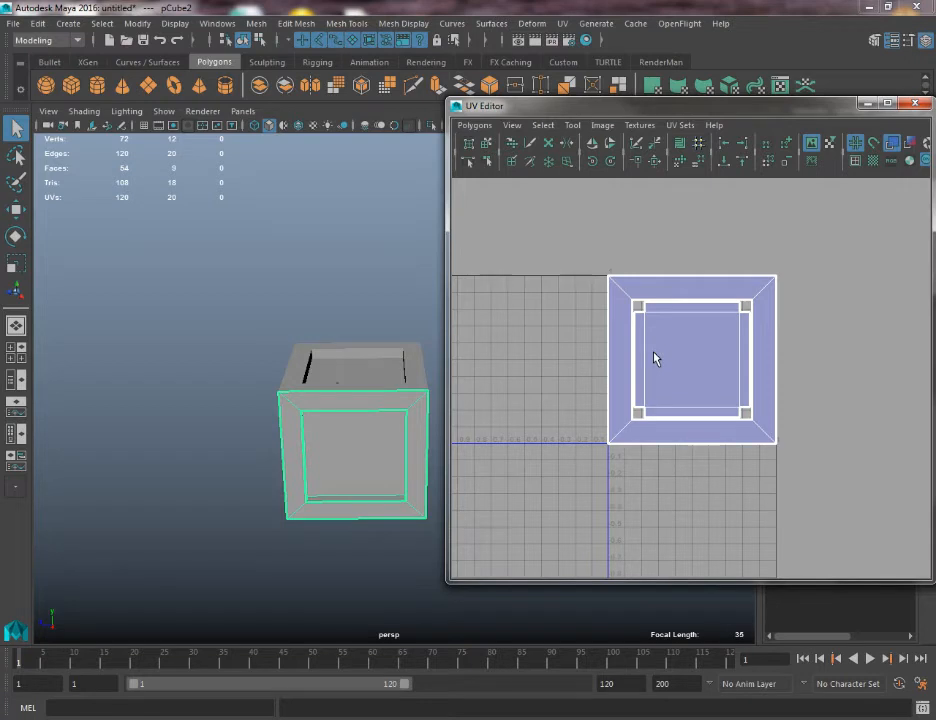
pyautogui.keyDown('alt'); pyautogui.moveTo(271, 388); pyautogui.dragTo(342, 456, button='middle'); pyautogui.keyUp('alt')
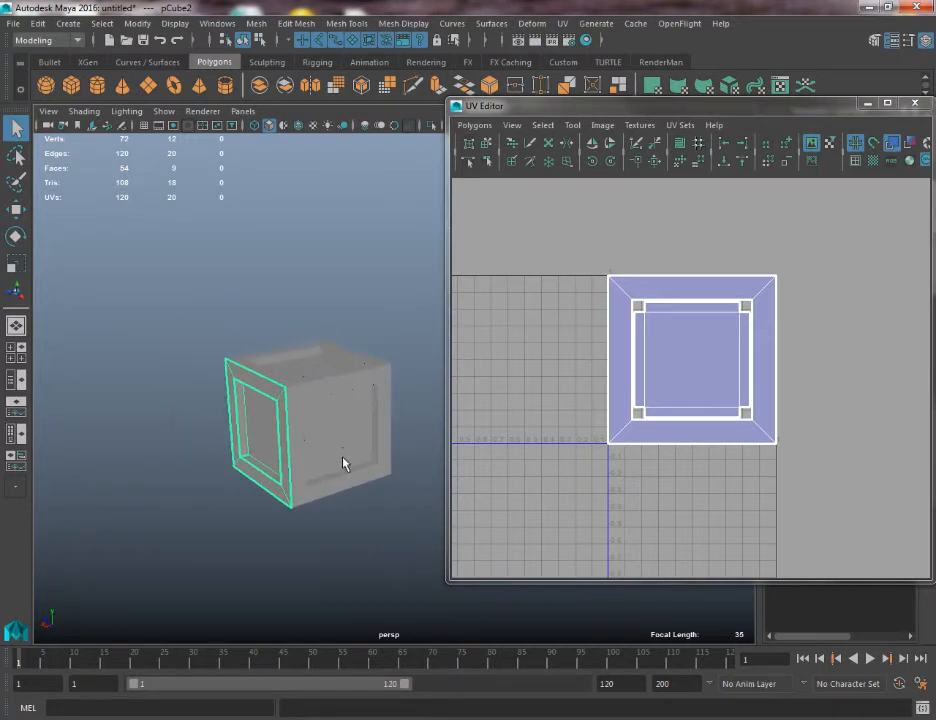
# Examine the empty UV quadrants around the side panel's shell, then the crate's top panel and its UV shell
pyautogui.keyDown('alt'); pyautogui.moveTo(575, 455); pyautogui.dragTo(628, 370, button='middle'); pyautogui.keyUp('alt')
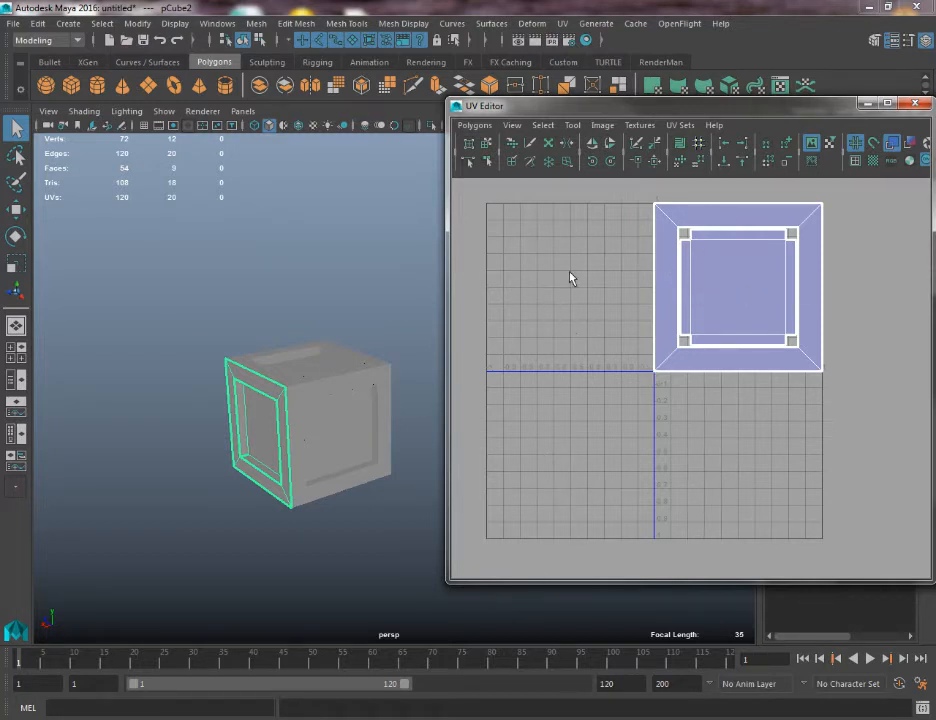
pyautogui.moveTo(494, 211); pyautogui.dragTo(628, 377)
pyautogui.moveTo(494, 389); pyautogui.dragTo(669, 540)
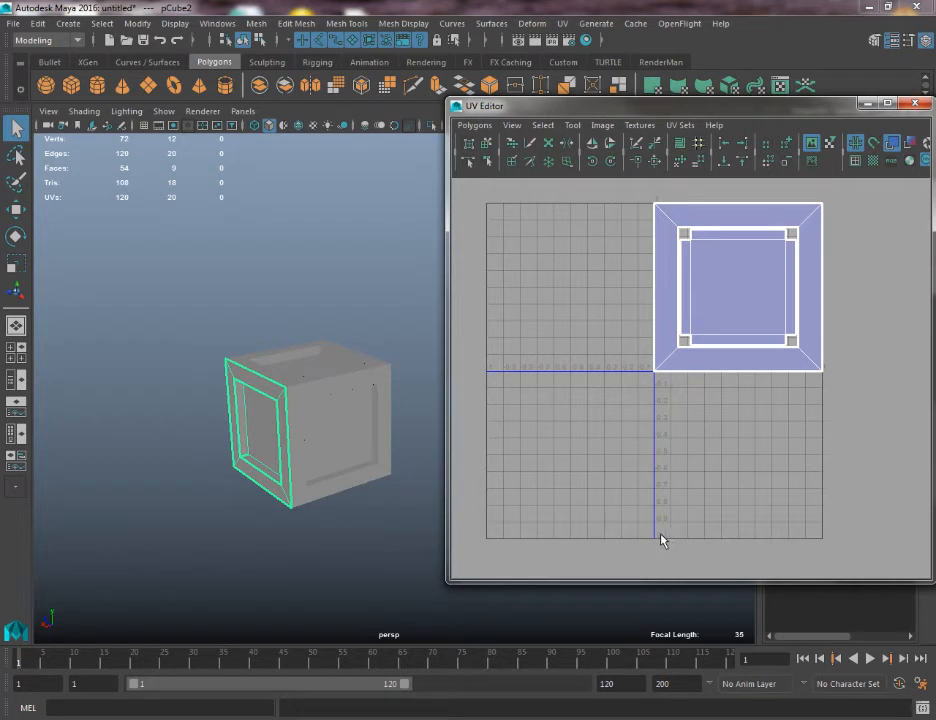
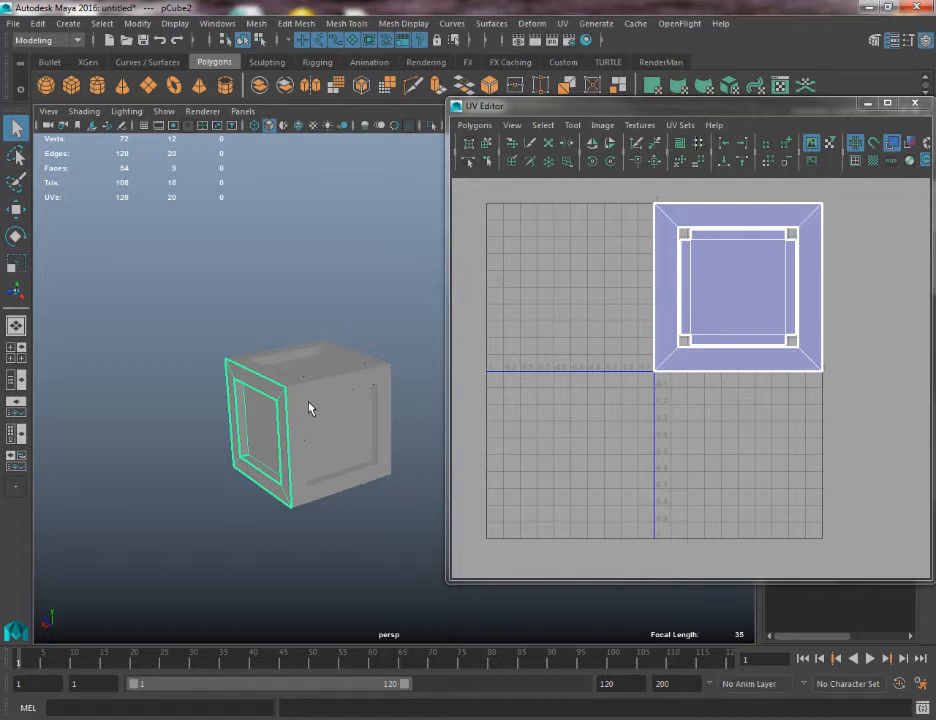
pyautogui.keyDown('alt'); pyautogui.moveTo(340, 410); pyautogui.dragTo(280, 372); pyautogui.keyUp('alt')
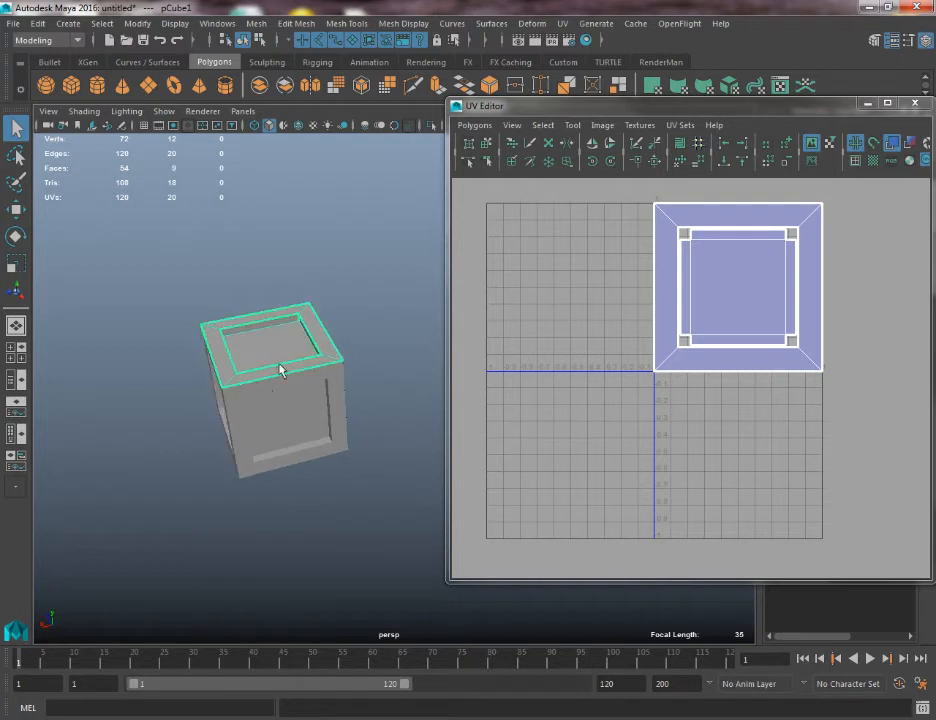
pyautogui.moveTo(194, 407)
pyautogui.keyDown('alt'); pyautogui.mouseDown()
pyautogui.moveTo(255, 410)
pyautogui.moveTo(176, 410)
pyautogui.moveTo(185, 407)
pyautogui.mouseUp(); pyautogui.keyUp('alt')
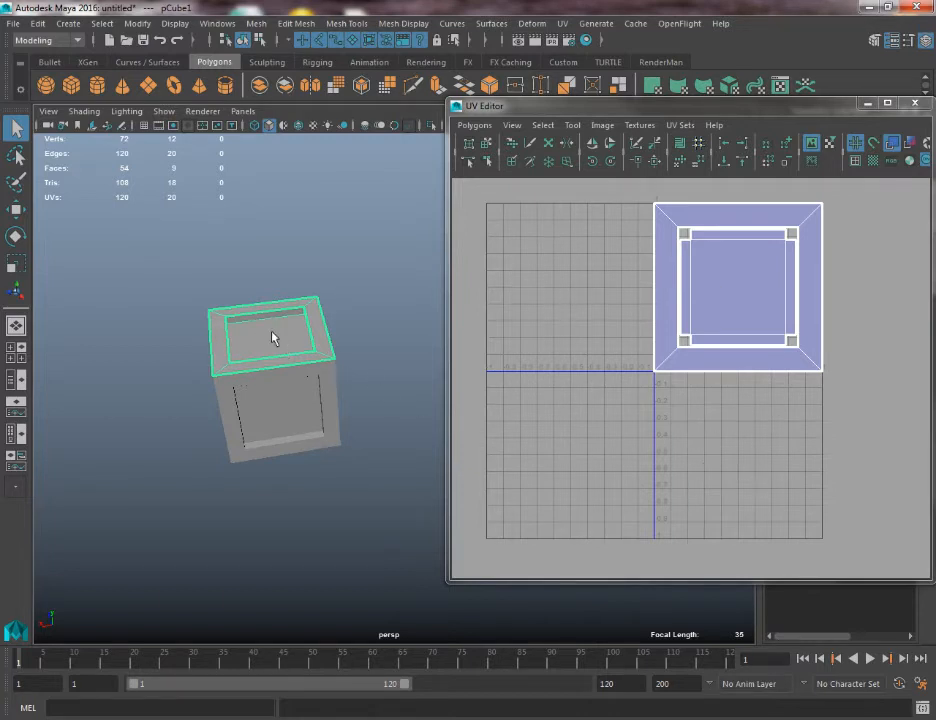
pyautogui.keyDown('alt'); pyautogui.moveTo(249, 334); pyautogui.dragTo(267, 366); pyautogui.keyUp('alt')
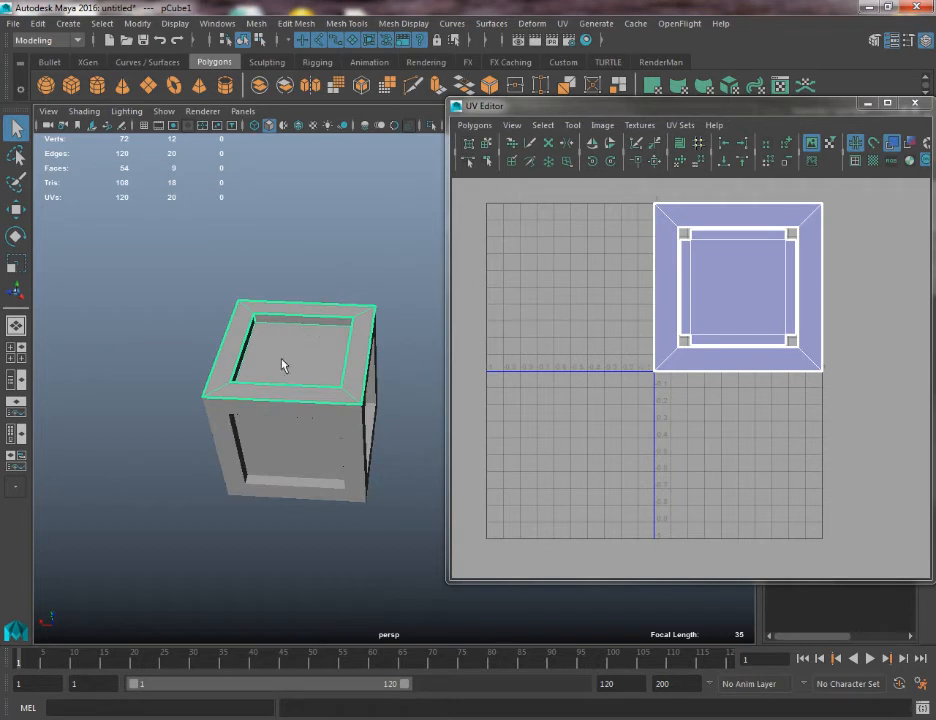
# Select all UV faces of the crate's top panel and move its shell horizontally into the upper-left quadrant of the UV grid
pyautogui.moveTo(163, 230); pyautogui.dragTo(435, 591)
pyautogui.moveTo(339, 542)
pyautogui.keyDown('alt'); pyautogui.mouseDown()
pyautogui.moveTo(311, 553)
pyautogui.moveTo(325, 532)
pyautogui.mouseUp(); pyautogui.keyUp('alt')
pyautogui.click(306, 321)
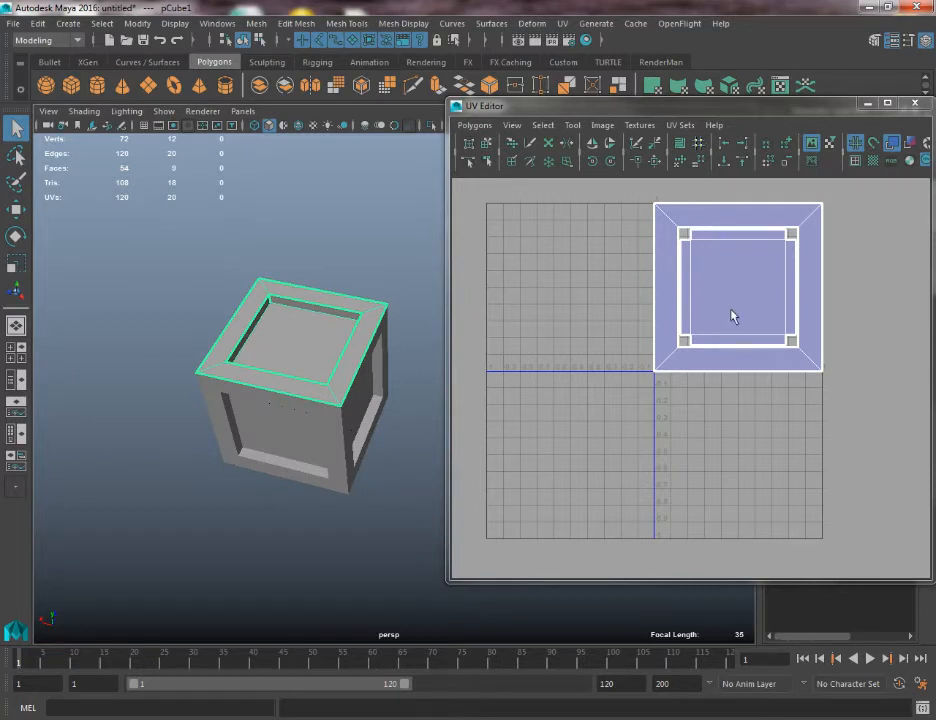
pyautogui.moveTo(731, 295); pyautogui.dragTo(731, 334, button='right')
pyautogui.moveTo(844, 182); pyautogui.dragTo(600, 424)
pyautogui.press('w')
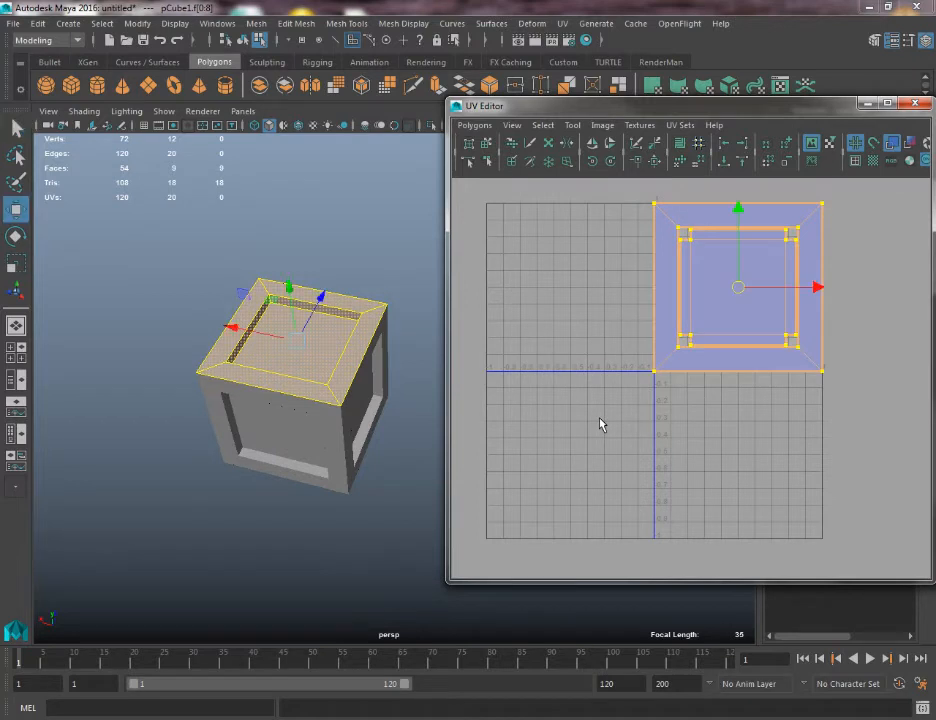
pyautogui.press('b')
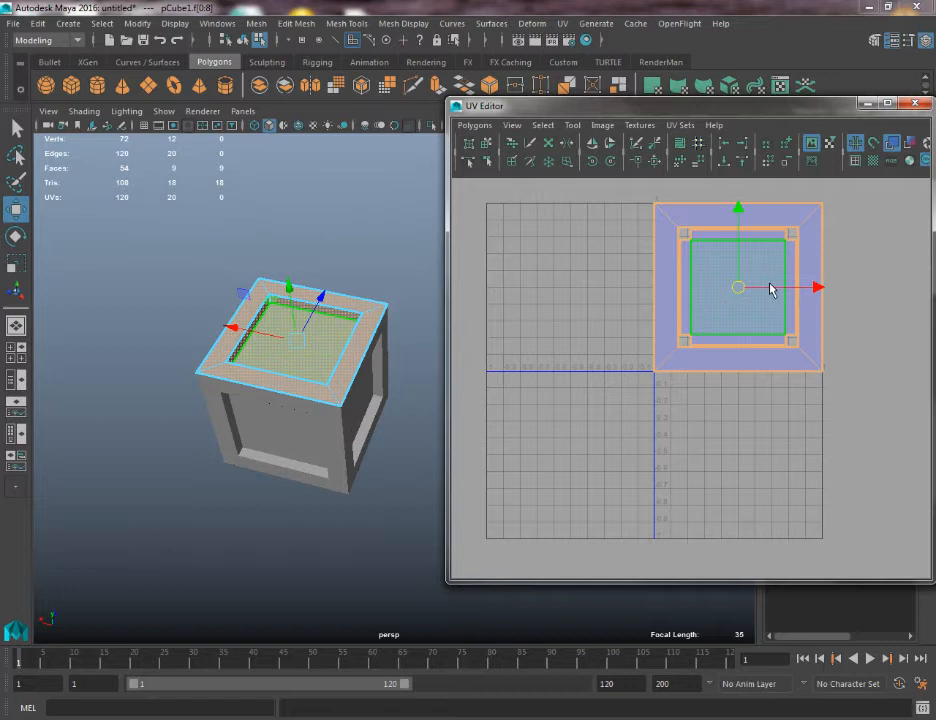
pyautogui.moveTo(815, 288); pyautogui.dragTo(702, 309)
pyautogui.hotkey('ctrl', 'z')
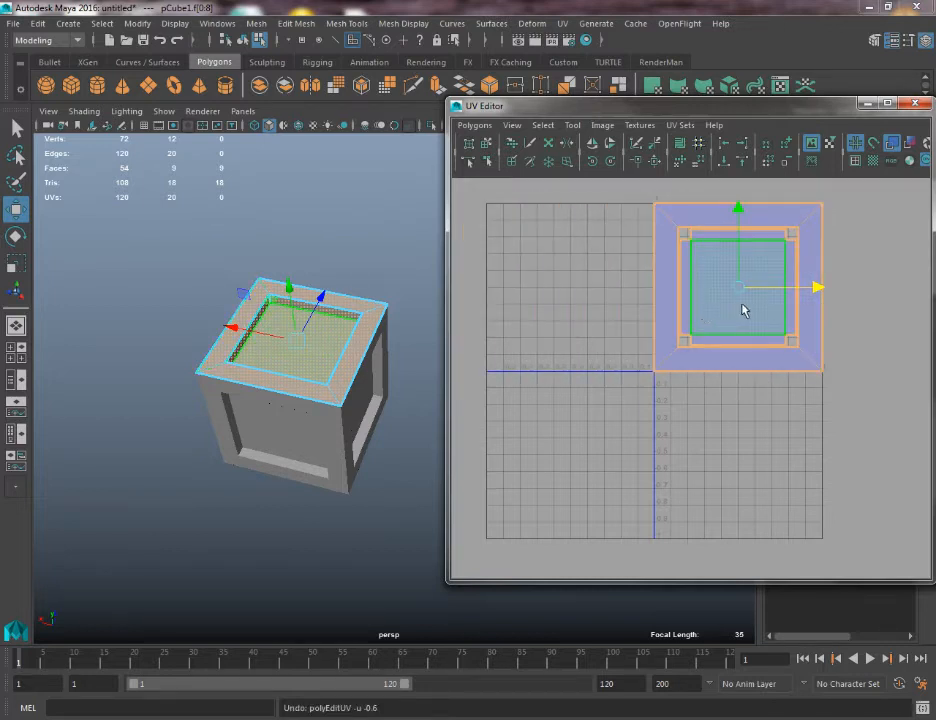
pyautogui.click(793, 310)
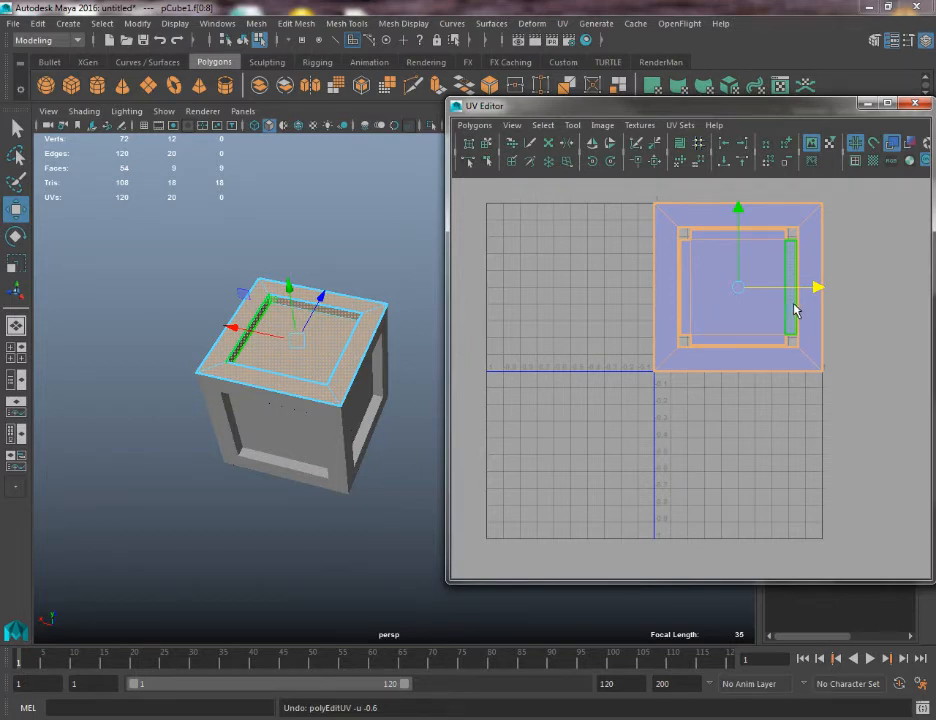
pyautogui.click(816, 290)
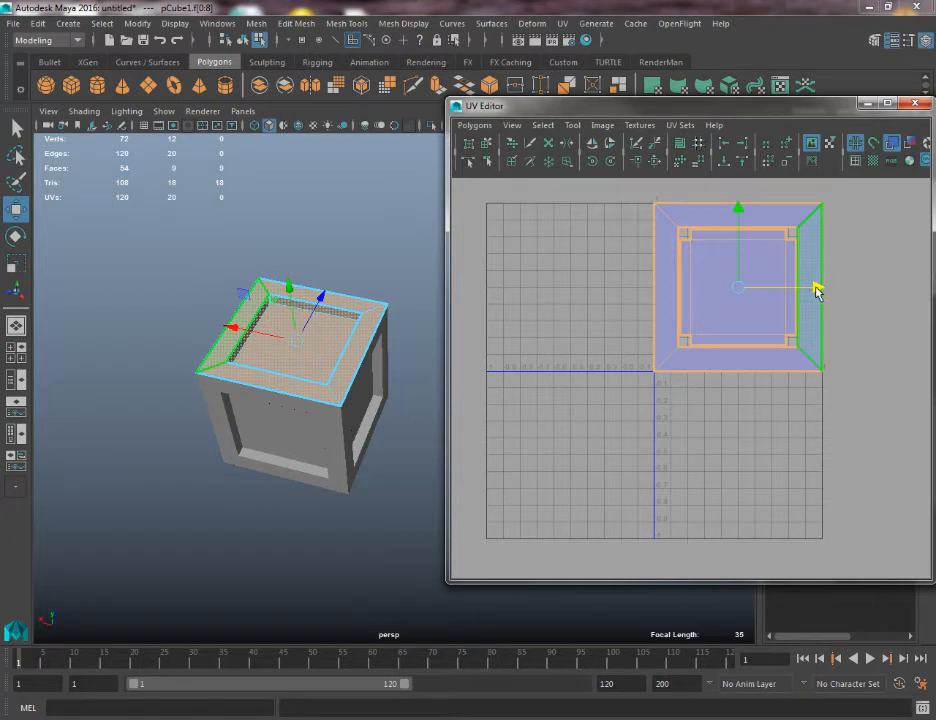
pyautogui.moveTo(816, 290); pyautogui.dragTo(651, 304)
# Try to move the top panel's UV shell straight down into the quadrant below
pyautogui.keyDown('alt'); pyautogui.moveTo(682, 343); pyautogui.dragTo(773, 450, button='right'); pyautogui.keyUp('alt')
pyautogui.keyDown('alt'); pyautogui.moveTo(773, 450); pyautogui.dragTo(903, 547, button='middle'); pyautogui.keyUp('alt')
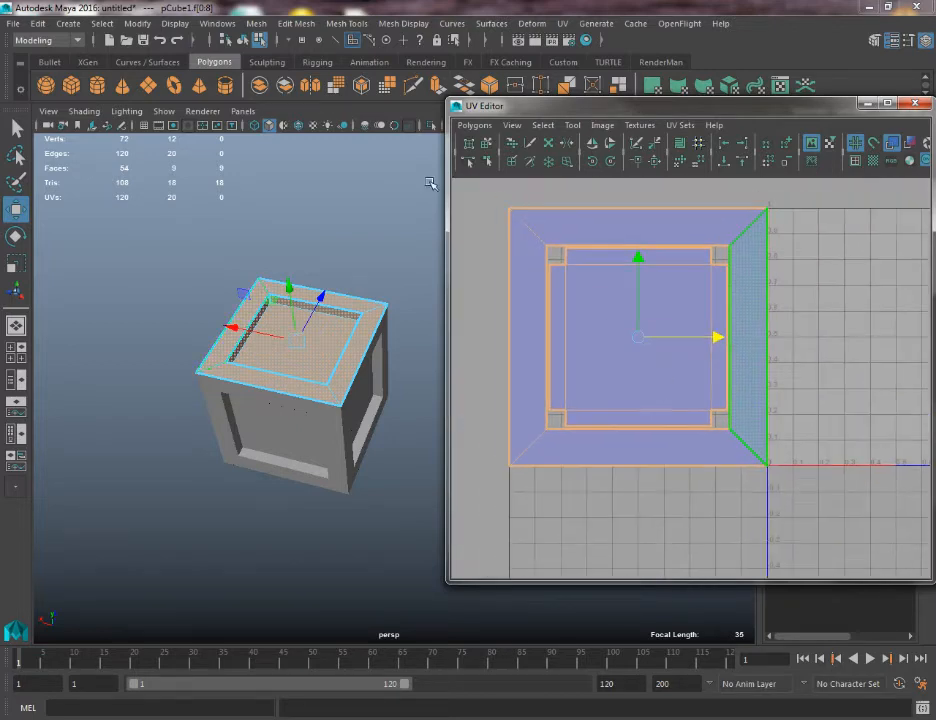
pyautogui.keyDown('alt'); pyautogui.moveTo(790, 458); pyautogui.dragTo(697, 340, button='right'); pyautogui.keyUp('alt')
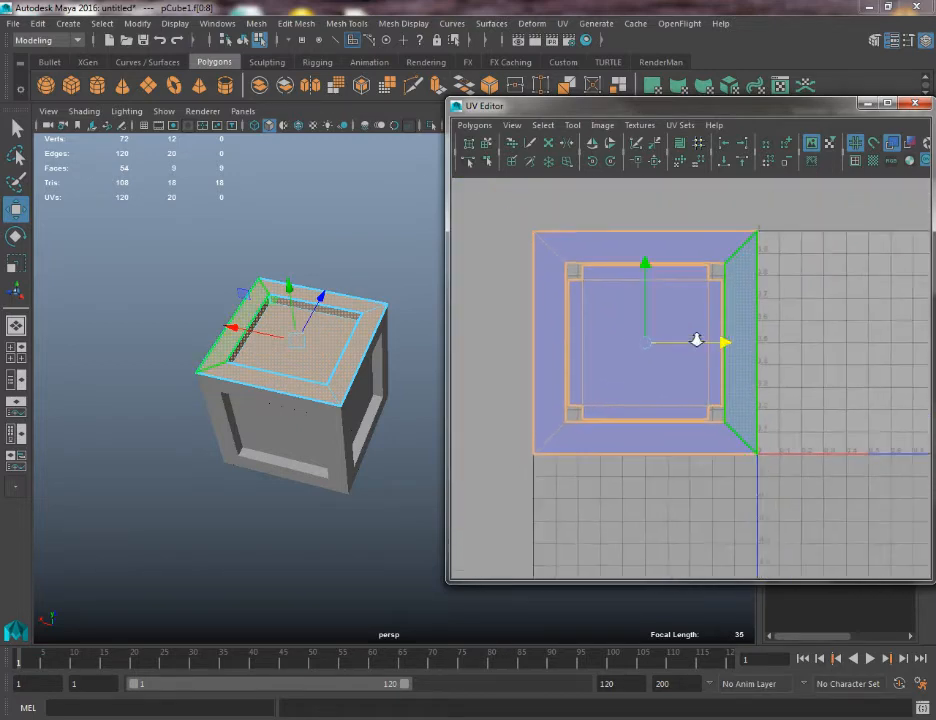
pyautogui.moveTo(643, 307); pyautogui.dragTo(625, 524)
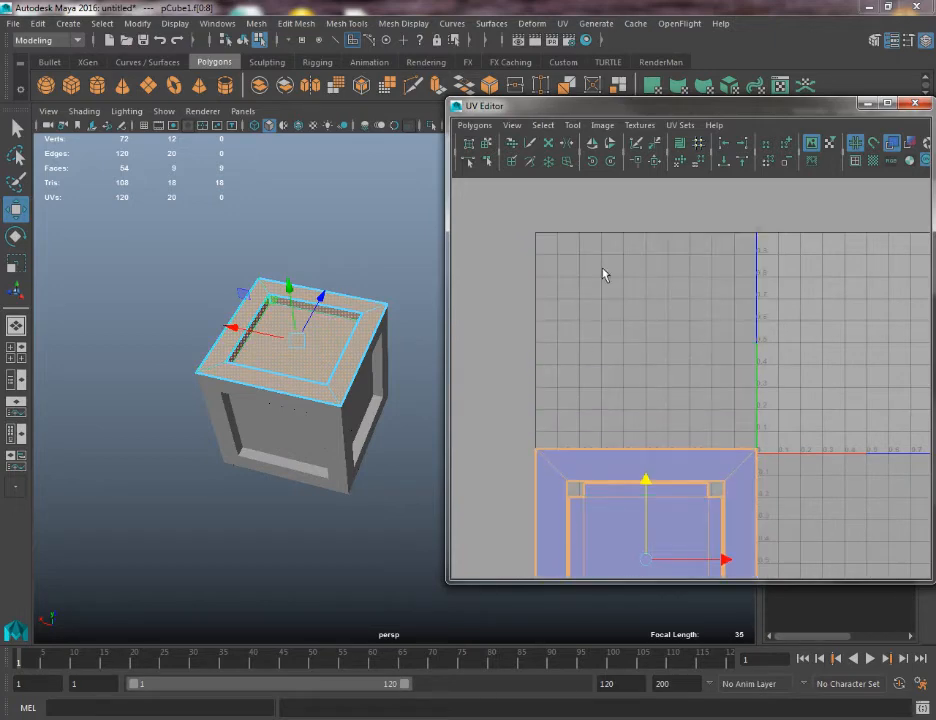
pyautogui.hotkey('ctrl', 'z')
# Examine up close how the top panel's relocated UV shell lines up with the grid axes and quadrant borders
pyautogui.keyDown('alt'); pyautogui.moveTo(684, 300); pyautogui.dragTo(781, 403, button='right'); pyautogui.keyUp('alt')
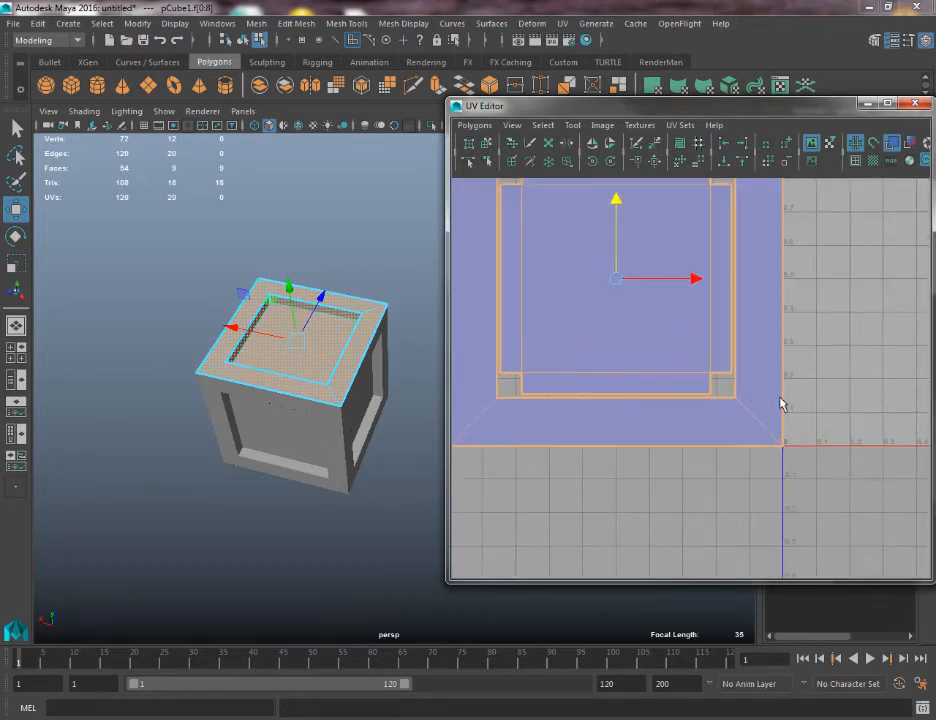
pyautogui.keyDown('alt'); pyautogui.moveTo(781, 403); pyautogui.dragTo(728, 453, button='middle'); pyautogui.keyUp('alt')
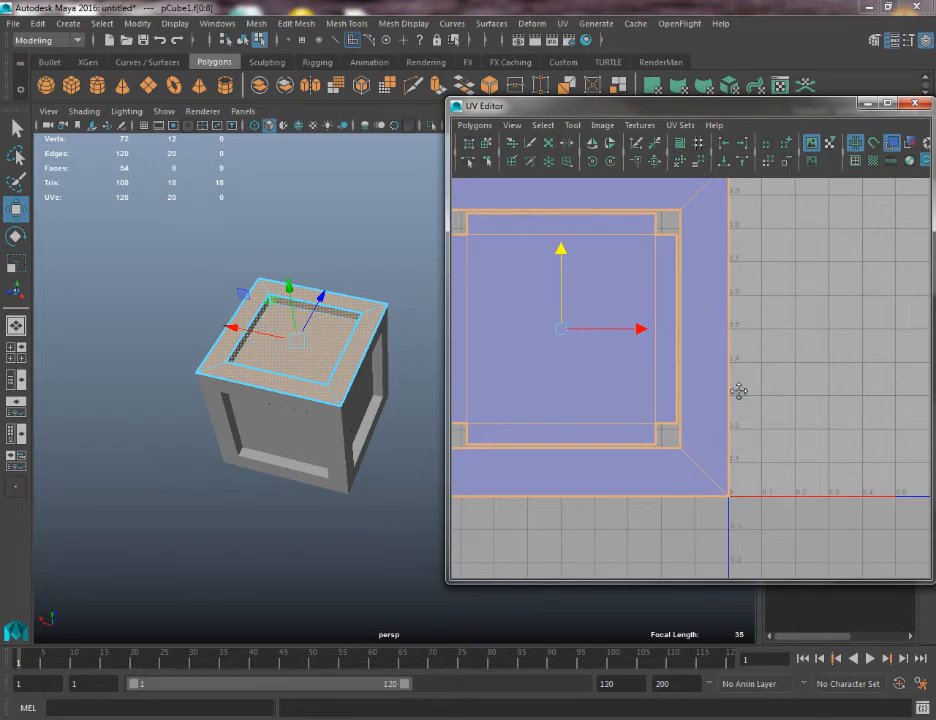
pyautogui.keyDown('alt'); pyautogui.moveTo(739, 391); pyautogui.dragTo(767, 208, button='middle'); pyautogui.keyUp('alt')
pyautogui.keyDown('alt'); pyautogui.moveTo(670, 330); pyautogui.dragTo(639, 437, button='middle'); pyautogui.keyUp('alt')
pyautogui.keyDown('alt'); pyautogui.moveTo(559, 303); pyautogui.dragTo(549, 383, button='middle'); pyautogui.keyUp('alt')
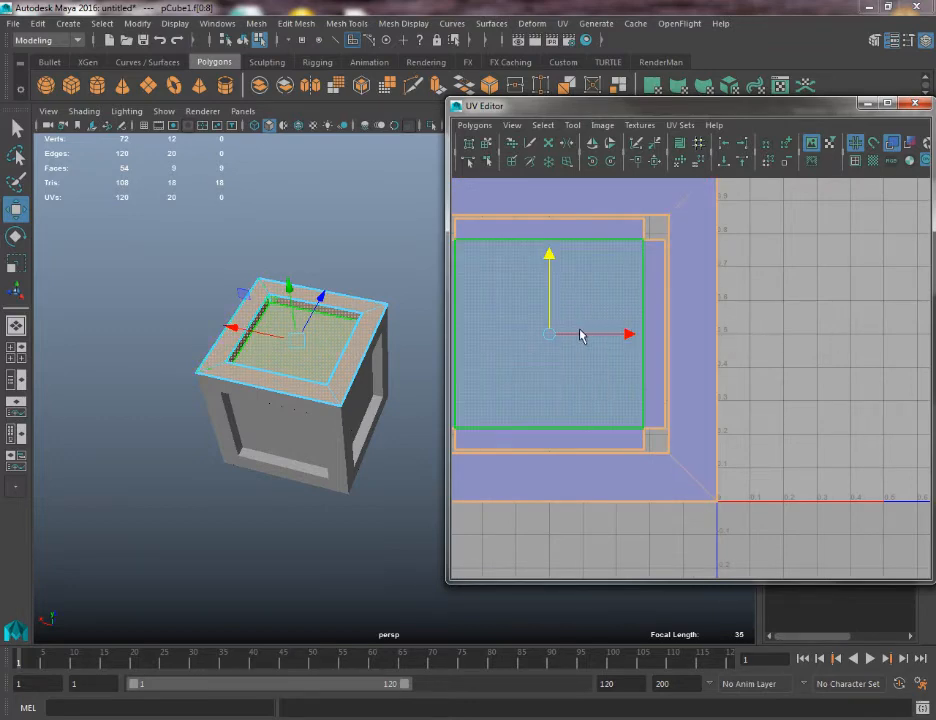
pyautogui.keyDown('alt'); pyautogui.moveTo(524, 336); pyautogui.dragTo(395, 309, button='middle'); pyautogui.keyUp('alt')
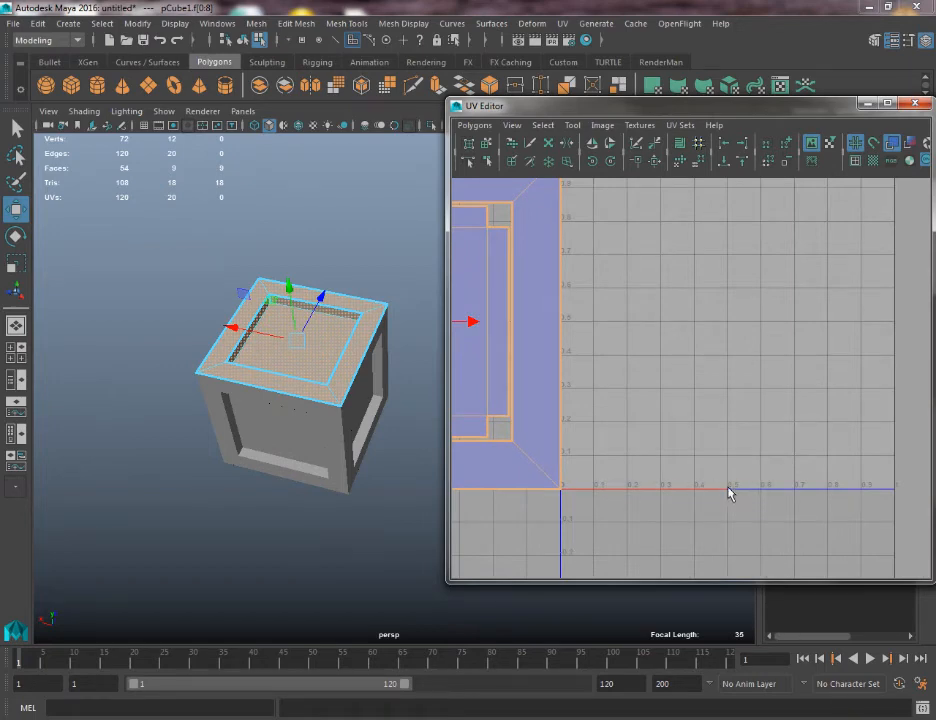
pyautogui.keyDown('alt'); pyautogui.moveTo(650, 508); pyautogui.dragTo(880, 412, button='middle'); pyautogui.keyUp('alt')
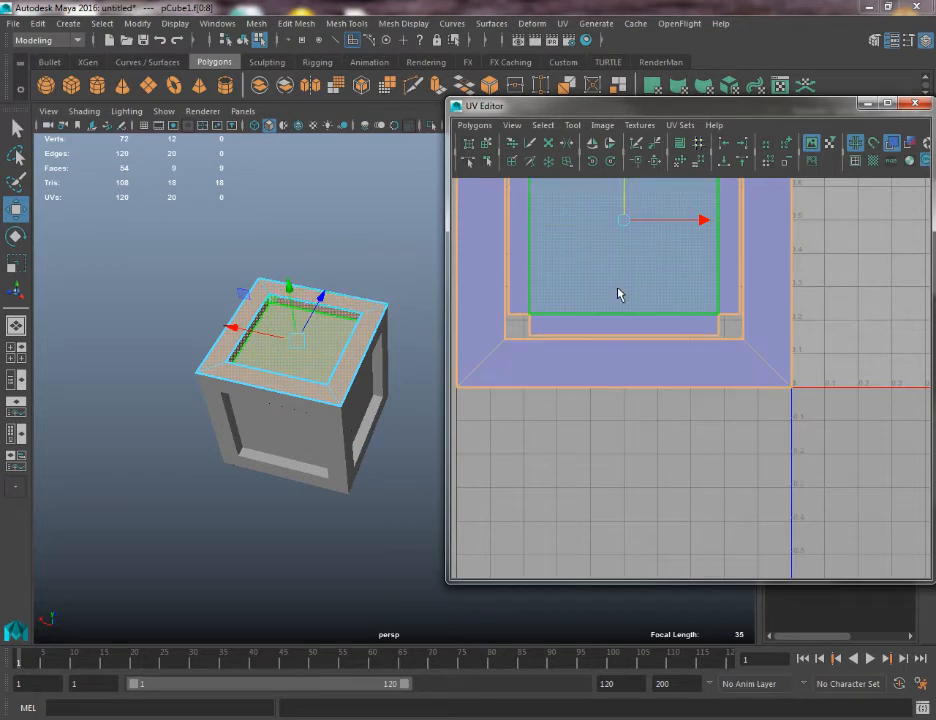
pyautogui.scroll(-5, 660, 326)
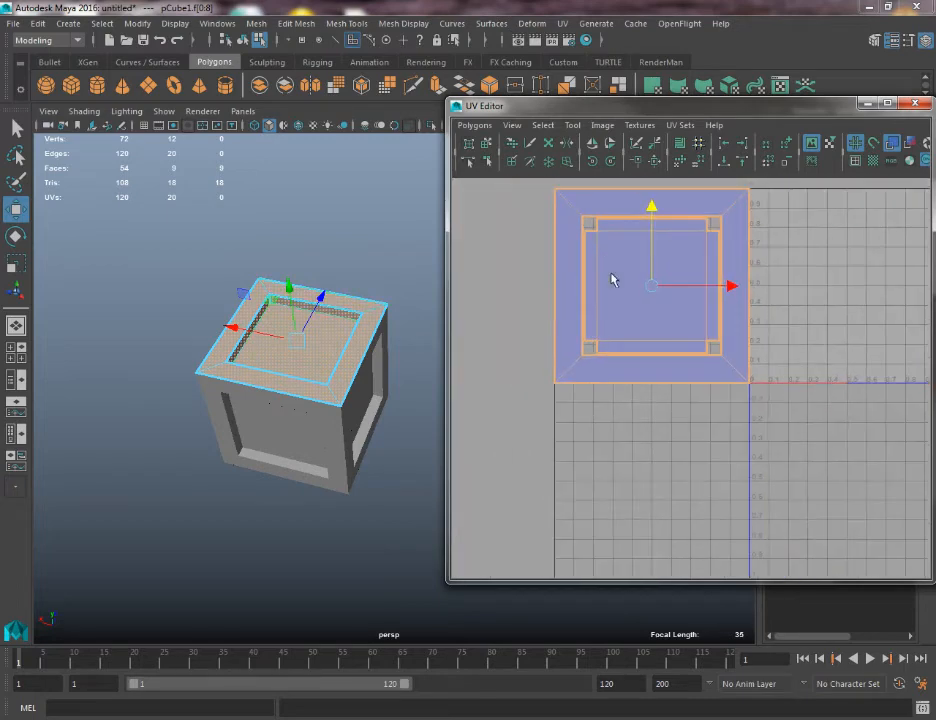
pyautogui.scroll(-1, 673, 355)
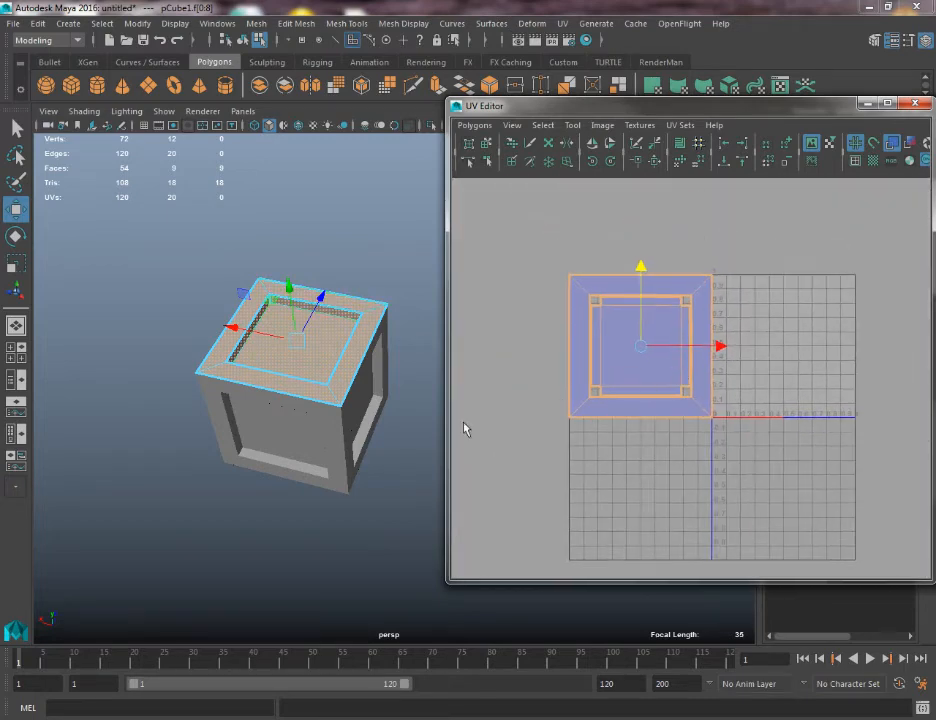
# Select all UV faces of side panel pCube4 and move its shell straight down into the lower-right quadrant of the UV grid
pyautogui.press('q')
pyautogui.moveTo(287, 327); pyautogui.dragTo(338, 290, button='right')
pyautogui.click(330, 412)
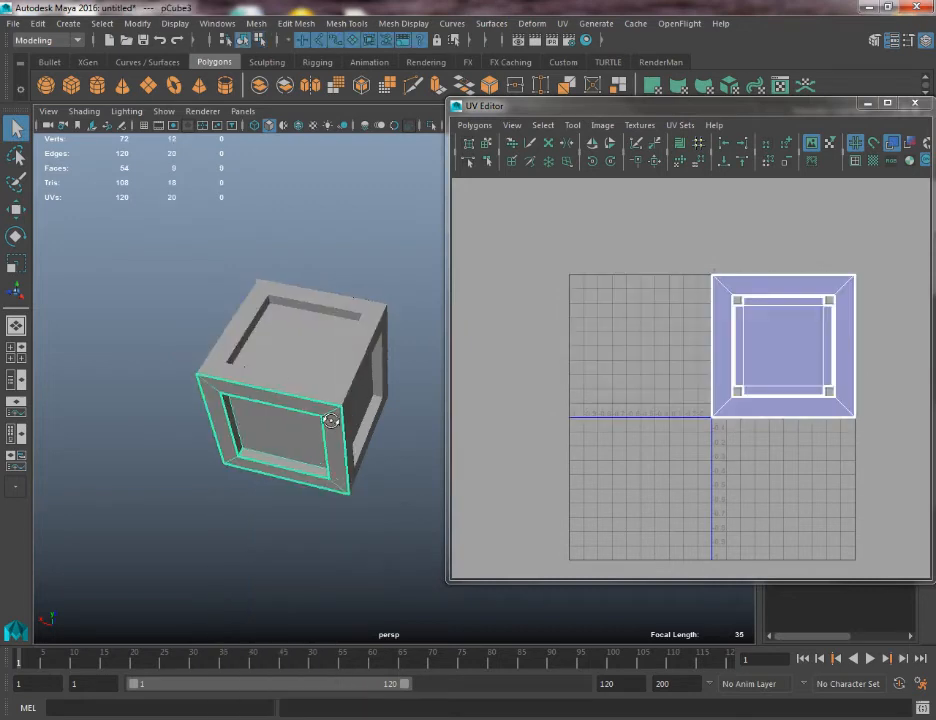
pyautogui.keyDown('alt'); pyautogui.moveTo(330, 412); pyautogui.dragTo(240, 404); pyautogui.keyUp('alt')
pyautogui.click(361, 391)
pyautogui.keyDown('alt'); pyautogui.moveTo(361, 391); pyautogui.dragTo(279, 373); pyautogui.keyUp('alt')
pyautogui.keyDown('alt'); pyautogui.moveTo(279, 378); pyautogui.dragTo(162, 440, button='middle'); pyautogui.keyUp('alt')
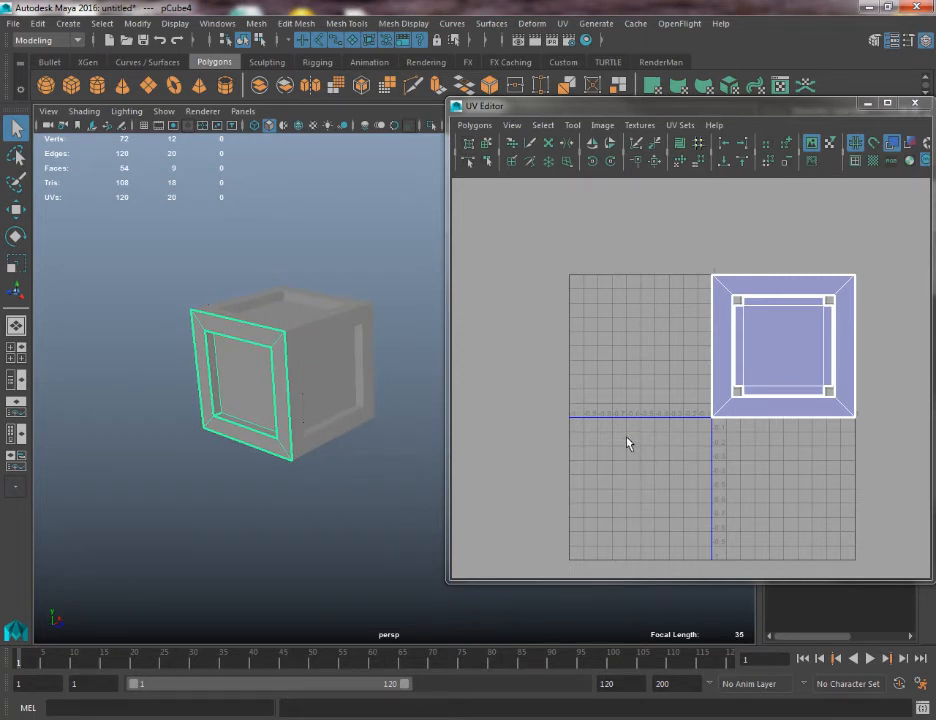
pyautogui.keyDown('alt'); pyautogui.moveTo(240, 482); pyautogui.dragTo(260, 430); pyautogui.keyUp('alt')
pyautogui.moveTo(765, 334); pyautogui.dragTo(777, 367, button='right')
pyautogui.moveTo(702, 246); pyautogui.dragTo(890, 482)
pyautogui.press('w')
pyautogui.moveTo(783, 311); pyautogui.dragTo(777, 449)
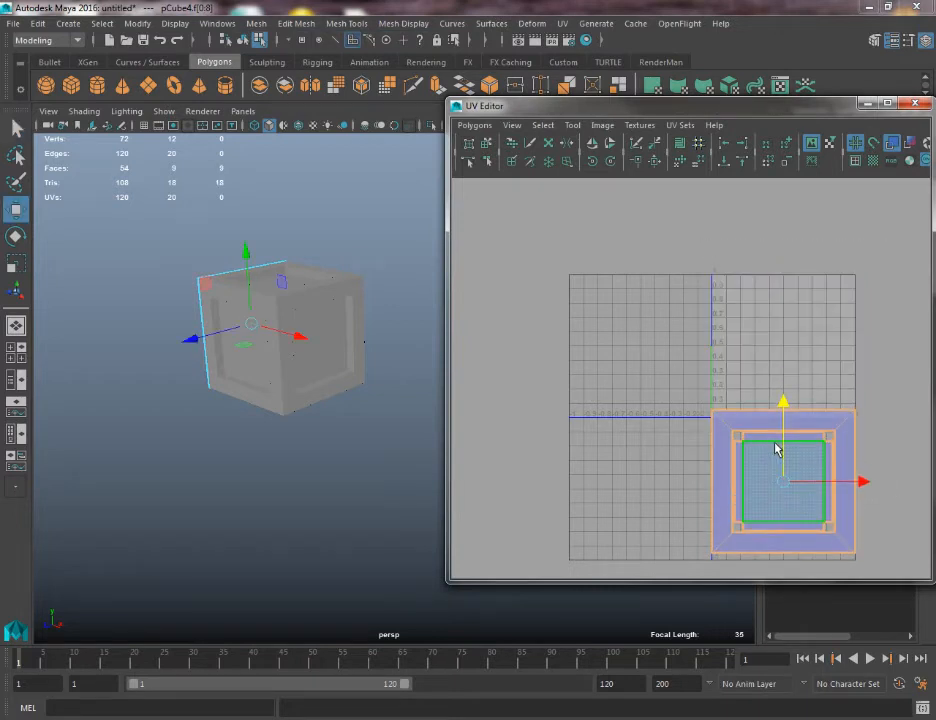
# Move the whole UV shell of side panel pCube2 diagonally into the lower-left quadrant, then select the entire crate to check the layout
pyautogui.click(348, 376)
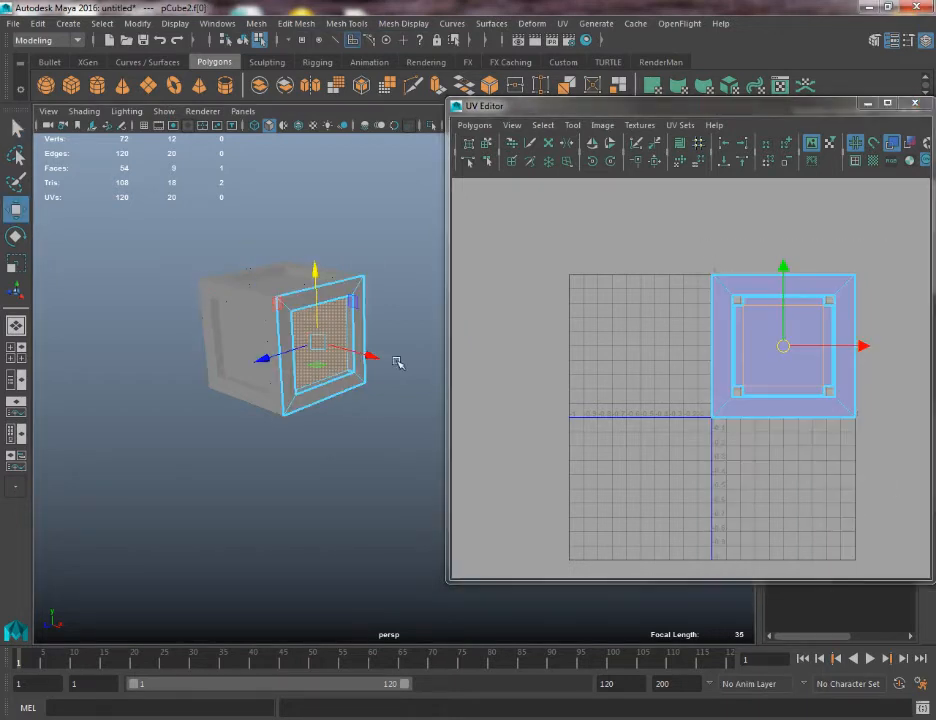
pyautogui.moveTo(670, 249); pyautogui.dragTo(878, 432)
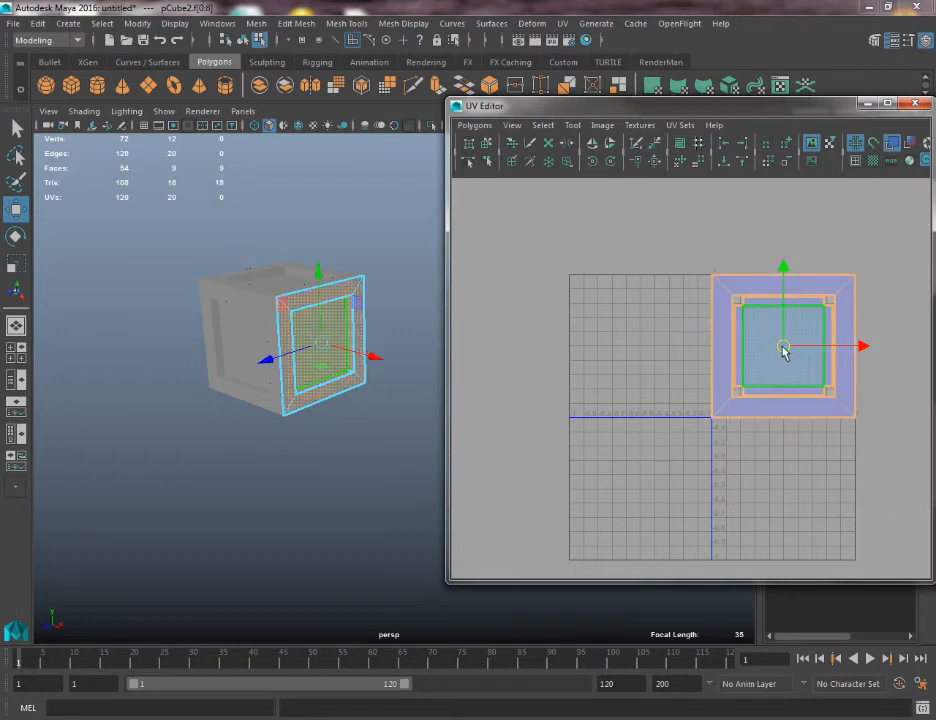
pyautogui.moveTo(783, 351); pyautogui.dragTo(640, 494)
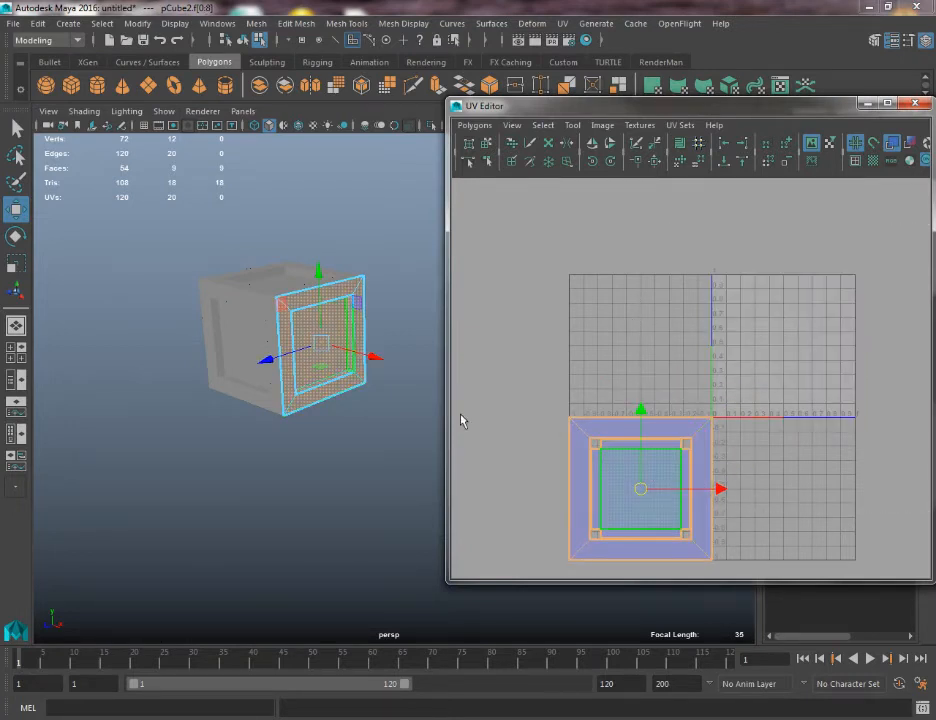
pyautogui.keyDown('alt'); pyautogui.moveTo(409, 416); pyautogui.dragTo(266, 346); pyautogui.keyUp('alt')
pyautogui.moveTo(266, 346); pyautogui.dragTo(370, 280, button='right')
pyautogui.click(242, 405)
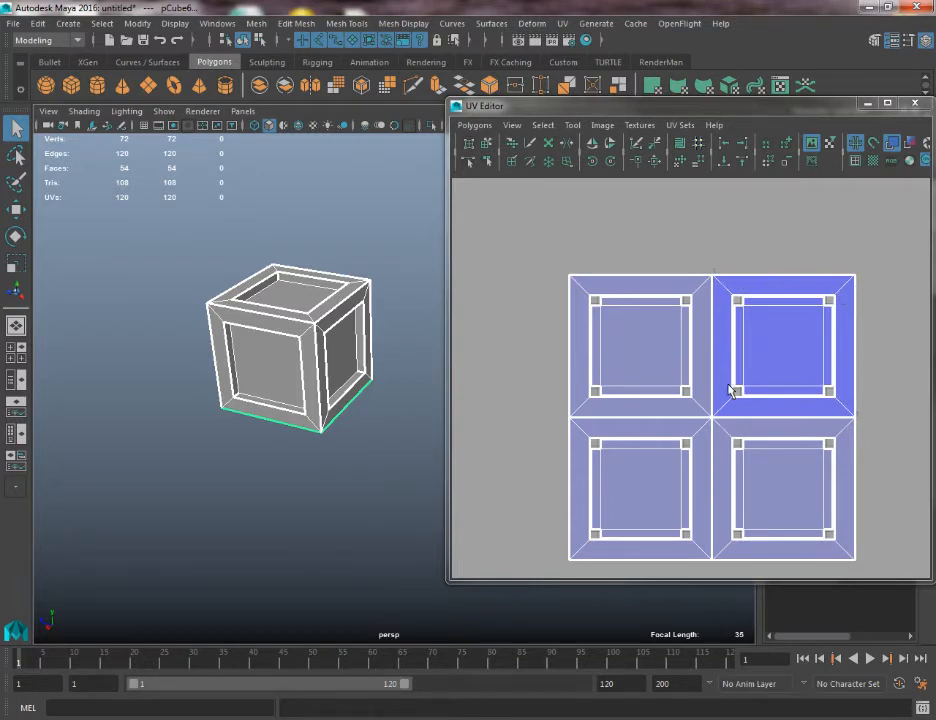
# Move all UV faces of side panel pCube3 down onto the shell in the lower-right quadrant, then select the whole crate
pyautogui.click(343, 341)
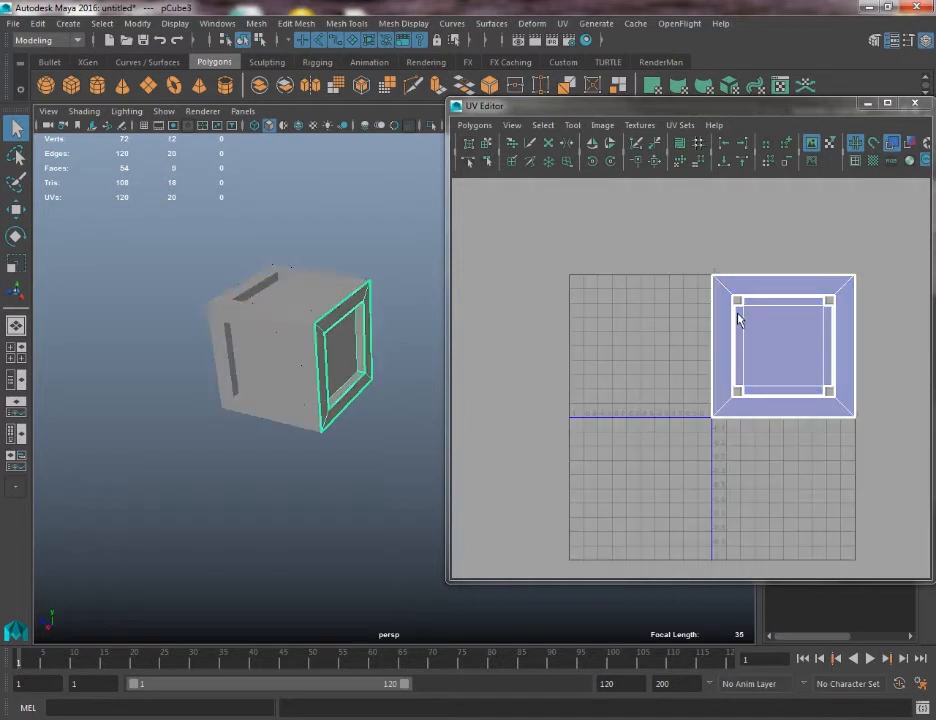
pyautogui.moveTo(772, 311); pyautogui.dragTo(772, 351, button='right')
pyautogui.moveTo(657, 231); pyautogui.dragTo(921, 474)
pyautogui.press('w')
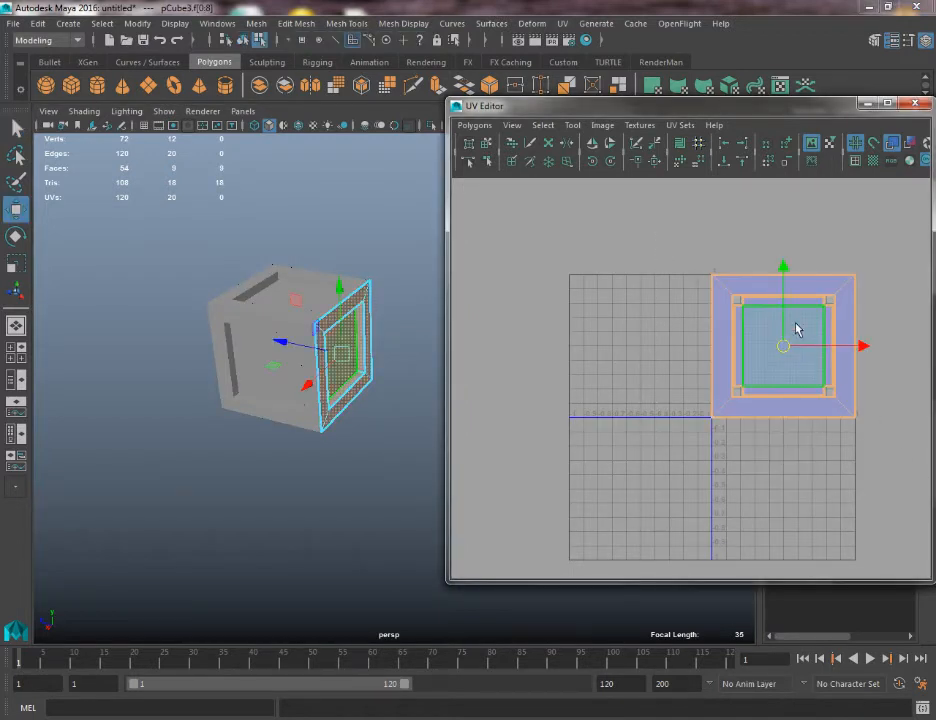
pyautogui.moveTo(788, 314); pyautogui.dragTo(781, 455)
pyautogui.press('q')
pyautogui.moveTo(289, 286); pyautogui.dragTo(359, 226, button='right')
pyautogui.moveTo(228, 230); pyautogui.dragTo(408, 586)
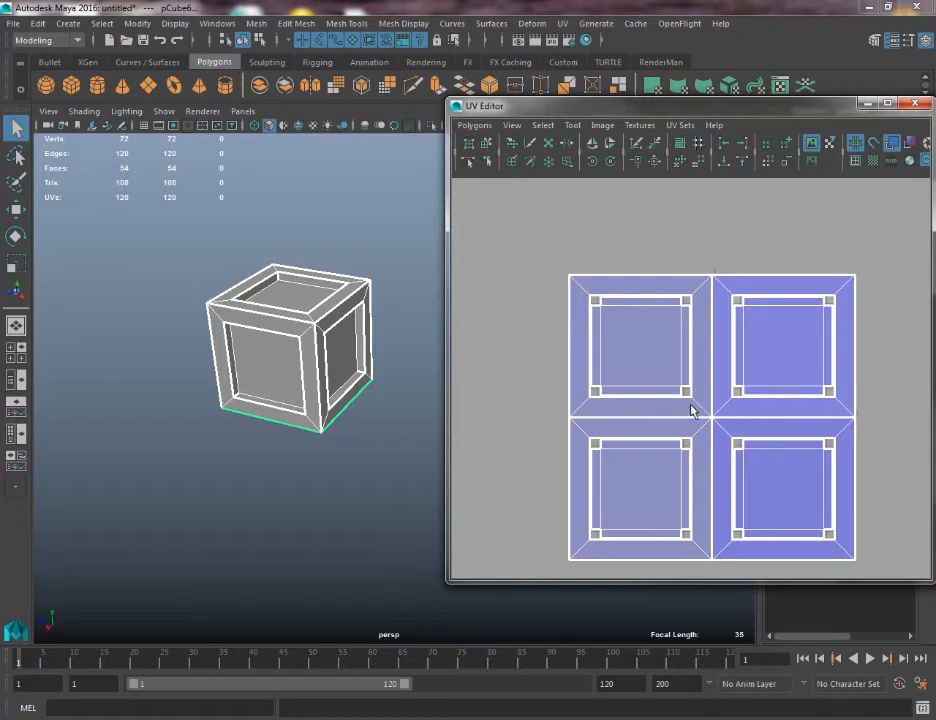
# Examine how the crate panels' UV shells fill the four grid quadrants by selecting single panels, a face and the whole crate
pyautogui.click(298, 303)
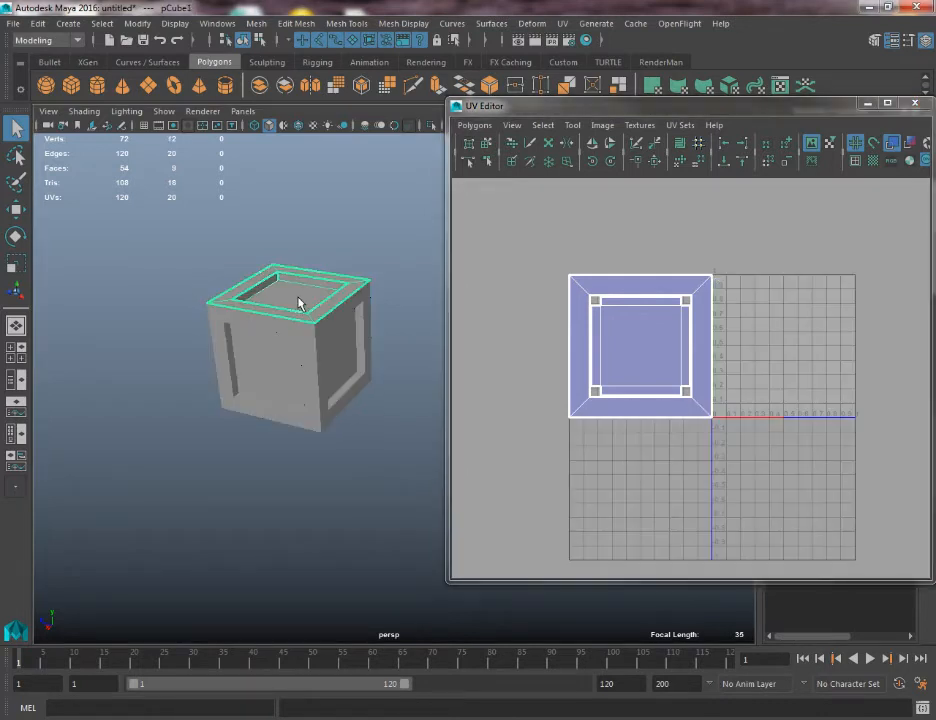
pyautogui.moveTo(160, 243); pyautogui.dragTo(455, 498)
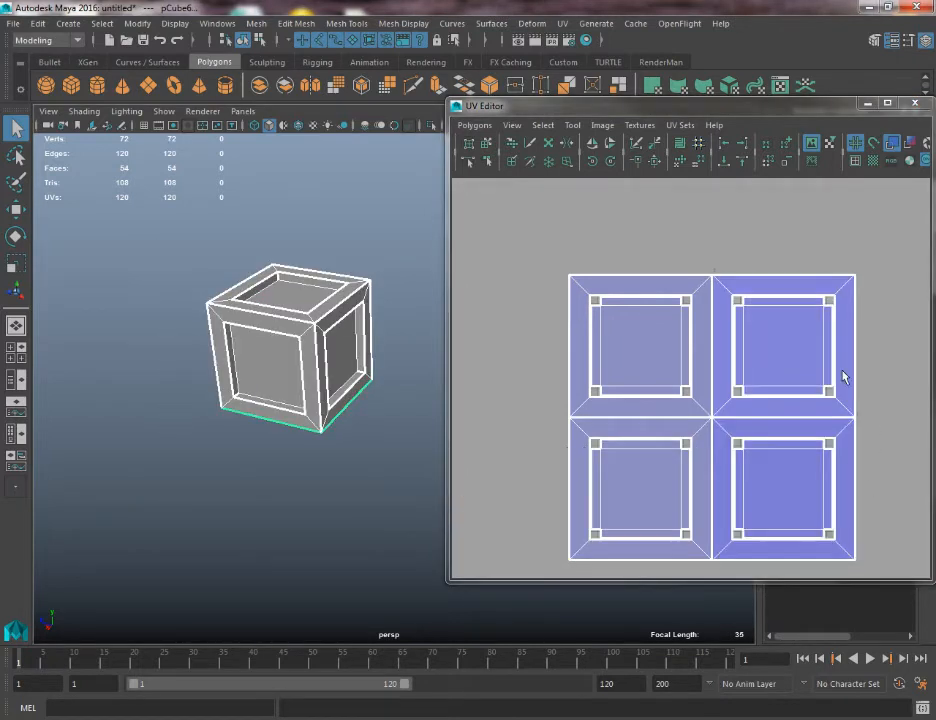
pyautogui.moveTo(654, 348); pyautogui.dragTo(654, 384, button='right')
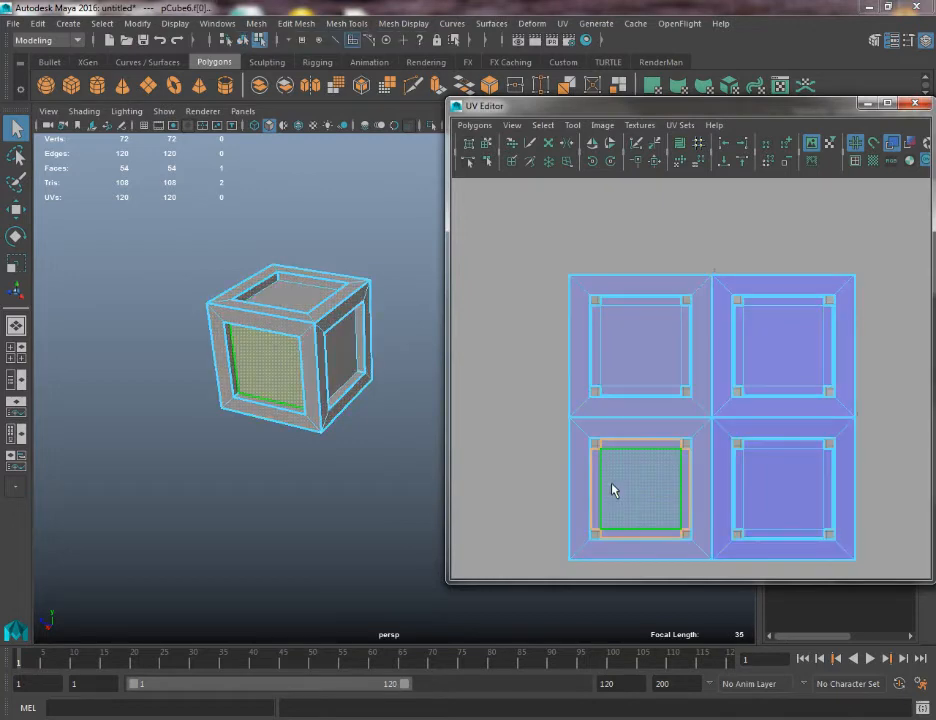
pyautogui.click(612, 489)
pyautogui.keyDown('alt'); pyautogui.moveTo(281, 475); pyautogui.dragTo(240, 407); pyautogui.keyUp('alt')
pyautogui.moveTo(310, 281); pyautogui.dragTo(310, 283, button='right')
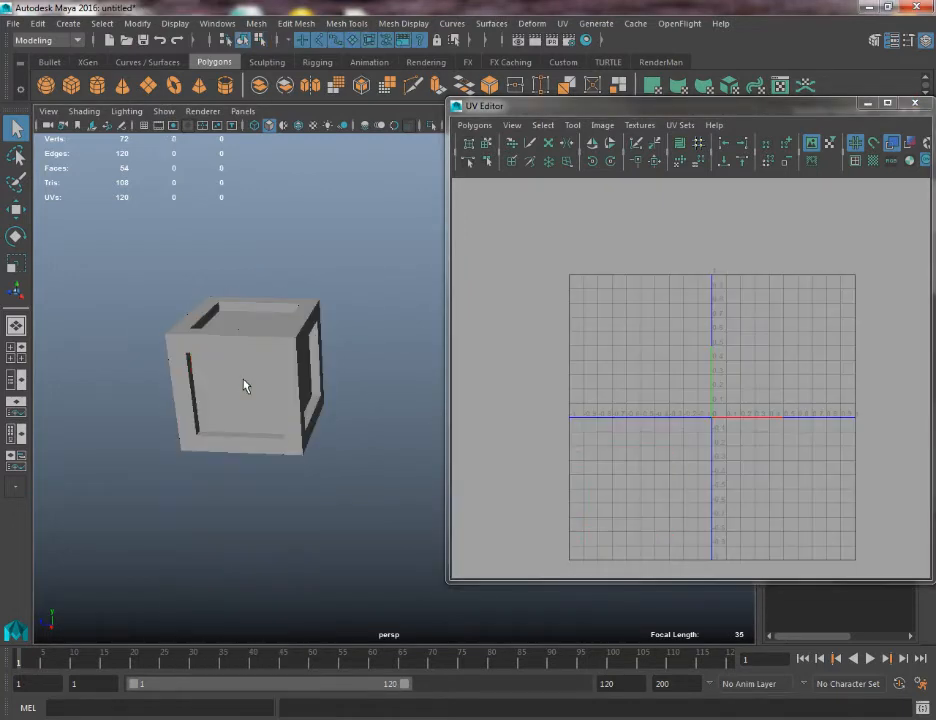
pyautogui.click(244, 382)
pyautogui.moveTo(139, 275); pyautogui.dragTo(366, 525)
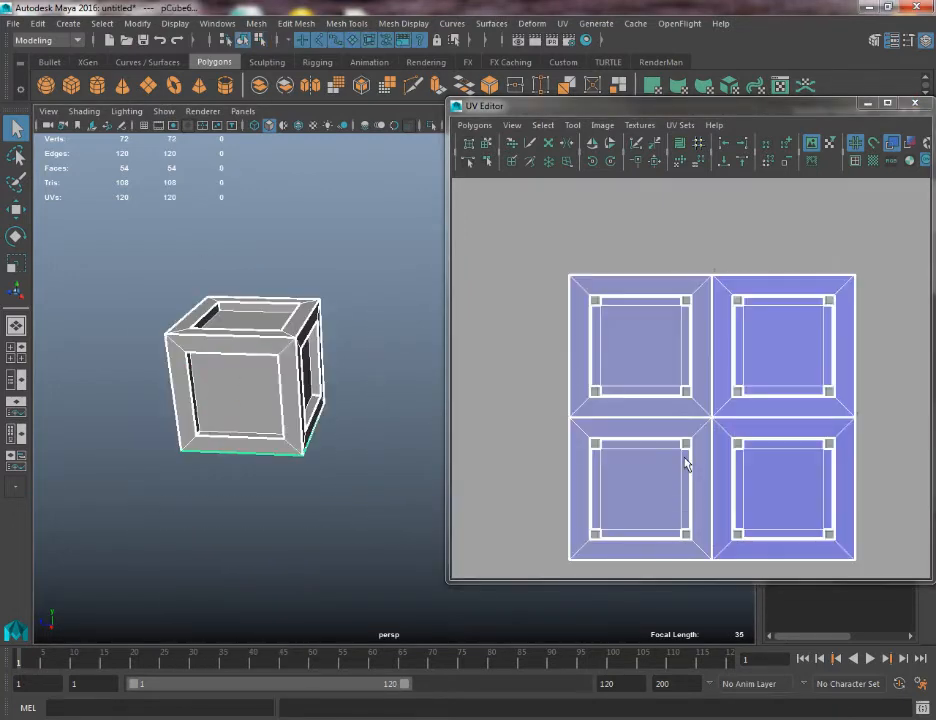
pyautogui.keyDown('alt'); pyautogui.moveTo(713, 401); pyautogui.dragTo(621, 410, button='middle'); pyautogui.keyUp('alt')
pyautogui.keyDown('alt'); pyautogui.moveTo(677, 350); pyautogui.dragTo(708, 290, button='middle'); pyautogui.keyUp('alt')
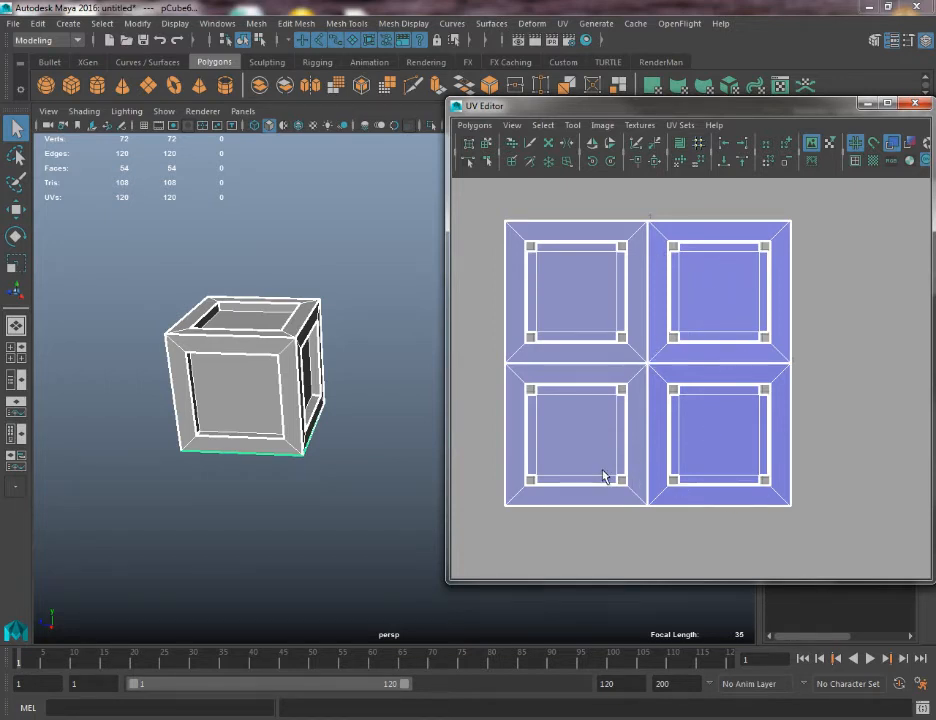
pyautogui.keyDown('alt'); pyautogui.moveTo(604, 476); pyautogui.dragTo(658, 470, button='middle'); pyautogui.keyUp('alt')
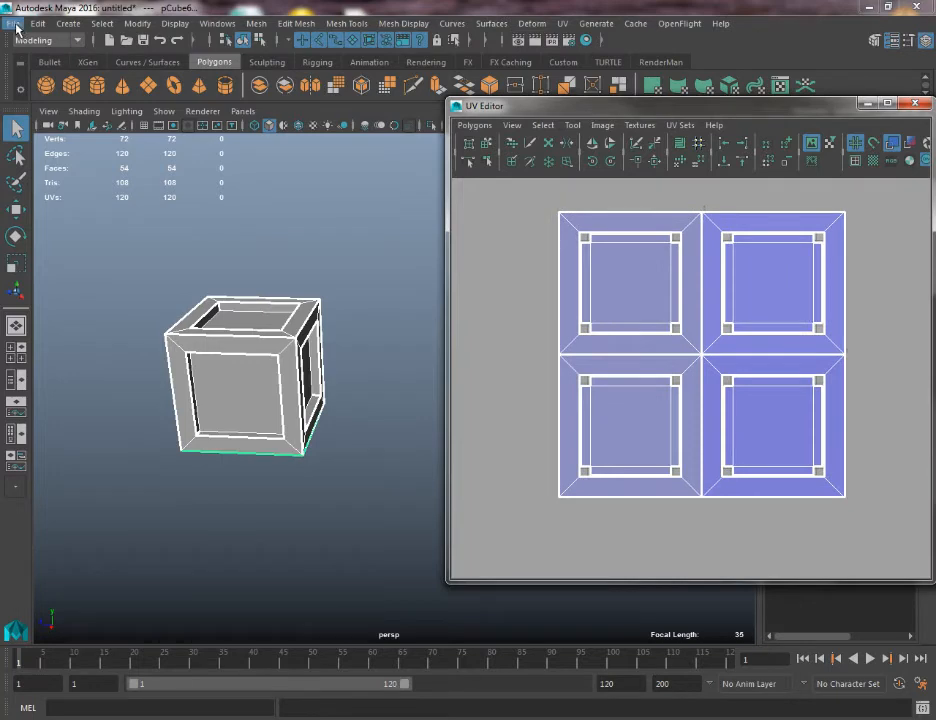
# Save the scene as a Maya Binary file named Cube on the Desktop
pyautogui.click(14, 23)
pyautogui.click(46, 92)
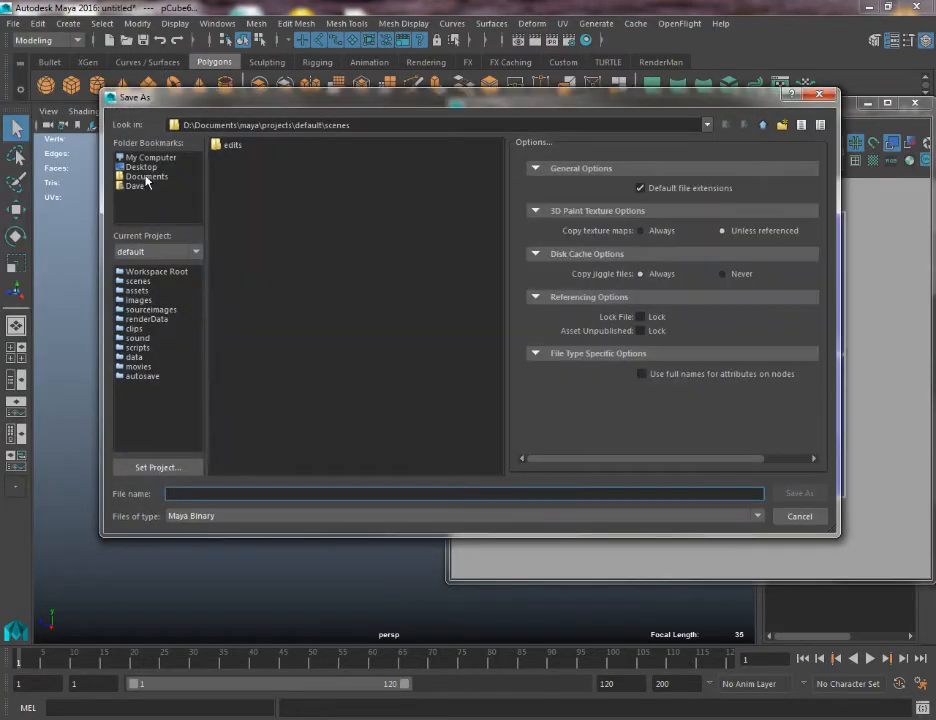
pyautogui.click(141, 167)
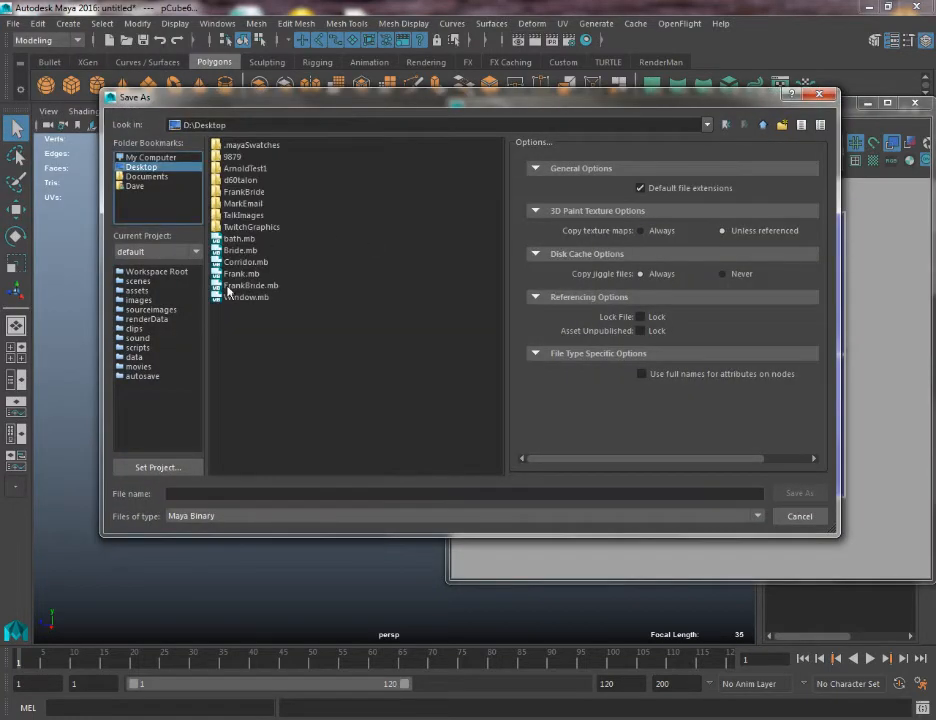
pyautogui.click(288, 492)
pyautogui.write('Cube')
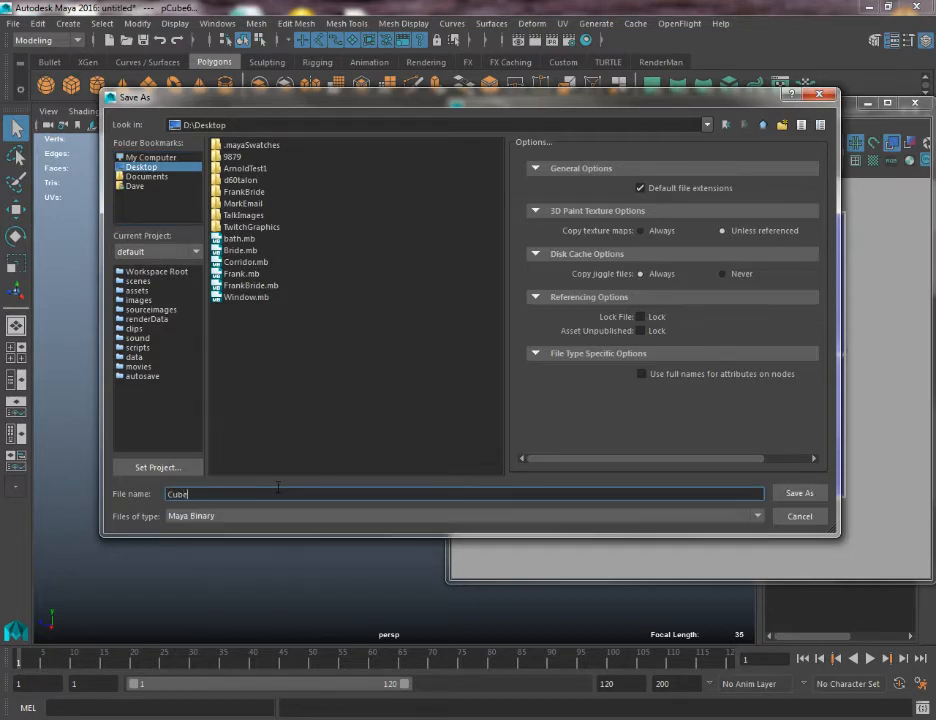
pyautogui.press('Return')
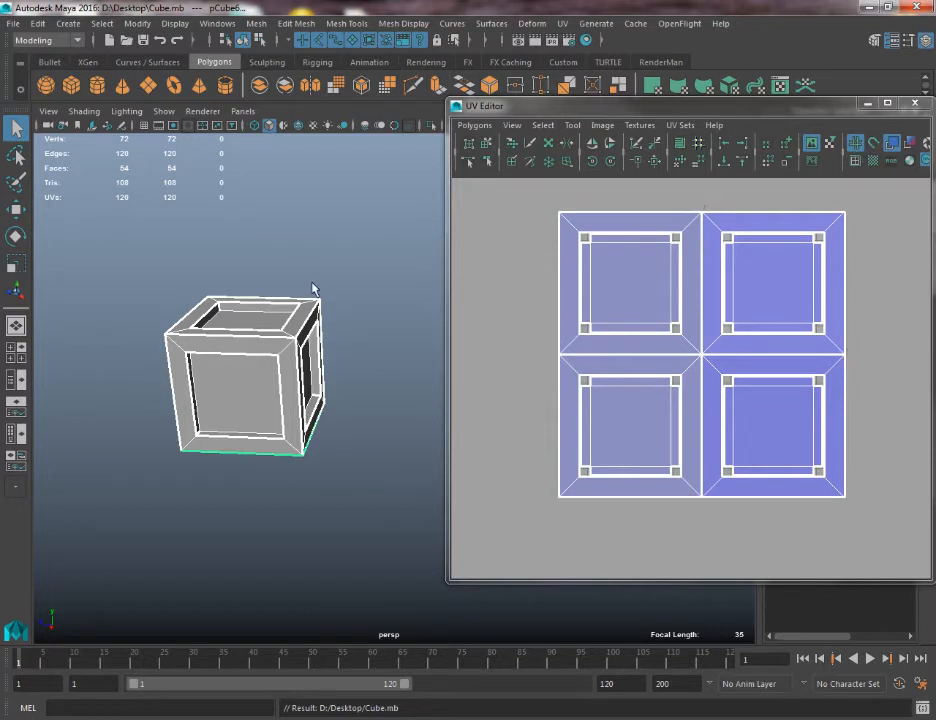
# Clear the selection and examine the bare UV grid, its axes and its four quadrants
pyautogui.click(335, 238)
pyautogui.keyDown('alt'); pyautogui.moveTo(691, 270); pyautogui.dragTo(661, 275, button='middle'); pyautogui.keyUp('alt')
pyautogui.keyDown('alt'); pyautogui.moveTo(674, 280); pyautogui.dragTo(700, 314, button='right'); pyautogui.keyUp('alt')
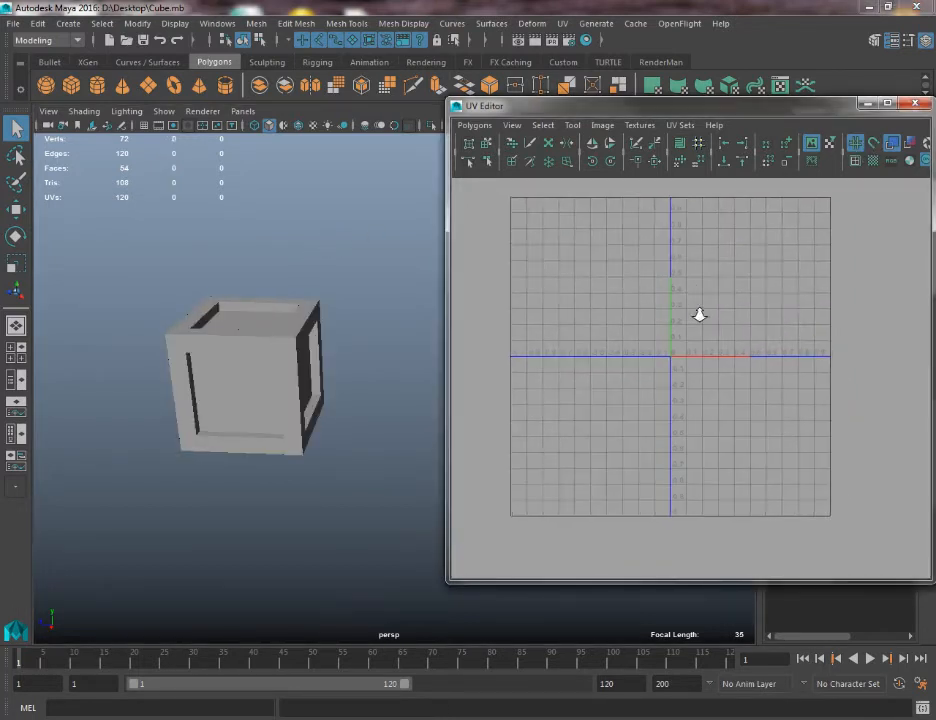
pyautogui.keyDown('alt'); pyautogui.moveTo(700, 316); pyautogui.dragTo(638, 403, button='middle'); pyautogui.keyUp('alt')
pyautogui.keyDown('alt'); pyautogui.moveTo(660, 313); pyautogui.dragTo(755, 306, button='right'); pyautogui.keyUp('alt')
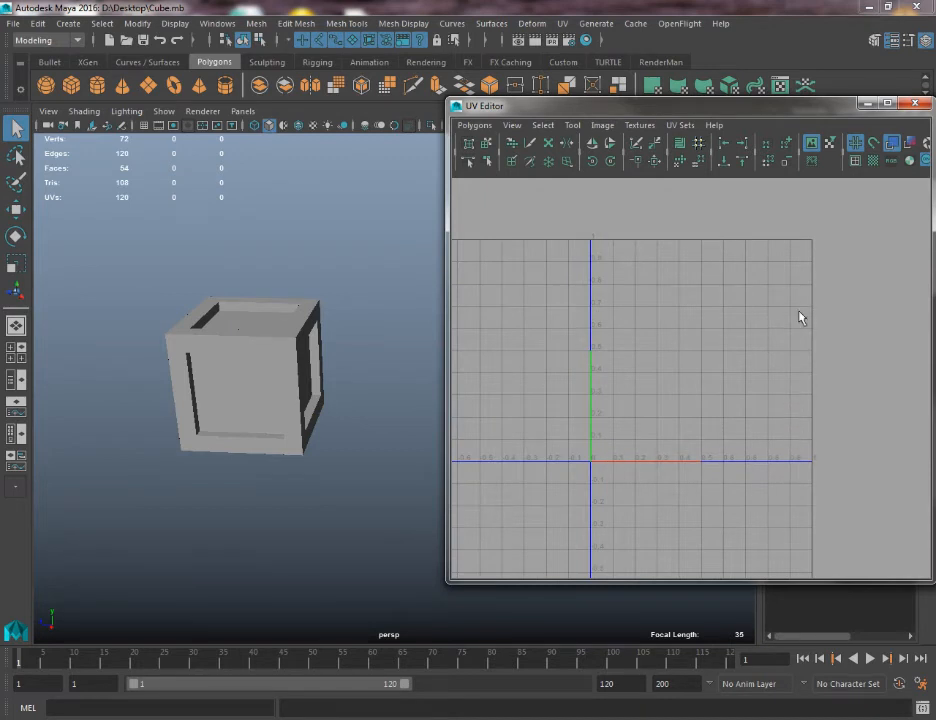
pyautogui.keyDown('alt'); pyautogui.moveTo(659, 372); pyautogui.dragTo(531, 255, button='right'); pyautogui.keyUp('alt')
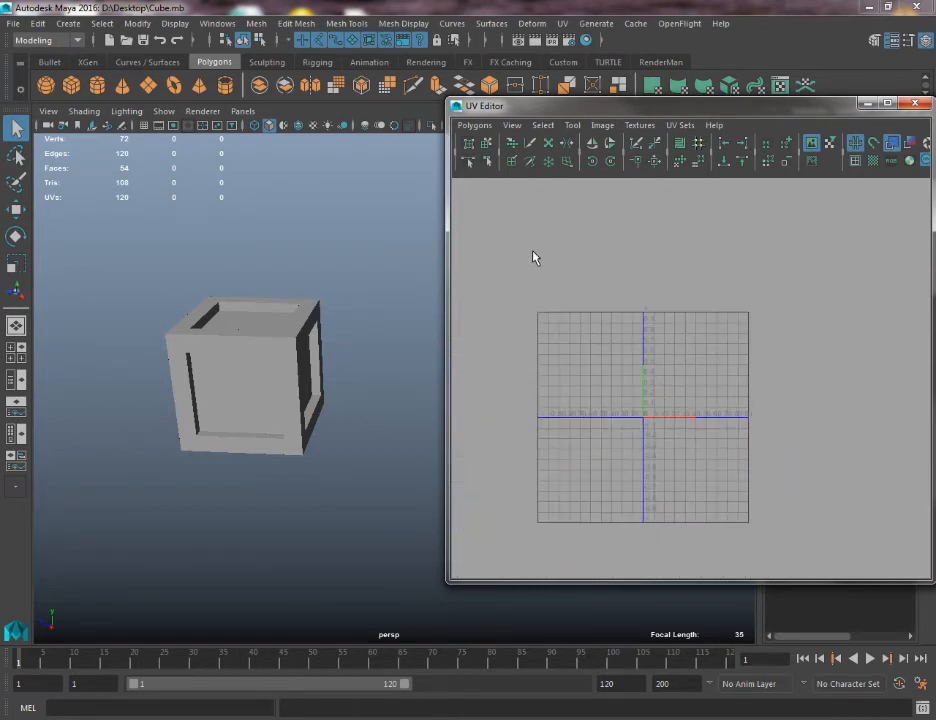
pyautogui.keyDown('alt'); pyautogui.moveTo(531, 255); pyautogui.dragTo(550, 224, button='middle'); pyautogui.keyUp('alt')
pyautogui.moveTo(123, 250); pyautogui.dragTo(157, 289)
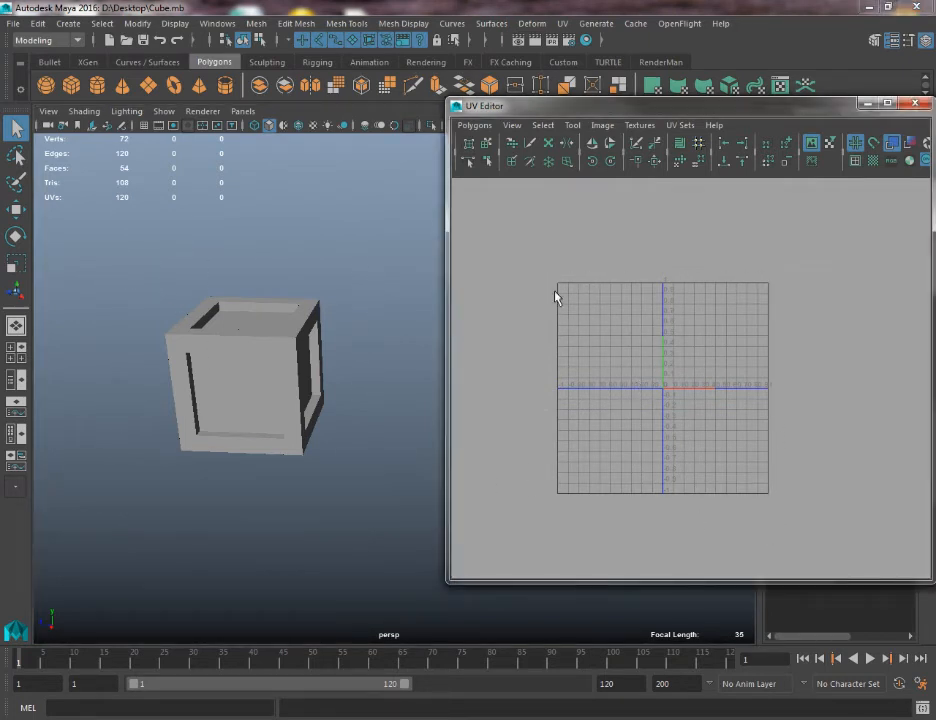
pyautogui.keyDown('alt'); pyautogui.moveTo(547, 323); pyautogui.dragTo(562, 318, button='middle'); pyautogui.keyUp('alt')
pyautogui.keyDown('alt'); pyautogui.moveTo(562, 318); pyautogui.dragTo(617, 390, button='right'); pyautogui.keyUp('alt')
pyautogui.keyDown('alt'); pyautogui.moveTo(616, 249); pyautogui.dragTo(623, 253, button='middle'); pyautogui.keyUp('alt')
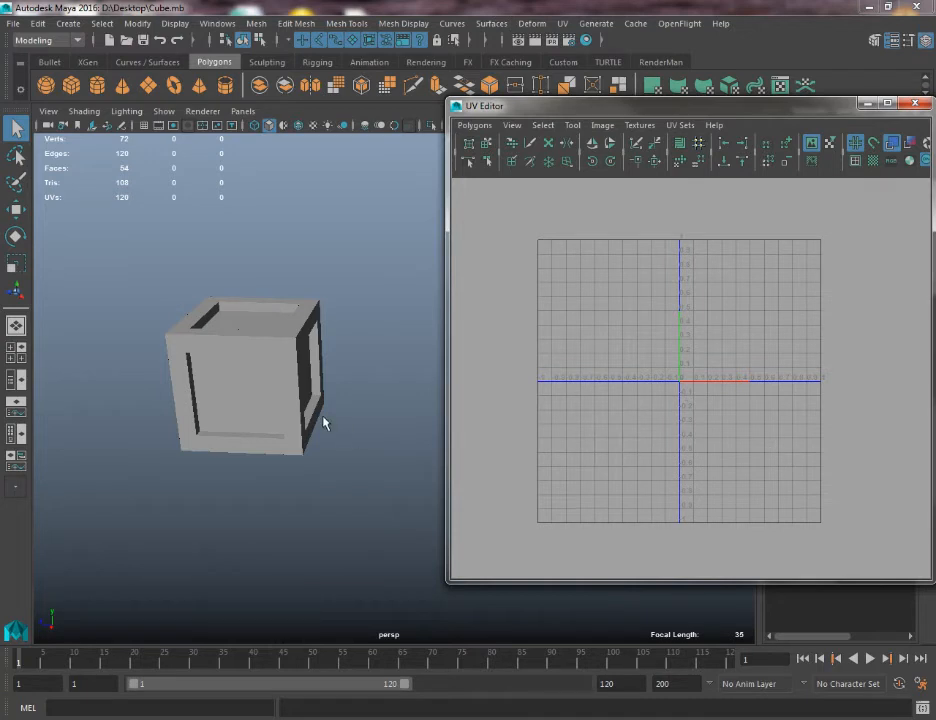
# Select the whole crate and select all of its UV faces across the four quadrants
pyautogui.moveTo(82, 246); pyautogui.dragTo(352, 516)
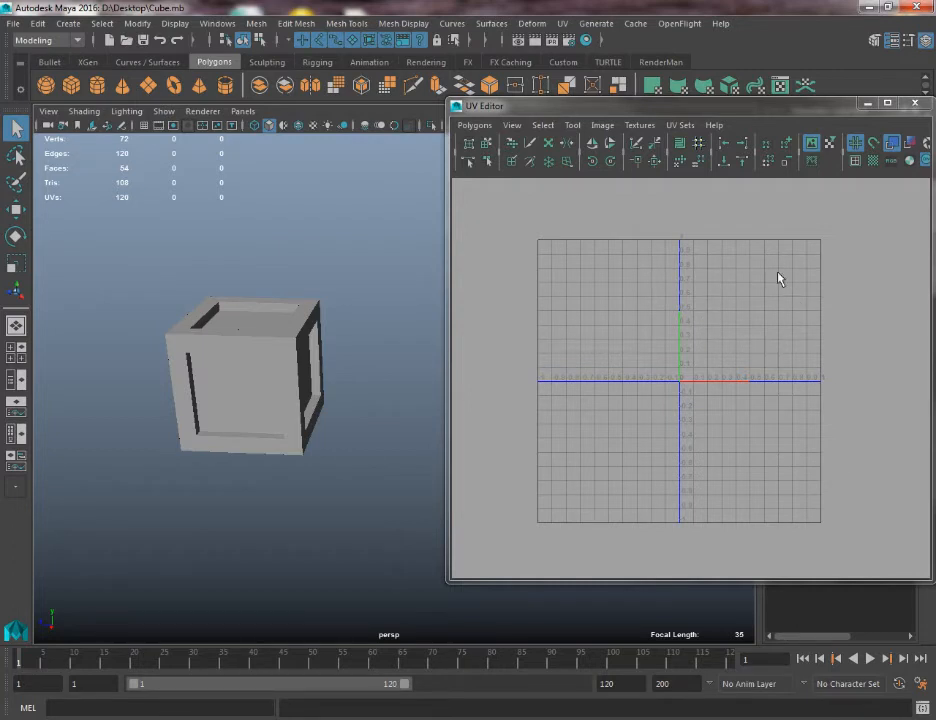
pyautogui.moveTo(323, 483); pyautogui.dragTo(459, 511)
pyautogui.keyDown('alt'); pyautogui.moveTo(388, 387); pyautogui.dragTo(167, 341); pyautogui.keyUp('alt')
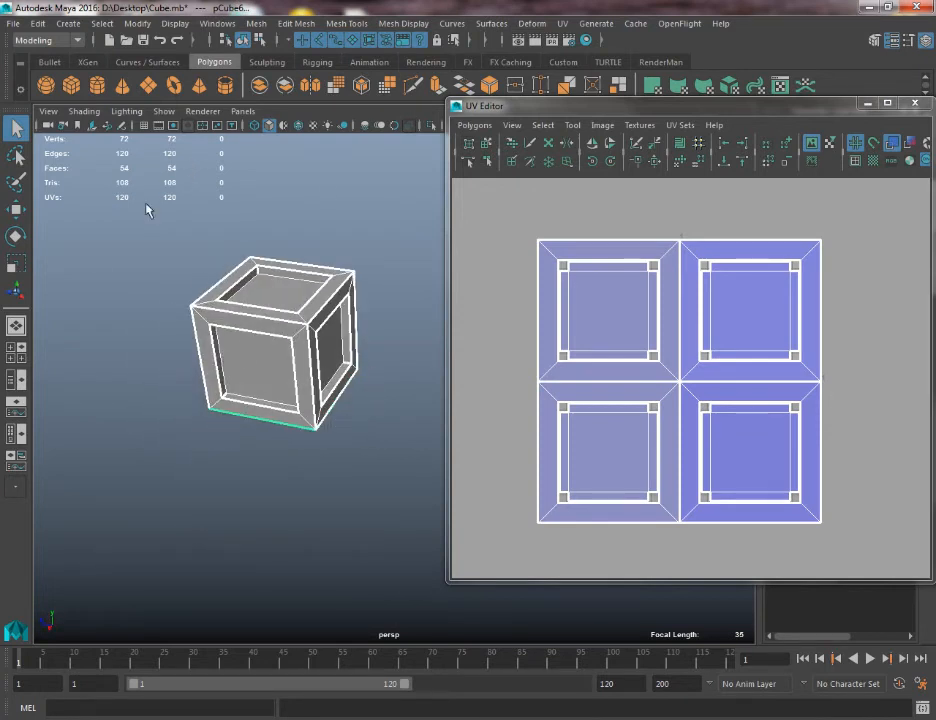
pyautogui.moveTo(88, 204); pyautogui.dragTo(475, 572)
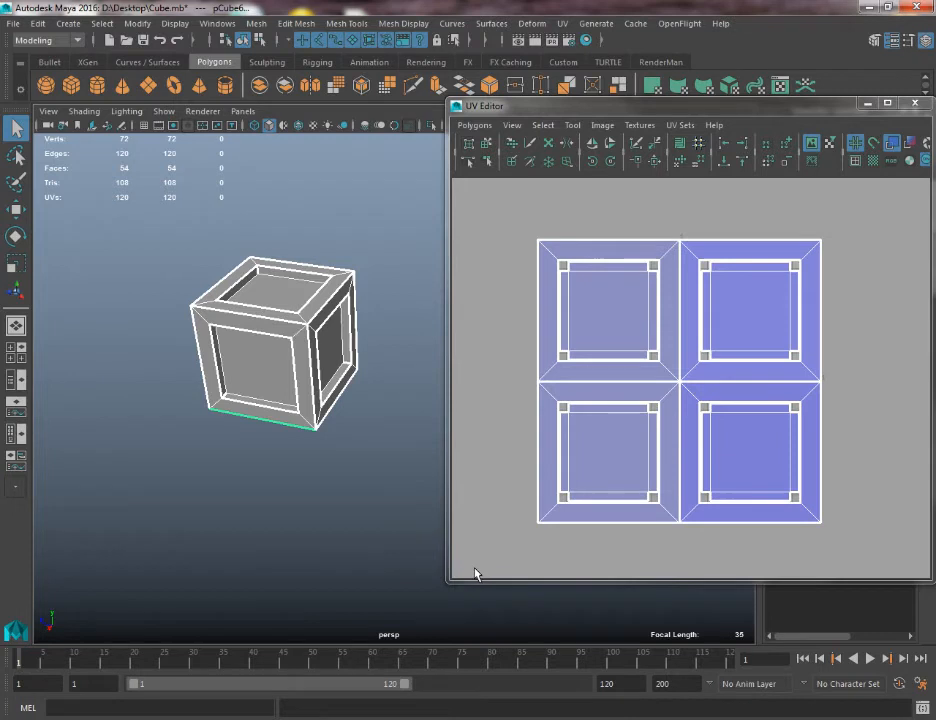
pyautogui.rightClick(606, 368)
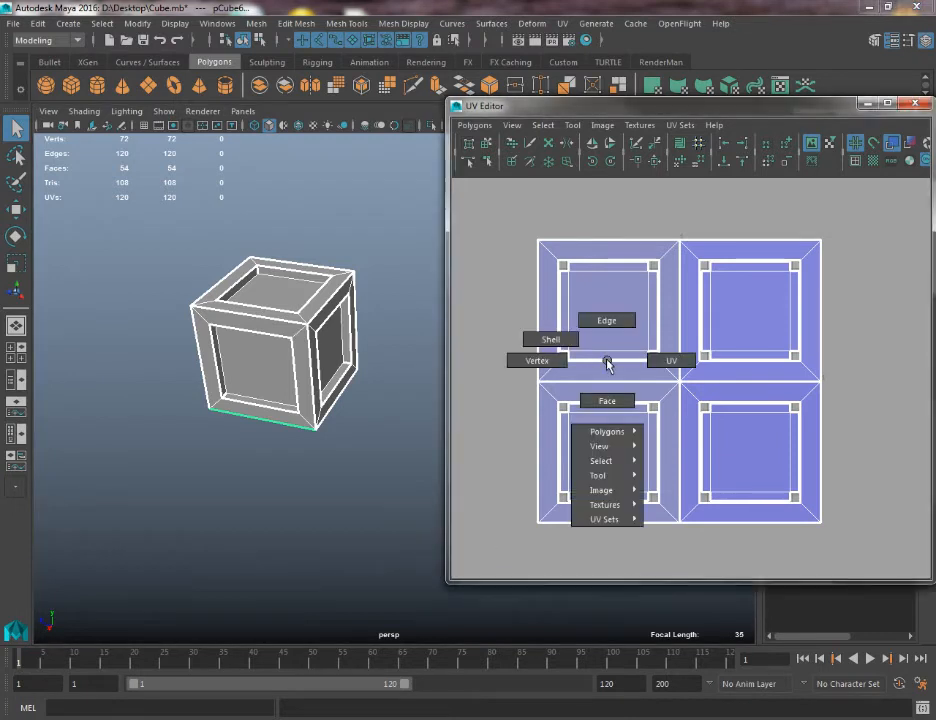
pyautogui.rightClick(691, 284)
pyautogui.click(691, 316)
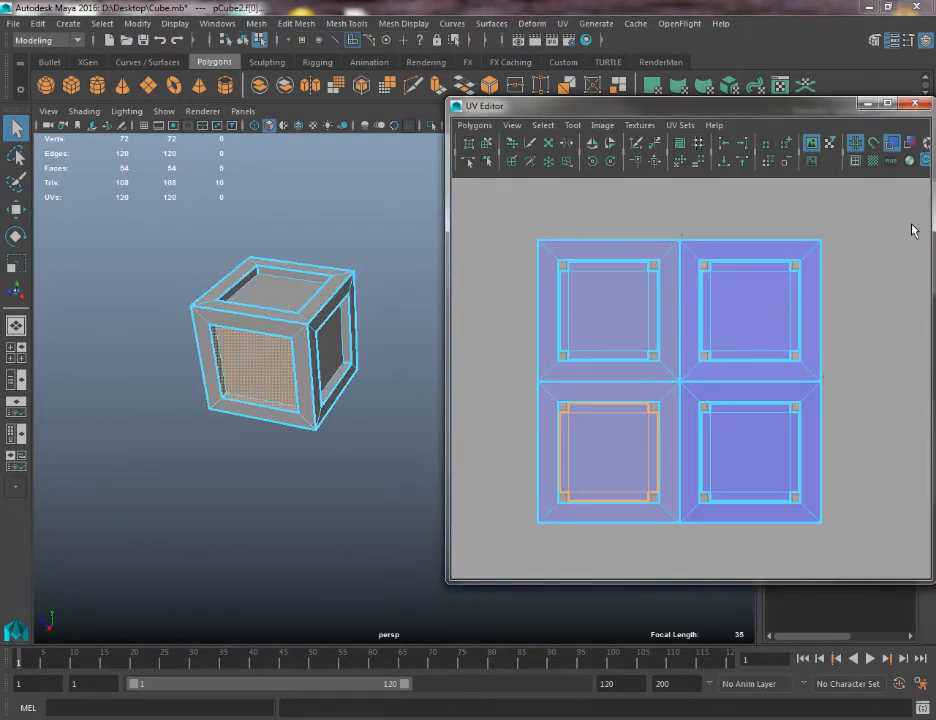
pyautogui.moveTo(889, 202); pyautogui.dragTo(478, 560)
pyautogui.keyDown('alt'); pyautogui.moveTo(278, 360); pyautogui.dragTo(258, 384); pyautogui.keyUp('alt')
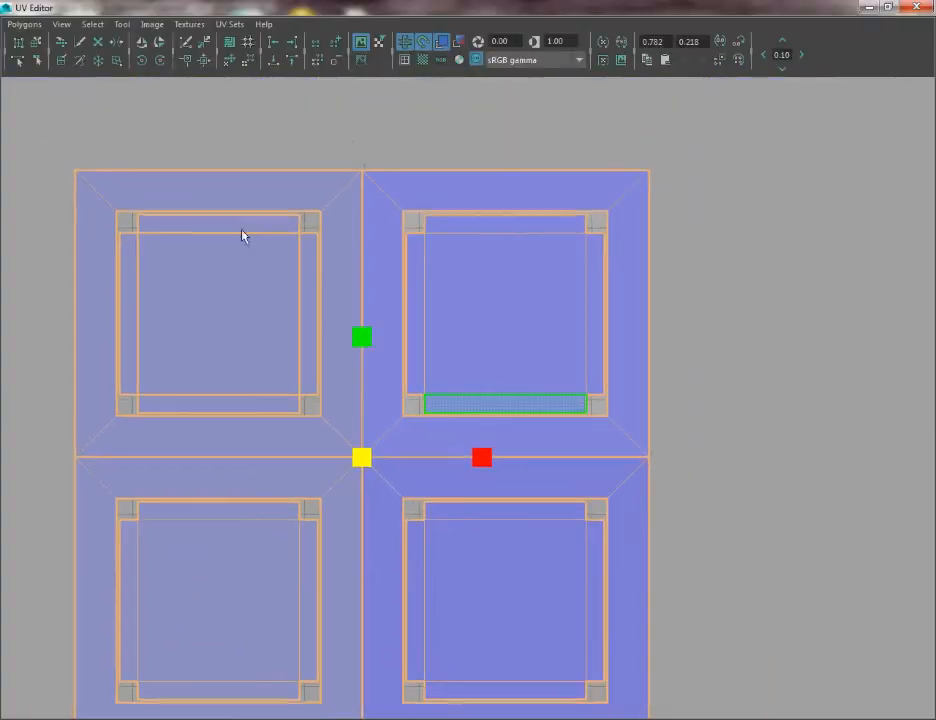
# Reselect every UV face for the Scale tool and place the UV Editor window beside the tool settings
pyautogui.keyDown('alt'); pyautogui.moveTo(355, 259); pyautogui.dragTo(413, 226, button='middle'); pyautogui.keyUp('alt')
pyautogui.keyDown('alt'); pyautogui.moveTo(413, 226); pyautogui.dragTo(393, 270, button='right'); pyautogui.keyUp('alt')
pyautogui.moveTo(402, 284)
pyautogui.keyDown('alt'); pyautogui.mouseDown(button='middle')
pyautogui.moveTo(360, 232)
pyautogui.moveTo(403, 261)
pyautogui.mouseUp(button='middle'); pyautogui.keyUp('alt')
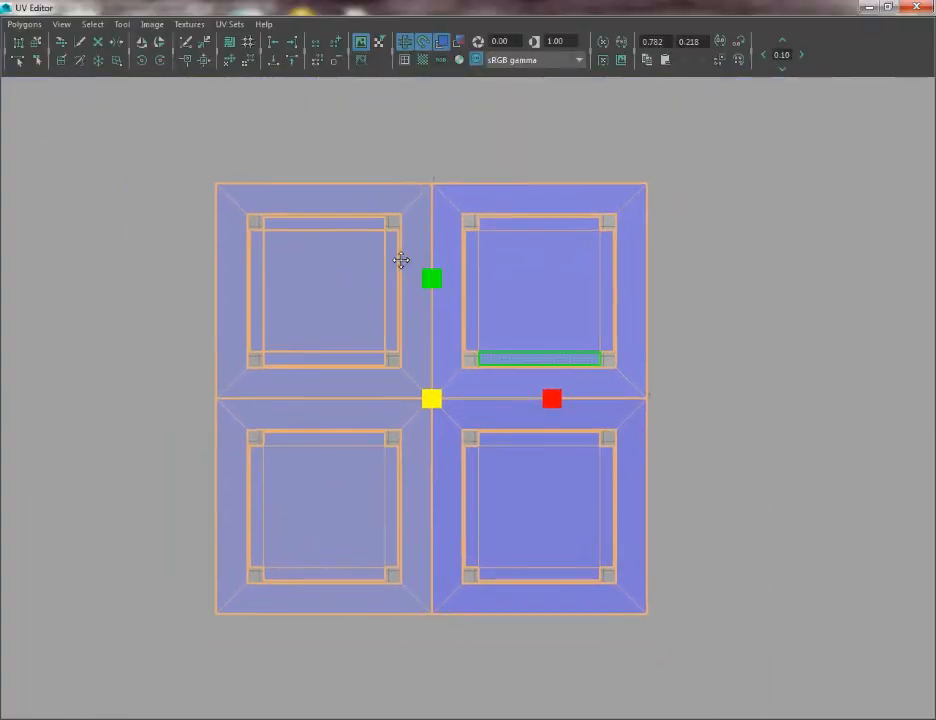
pyautogui.moveTo(744, 113); pyautogui.dragTo(128, 667)
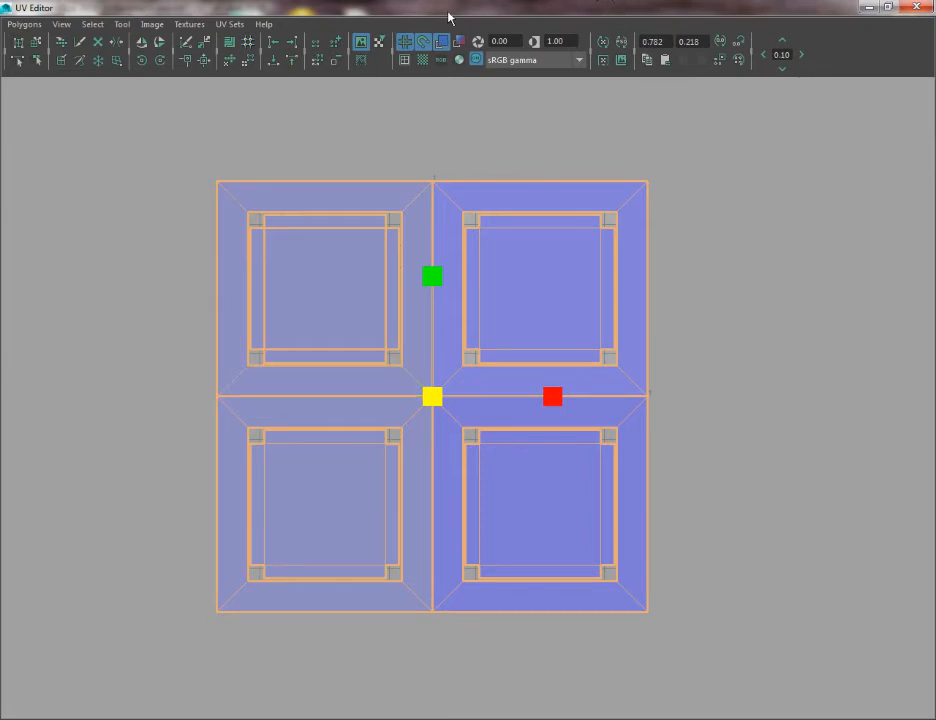
pyautogui.moveTo(440, 10); pyautogui.dragTo(674, 53)
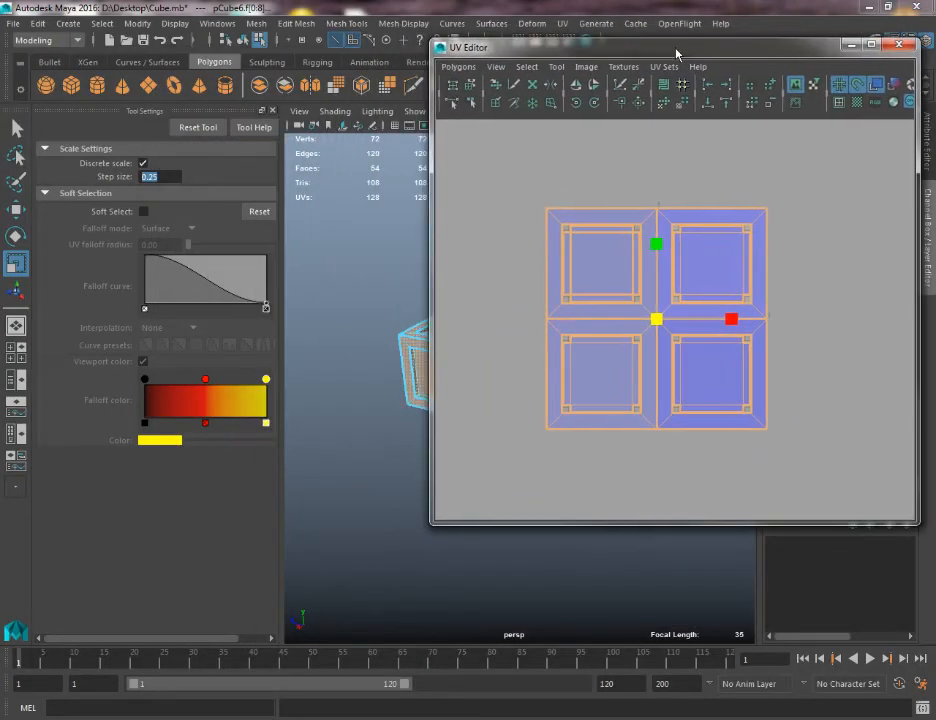
pyautogui.moveTo(590, 60); pyautogui.dragTo(307, 105)
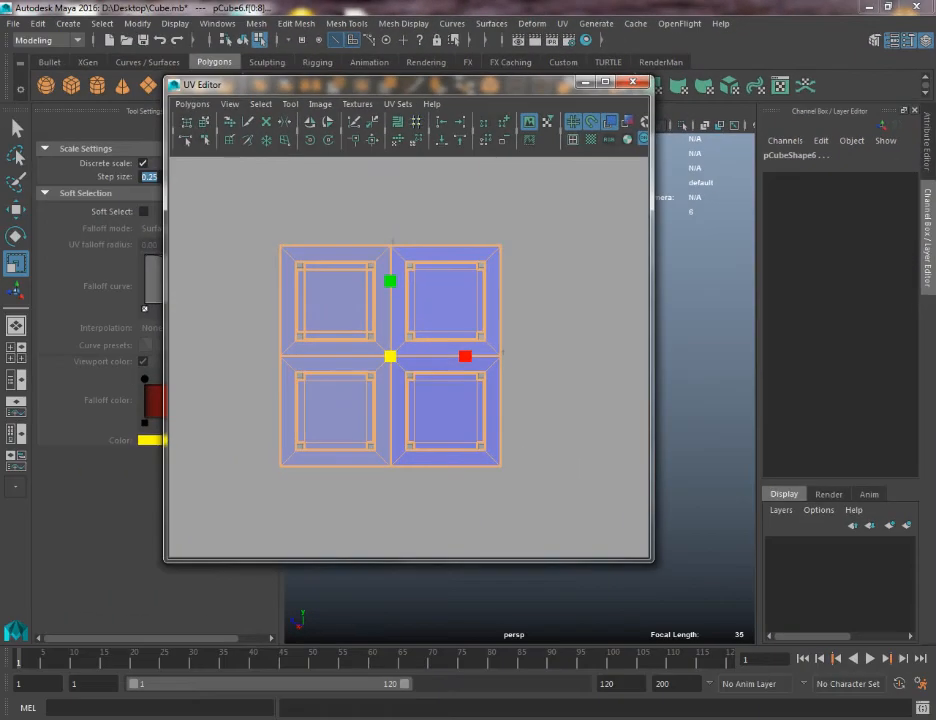
pyautogui.click(885, 72)
pyautogui.click(885, 72)
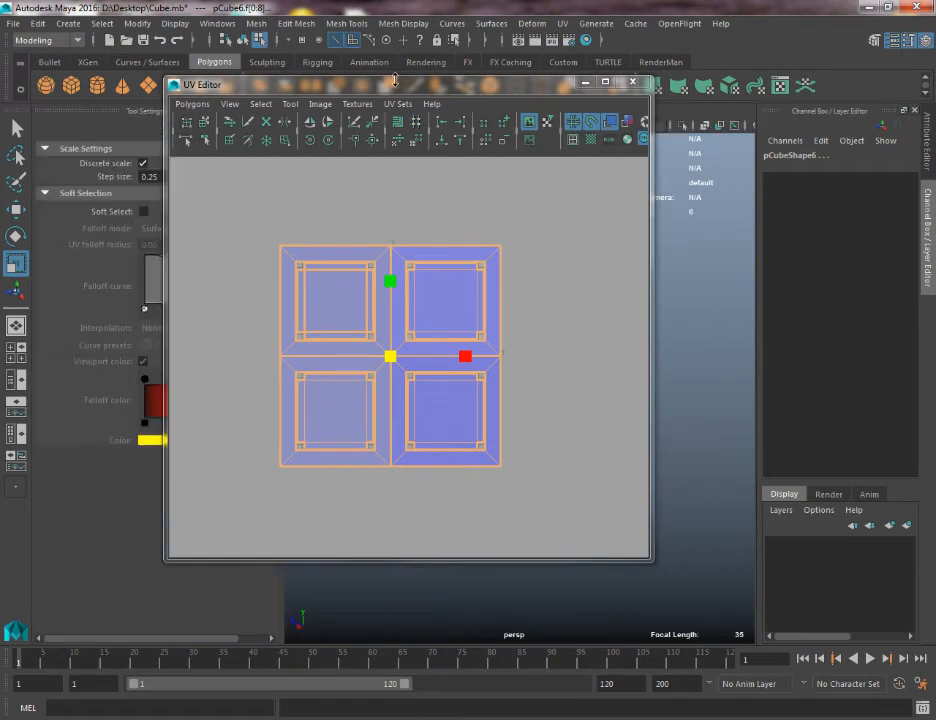
pyautogui.moveTo(290, 85); pyautogui.dragTo(407, 89)
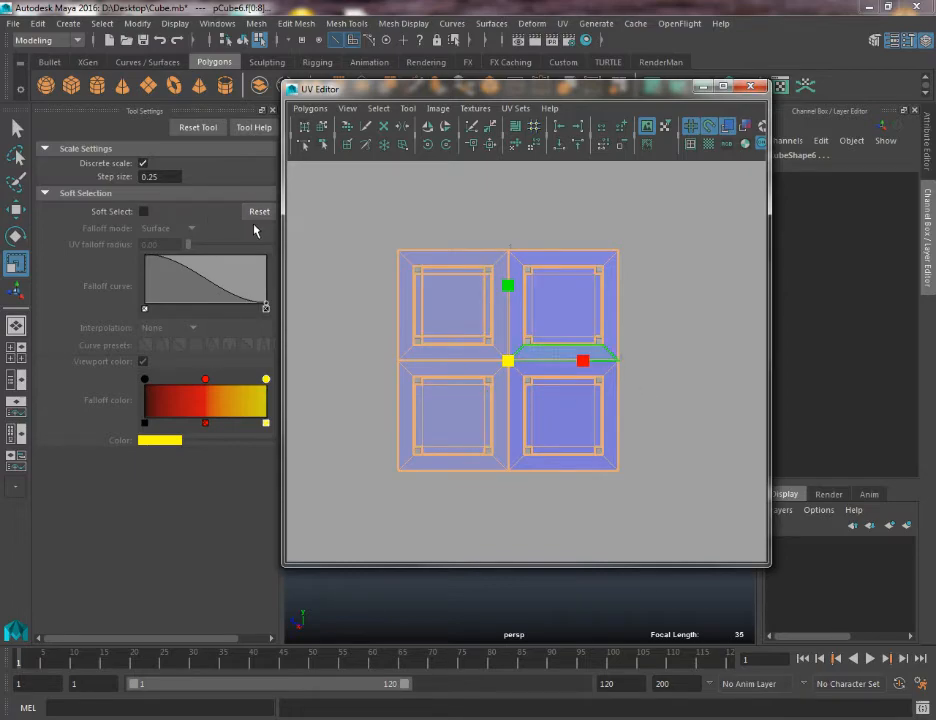
# Toggle the Scale tool's discrete scale off and on again, and set its step size to 1
pyautogui.click(143, 162)
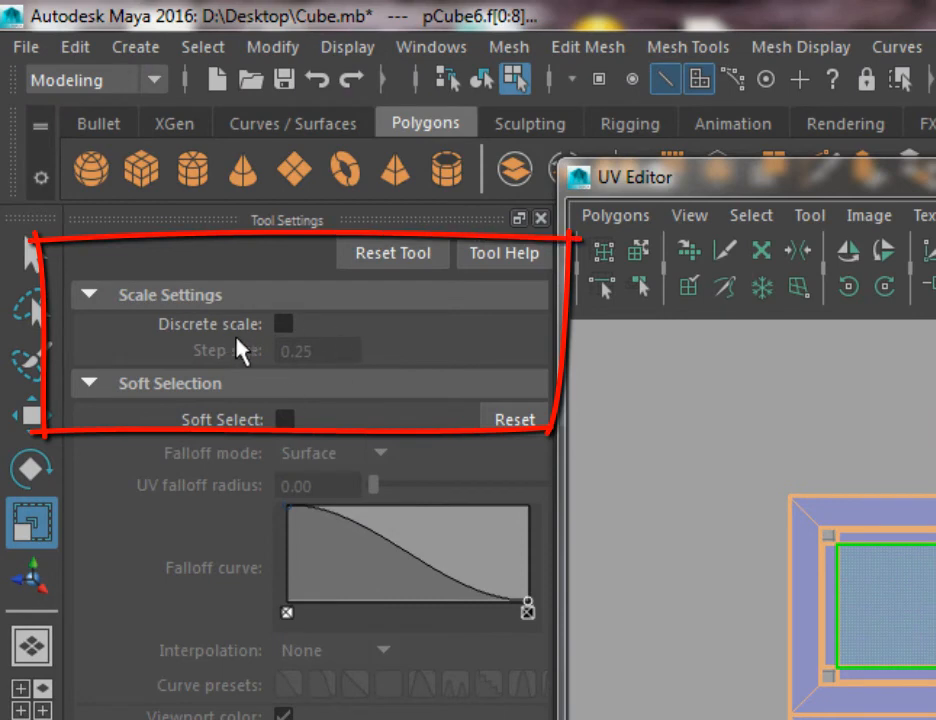
pyautogui.click(284, 323)
pyautogui.click(300, 350)
pyautogui.write('1')
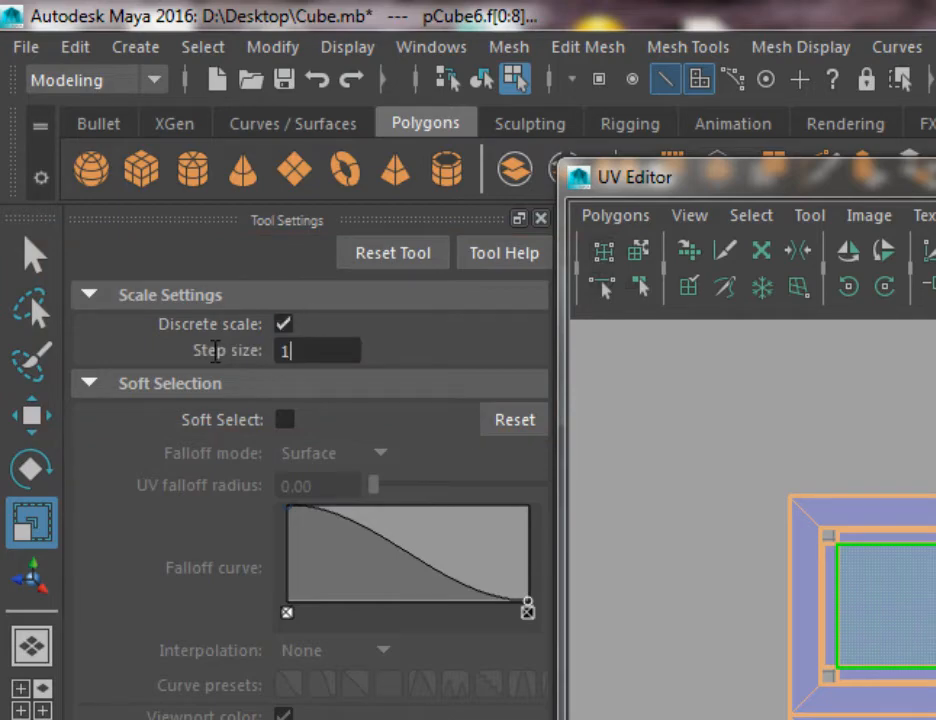
pyautogui.press('Return')
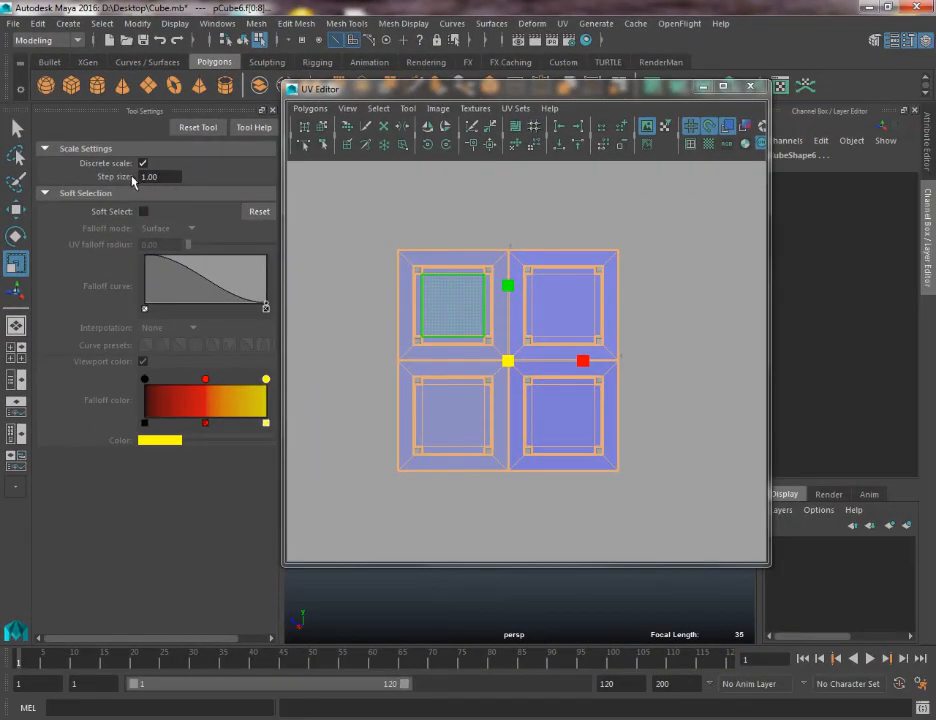
# Try enlarging all selected UV shells uniformly about the grid origin with the discrete step, and undo the scaling
pyautogui.moveTo(508, 362)
pyautogui.mouseDown()
pyautogui.moveTo(397, 407)
pyautogui.moveTo(510, 348)
pyautogui.moveTo(420, 403)
pyautogui.moveTo(378, 420)
pyautogui.moveTo(418, 393)
pyautogui.moveTo(375, 415)
pyautogui.moveTo(426, 378)
pyautogui.moveTo(384, 407)
pyautogui.moveTo(401, 386)
pyautogui.moveTo(497, 327)
pyautogui.mouseUp()
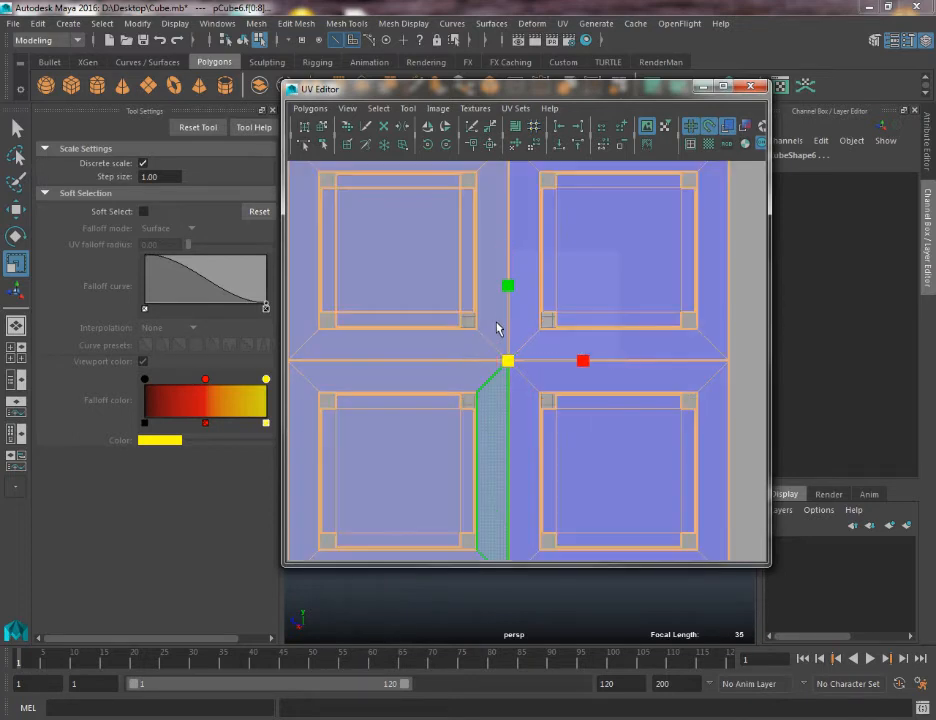
pyautogui.hotkey('ctrl', 'z')
pyautogui.hotkey('ctrl', 'z')
pyautogui.hotkey('ctrl', 'z')
pyautogui.scroll(-1, 495, 316)
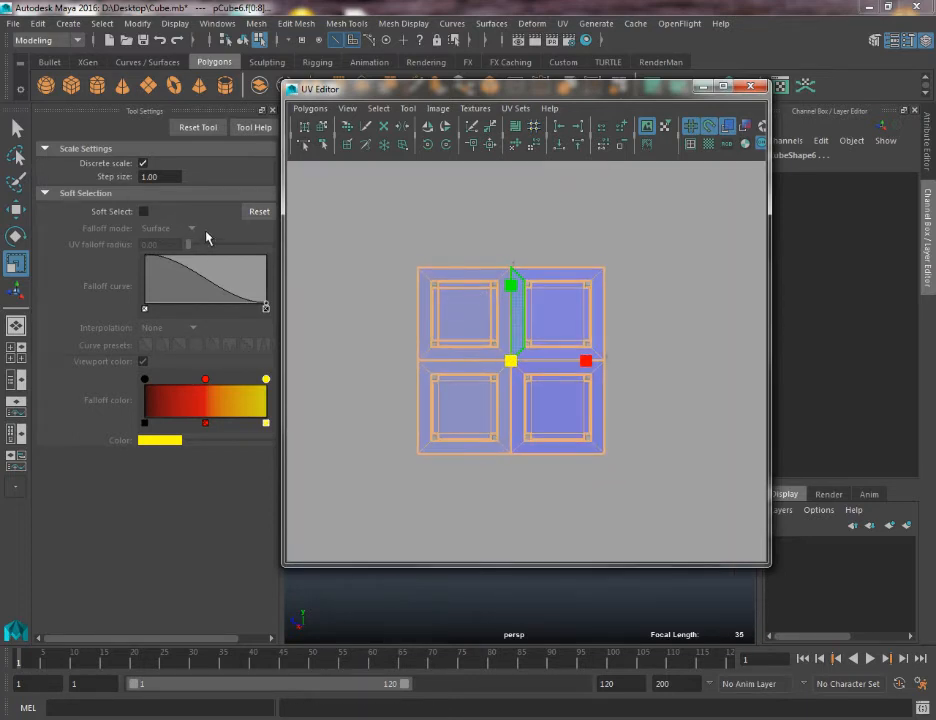
# Set the Scale tool's discrete step size to 0.25
pyautogui.click(172, 177)
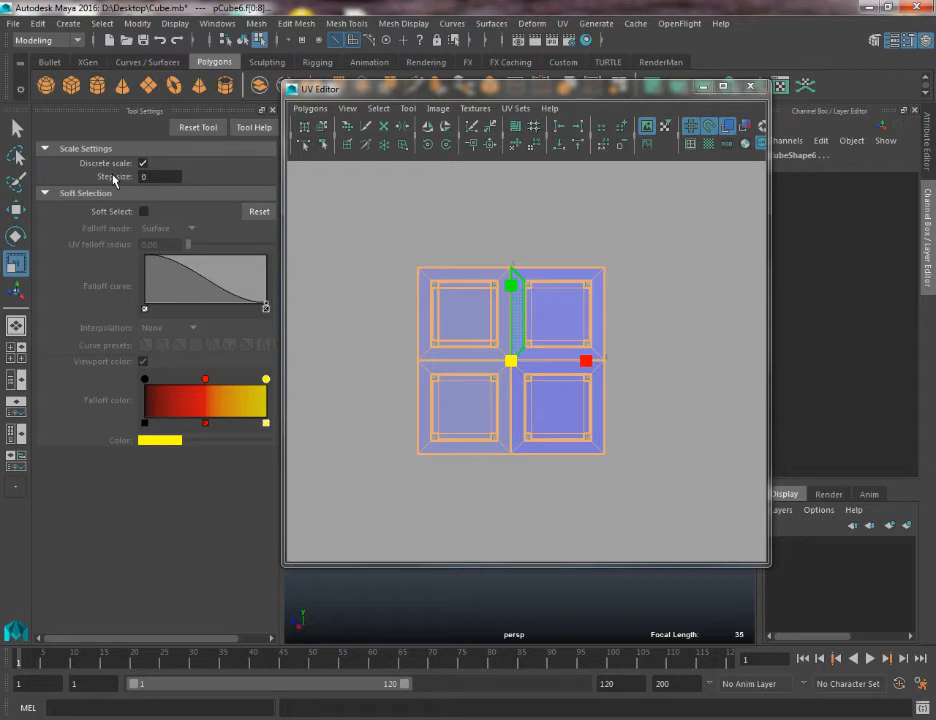
pyautogui.press('Return')
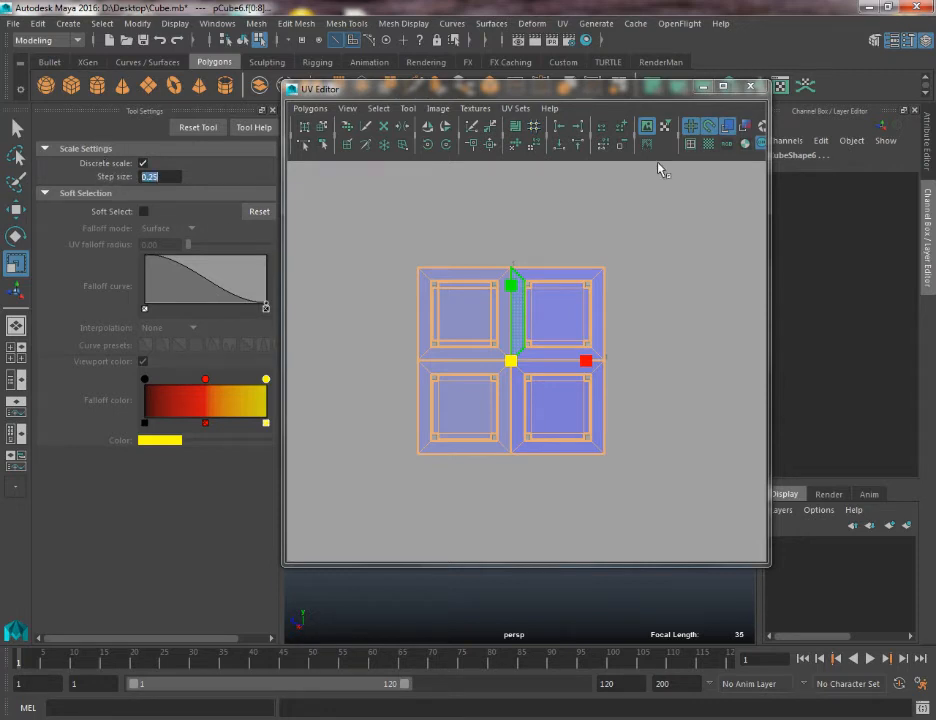
# Maximize the UV Editor and reactivate the Scale tool on the selected UV faces
pyautogui.click(334, 173)
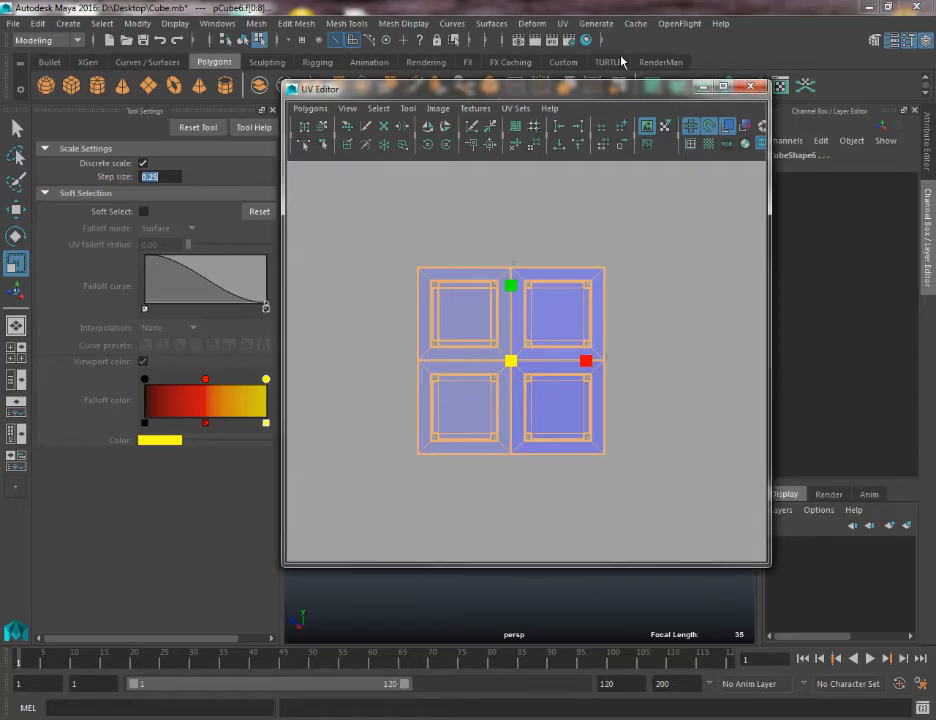
pyautogui.click(723, 86)
pyautogui.moveTo(358, 450); pyautogui.dragTo(71, 674)
pyautogui.press('w')
pyautogui.press('r')
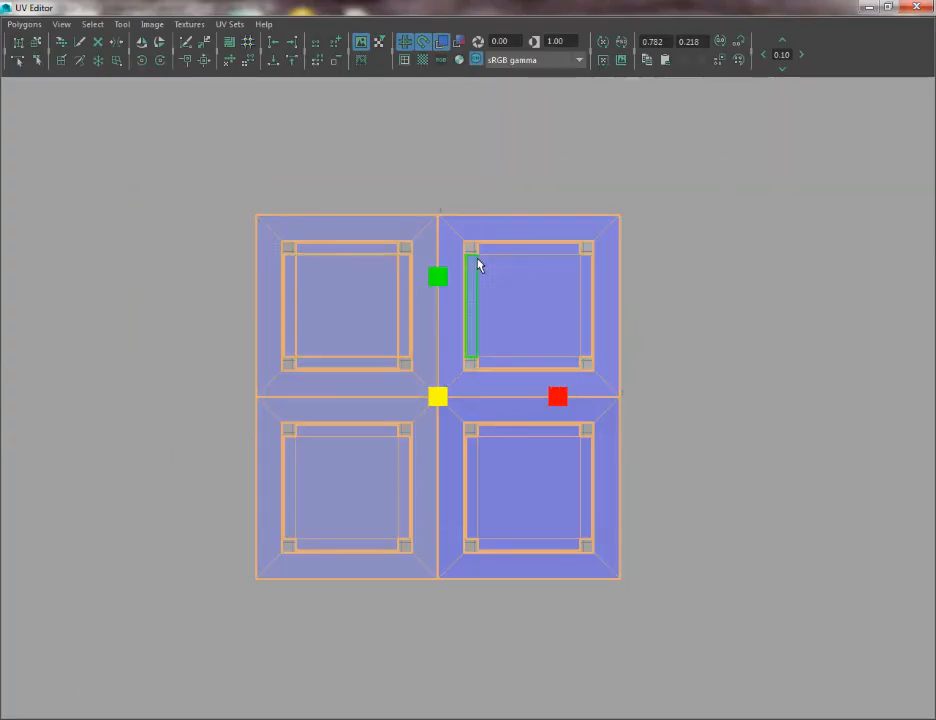
# Shrink the UV Editor window and reopen the Scale tool settings to review the discrete scale option and step size
pyautogui.moveTo(564, 8); pyautogui.dragTo(601, 119)
pyautogui.click(909, 41)
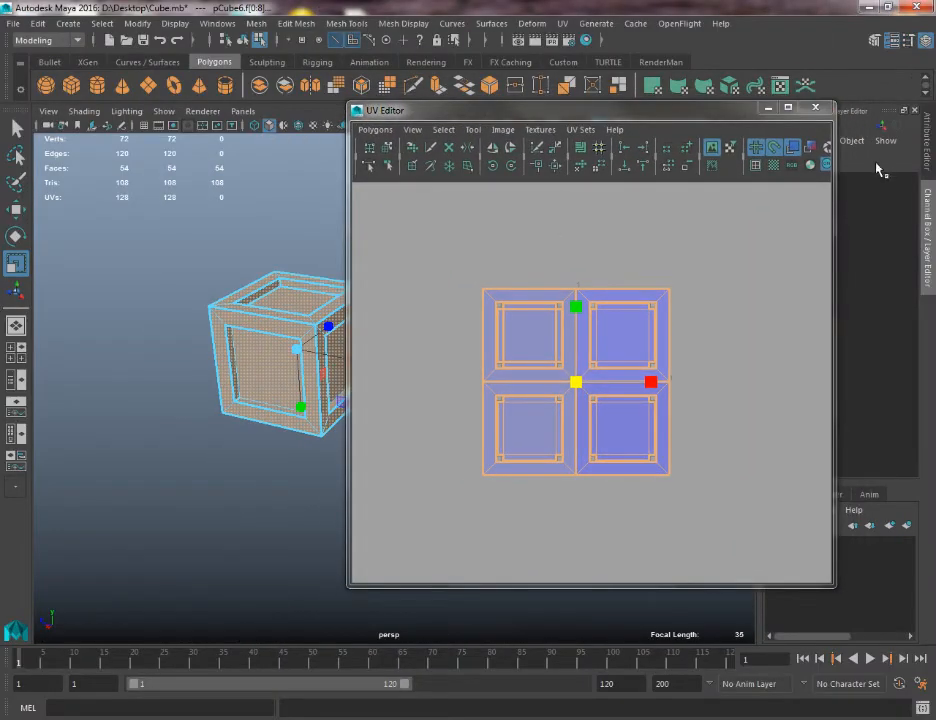
pyautogui.click(908, 44)
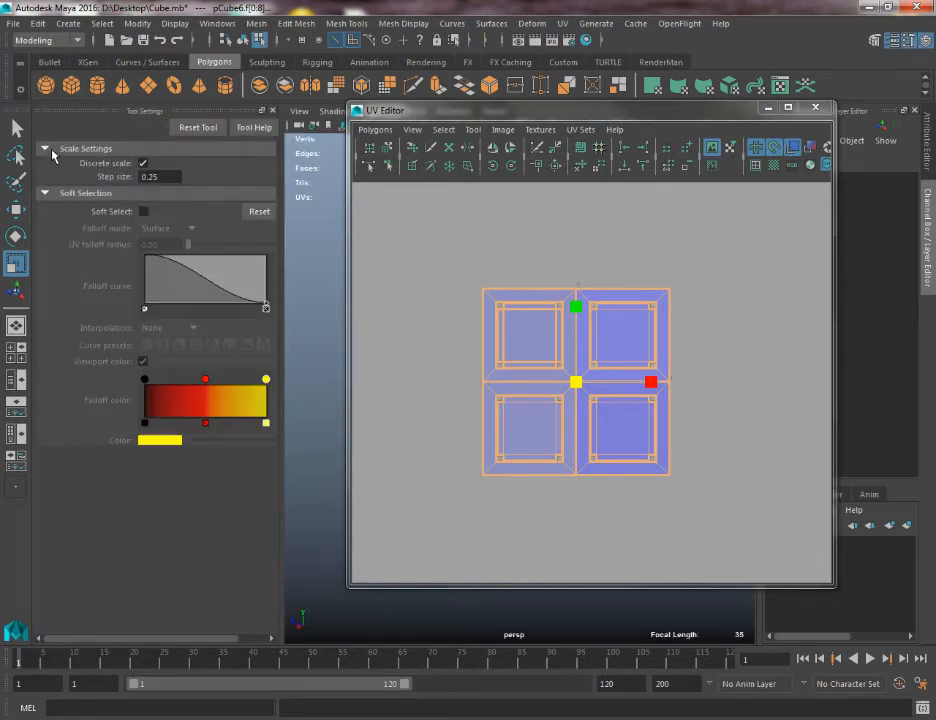
pyautogui.click(144, 164)
pyautogui.doubleClick(148, 176)
# Maximize the UV Editor and try snapping the scale pivot to the upper-right corner of the UV layout, clearing the selection at the end
pyautogui.moveTo(645, 116); pyautogui.dragTo(512, 6)
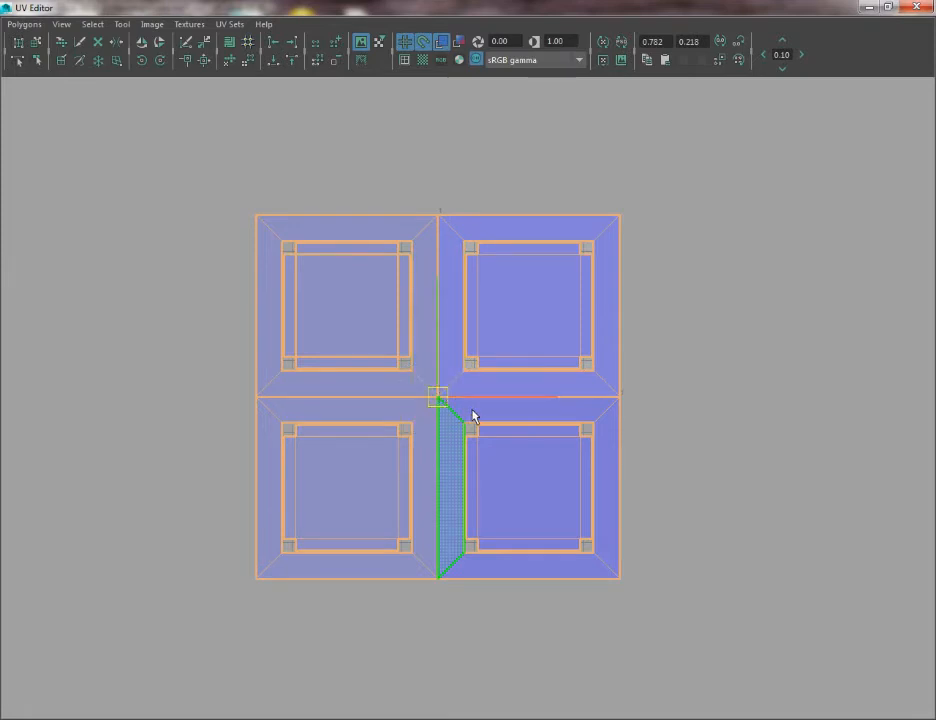
pyautogui.click(620, 217)
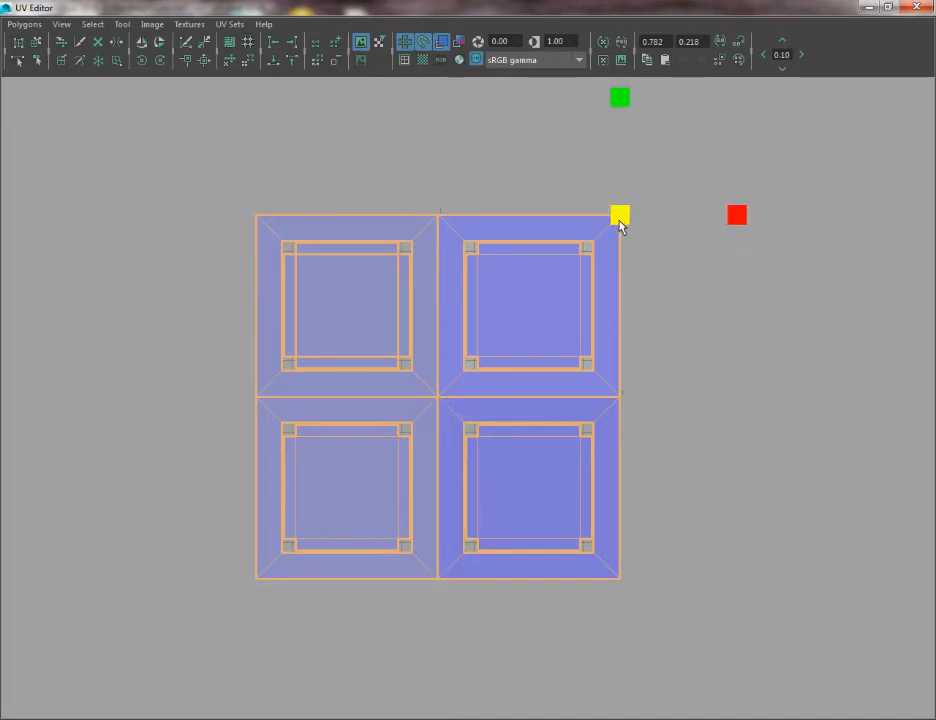
pyautogui.moveTo(621, 220); pyautogui.dragTo(607, 238)
pyautogui.moveTo(605, 240); pyautogui.dragTo(568, 259, button='middle')
pyautogui.click(369, 194)
# Examine the outer edges and corners of the UV shells for alignment with the 0 to 1 grid quadrant
pyautogui.keyDown('alt'); pyautogui.moveTo(398, 228); pyautogui.dragTo(666, 497, button='right'); pyautogui.keyUp('alt')
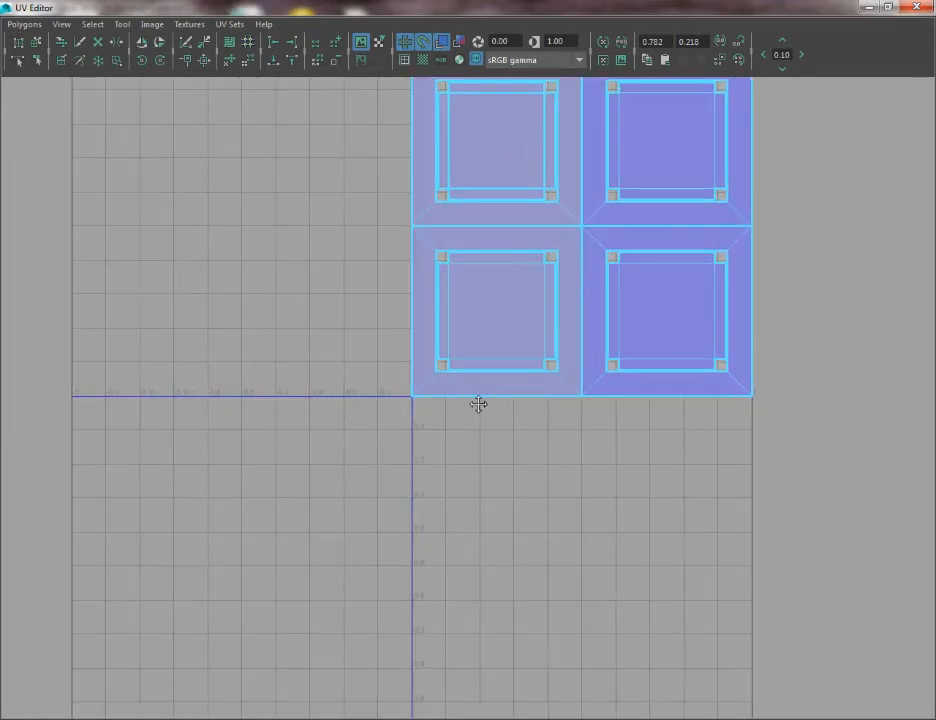
pyautogui.keyDown('alt'); pyautogui.moveTo(478, 405); pyautogui.dragTo(430, 543, button='middle'); pyautogui.keyUp('alt')
pyautogui.keyDown('alt'); pyautogui.moveTo(307, 424); pyautogui.dragTo(476, 623, button='right'); pyautogui.keyUp('alt')
pyautogui.keyDown('alt'); pyautogui.moveTo(476, 623); pyautogui.dragTo(541, 449, button='middle'); pyautogui.keyUp('alt')
pyautogui.keyDown('alt'); pyautogui.moveTo(308, 342); pyautogui.dragTo(445, 480, button='right'); pyautogui.keyUp('alt')
pyautogui.keyDown('alt'); pyautogui.moveTo(278, 430); pyautogui.dragTo(262, 418, button='right'); pyautogui.keyUp('alt')
pyautogui.keyDown('alt'); pyautogui.moveTo(278, 418); pyautogui.dragTo(448, 719, button='middle'); pyautogui.keyUp('alt')
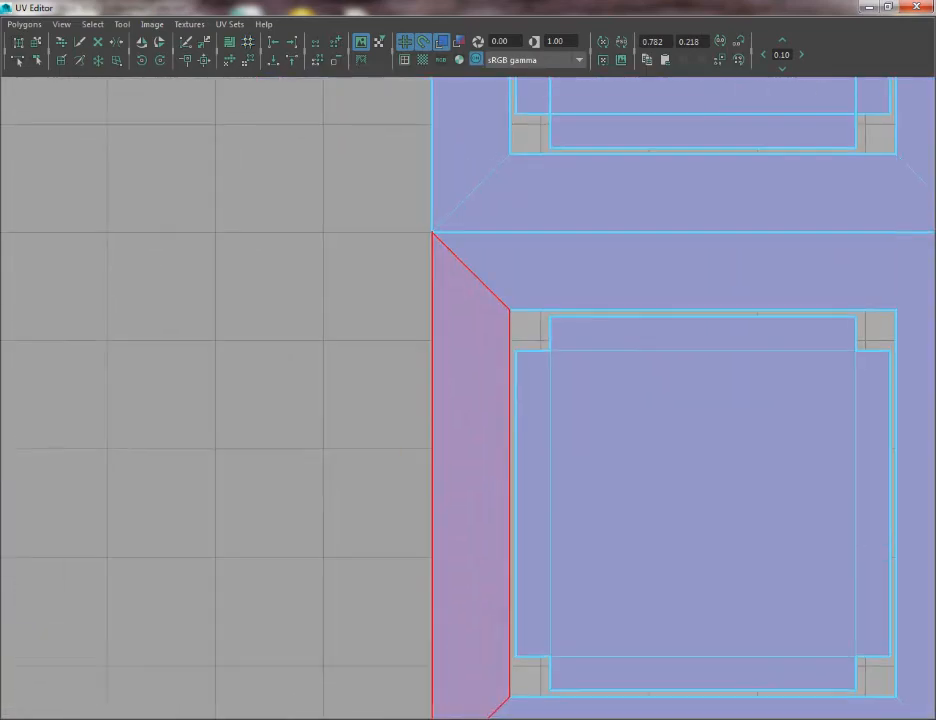
pyautogui.keyDown('alt'); pyautogui.moveTo(420, 382); pyautogui.dragTo(389, 719, button='middle'); pyautogui.keyUp('alt')
pyautogui.keyDown('alt'); pyautogui.moveTo(389, 305); pyautogui.dragTo(388, 441, button='middle'); pyautogui.keyUp('alt')
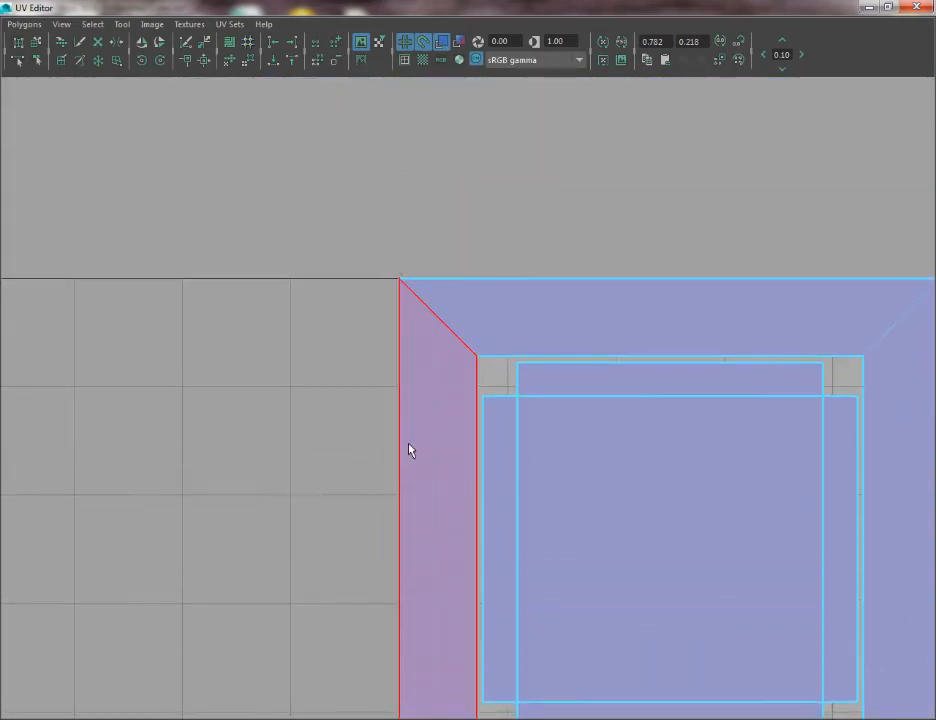
pyautogui.keyDown('alt'); pyautogui.moveTo(601, 698); pyautogui.dragTo(359, 211, button='middle'); pyautogui.keyUp('alt')
pyautogui.keyDown('alt'); pyautogui.moveTo(639, 316); pyautogui.dragTo(161, 328, button='middle'); pyautogui.keyUp('alt')
pyautogui.keyDown('alt'); pyautogui.moveTo(454, 347); pyautogui.dragTo(212, 460, button='middle'); pyautogui.keyUp('alt')
pyautogui.keyDown('alt'); pyautogui.moveTo(492, 318); pyautogui.dragTo(380, 107, button='right'); pyautogui.keyUp('alt')
pyautogui.keyDown('alt'); pyautogui.moveTo(539, 200); pyautogui.dragTo(731, 323, button='middle'); pyautogui.keyUp('alt')
pyautogui.keyDown('alt'); pyautogui.moveTo(431, 284); pyautogui.dragTo(300, 10, button='middle'); pyautogui.keyUp('alt')
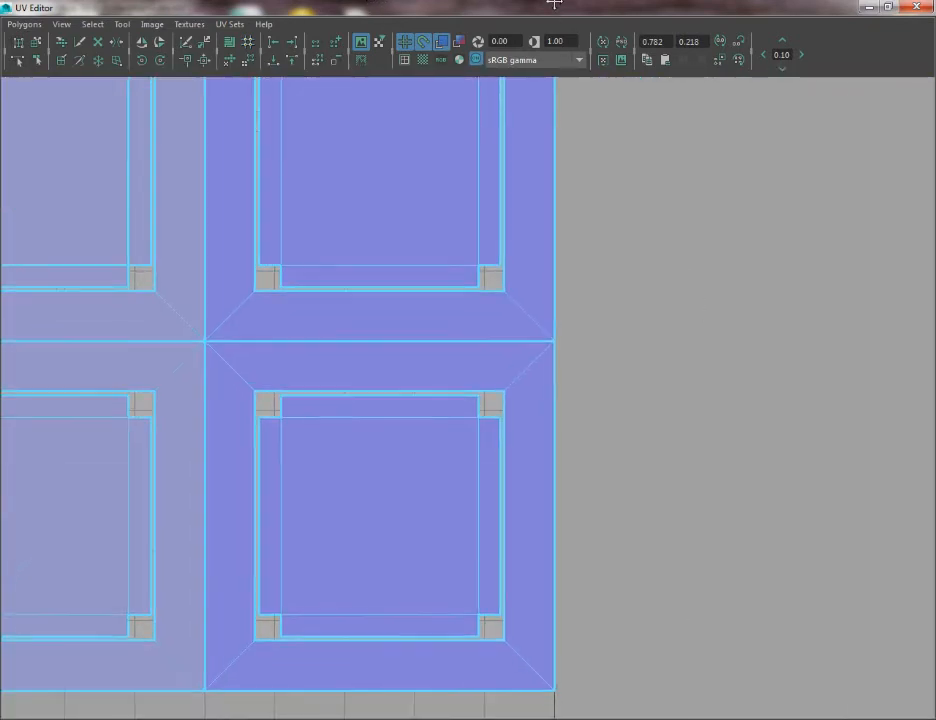
pyautogui.keyDown('alt'); pyautogui.moveTo(568, 635); pyautogui.dragTo(792, 577, button='middle'); pyautogui.keyUp('alt')
pyautogui.keyDown('alt'); pyautogui.moveTo(181, 394); pyautogui.dragTo(242, 694, button='middle'); pyautogui.keyUp('alt')
pyautogui.keyDown('alt'); pyautogui.moveTo(400, 300); pyautogui.dragTo(20, 5, button='right'); pyautogui.keyUp('alt')
pyautogui.keyDown('alt'); pyautogui.moveTo(222, 187); pyautogui.dragTo(284, 192, button='middle'); pyautogui.keyUp('alt')
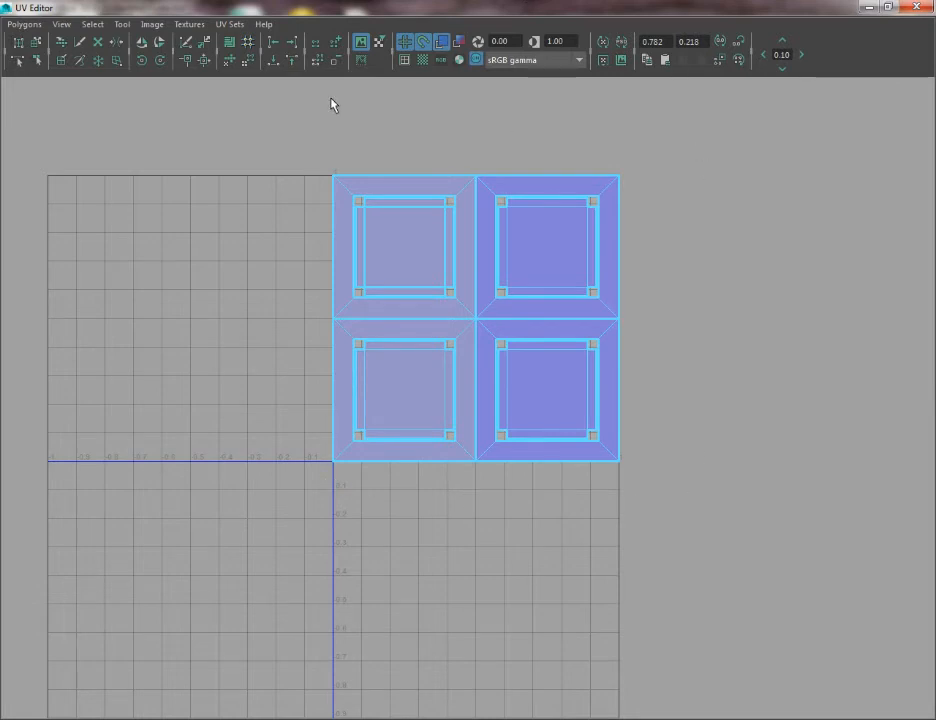
# Select every face of the UV layout in face mode and move the smaller UV Editor window off the crate
pyautogui.moveTo(374, 239); pyautogui.dragTo(378, 270, button='right')
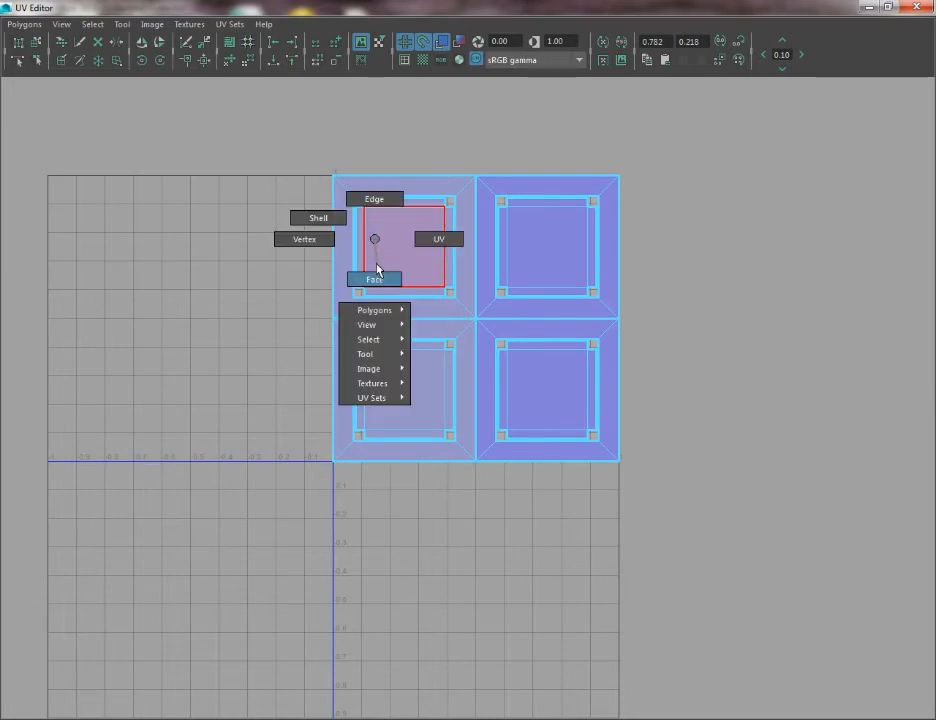
pyautogui.moveTo(240, 119); pyautogui.dragTo(758, 547)
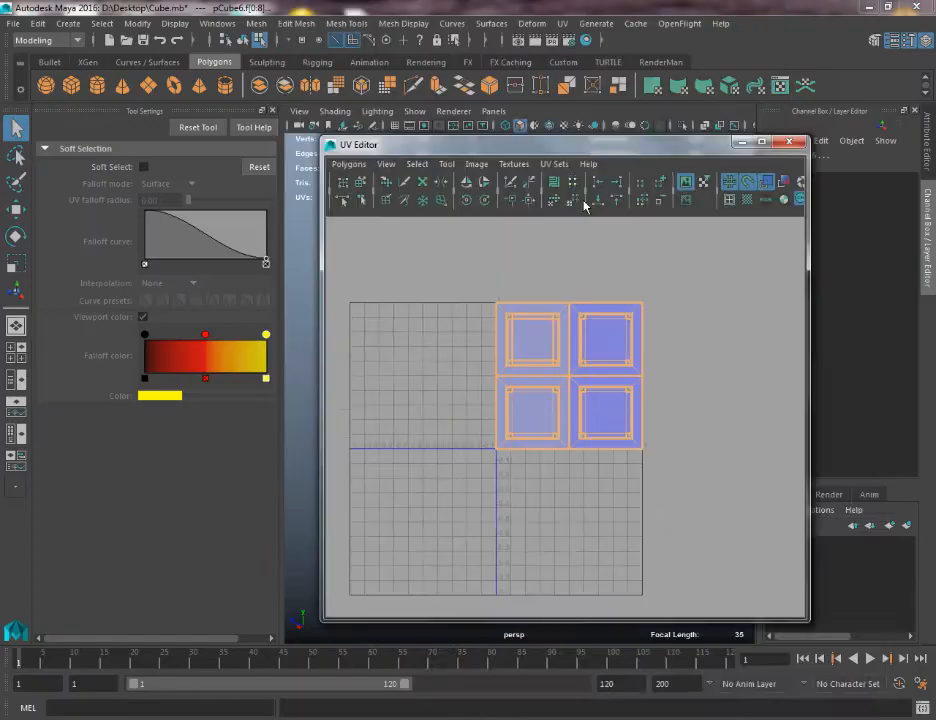
pyautogui.moveTo(648, 145); pyautogui.dragTo(825, 248)
# Select all six crate panels as objects in the viewport and close the tool settings
pyautogui.moveTo(344, 327); pyautogui.dragTo(411, 276, button='right')
pyautogui.click(409, 355)
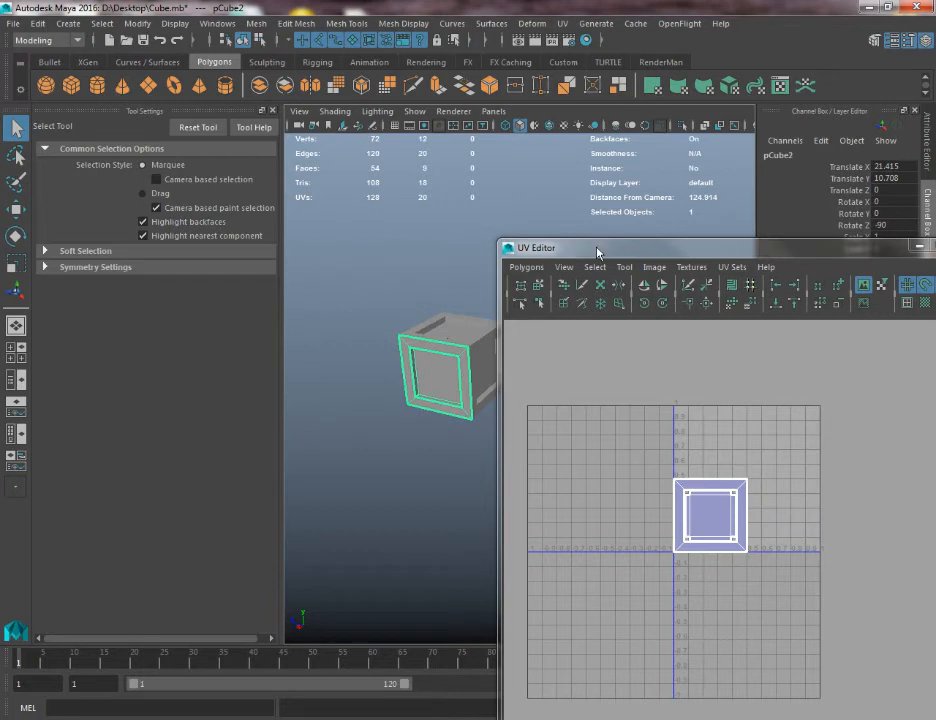
pyautogui.moveTo(383, 262); pyautogui.dragTo(503, 453)
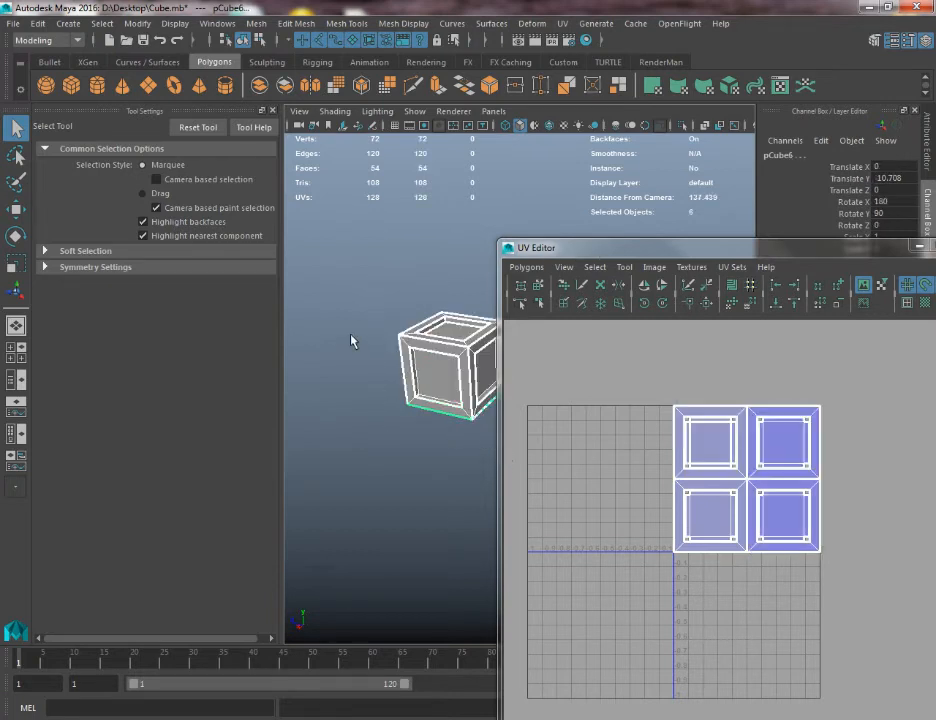
pyautogui.moveTo(654, 240); pyautogui.dragTo(738, 233)
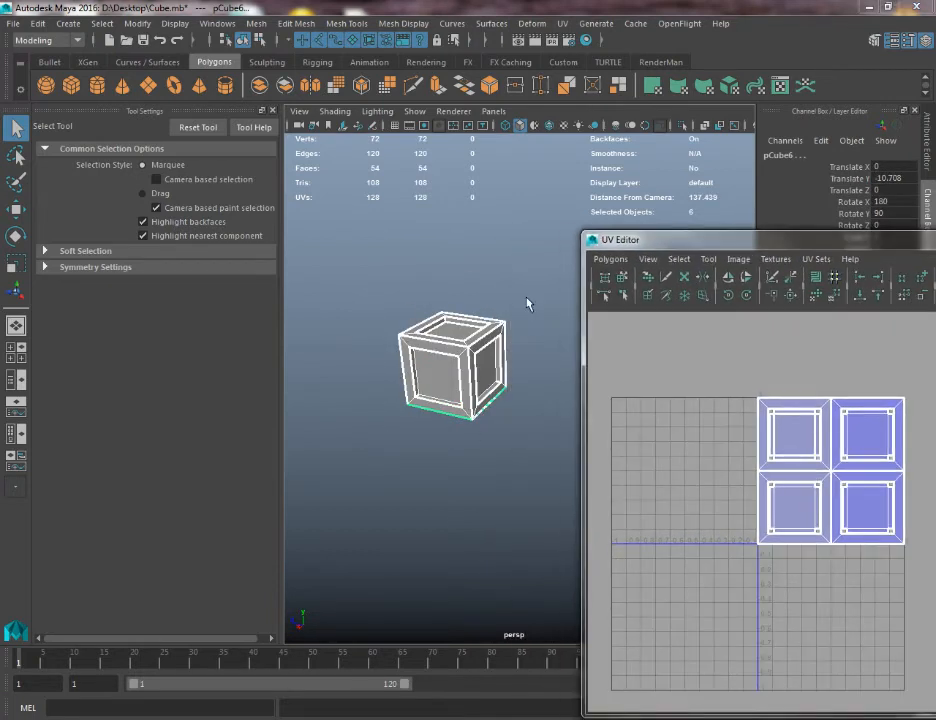
pyautogui.click(271, 110)
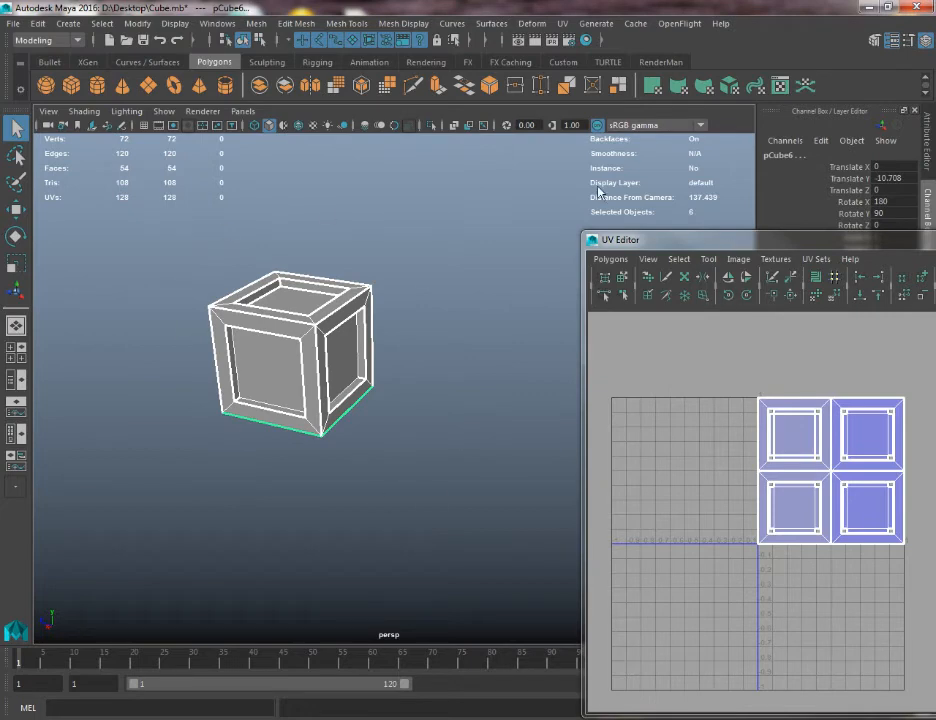
# Select all faces of the six panels in the UV Editor and place its window beside the crate
pyautogui.moveTo(730, 242); pyautogui.dragTo(428, 112)
pyautogui.moveTo(497, 278); pyautogui.dragTo(497, 317, button='right')
pyautogui.moveTo(422, 235); pyautogui.dragTo(674, 451)
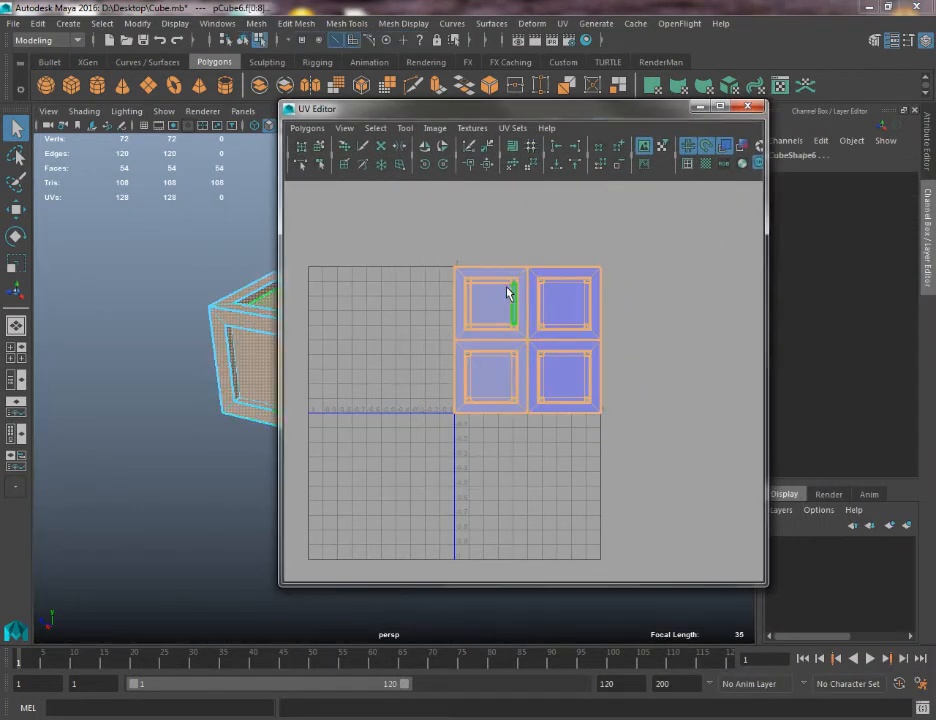
pyautogui.moveTo(530, 108); pyautogui.dragTo(783, 134)
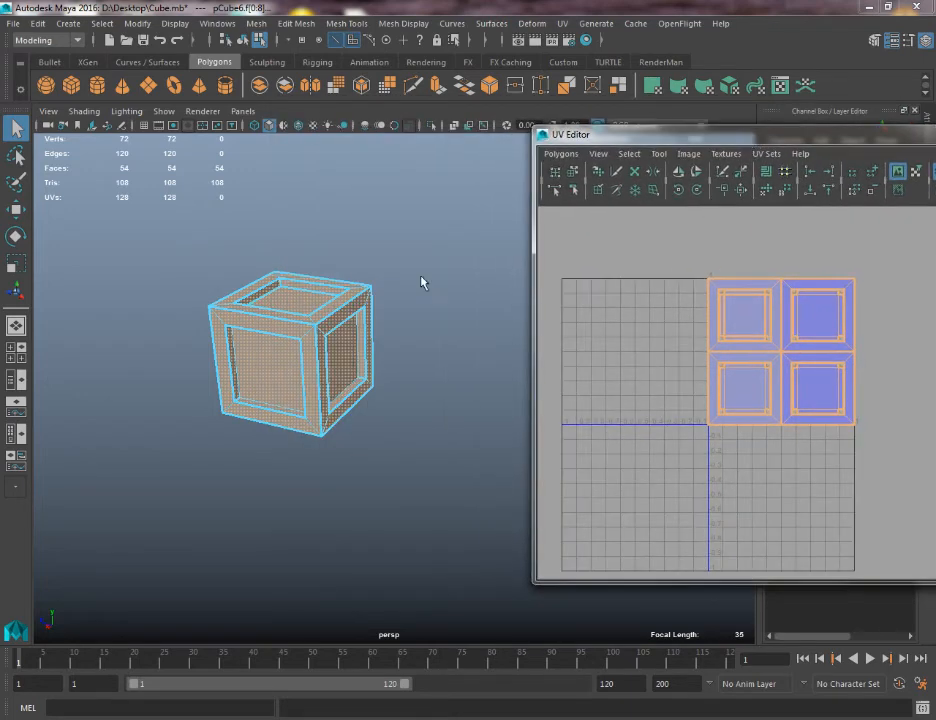
# Reselect the six crate panels as objects and select all their faces in the UV Editor for the Move tool
pyautogui.moveTo(205, 326); pyautogui.dragTo(278, 305, button='right')
pyautogui.moveTo(150, 249); pyautogui.dragTo(441, 498)
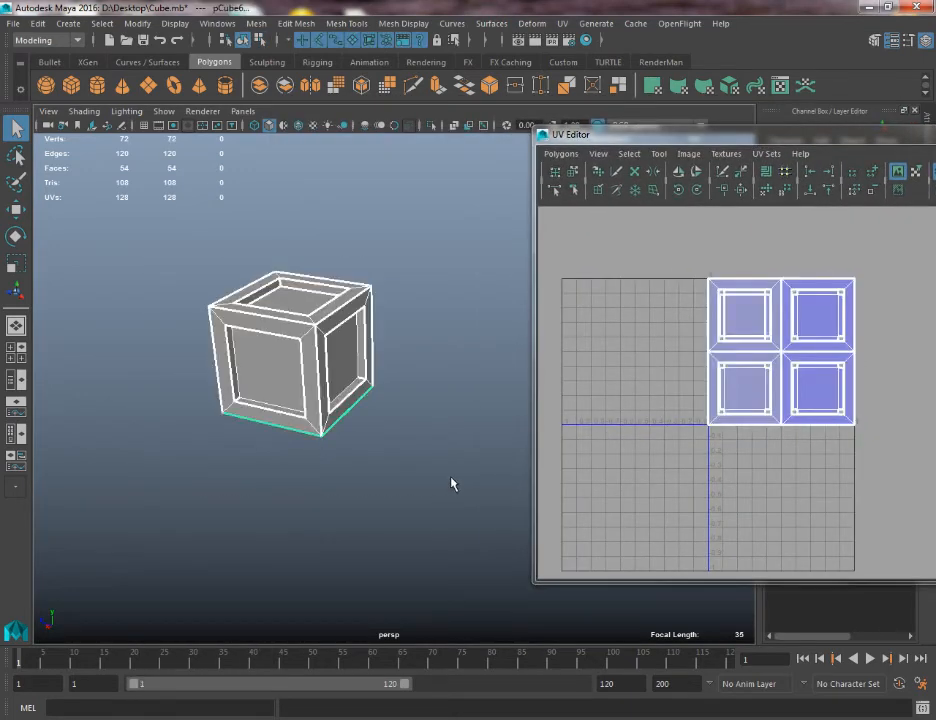
pyautogui.moveTo(731, 136); pyautogui.dragTo(405, 70)
pyautogui.moveTo(433, 308); pyautogui.dragTo(425, 349, button='right')
pyautogui.moveTo(326, 175); pyautogui.dragTo(633, 425)
pyautogui.press('w')
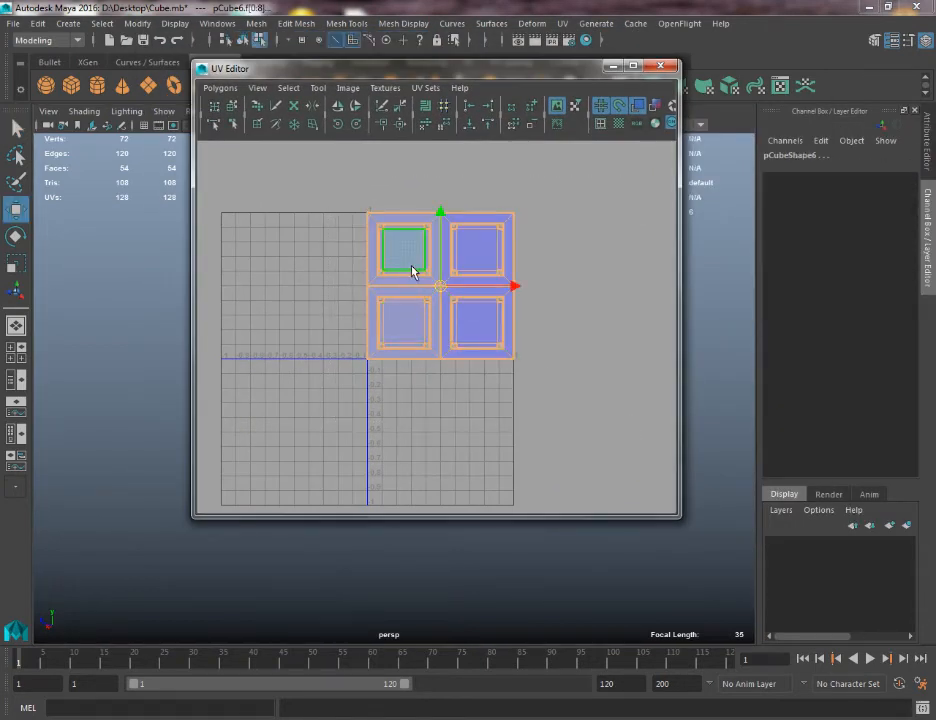
# Open the UV Snapshot options and set the output file to CUBEUV on the Desktop
pyautogui.click(222, 88)
pyautogui.click(278, 631)
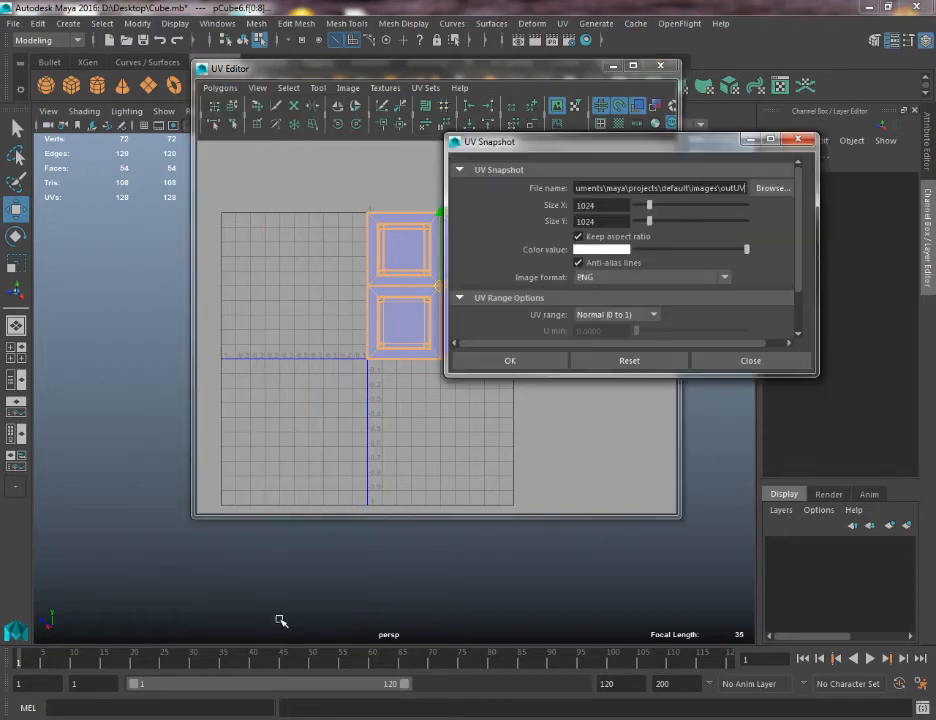
pyautogui.moveTo(633, 155); pyautogui.dragTo(443, 150)
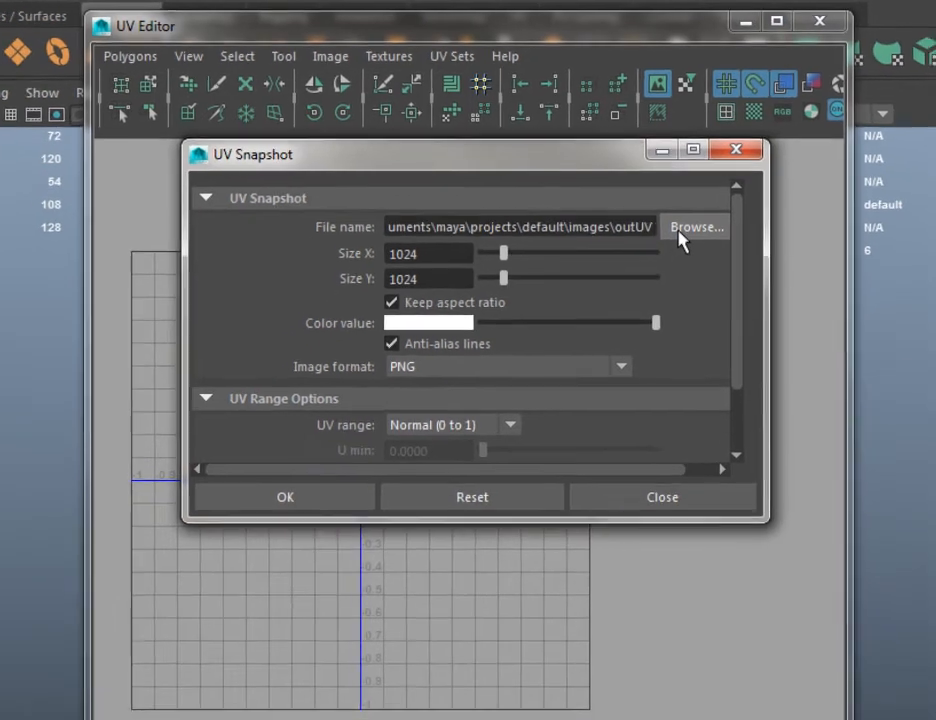
pyautogui.click(670, 255)
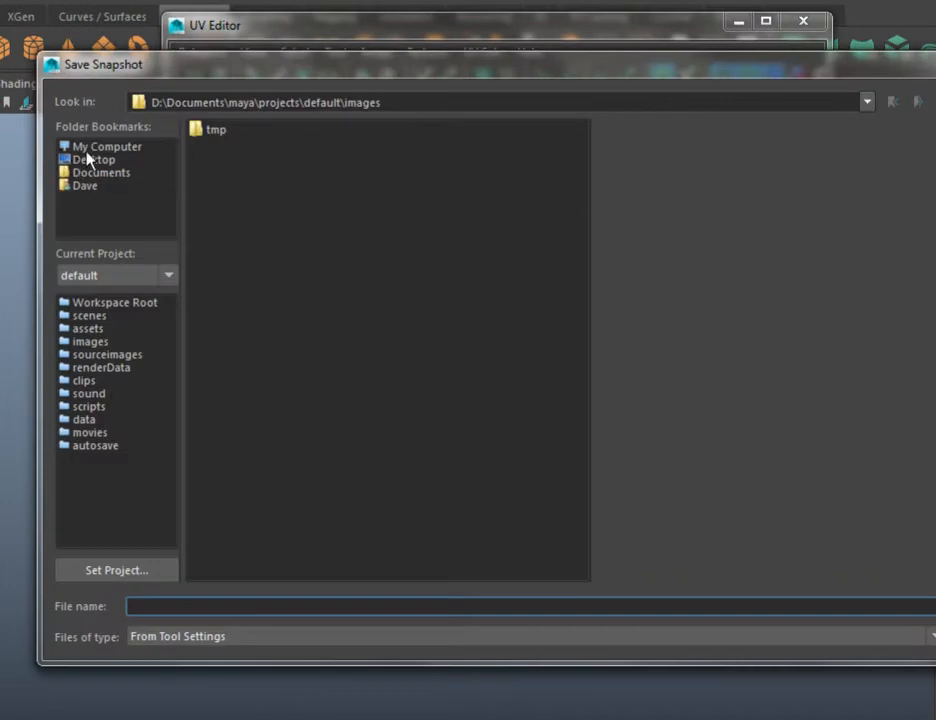
pyautogui.click(90, 159)
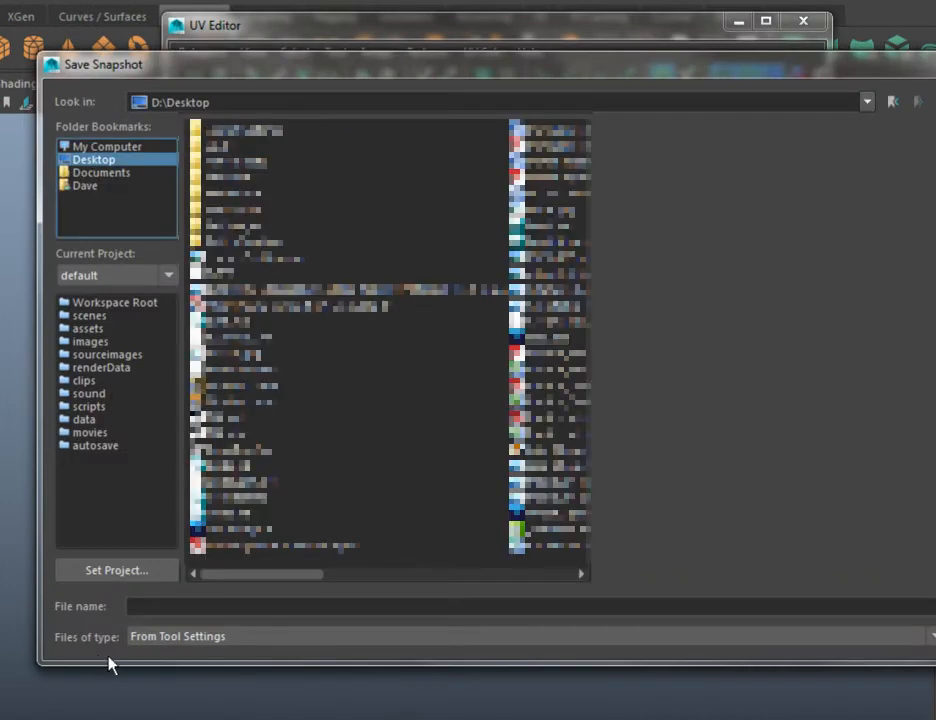
pyautogui.click(149, 607)
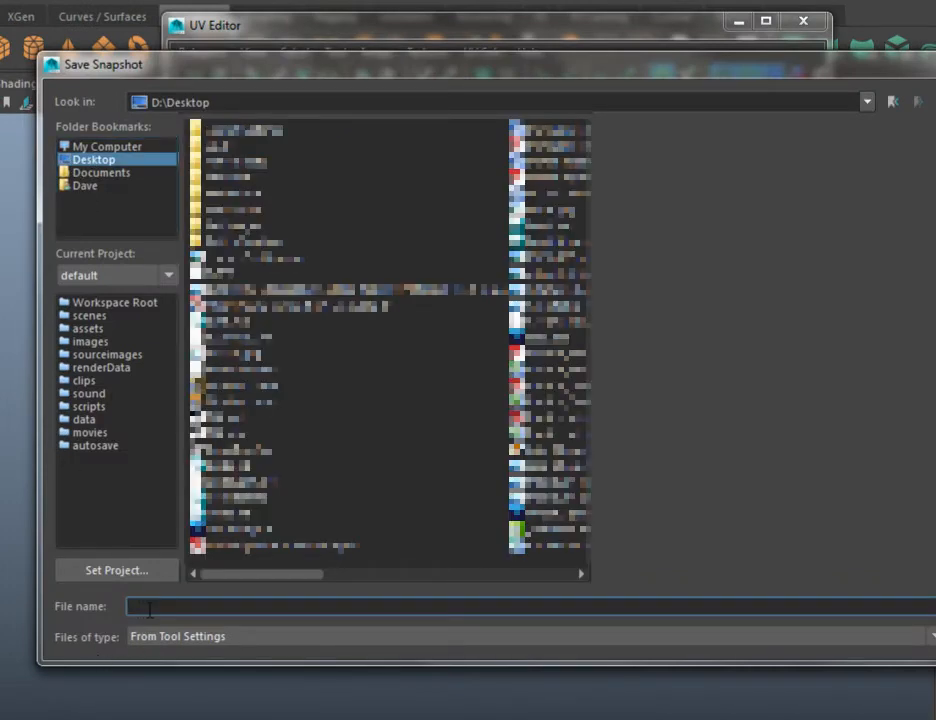
pyautogui.write('CUBE')
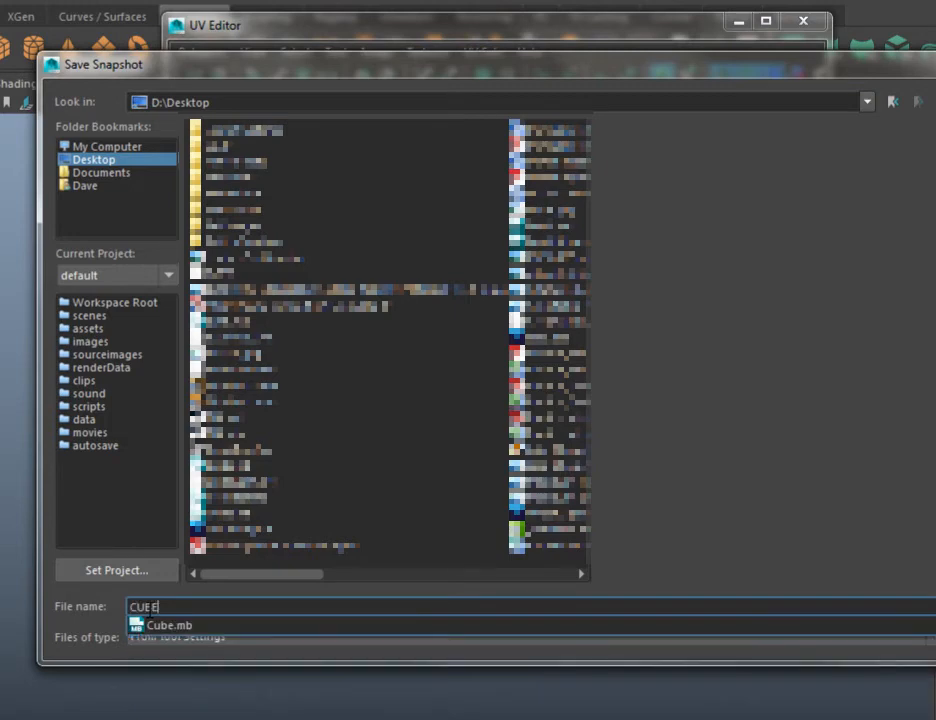
pyautogui.write('UV')
pyautogui.press('Return')
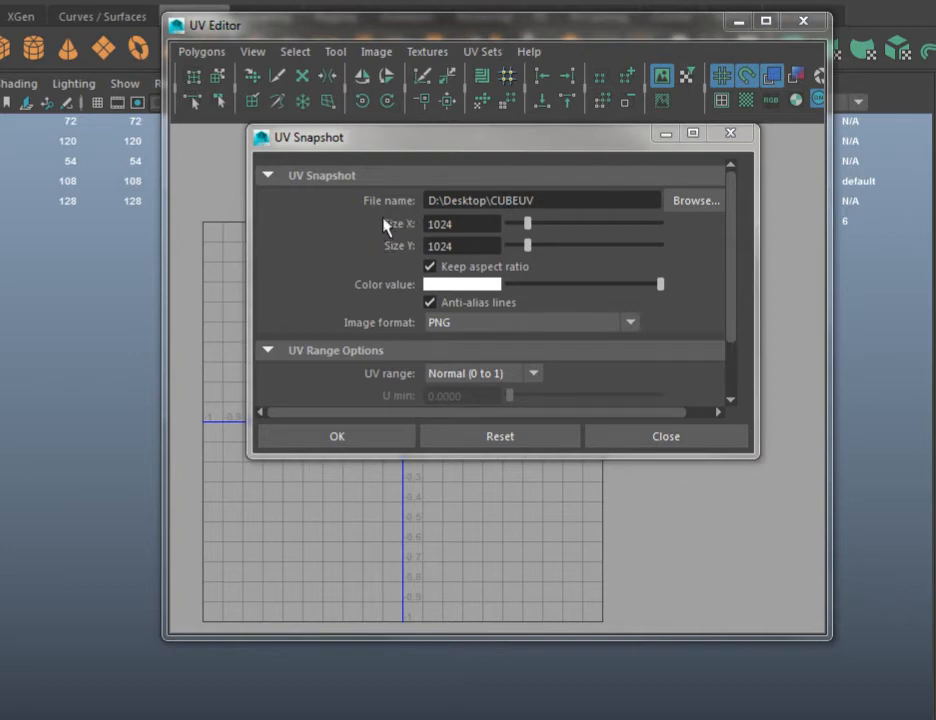
# Set the UV snapshot size to 512 by 512 with the aspect ratio kept, and its line colour to red
pyautogui.moveTo(474, 221); pyautogui.dragTo(383, 207)
pyautogui.write('5')
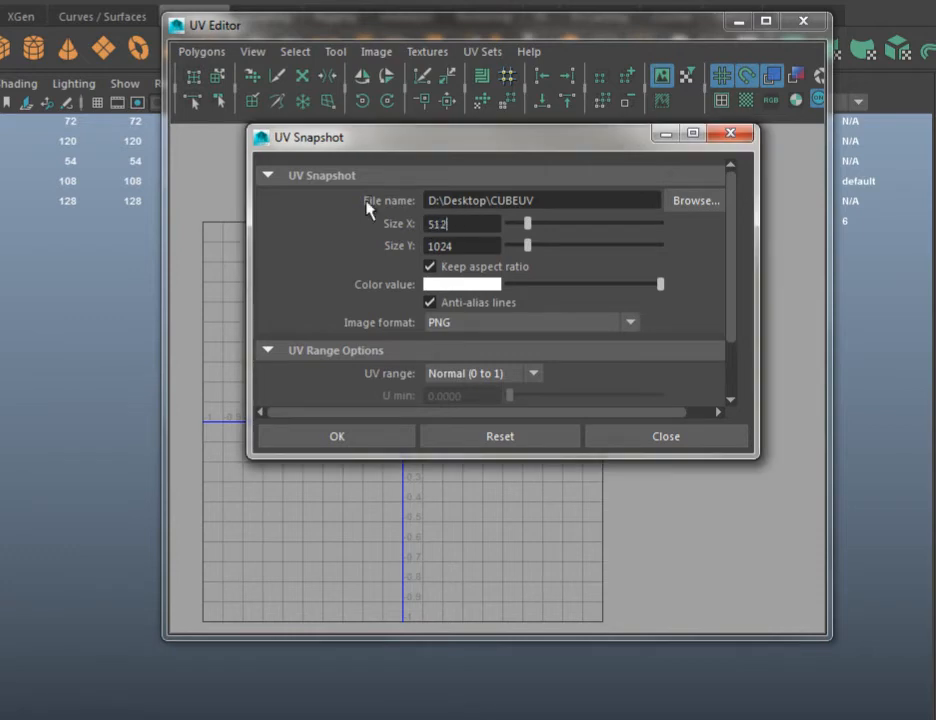
pyautogui.press('Return')
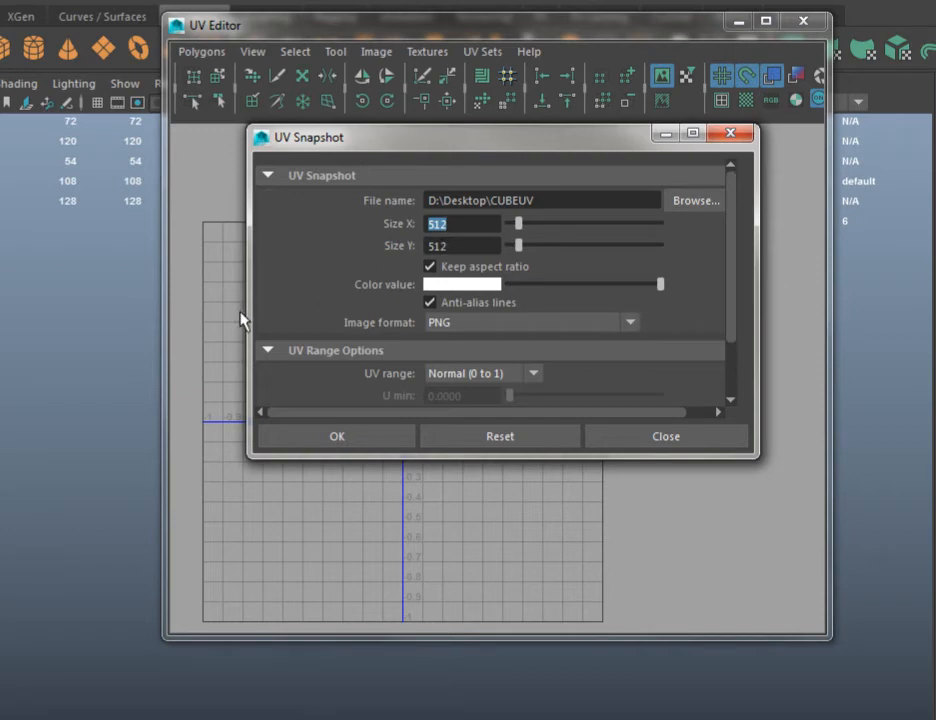
pyautogui.click(446, 289)
pyautogui.moveTo(462, 375); pyautogui.dragTo(541, 373)
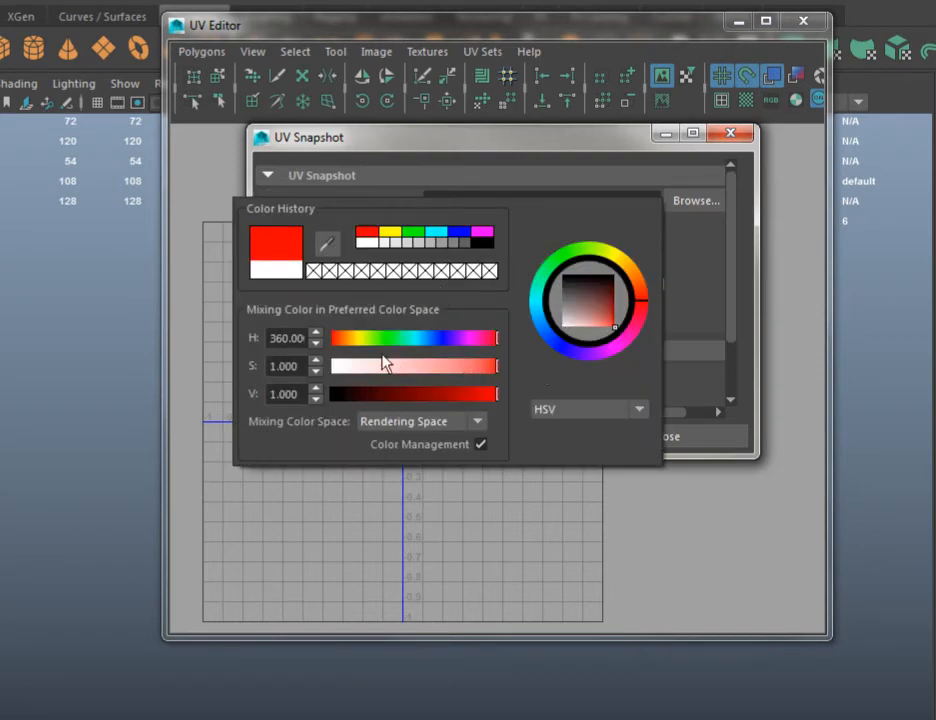
pyautogui.click(318, 186)
# Collapse the UV range options and export the UV snapshot as a PNG
pyautogui.click(320, 182)
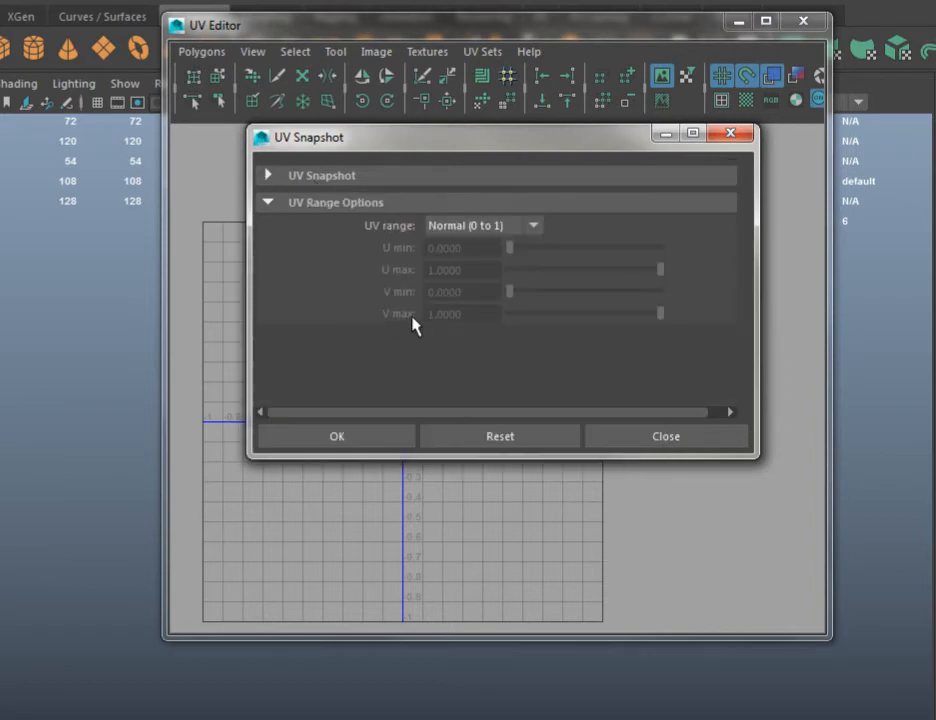
pyautogui.click(318, 198)
pyautogui.click(304, 178)
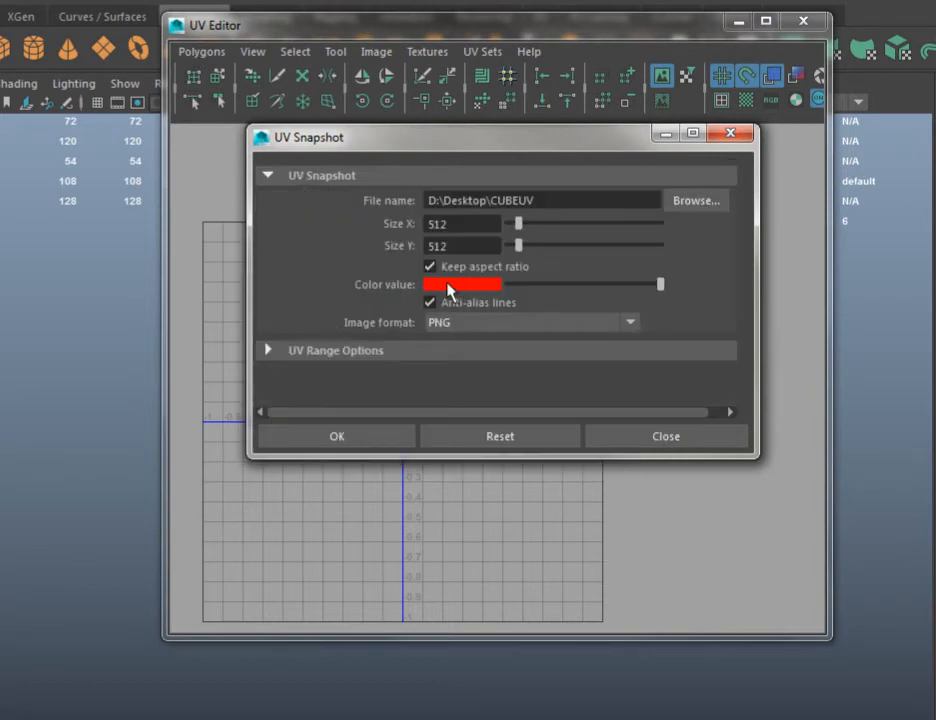
pyautogui.moveTo(448, 148); pyautogui.dragTo(476, 108)
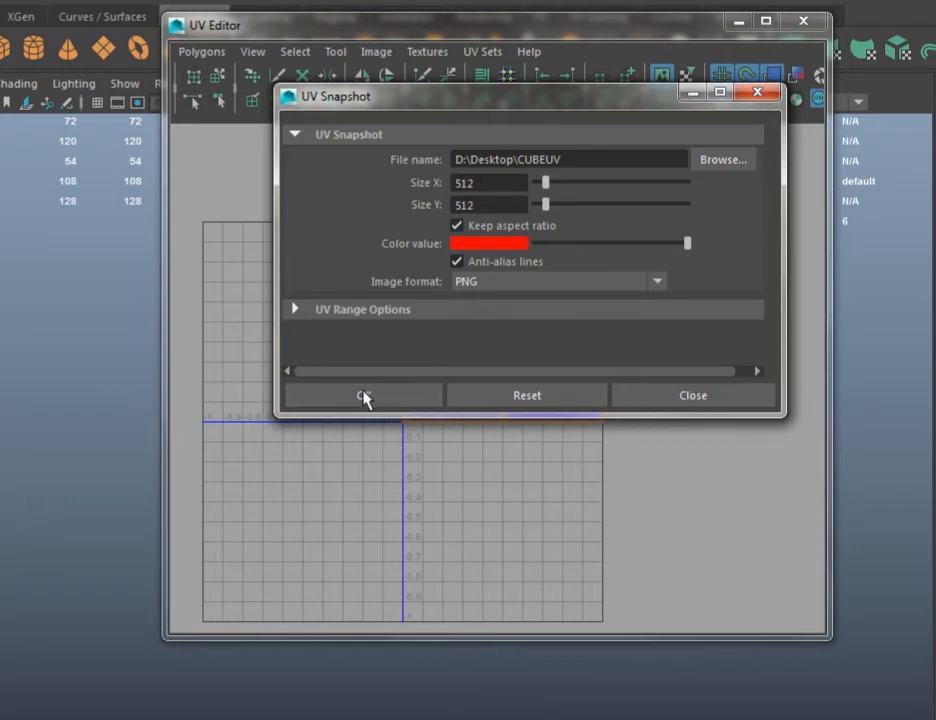
pyautogui.click(363, 396)
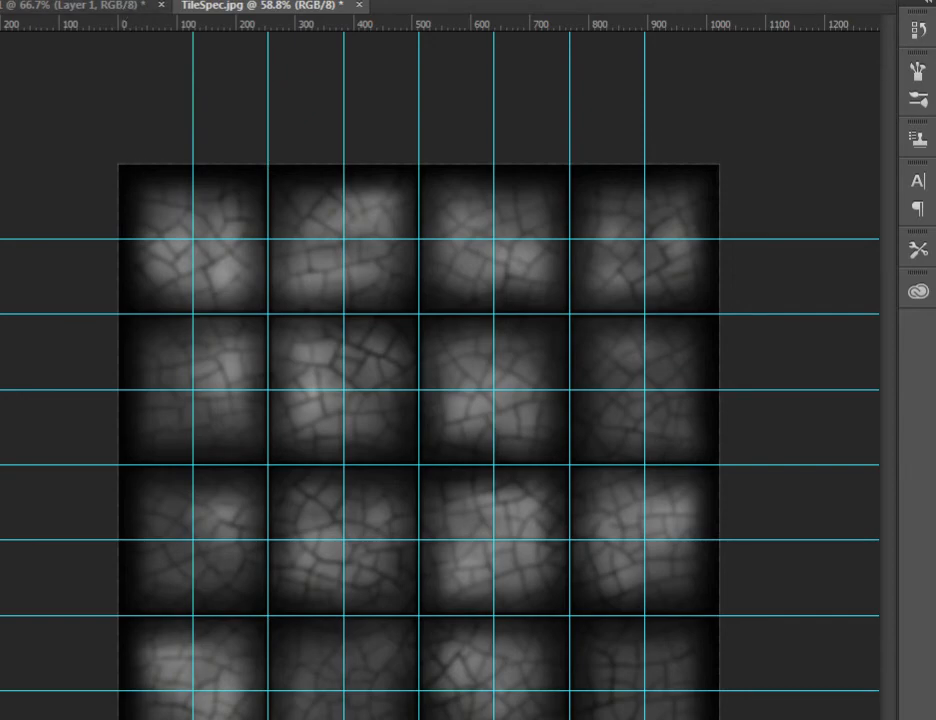
# Switch to Photoshop and create a new white RGB document 512 pixels wide and 512 pixels high
pyautogui.click(40, 10)
pyautogui.click(12, 5)
pyautogui.moveTo(432, 240); pyautogui.dragTo(213, 202)
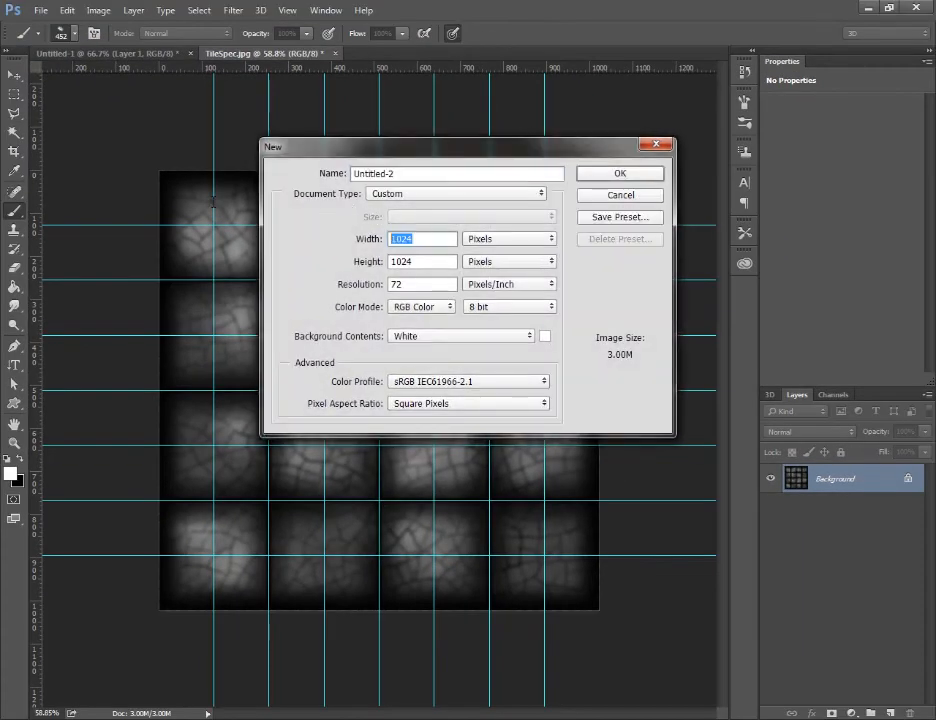
pyautogui.write('51')
pyautogui.press('Tab')
pyautogui.moveTo(436, 258); pyautogui.dragTo(276, 259)
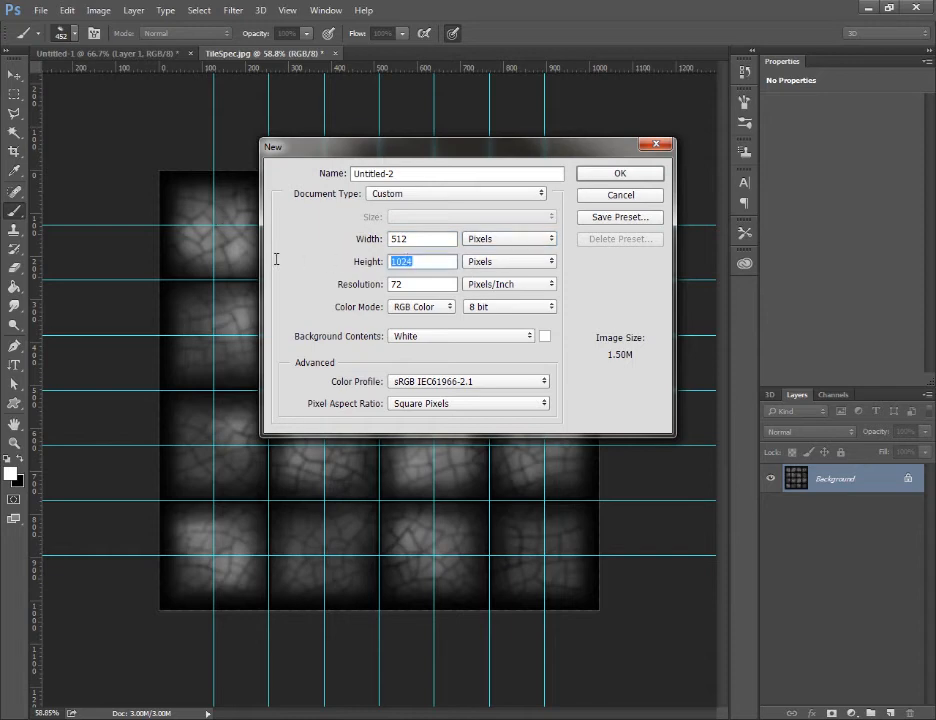
pyautogui.write('512')
pyautogui.press('Return')
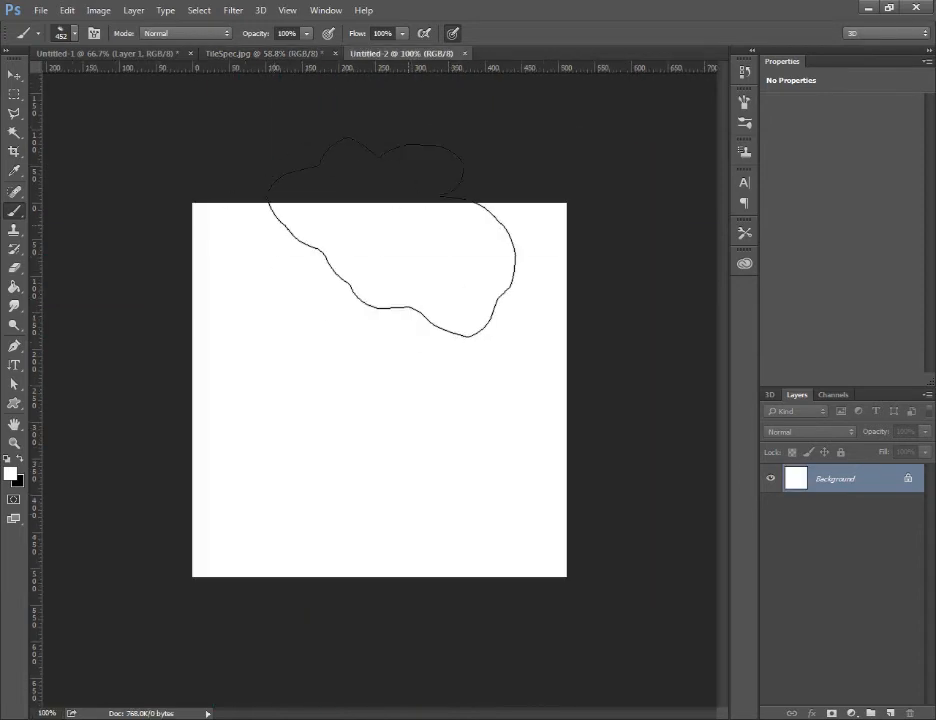
# Place the CUBEUV snapshot from the Desktop as an embedded image at full canvas size
pyautogui.click(41, 11)
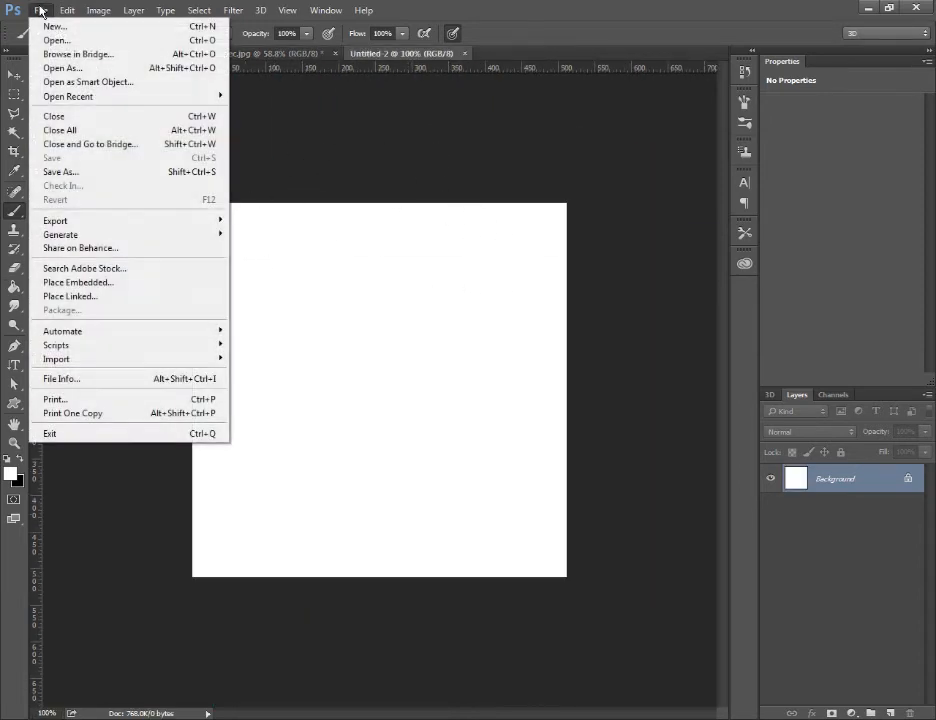
pyautogui.click(102, 286)
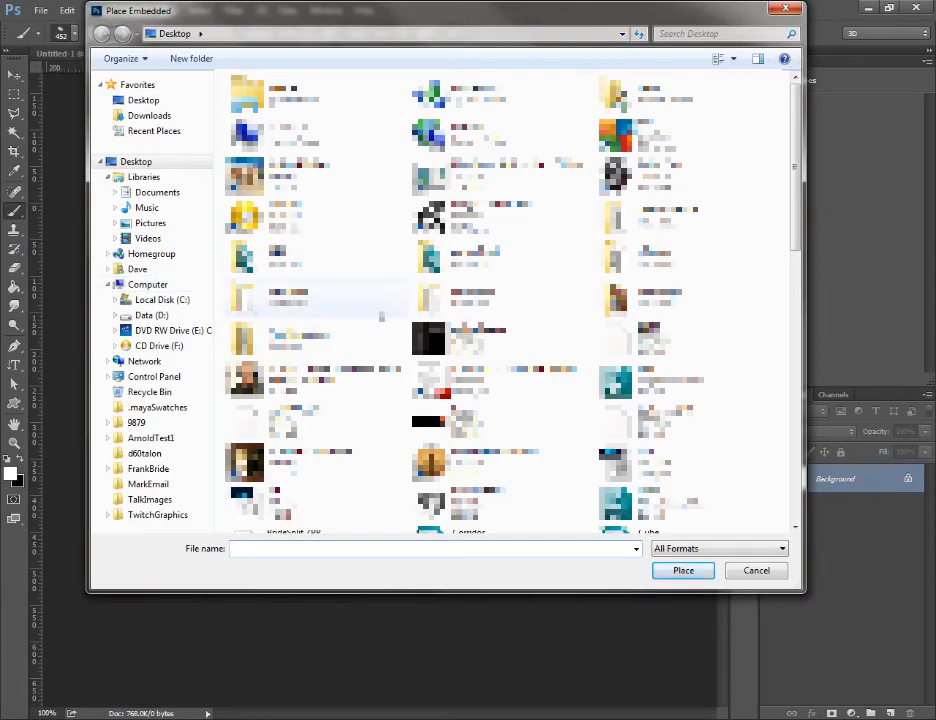
pyautogui.scroll(-5, 450, 305)
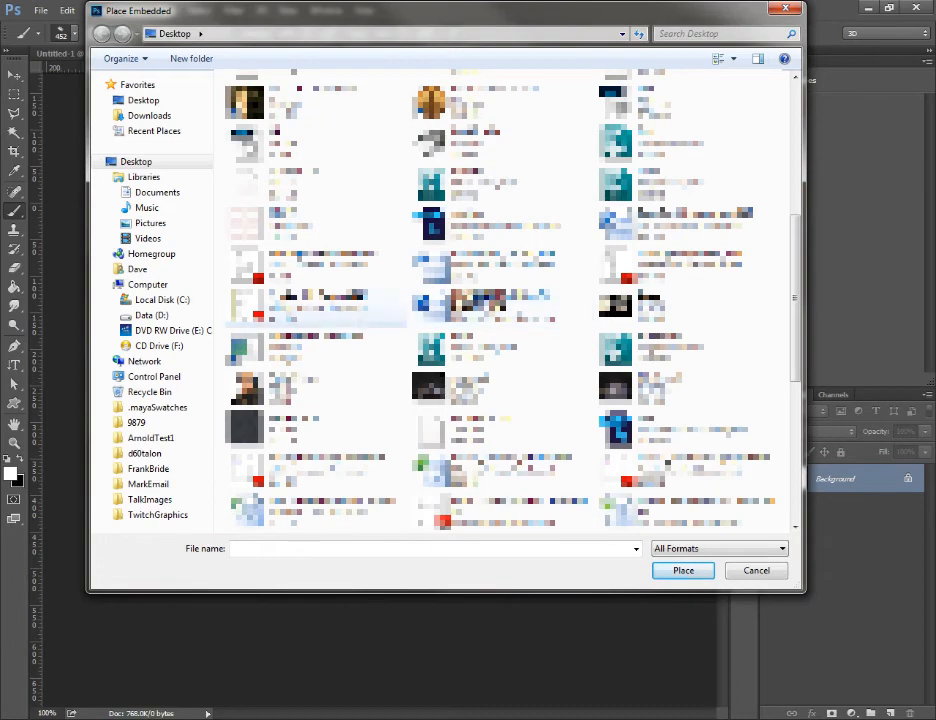
pyautogui.doubleClick(283, 222)
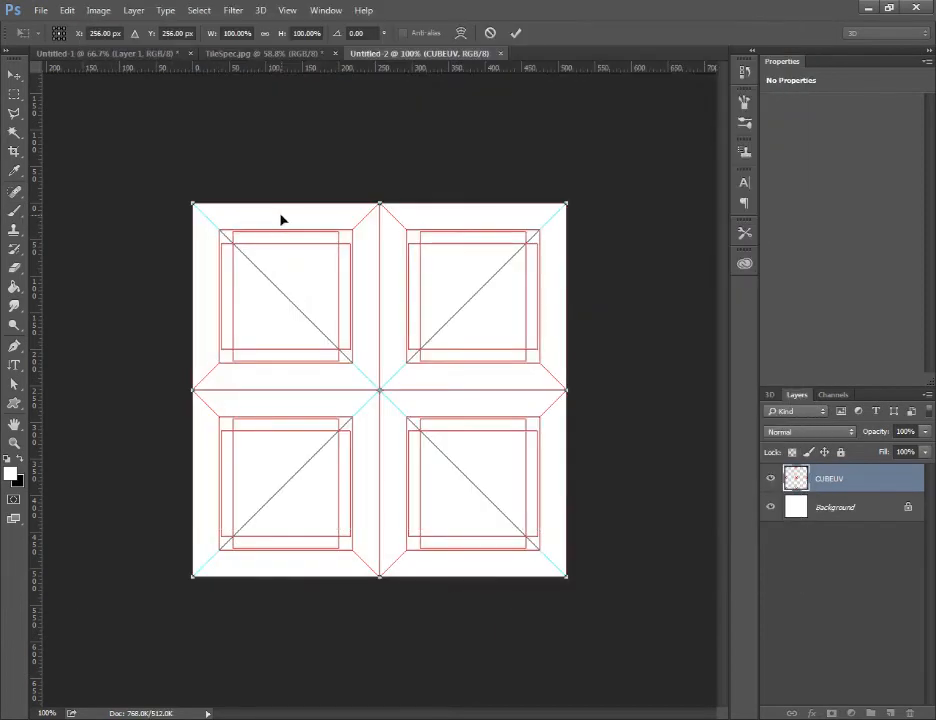
pyautogui.press('Return')
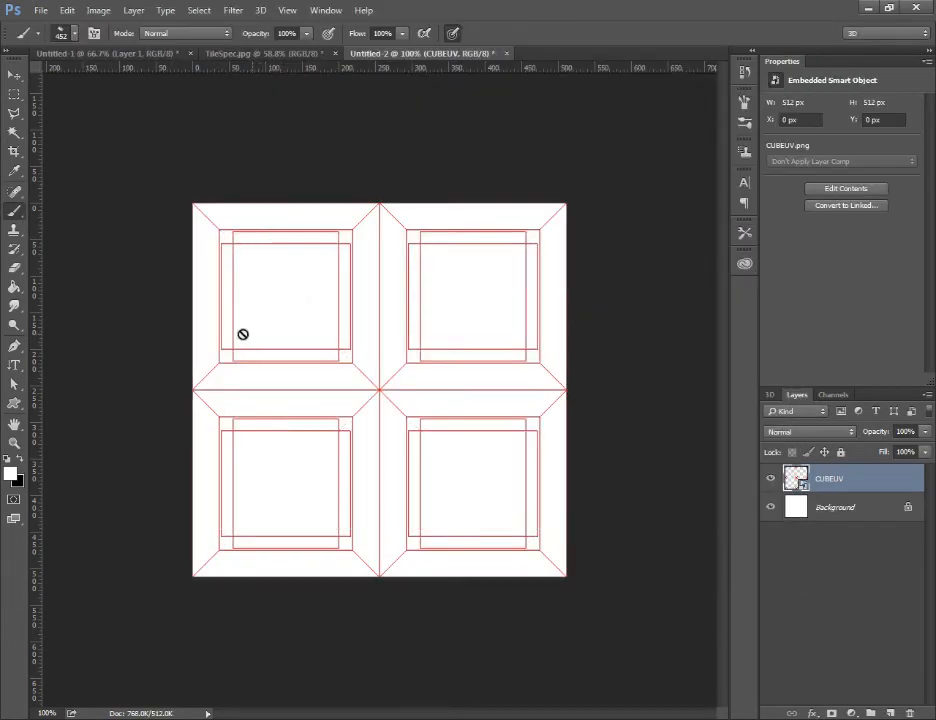
# Add one vertical and one horizontal guide through the canvas centre, along the borders between the four UV quadrants
pyautogui.press('z')
pyautogui.moveTo(155, 297); pyautogui.dragTo(180, 317)
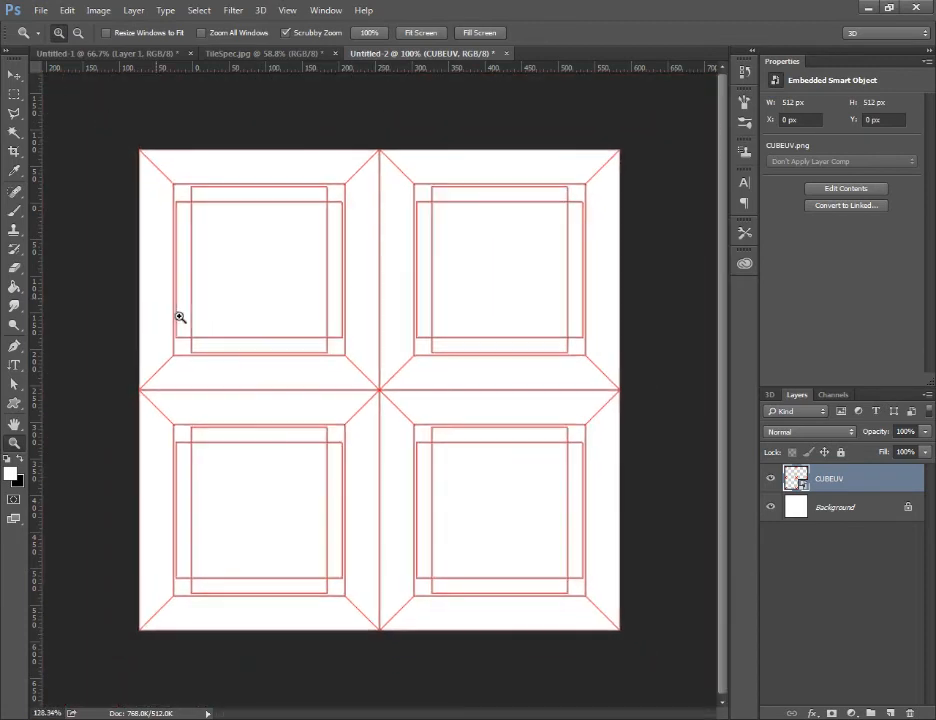
pyautogui.moveTo(37, 330); pyautogui.dragTo(377, 386)
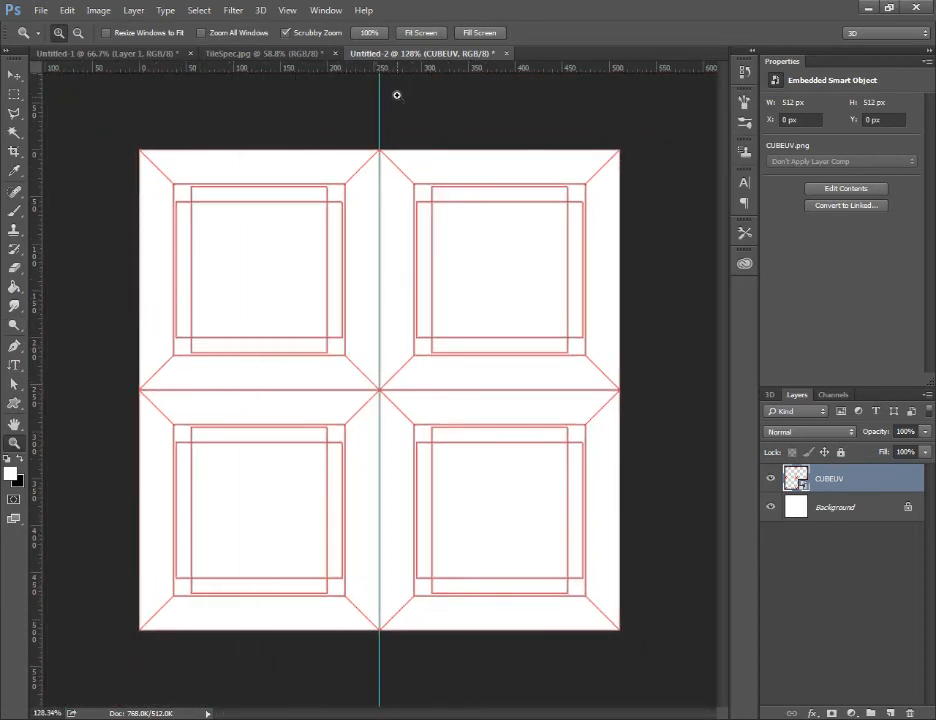
pyautogui.moveTo(404, 68); pyautogui.dragTo(443, 390)
# Add a new empty layer between the CUBEUV layer and the background
pyautogui.moveTo(192, 357); pyautogui.dragTo(203, 391)
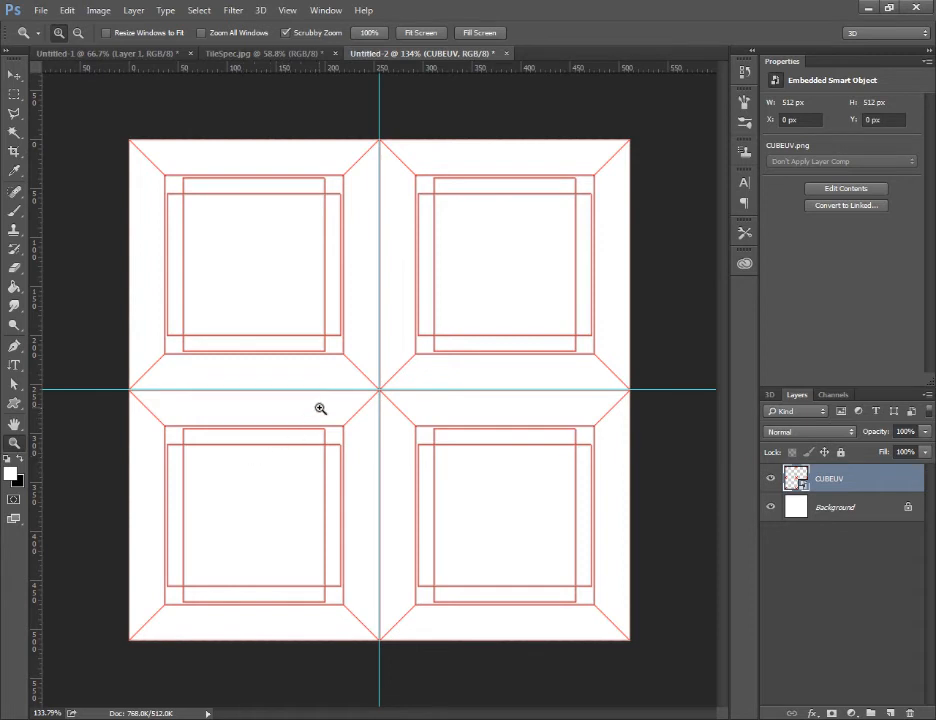
pyautogui.click(890, 712)
pyautogui.moveTo(836, 479); pyautogui.dragTo(846, 515)
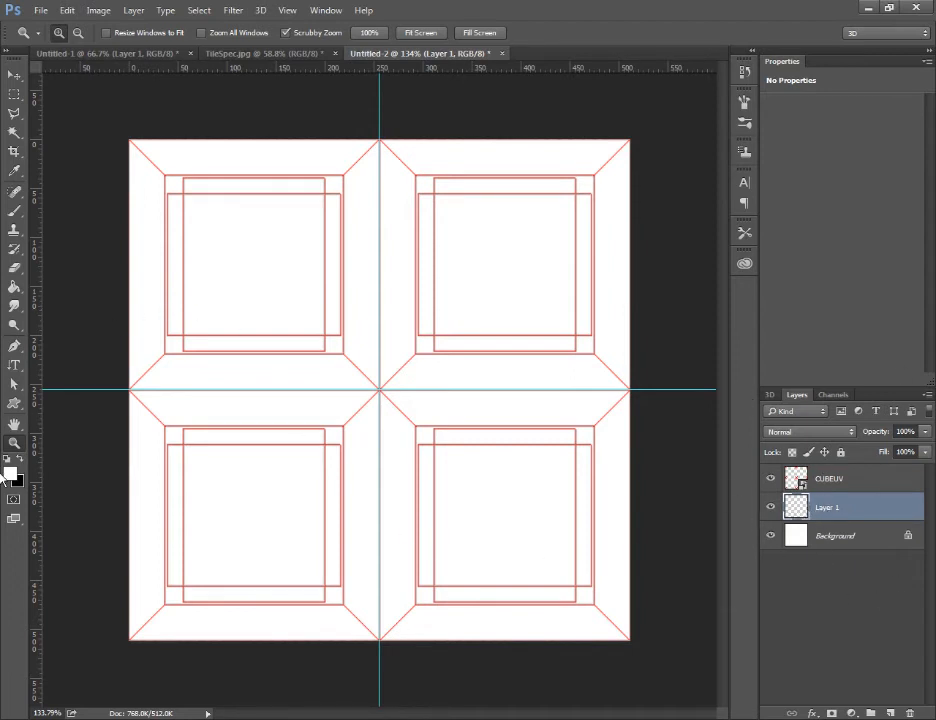
# Set up the Brush tool with a hard round tip at 10 px
pyautogui.press('b')
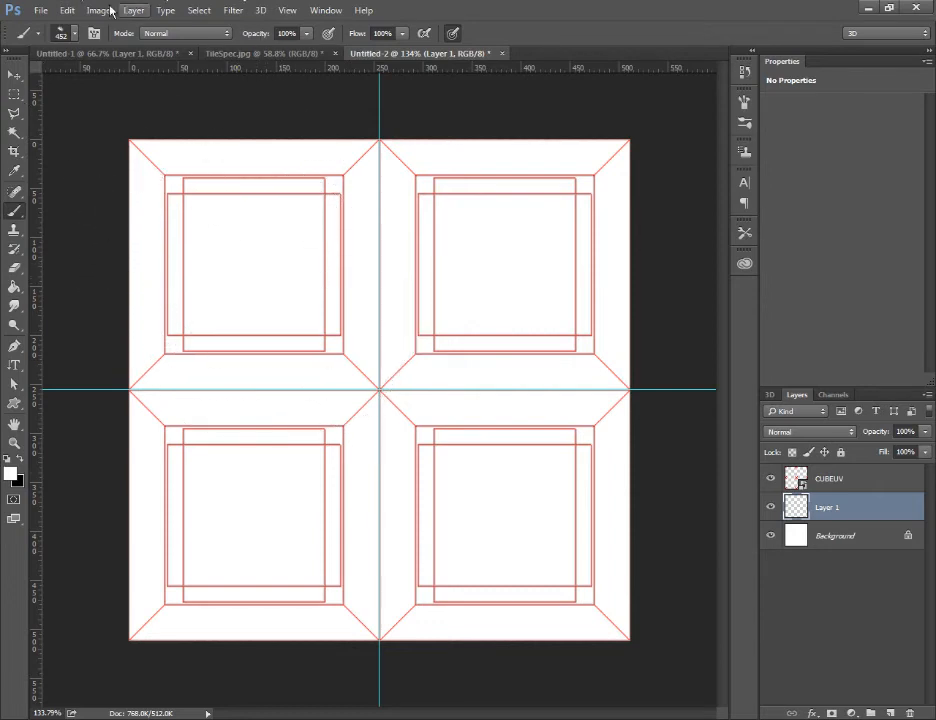
pyautogui.click(62, 33)
pyautogui.moveTo(177, 300); pyautogui.dragTo(171, 150)
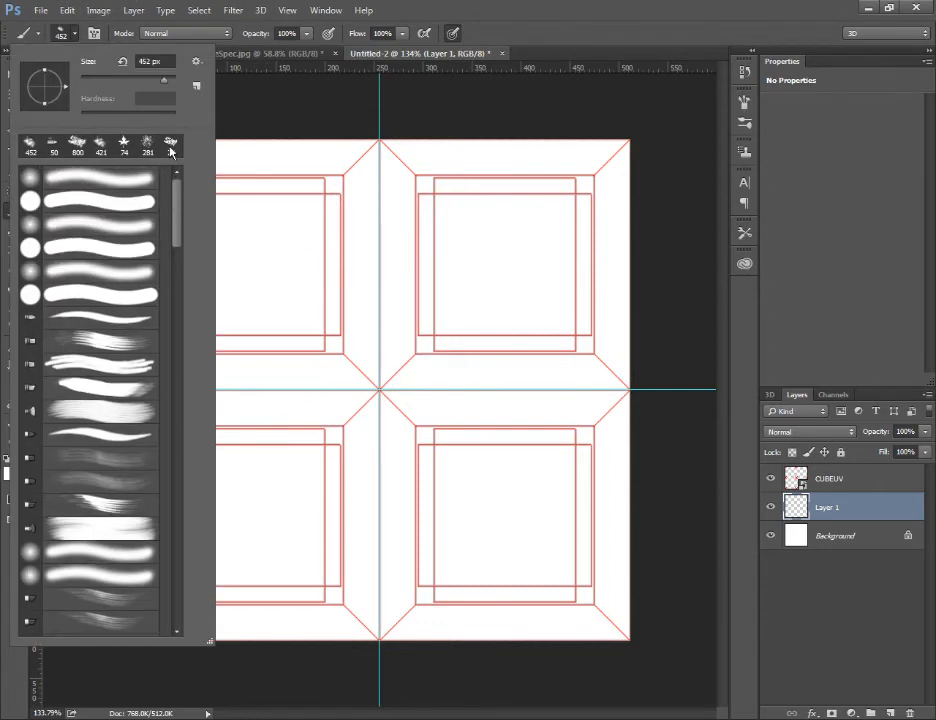
pyautogui.click(109, 293)
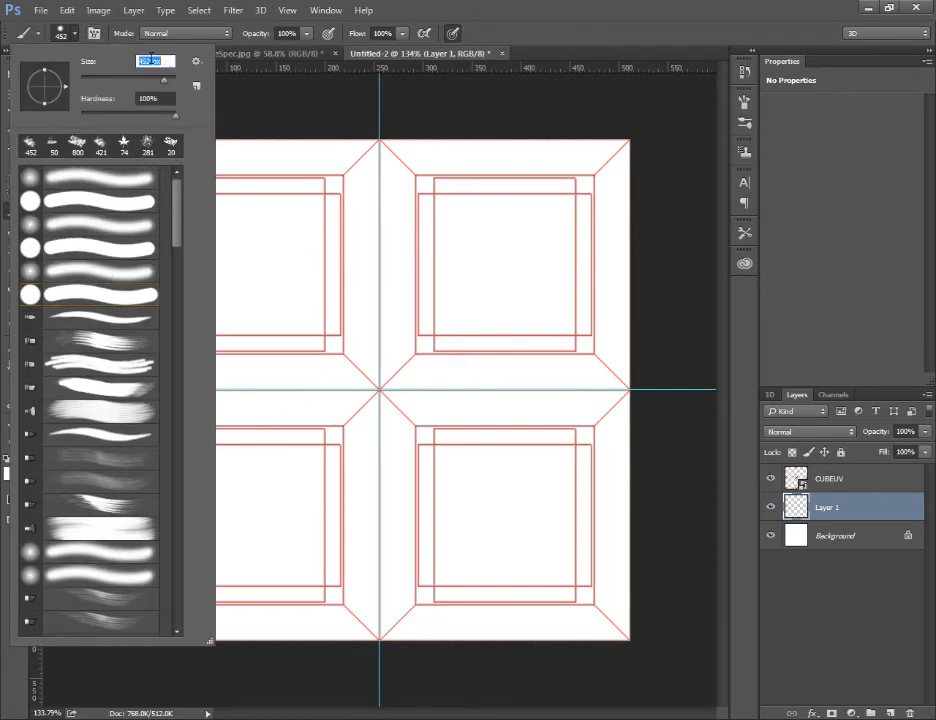
pyautogui.write('10')
pyautogui.press('Return')
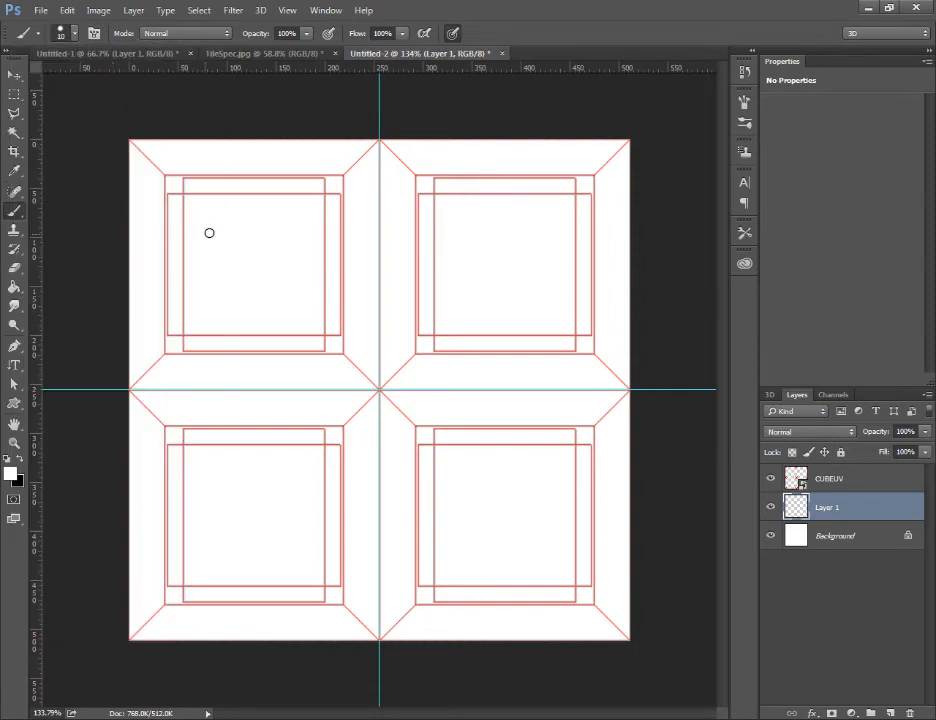
# Paint black numbers on the new layer: 1 and 2 in the upper quadrants, 3 and 4 in the lower ones
pyautogui.press('c')
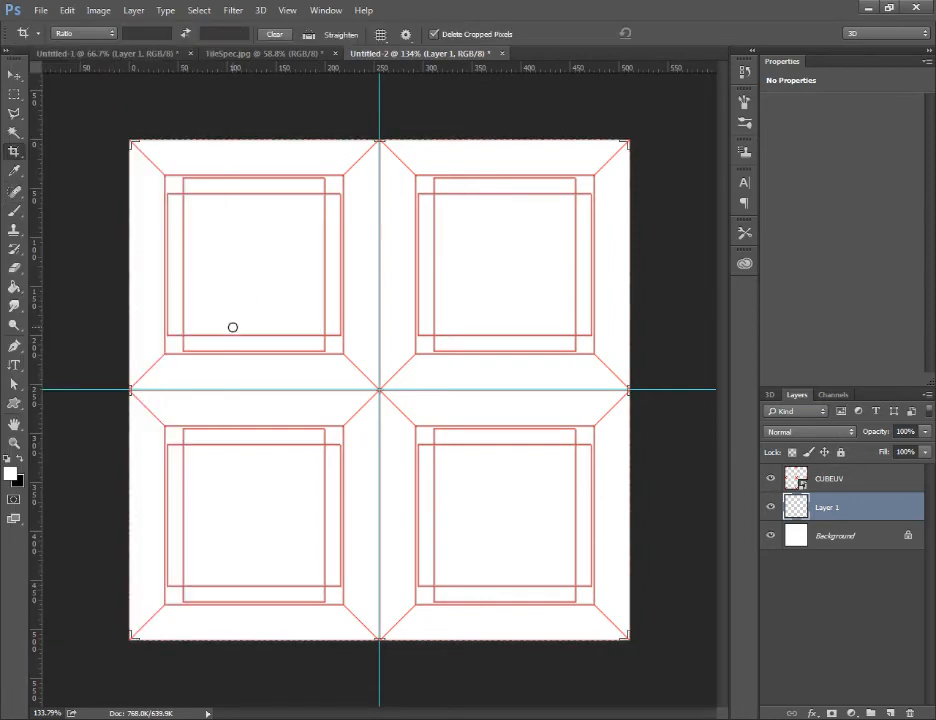
pyautogui.press('x')
pyautogui.press('b')
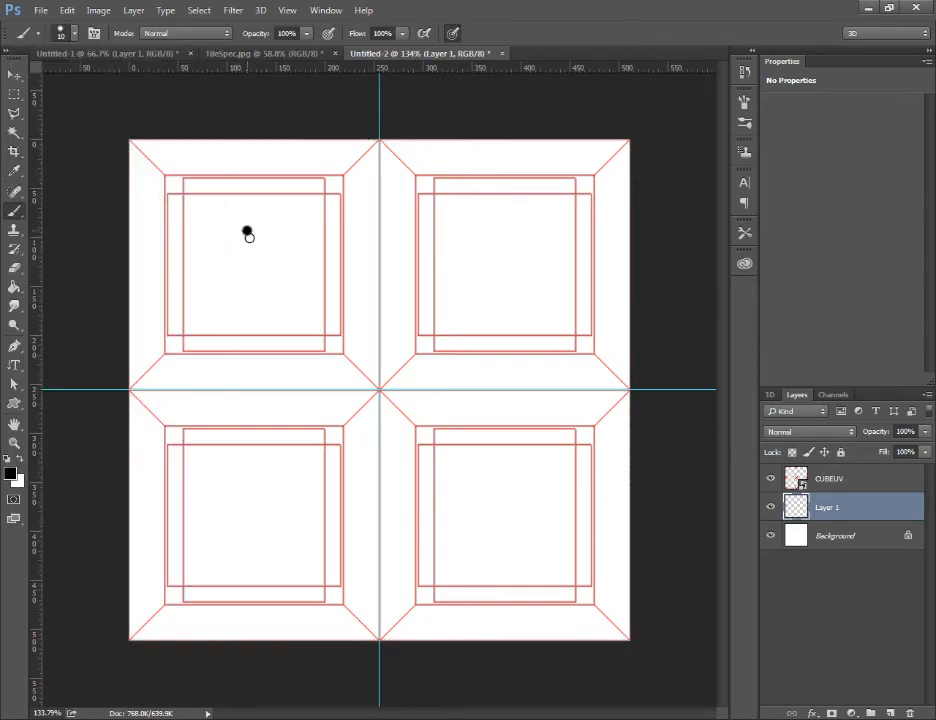
pyautogui.moveTo(247, 231); pyautogui.dragTo(254, 300)
pyautogui.moveTo(494, 236)
pyautogui.mouseDown()
pyautogui.moveTo(514, 249)
pyautogui.moveTo(510, 282)
pyautogui.moveTo(521, 287)
pyautogui.mouseUp()
pyautogui.moveTo(243, 482)
pyautogui.mouseDown()
pyautogui.moveTo(257, 489)
pyautogui.moveTo(257, 522)
pyautogui.moveTo(239, 527)
pyautogui.moveTo(271, 499)
pyautogui.moveTo(229, 527)
pyautogui.mouseUp()
pyautogui.hotkey('ctrl', 'z')
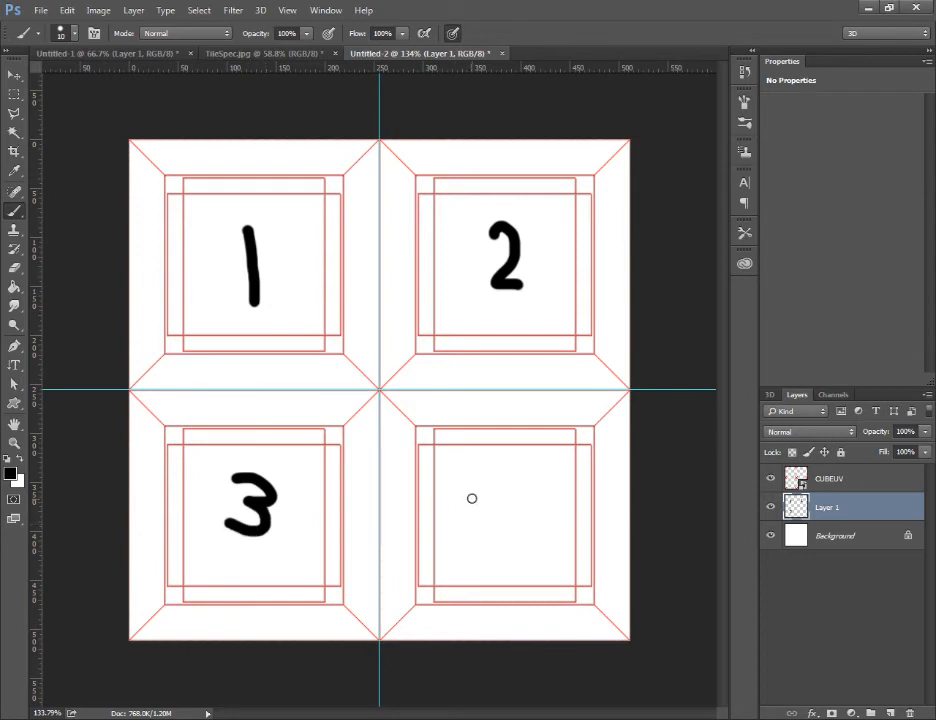
pyautogui.moveTo(492, 484)
pyautogui.mouseDown()
pyautogui.moveTo(487, 524)
pyautogui.moveTo(541, 532)
pyautogui.moveTo(516, 576)
pyautogui.mouseUp()
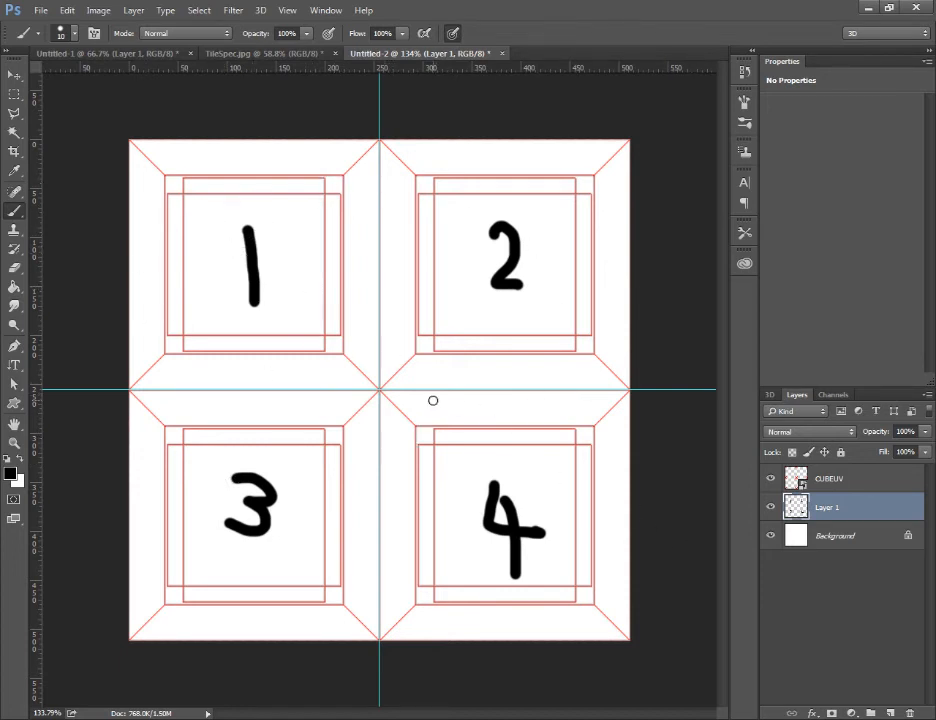
# Save a JPEG copy of the texture to the Desktop as CUBETEST at maximum quality 12 with Baseline Optimized format
pyautogui.hotkey('ctrl', 'shift', 's')
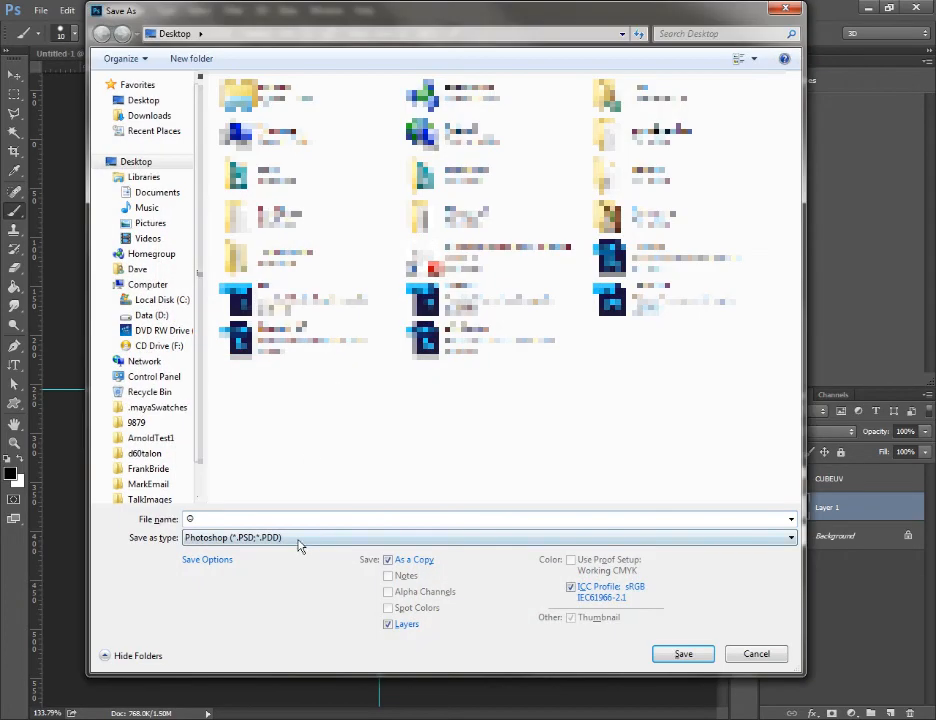
pyautogui.click(299, 537)
pyautogui.click(240, 390)
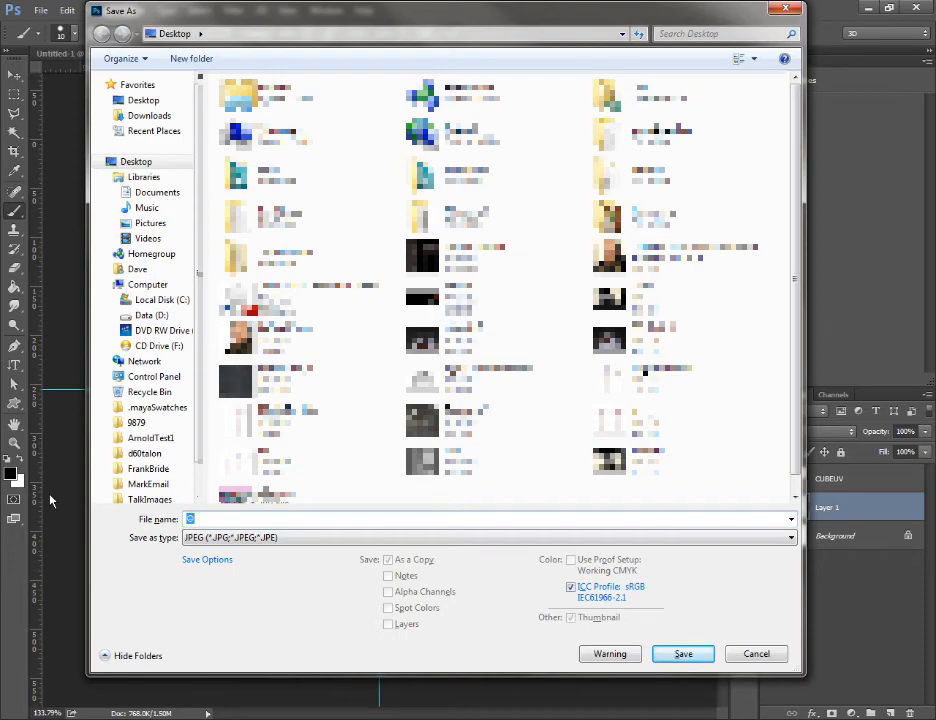
pyautogui.write('CUBETEST')
pyautogui.press('Return')
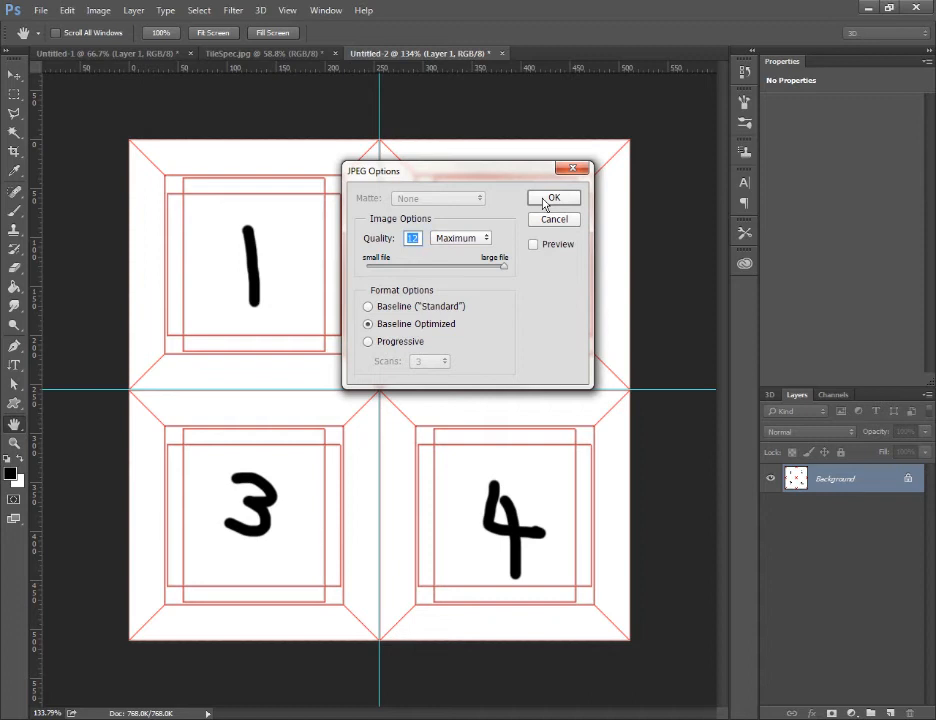
pyautogui.click(553, 198)
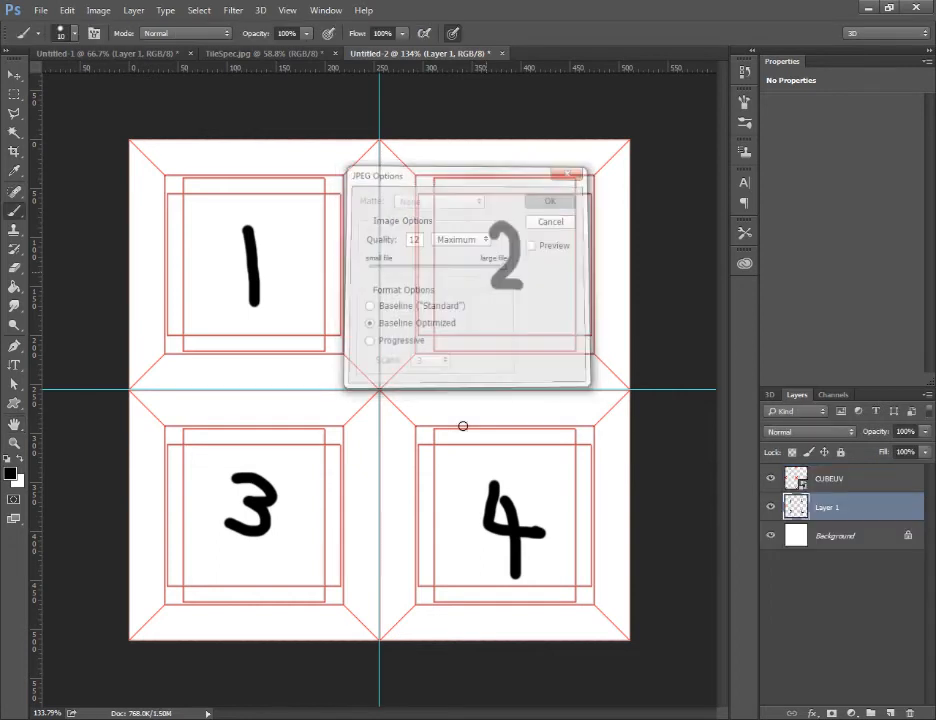
pyautogui.click(833, 394)
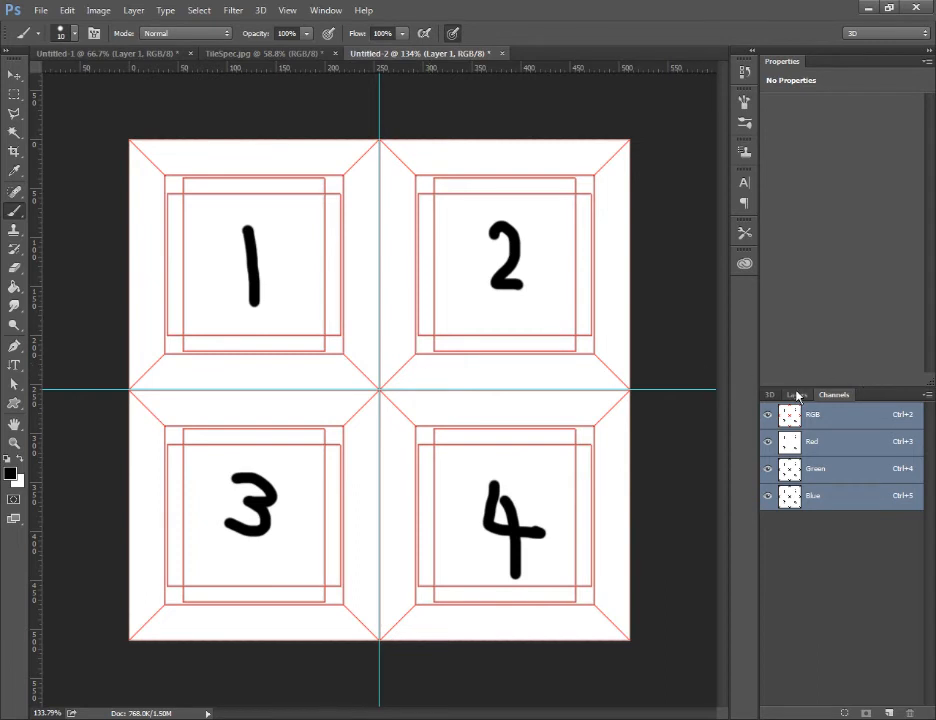
pyautogui.click(796, 394)
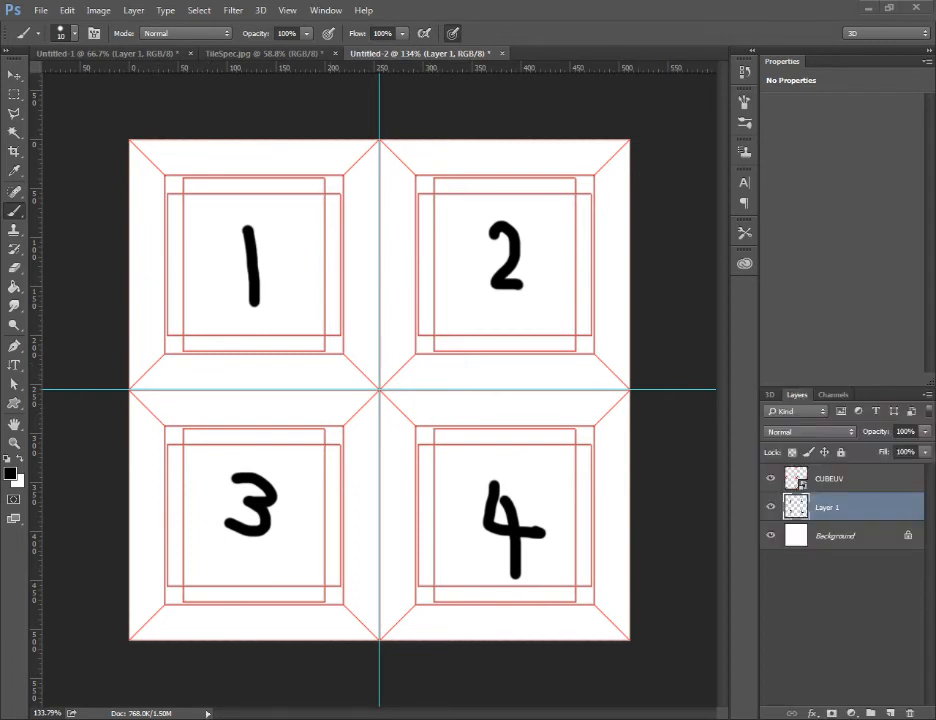
# Switch to Maya, close the UV Editor, and select all six crate panels as objects
pyautogui.click(282, 656)
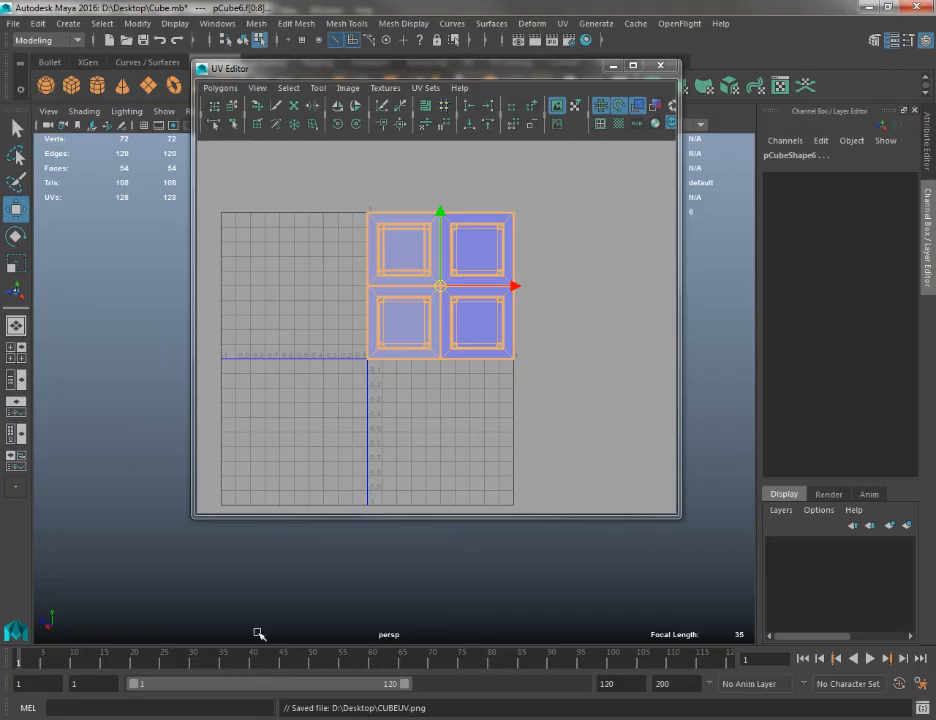
pyautogui.click(661, 68)
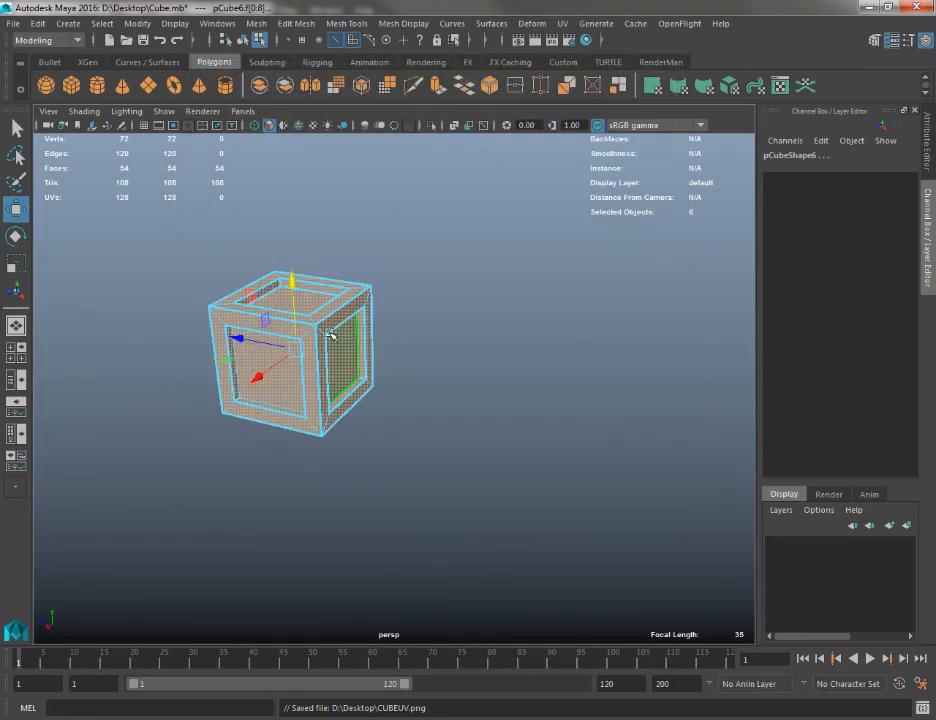
pyautogui.keyDown('alt'); pyautogui.moveTo(423, 332); pyautogui.dragTo(491, 305, button='right'); pyautogui.keyUp('alt')
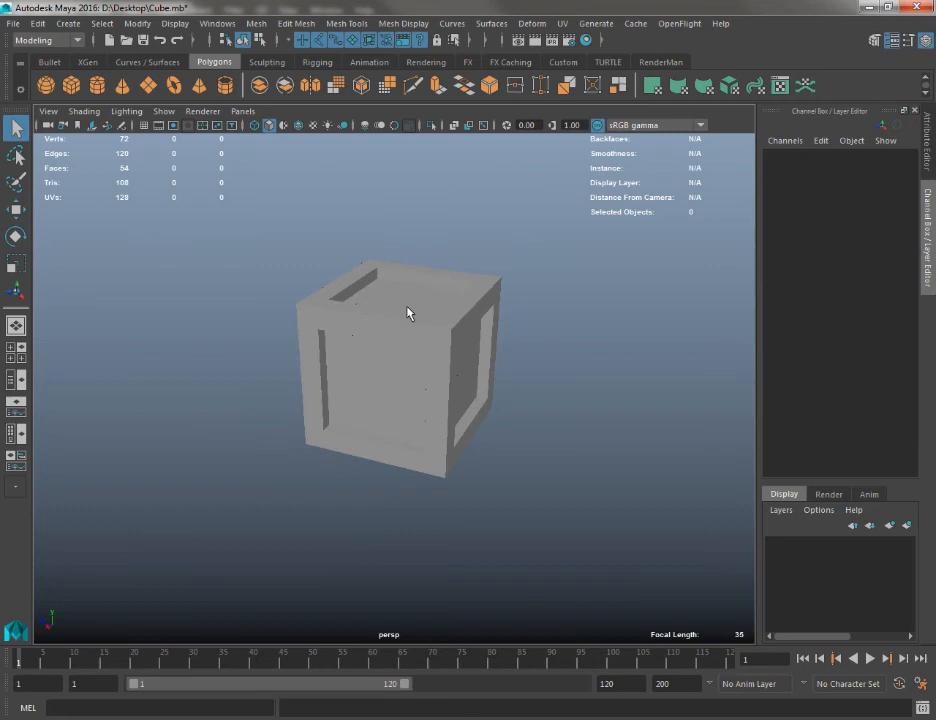
pyautogui.click(407, 313)
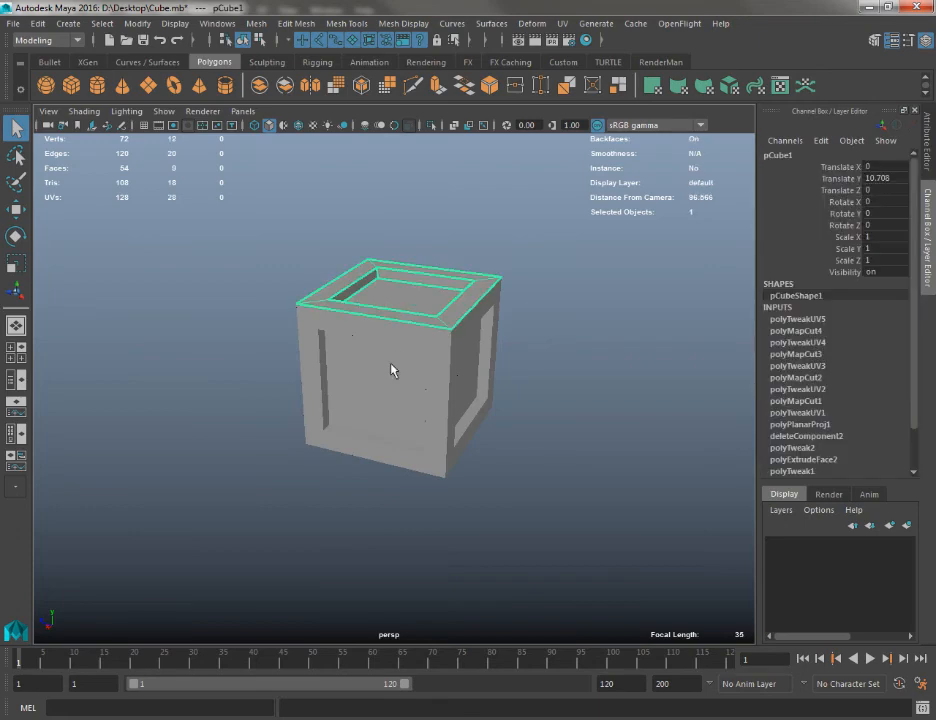
pyautogui.click(391, 370)
pyautogui.moveTo(618, 223); pyautogui.dragTo(255, 625)
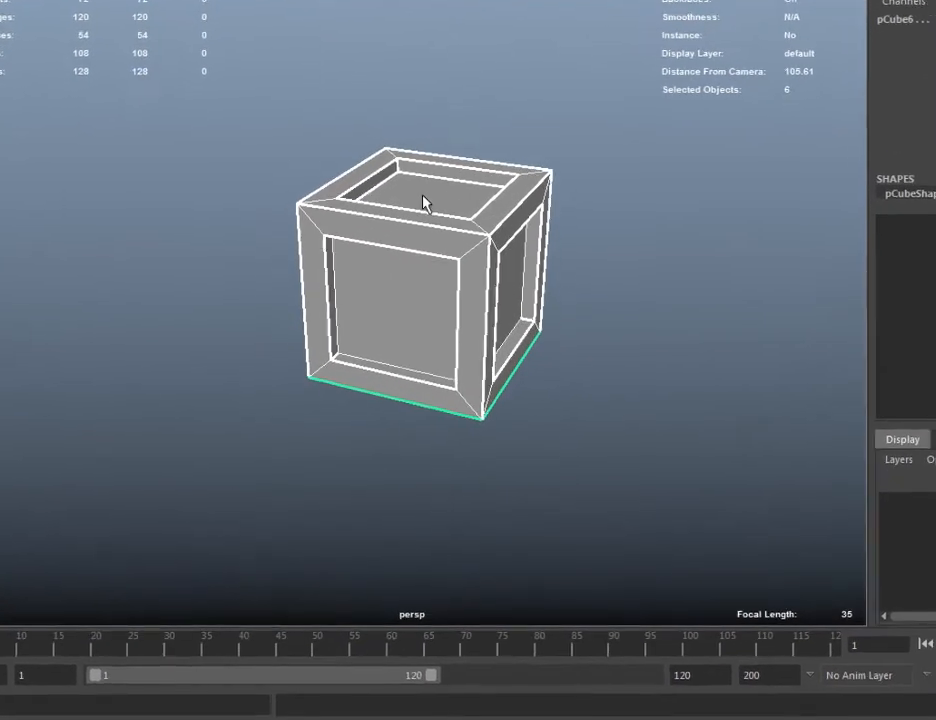
# Assign a new Lambert material to the six selected crate panels
pyautogui.rightClick(397, 303)
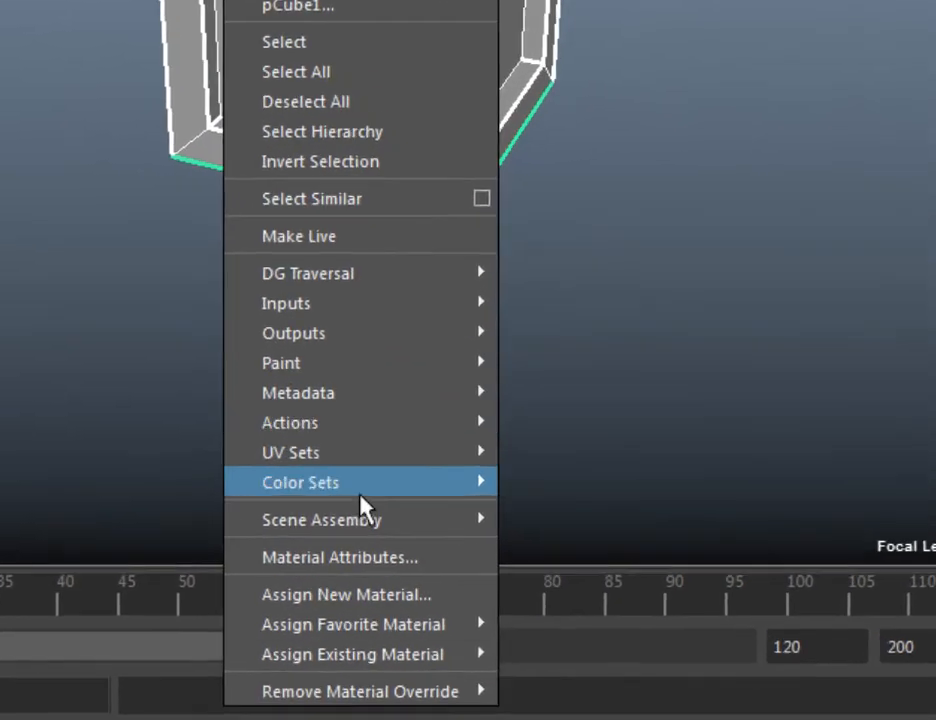
pyautogui.moveTo(462, 651)
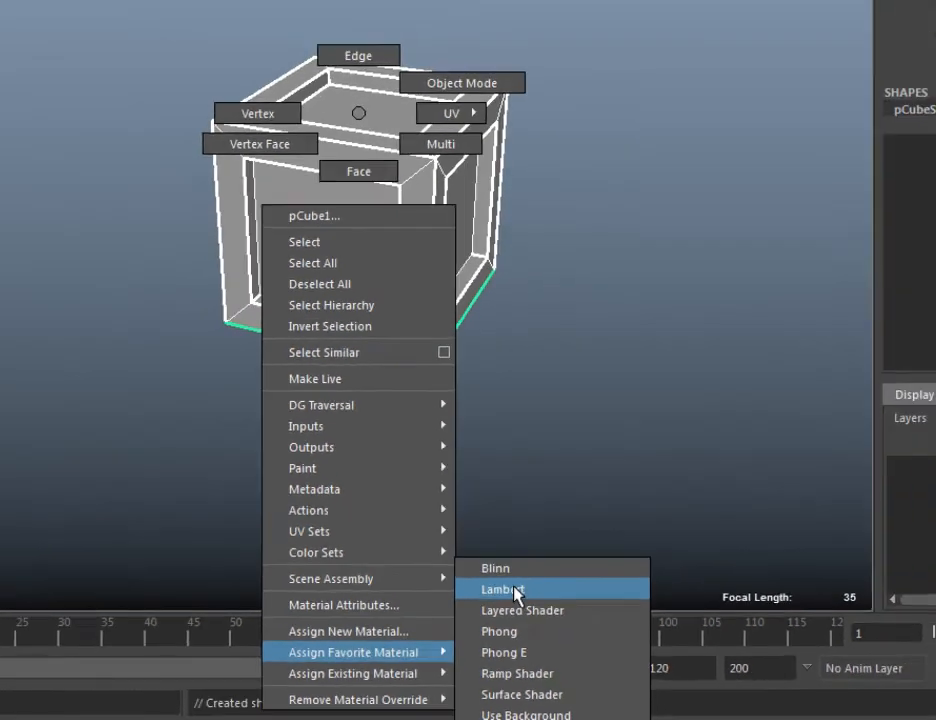
pyautogui.click(551, 504)
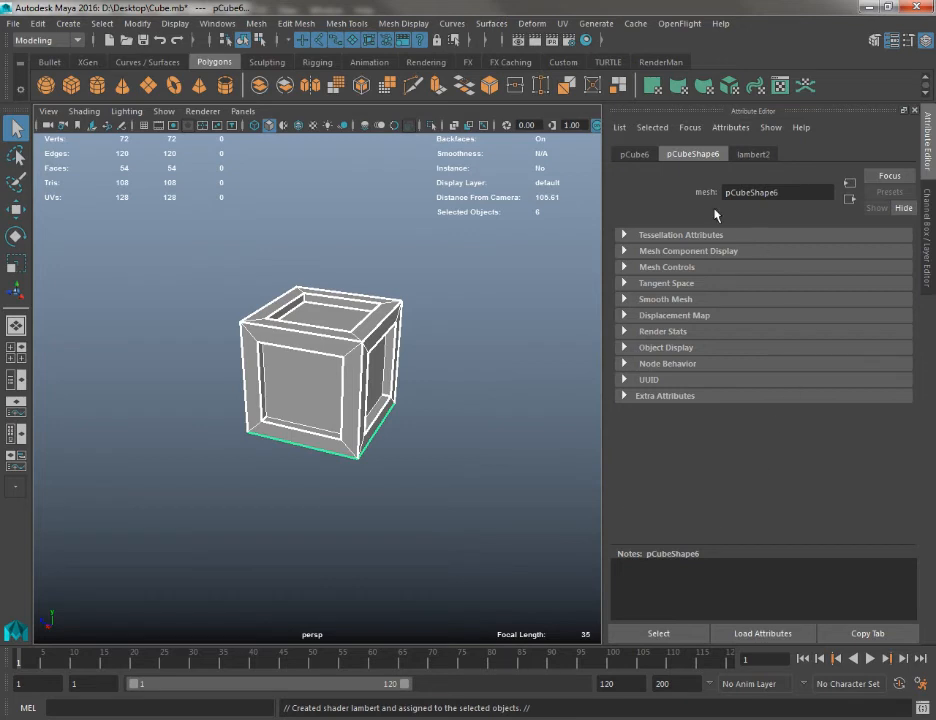
# Rename the new Lambert material as Cube
pyautogui.click(755, 156)
pyautogui.doubleClick(770, 195)
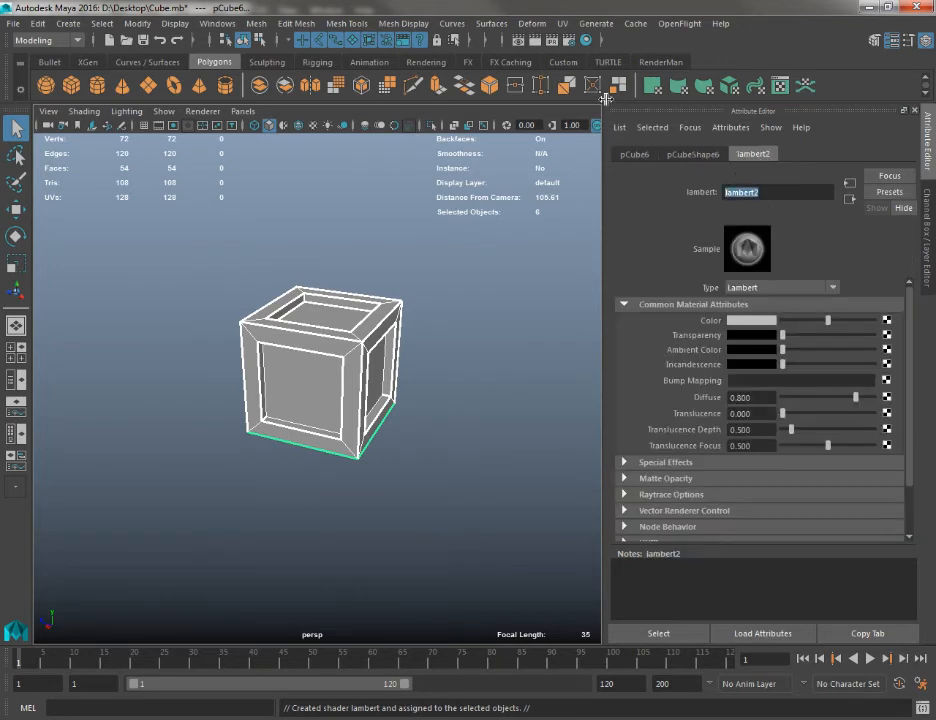
pyautogui.write('Cube')
pyautogui.press('Return')
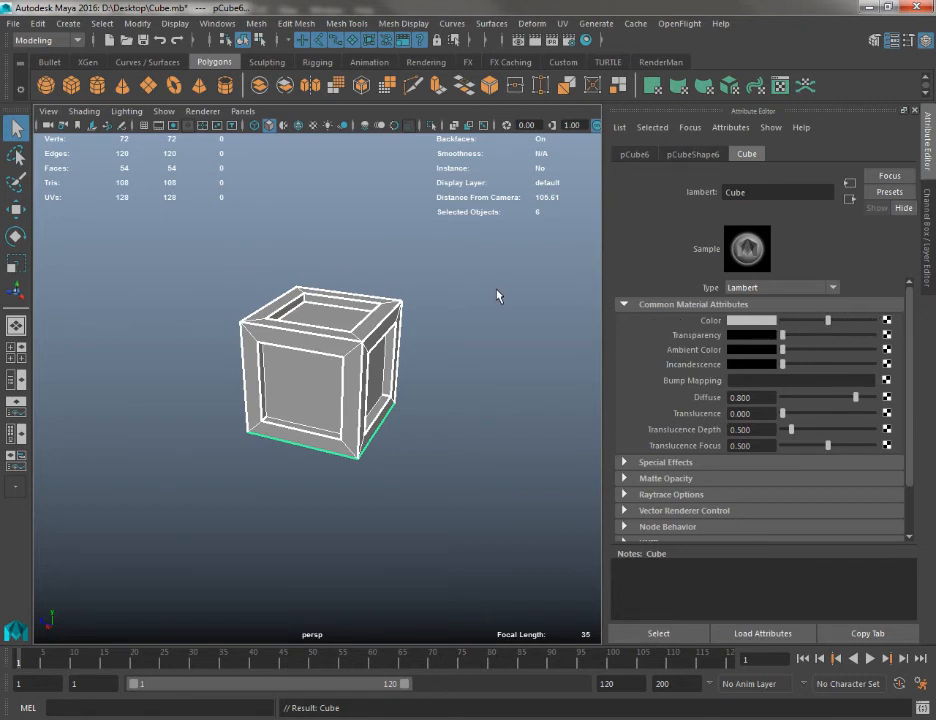
# Try the Cube material's color at black and at full white on the six panels
pyautogui.keyDown('shift'); pyautogui.moveTo(267, 323); pyautogui.dragTo(326, 263); pyautogui.keyUp('shift')
pyautogui.moveTo(192, 259); pyautogui.dragTo(508, 439)
pyautogui.moveTo(829, 321); pyautogui.dragTo(783, 320)
pyautogui.click(200, 290)
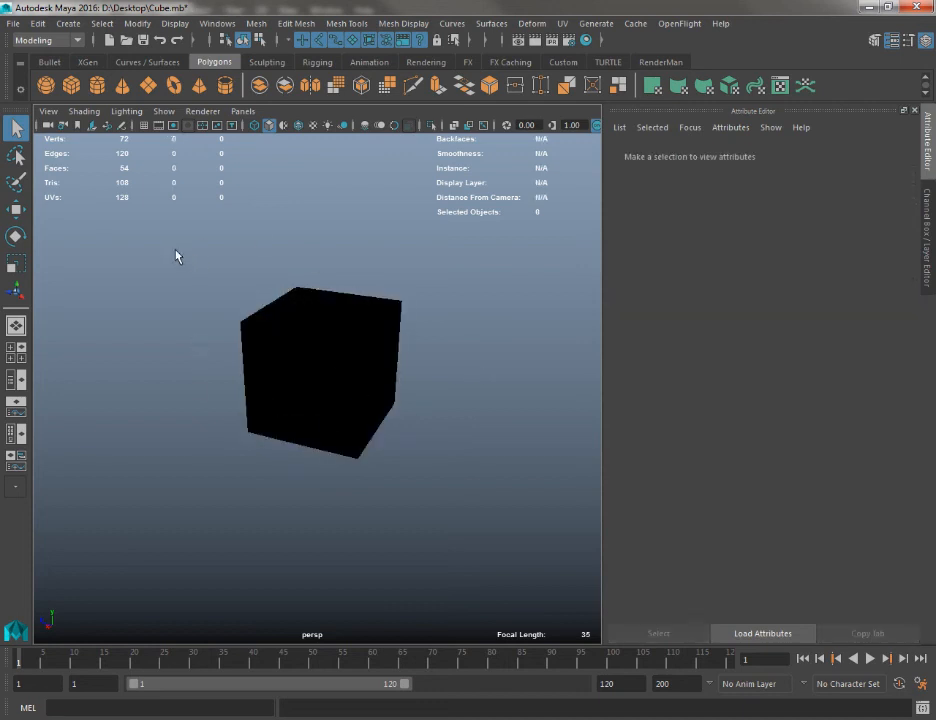
pyautogui.moveTo(176, 257); pyautogui.dragTo(317, 380)
pyautogui.moveTo(785, 320); pyautogui.dragTo(906, 331)
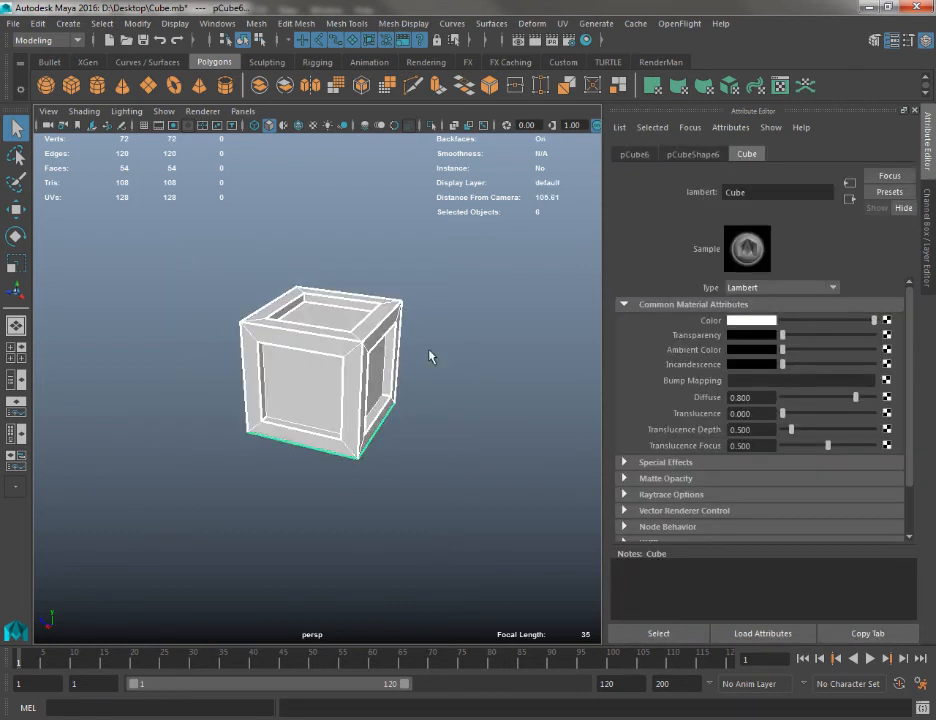
pyautogui.click(414, 284)
pyautogui.moveTo(188, 248); pyautogui.dragTo(608, 528)
# Set the Cube material's color to red with saturation and value 1.000, and darken it slightly
pyautogui.click(750, 320)
pyautogui.moveTo(758, 360); pyautogui.dragTo(806, 383)
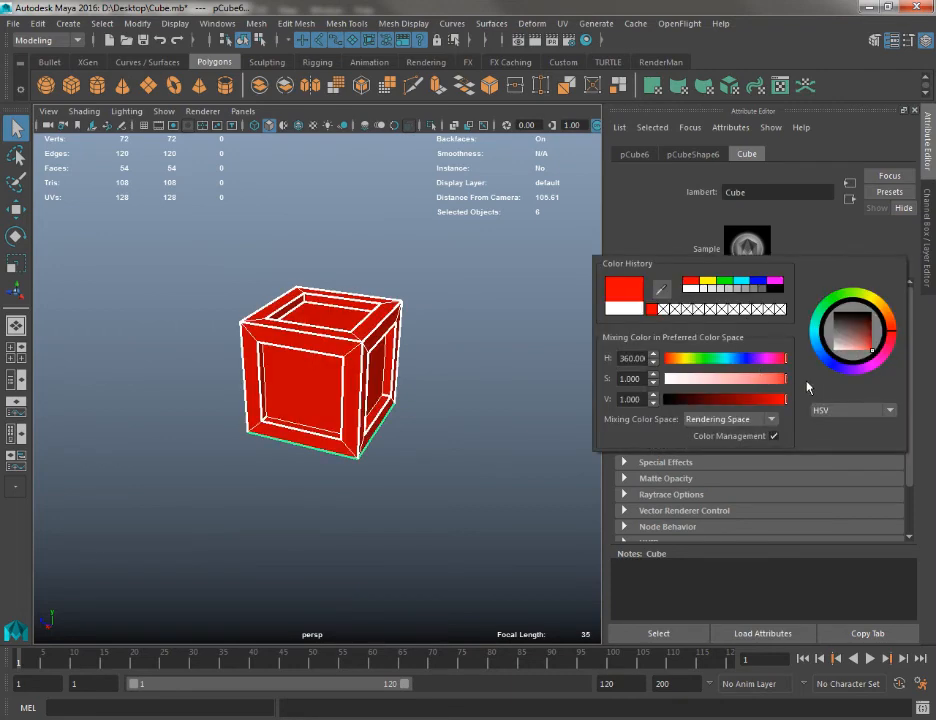
pyautogui.click(425, 459)
pyautogui.moveTo(90, 322); pyautogui.dragTo(440, 490)
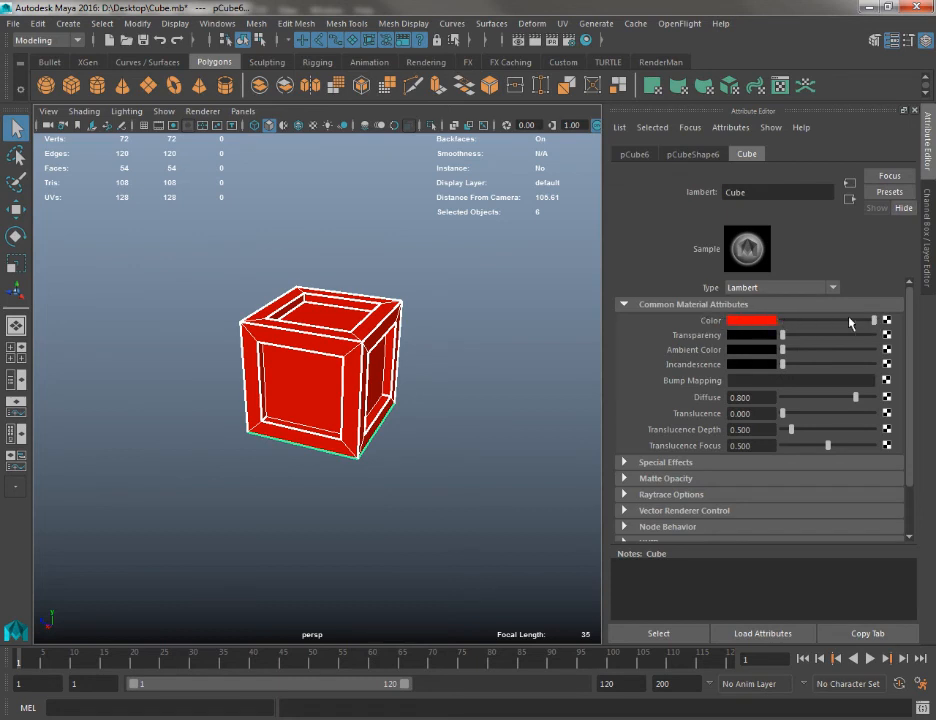
pyautogui.moveTo(868, 322); pyautogui.dragTo(827, 320)
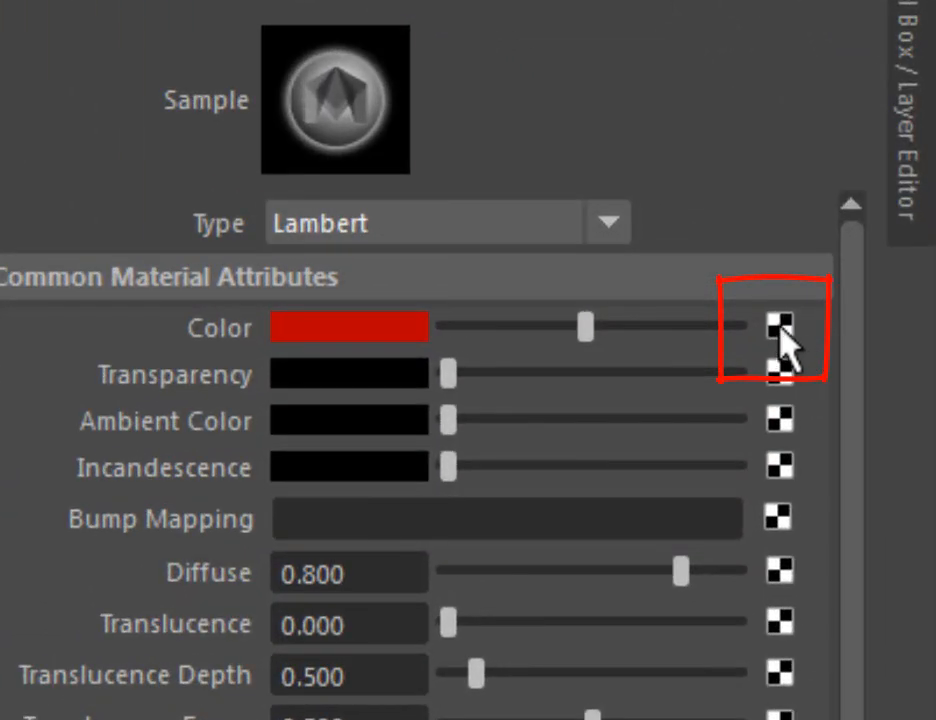
# Load CUBETEST.jpg from the Desktop as a File texture on the material's Color and show textures in the viewport
pyautogui.click(781, 327)
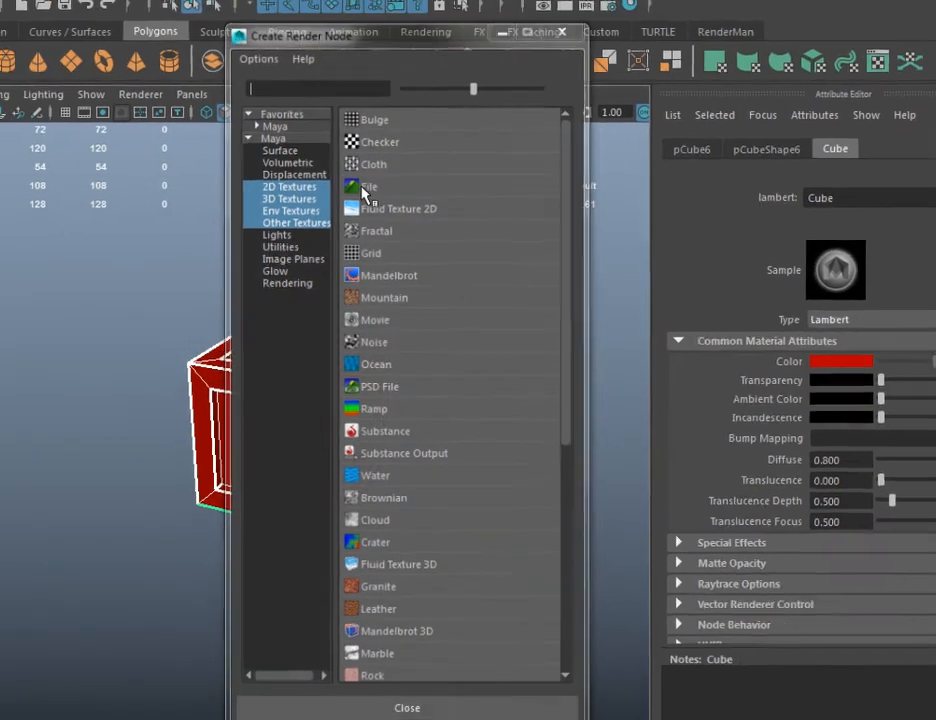
pyautogui.click(348, 189)
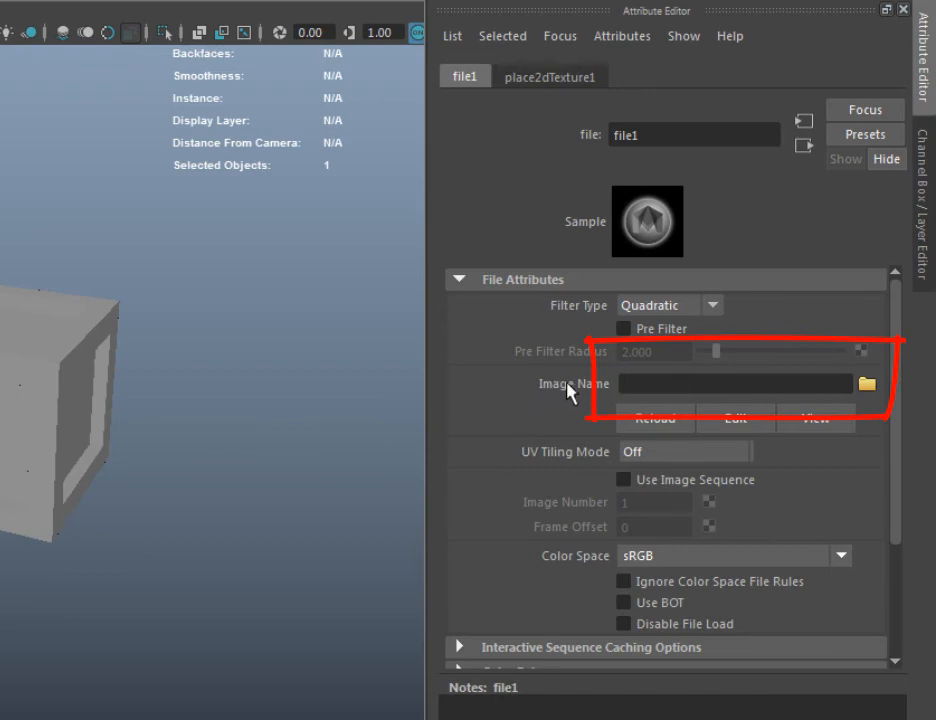
pyautogui.click(879, 381)
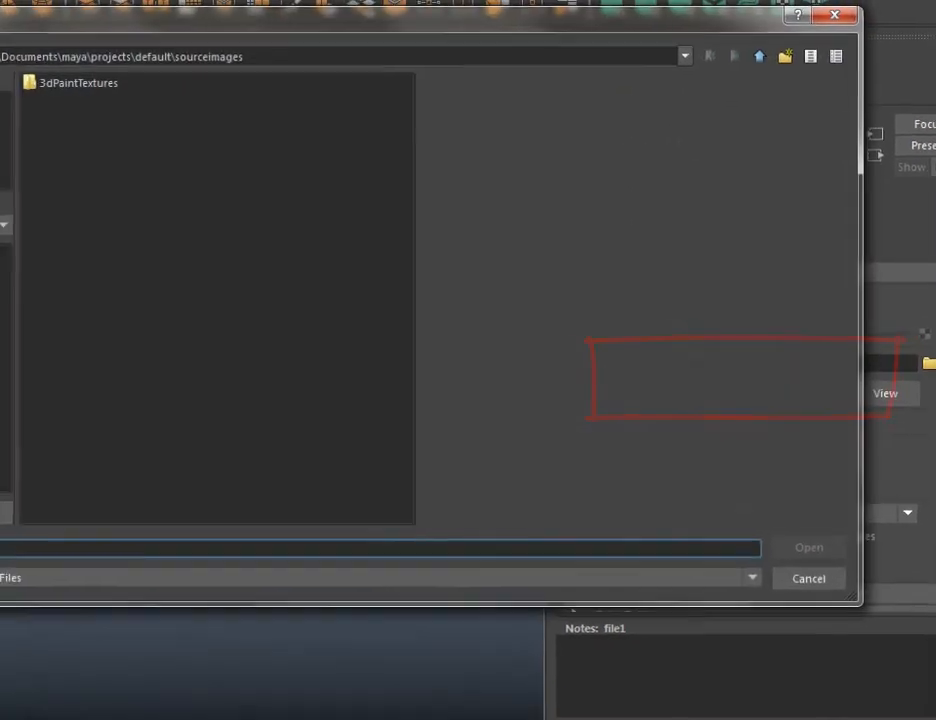
pyautogui.click(64, 123)
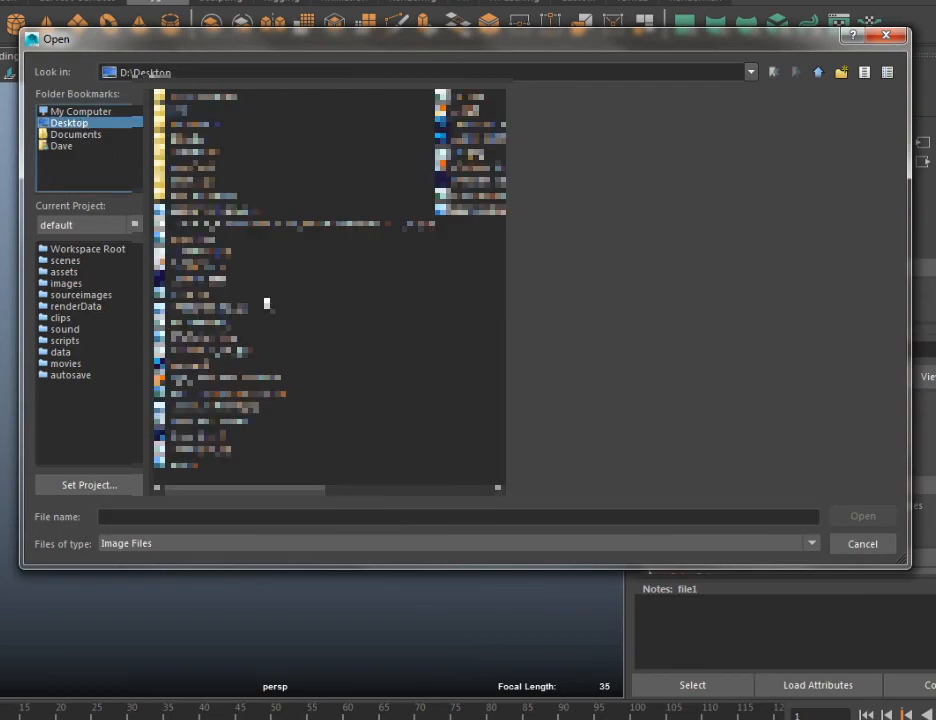
pyautogui.doubleClick(201, 249)
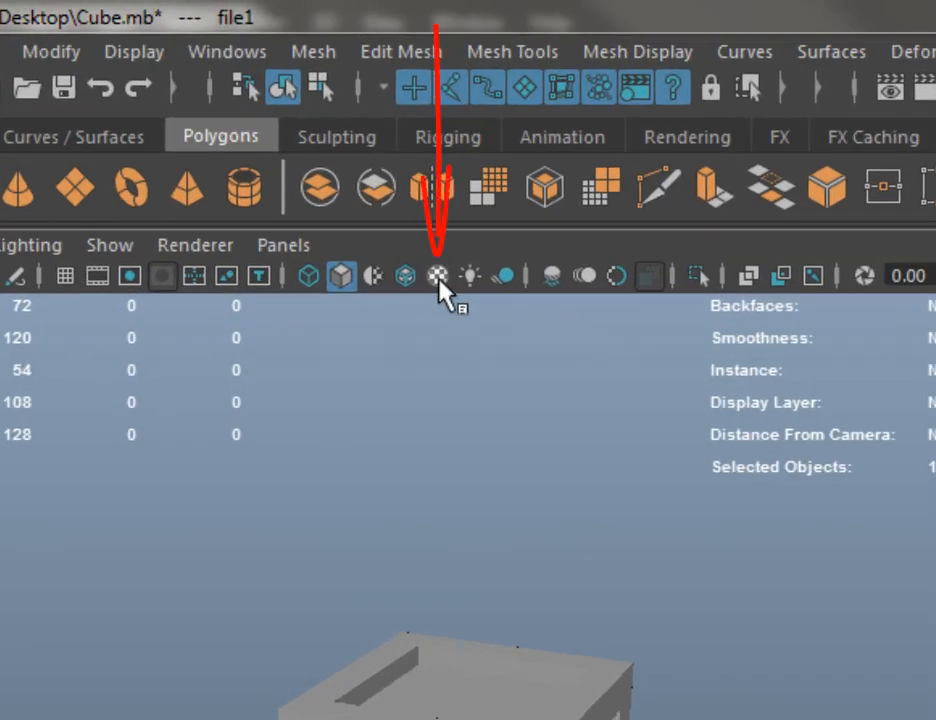
pyautogui.click(438, 290)
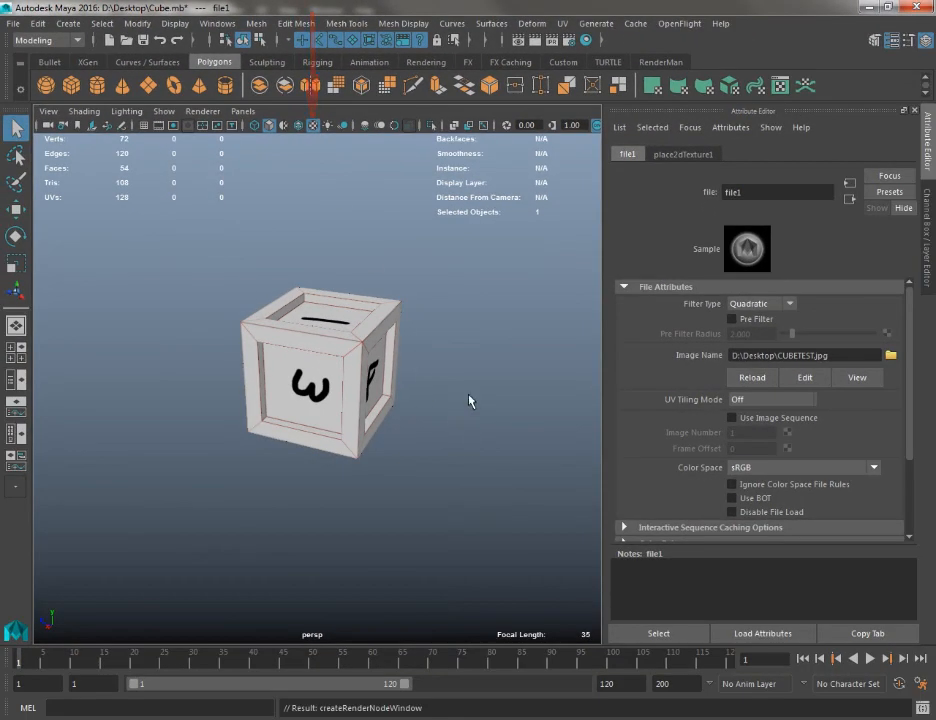
# Examine the numbers and their orientation on the sides and top of the textured crate
pyautogui.keyDown('alt'); pyautogui.moveTo(489, 412); pyautogui.dragTo(349, 398); pyautogui.keyUp('alt')
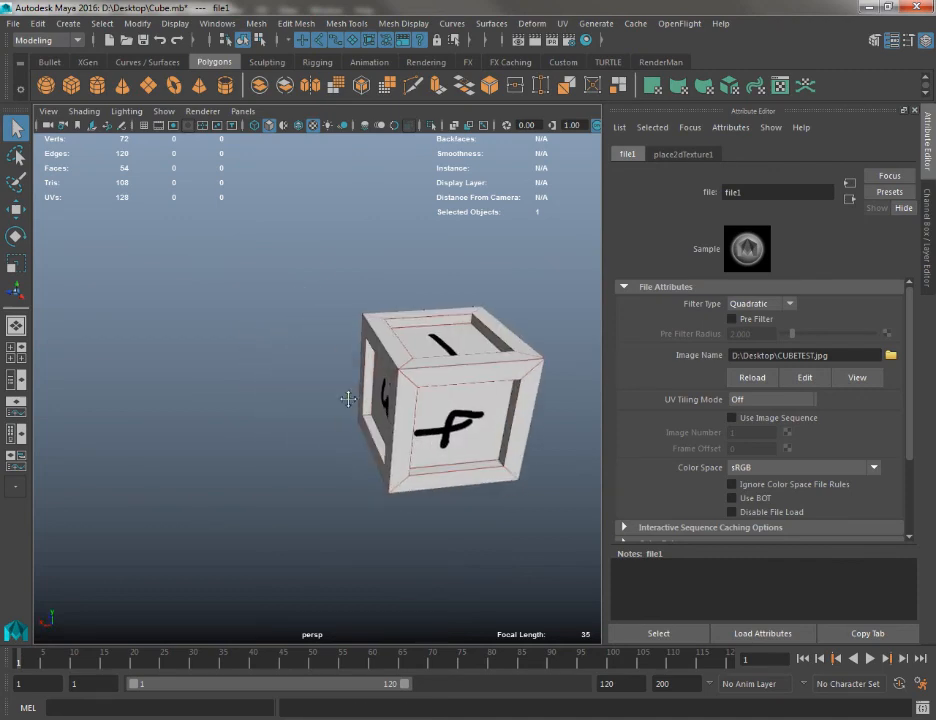
pyautogui.keyDown('alt'); pyautogui.moveTo(349, 398); pyautogui.dragTo(282, 364, button='middle'); pyautogui.keyUp('alt')
pyautogui.keyDown('alt'); pyautogui.moveTo(447, 440); pyautogui.dragTo(488, 490, button='right'); pyautogui.keyUp('alt')
pyautogui.keyDown('alt'); pyautogui.moveTo(488, 490); pyautogui.dragTo(481, 464, button='middle'); pyautogui.keyUp('alt')
pyautogui.keyDown('alt'); pyautogui.moveTo(481, 464); pyautogui.dragTo(299, 524, button='right'); pyautogui.keyUp('alt')
pyautogui.keyDown('alt'); pyautogui.moveTo(299, 524); pyautogui.dragTo(446, 382); pyautogui.keyUp('alt')
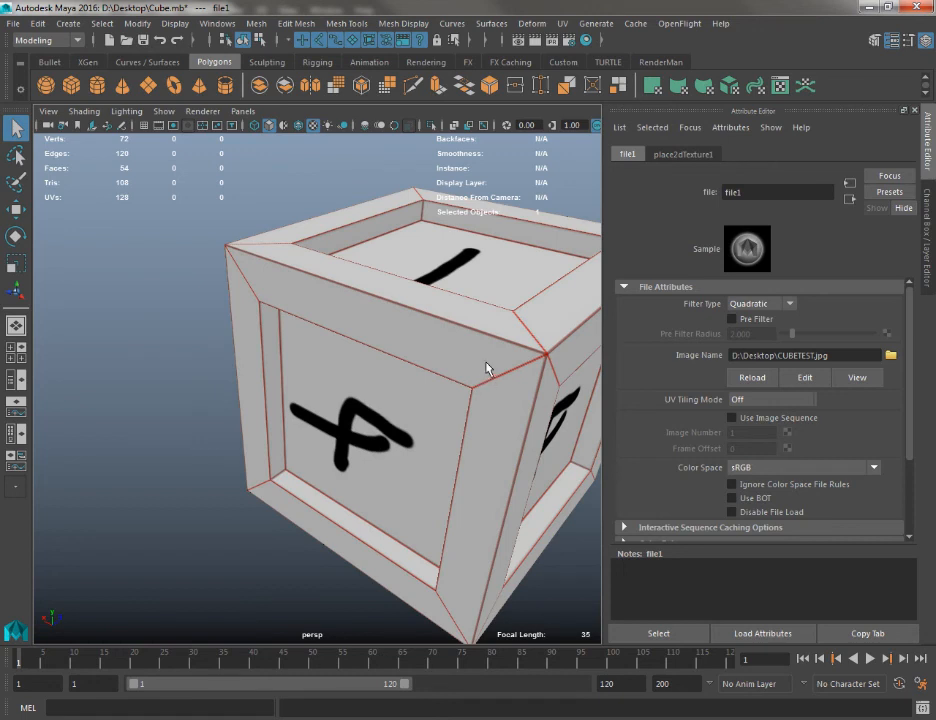
pyautogui.scroll(3, 486, 362)
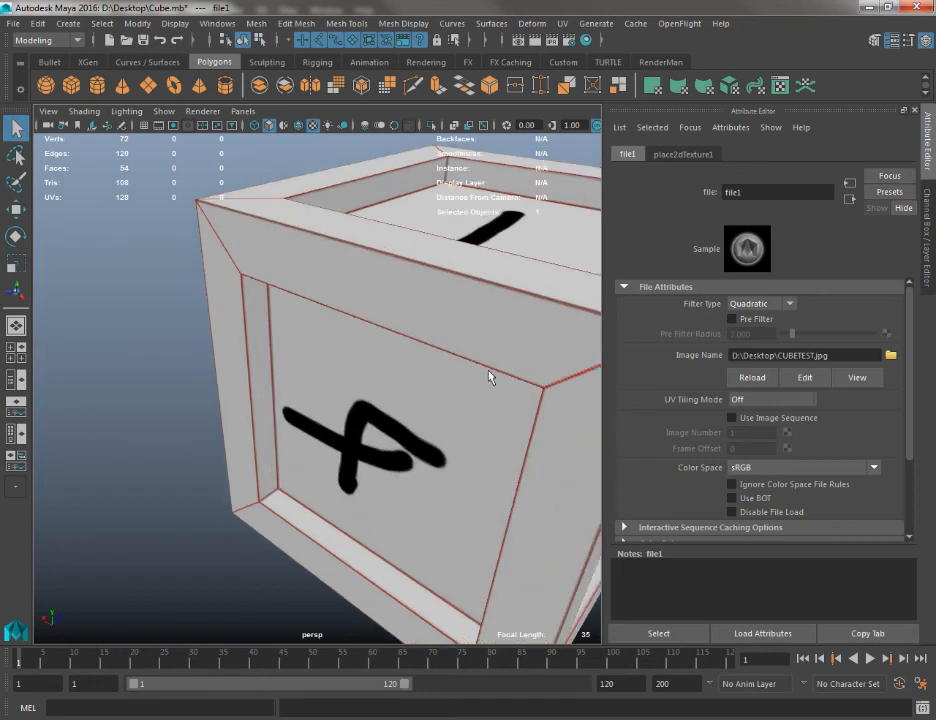
pyautogui.keyDown('alt'); pyautogui.moveTo(446, 382); pyautogui.dragTo(376, 280, button='right'); pyautogui.keyUp('alt')
pyautogui.keyDown('alt'); pyautogui.moveTo(376, 280); pyautogui.dragTo(334, 323); pyautogui.keyUp('alt')
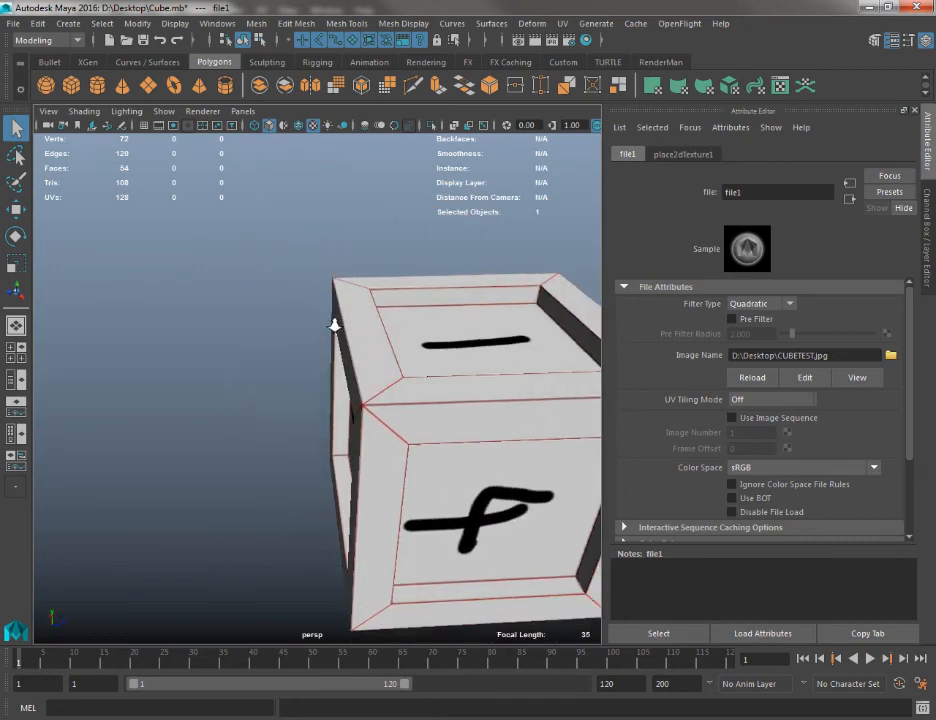
pyautogui.keyDown('alt'); pyautogui.moveTo(334, 323); pyautogui.dragTo(60, 270, button='middle'); pyautogui.keyUp('alt')
pyautogui.keyDown('alt'); pyautogui.moveTo(60, 270); pyautogui.dragTo(421, 273); pyautogui.keyUp('alt')
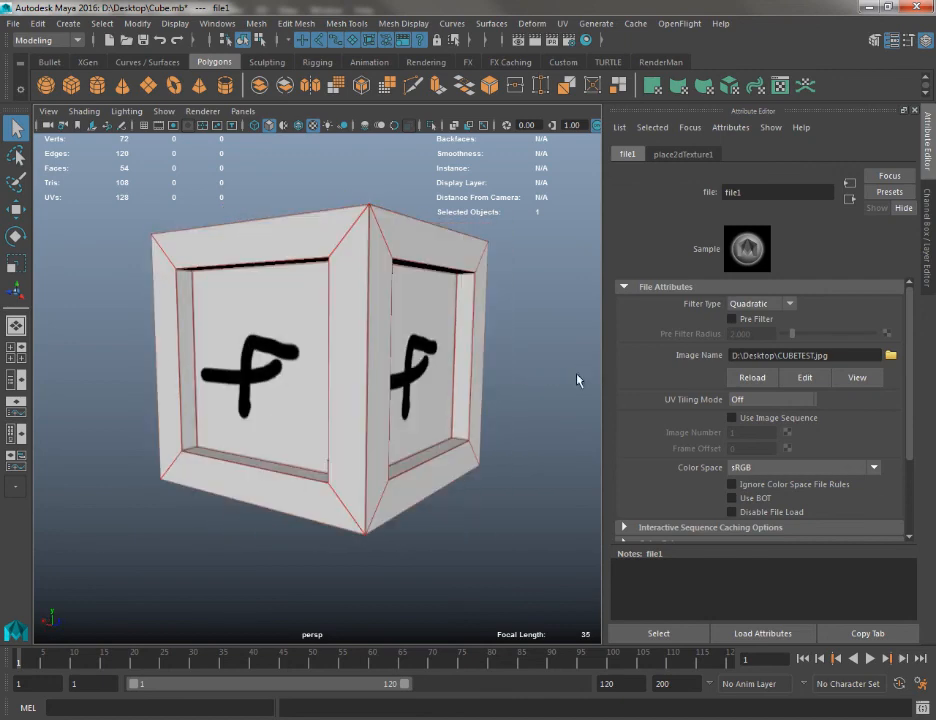
# Replace the Attribute Editor with the UV Editor beside the crate and select all six panels to display their UVs
pyautogui.click(780, 85)
pyautogui.moveTo(560, 92); pyautogui.dragTo(556, 343)
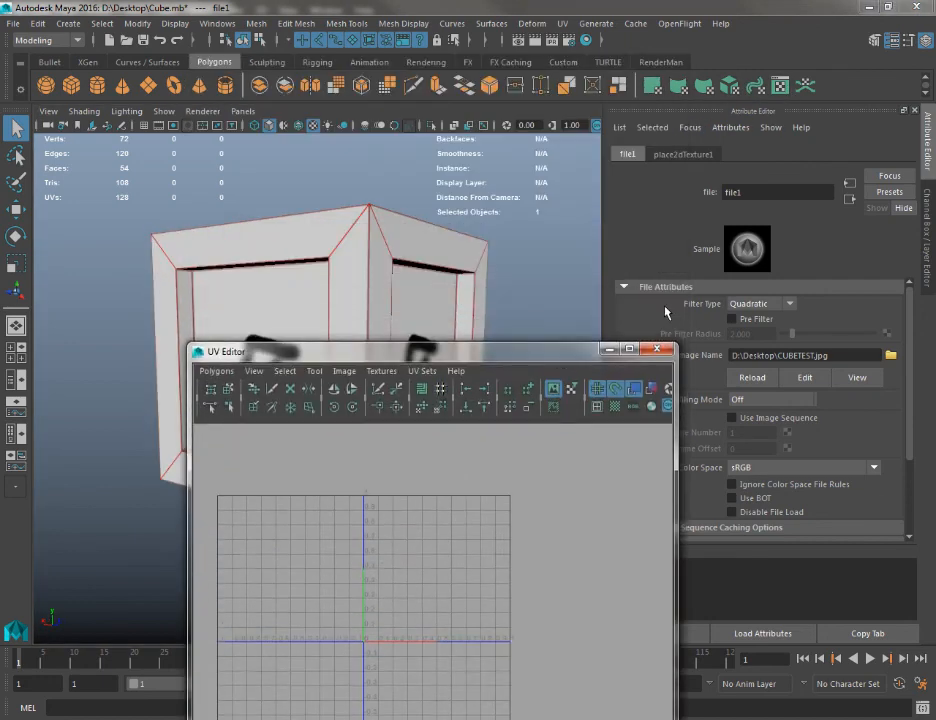
pyautogui.click(915, 111)
pyautogui.moveTo(486, 356); pyautogui.dragTo(715, 124)
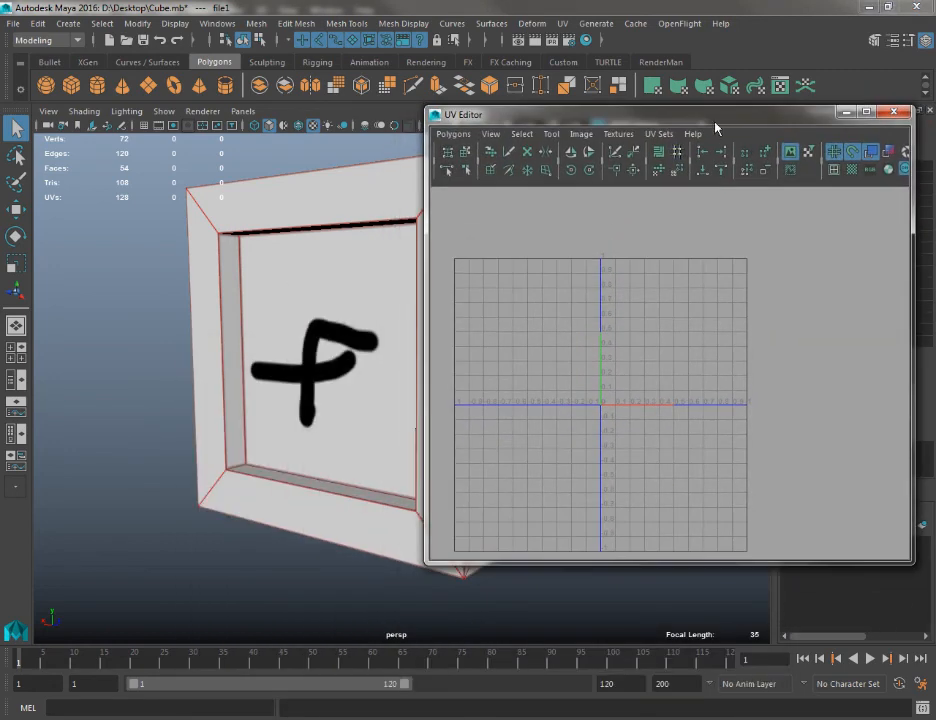
pyautogui.keyDown('alt'); pyautogui.moveTo(203, 325); pyautogui.dragTo(177, 289, button='right'); pyautogui.keyUp('alt')
pyautogui.keyDown('alt'); pyautogui.moveTo(177, 289); pyautogui.dragTo(105, 316, button='middle'); pyautogui.keyUp('alt')
pyautogui.moveTo(155, 249); pyautogui.dragTo(620, 644)
pyautogui.keyDown('alt'); pyautogui.moveTo(299, 297); pyautogui.dragTo(205, 330); pyautogui.keyUp('alt')
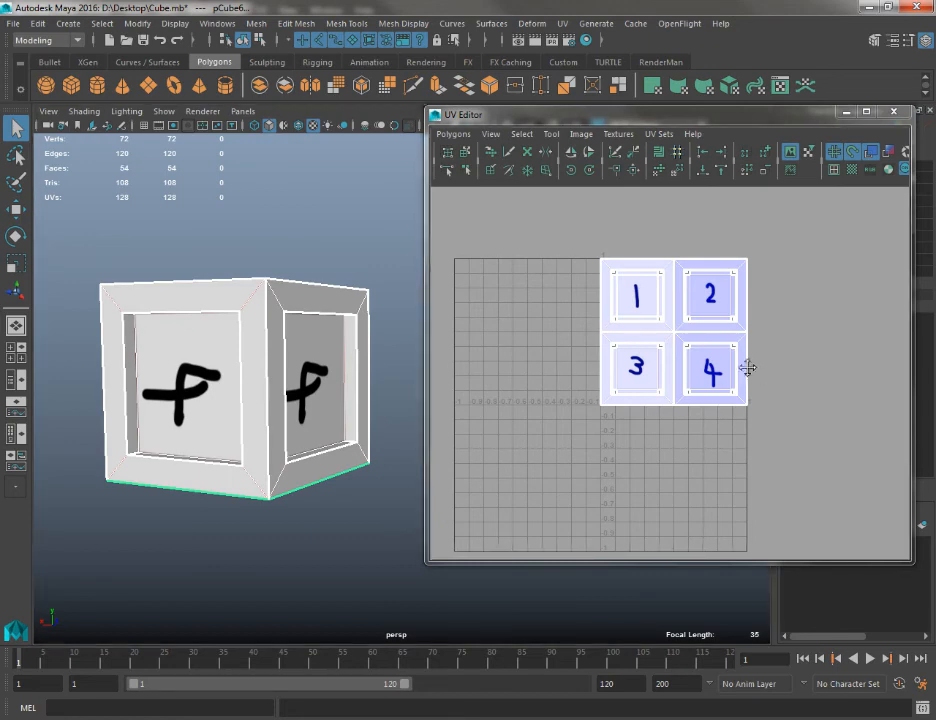
# In the UV Editor, switch to face selection and select all faces of the shells in the number 4 quadrant
pyautogui.scroll(6, 690, 385)
pyautogui.keyDown('alt'); pyautogui.moveTo(730, 497); pyautogui.dragTo(741, 506, button='right'); pyautogui.keyUp('alt')
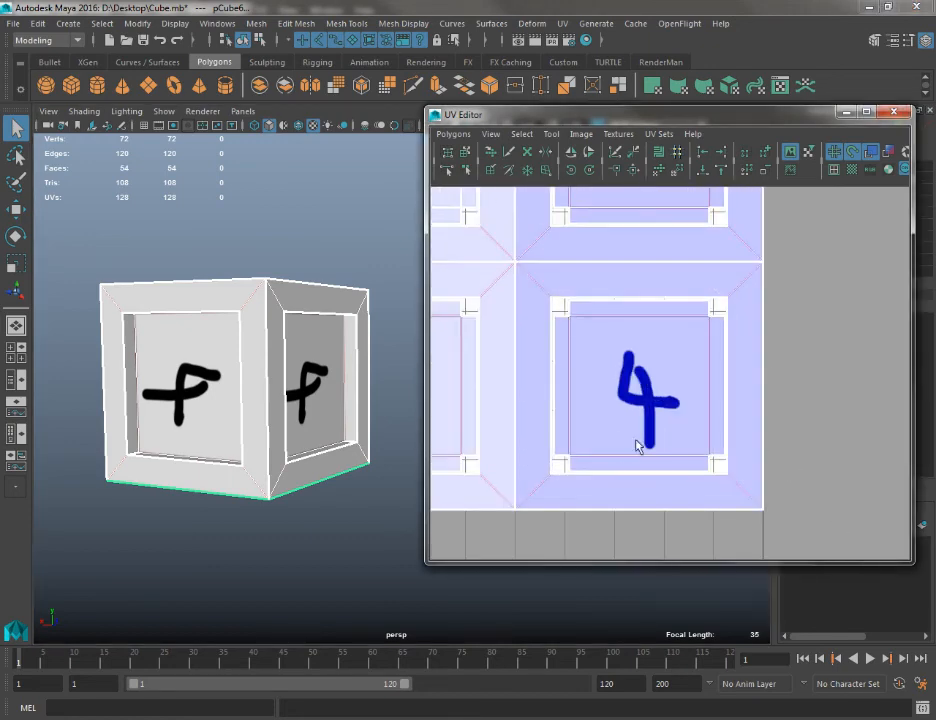
pyautogui.keyDown('alt'); pyautogui.click(254, 343); pyautogui.keyUp('alt')
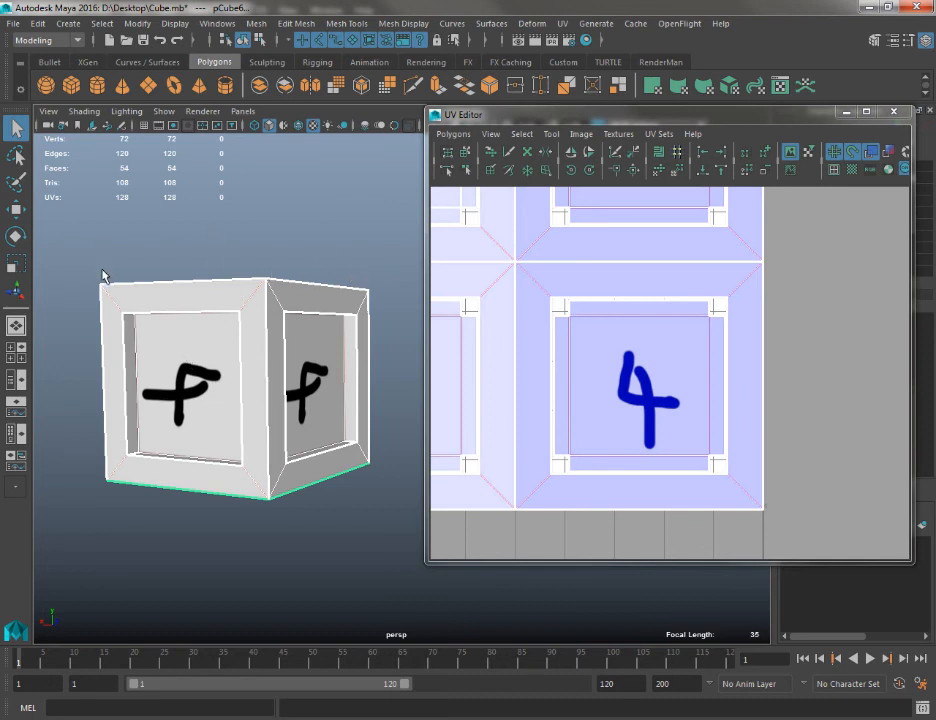
pyautogui.rightClick(617, 288)
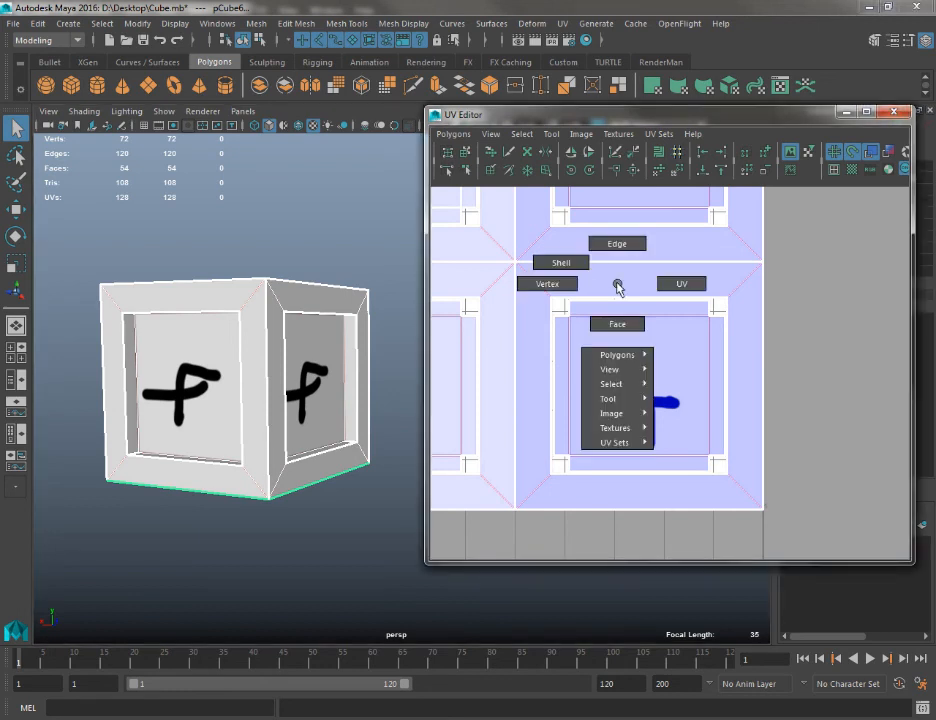
pyautogui.moveTo(617, 288); pyautogui.dragTo(616, 306, button='right')
pyautogui.click(801, 537)
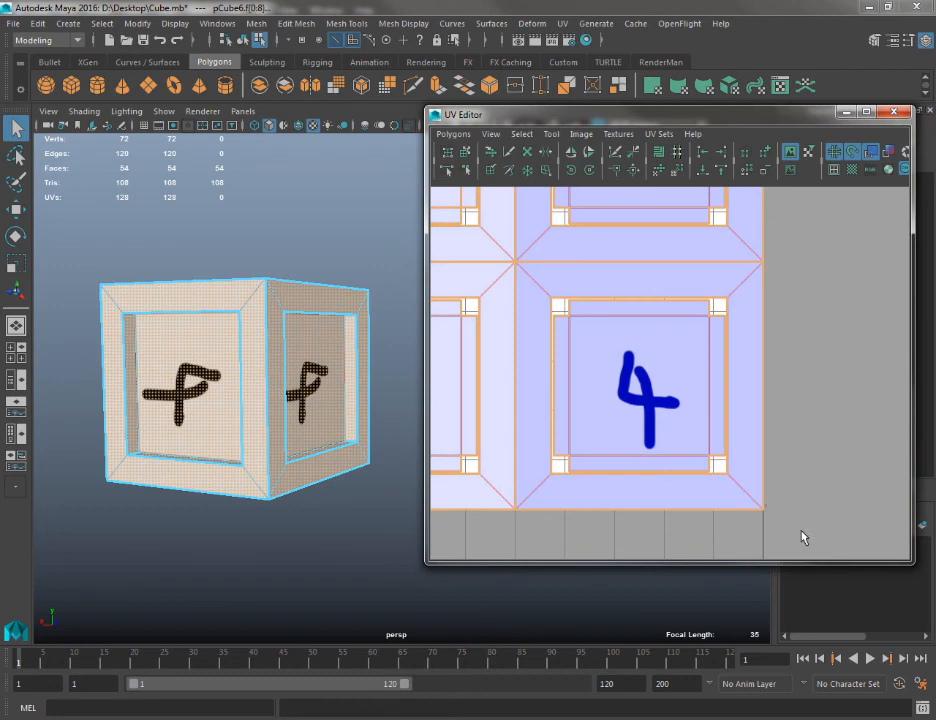
pyautogui.click(528, 276)
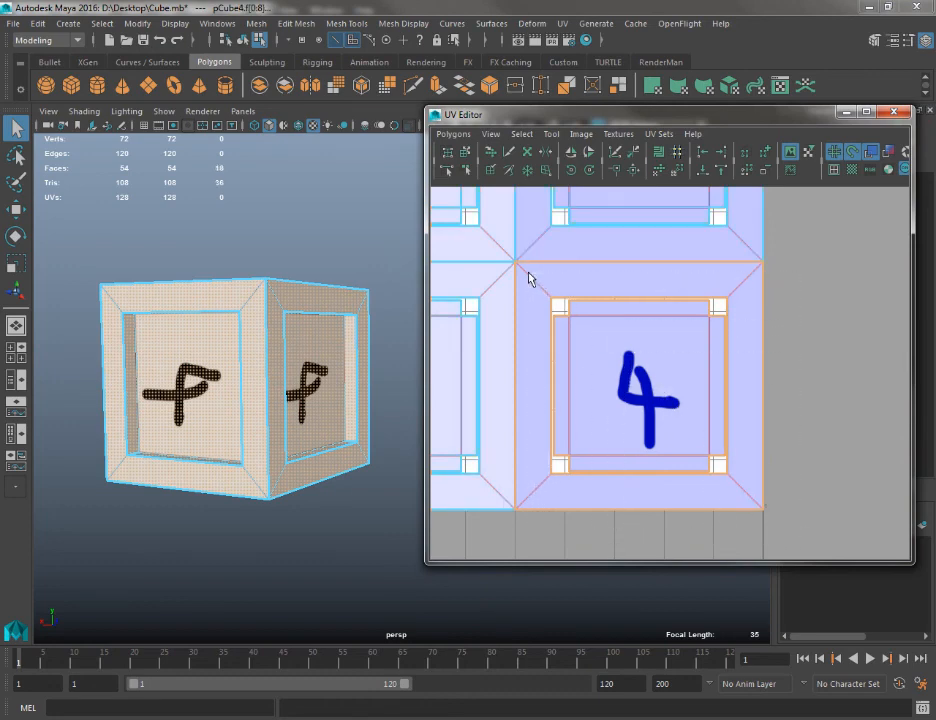
pyautogui.click(581, 426)
pyautogui.click(828, 537)
pyautogui.moveTo(645, 396); pyautogui.dragTo(529, 274)
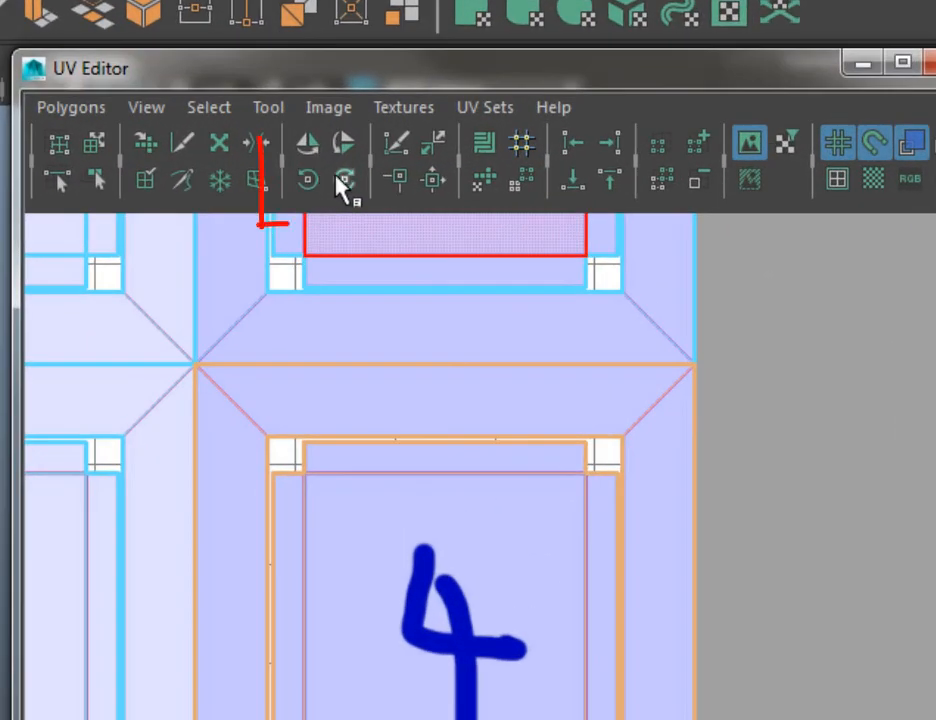
# Rotate the selected UVs in 45-degree increments until the 4 stands upright on both crate panels
pyautogui.click(310, 185)
pyautogui.click(310, 185)
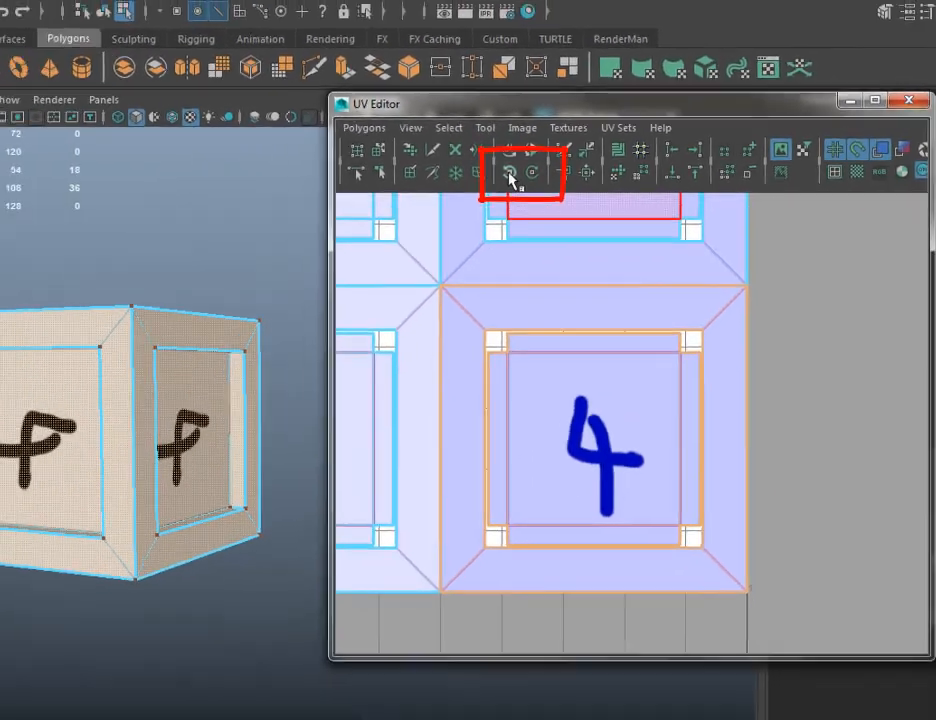
pyautogui.click(510, 178)
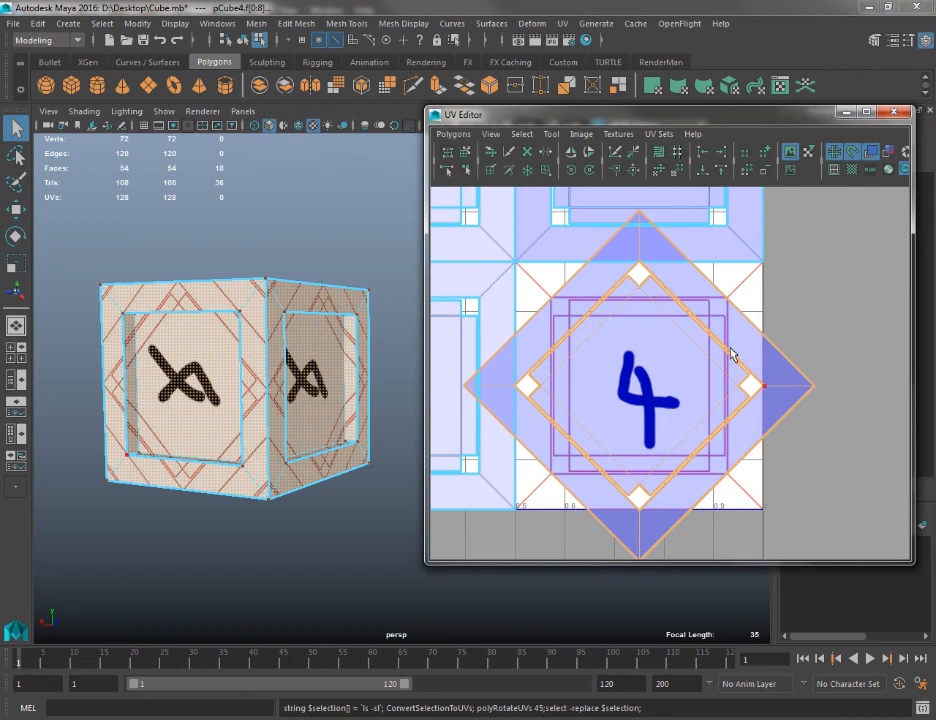
pyautogui.click(590, 172)
pyautogui.click(590, 172)
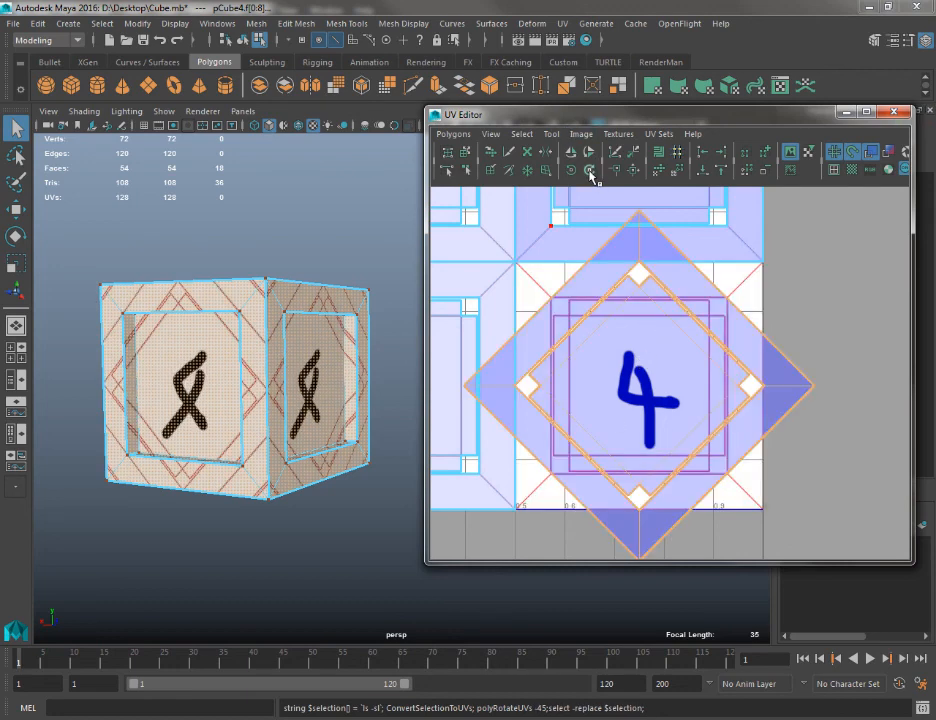
pyautogui.click(590, 172)
pyautogui.click(590, 172)
pyautogui.click(590, 172)
pyautogui.click(590, 172)
pyautogui.click(590, 172)
pyautogui.click(590, 172)
pyautogui.click(590, 172)
pyautogui.click(590, 172)
pyautogui.click(590, 172)
pyautogui.click(590, 172)
pyautogui.click(590, 172)
pyautogui.click(590, 172)
pyautogui.click(590, 172)
pyautogui.click(590, 172)
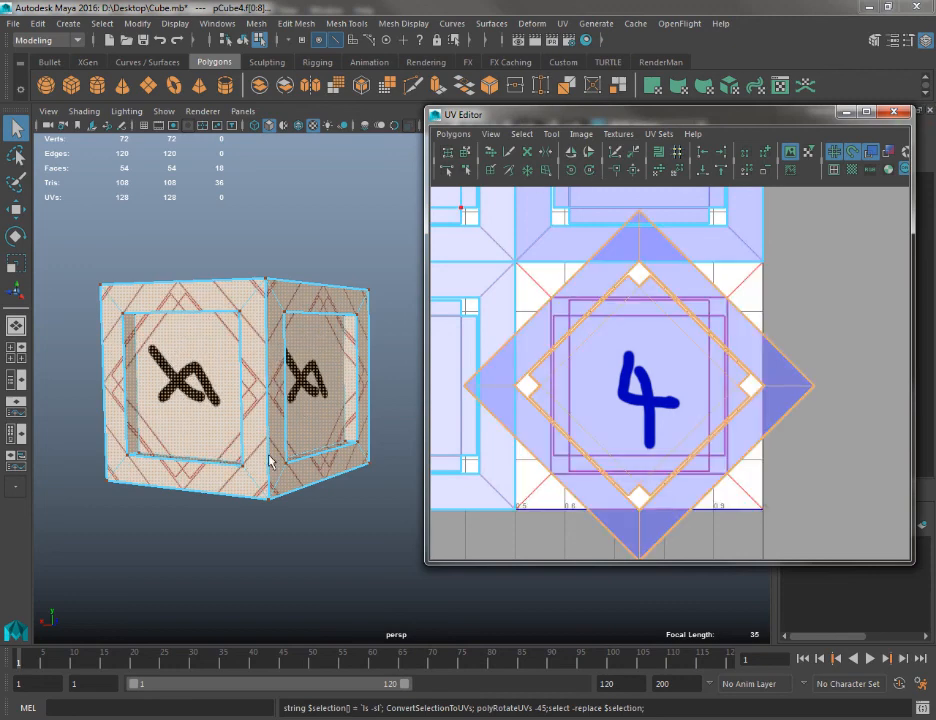
pyautogui.click(590, 172)
pyautogui.click(590, 172)
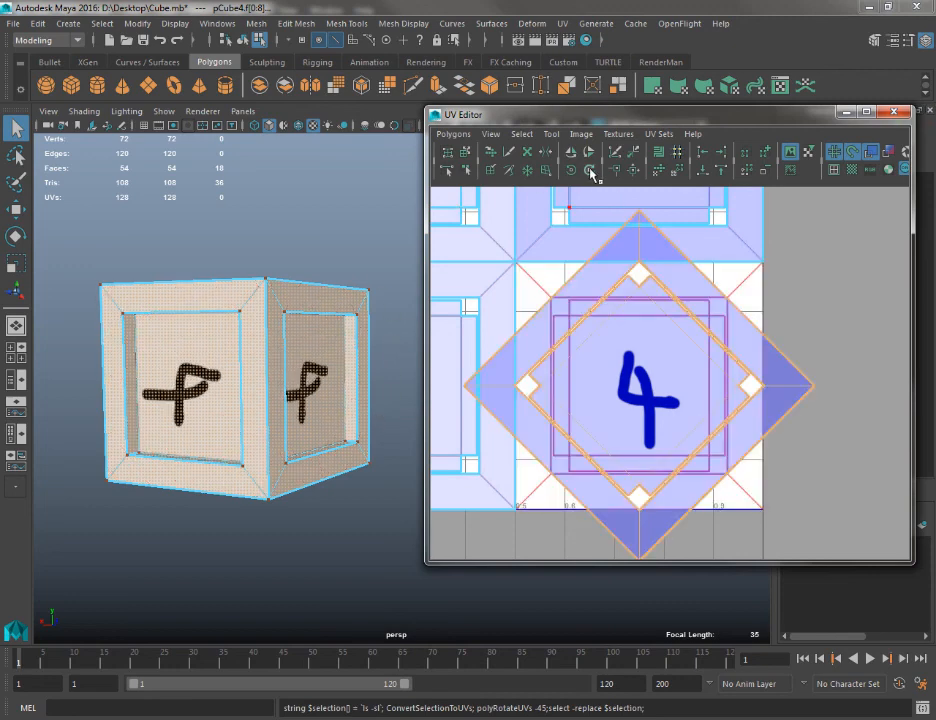
pyautogui.click(590, 172)
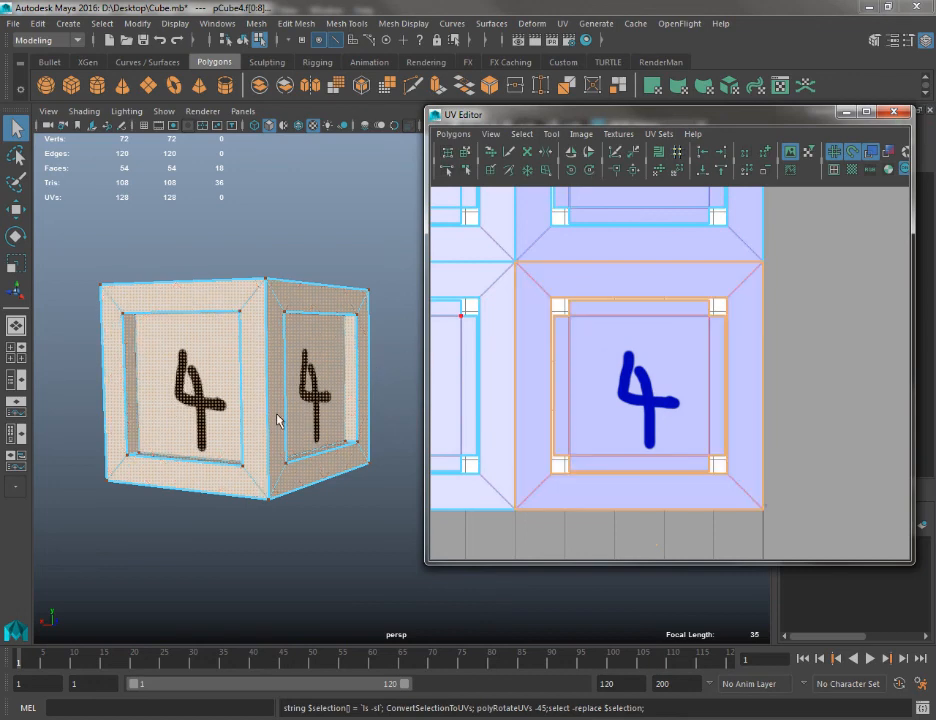
# Examine the two crate panels carrying the number 2 to see which way the numbers face
pyautogui.keyDown('alt'); pyautogui.moveTo(282, 395); pyautogui.dragTo(159, 437); pyautogui.keyUp('alt')
pyautogui.keyDown('alt'); pyautogui.moveTo(159, 437); pyautogui.dragTo(340, 577, button='right'); pyautogui.keyUp('alt')
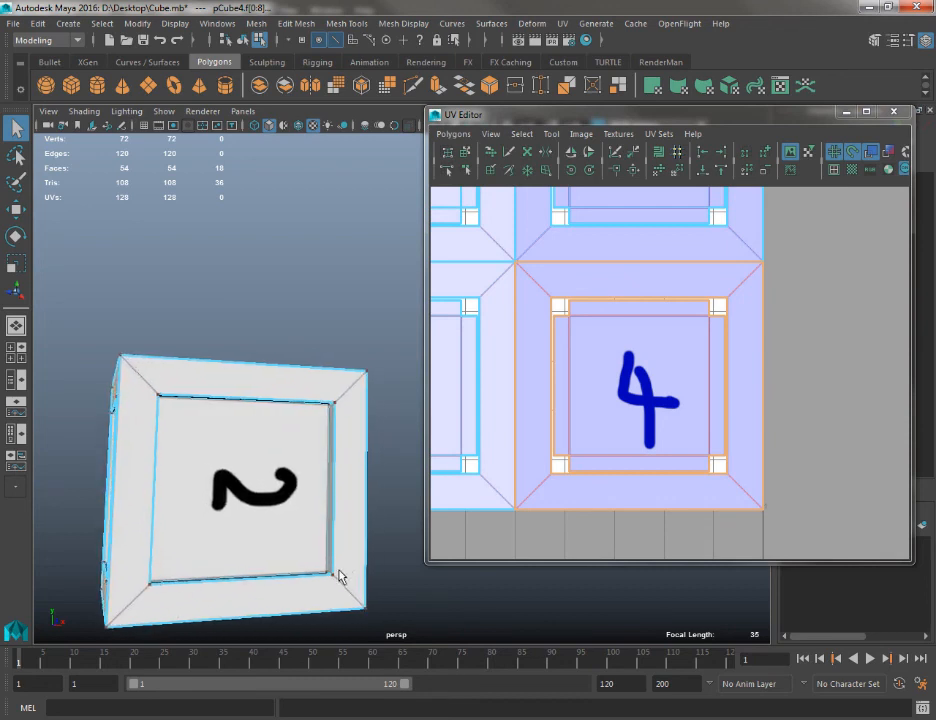
pyautogui.click(245, 499)
pyautogui.keyDown('alt'); pyautogui.moveTo(644, 419); pyautogui.dragTo(815, 460, button='middle'); pyautogui.keyUp('alt')
pyautogui.keyDown('alt'); pyautogui.moveTo(815, 460); pyautogui.dragTo(612, 319, button='right'); pyautogui.keyUp('alt')
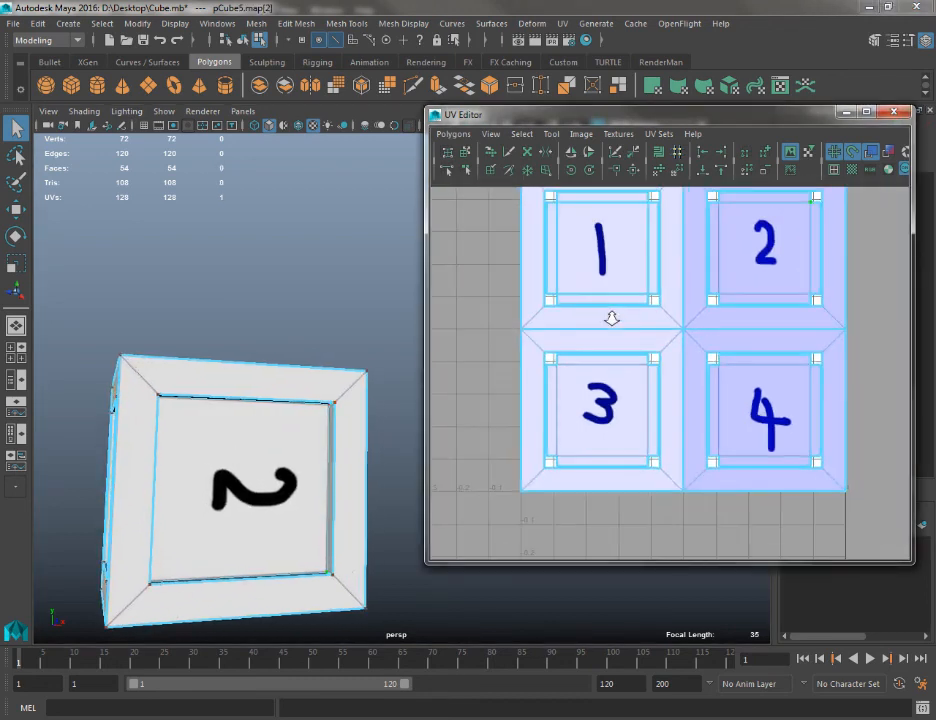
pyautogui.keyDown('alt'); pyautogui.moveTo(636, 308); pyautogui.dragTo(528, 388, button='middle'); pyautogui.keyUp('alt')
pyautogui.keyDown('alt'); pyautogui.moveTo(323, 432); pyautogui.dragTo(206, 450); pyautogui.keyUp('alt')
pyautogui.keyDown('alt'); pyautogui.moveTo(460, 493); pyautogui.dragTo(123, 371, button='middle'); pyautogui.keyUp('alt')
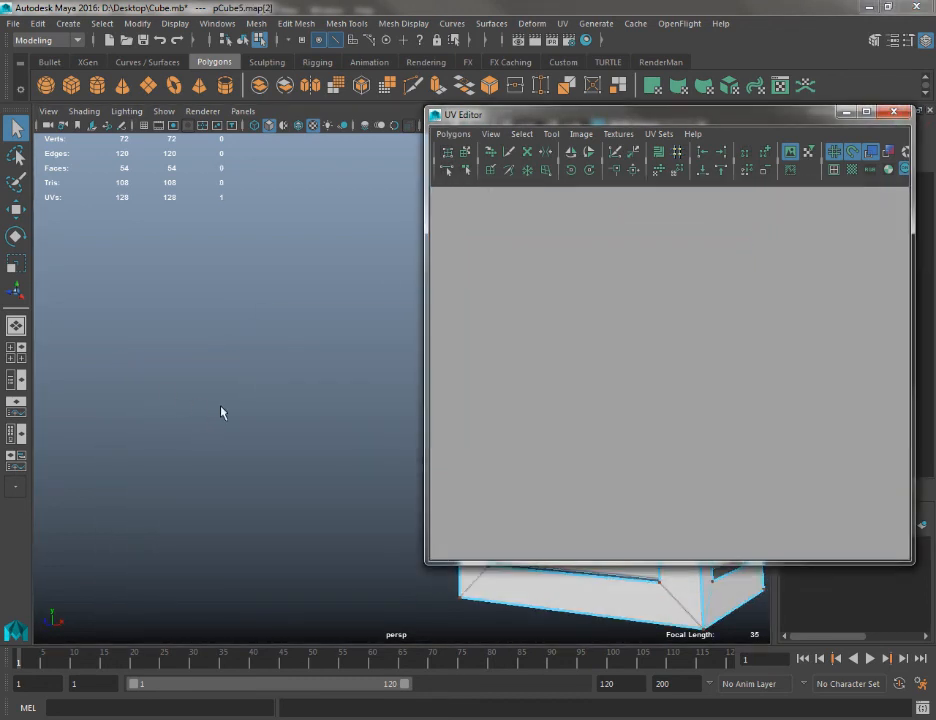
pyautogui.keyDown('alt'); pyautogui.moveTo(543, 389); pyautogui.dragTo(865, 504, button='middle'); pyautogui.keyUp('alt')
pyautogui.keyDown('alt'); pyautogui.moveTo(286, 341); pyautogui.dragTo(110, 310, button='middle'); pyautogui.keyUp('alt')
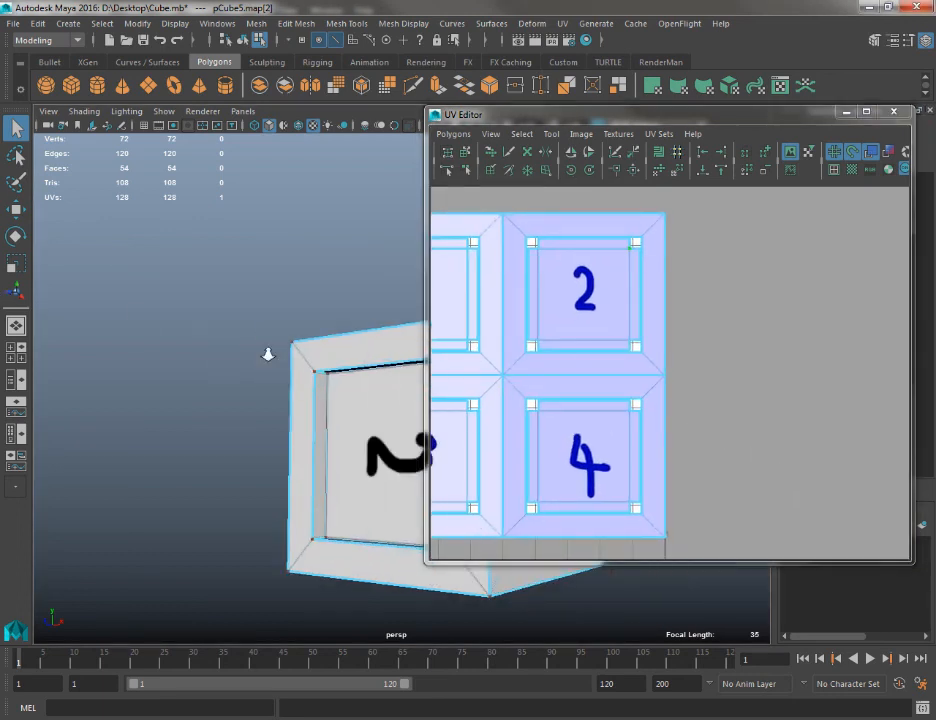
pyautogui.keyDown('alt'); pyautogui.moveTo(267, 353); pyautogui.dragTo(150, 290, button='right'); pyautogui.keyUp('alt')
pyautogui.keyDown('alt'); pyautogui.moveTo(140, 285); pyautogui.dragTo(52, 283, button='middle'); pyautogui.keyUp('alt')
pyautogui.keyDown('alt'); pyautogui.moveTo(51, 283); pyautogui.dragTo(268, 278); pyautogui.keyUp('alt')
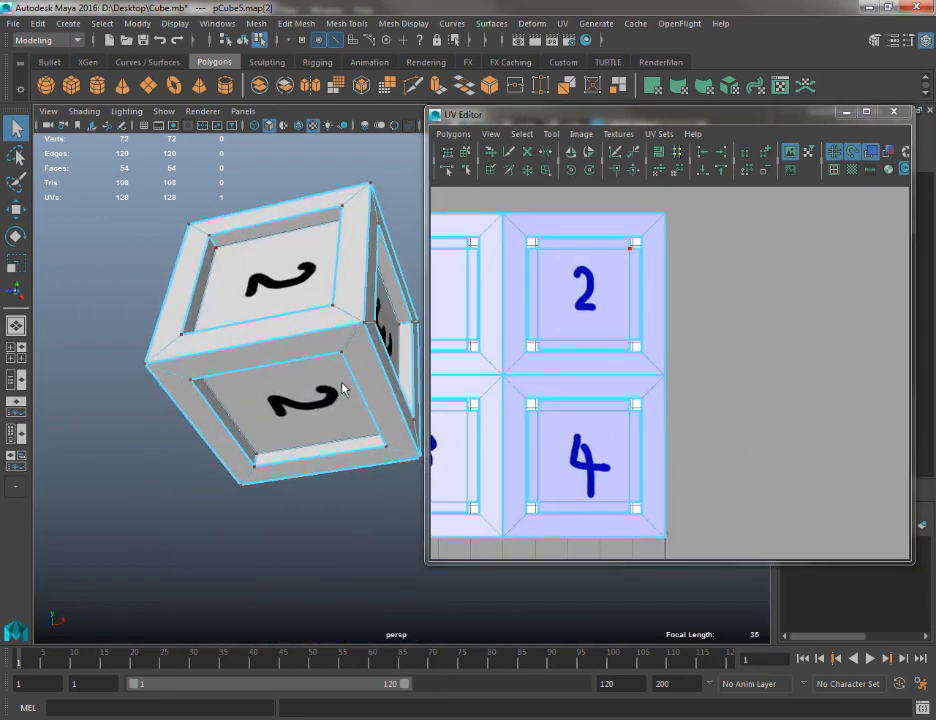
# In the UV Editor, switch to face selection and select all faces of the shells in the number 2 quadrant
pyautogui.keyDown('alt'); pyautogui.moveTo(715, 305); pyautogui.dragTo(762, 397, button='middle'); pyautogui.keyUp('alt')
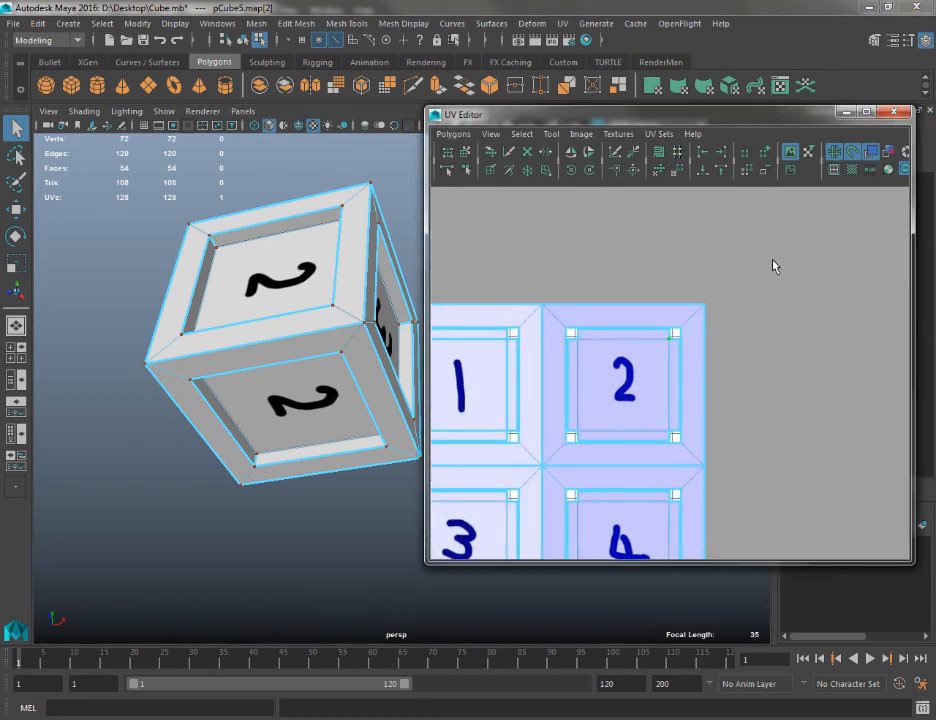
pyautogui.moveTo(773, 263); pyautogui.dragTo(553, 464)
pyautogui.moveTo(608, 366); pyautogui.dragTo(608, 402, button='right')
pyautogui.moveTo(763, 257); pyautogui.dragTo(549, 465)
pyautogui.moveTo(755, 265); pyautogui.dragTo(530, 487)
pyautogui.press('f')
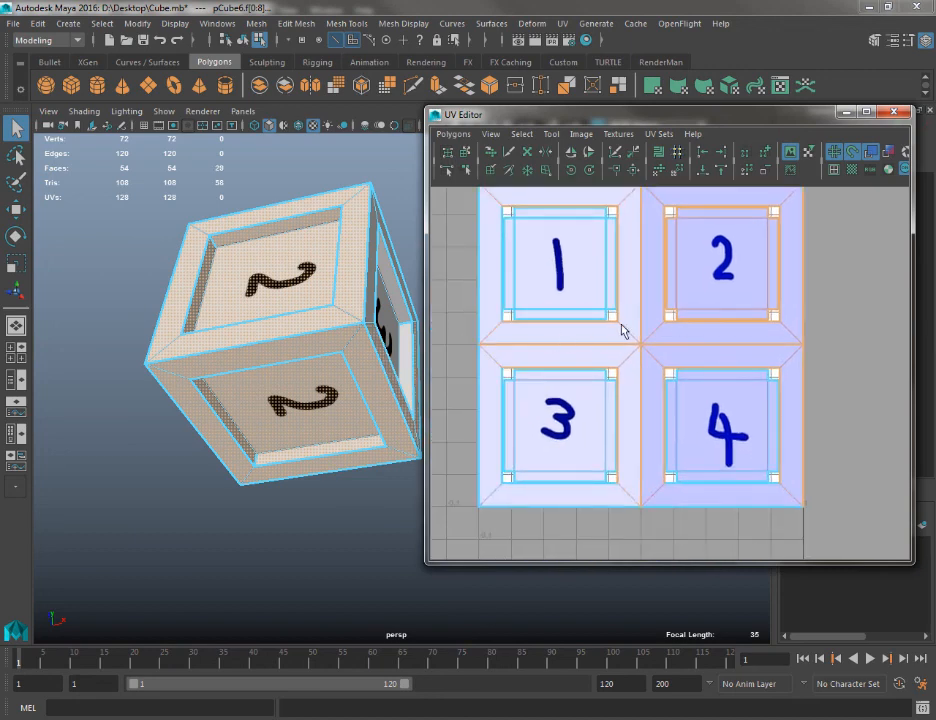
pyautogui.keyDown('alt'); pyautogui.moveTo(621, 330); pyautogui.dragTo(501, 433, button='middle'); pyautogui.keyUp('alt')
pyautogui.moveTo(752, 236); pyautogui.dragTo(530, 443)
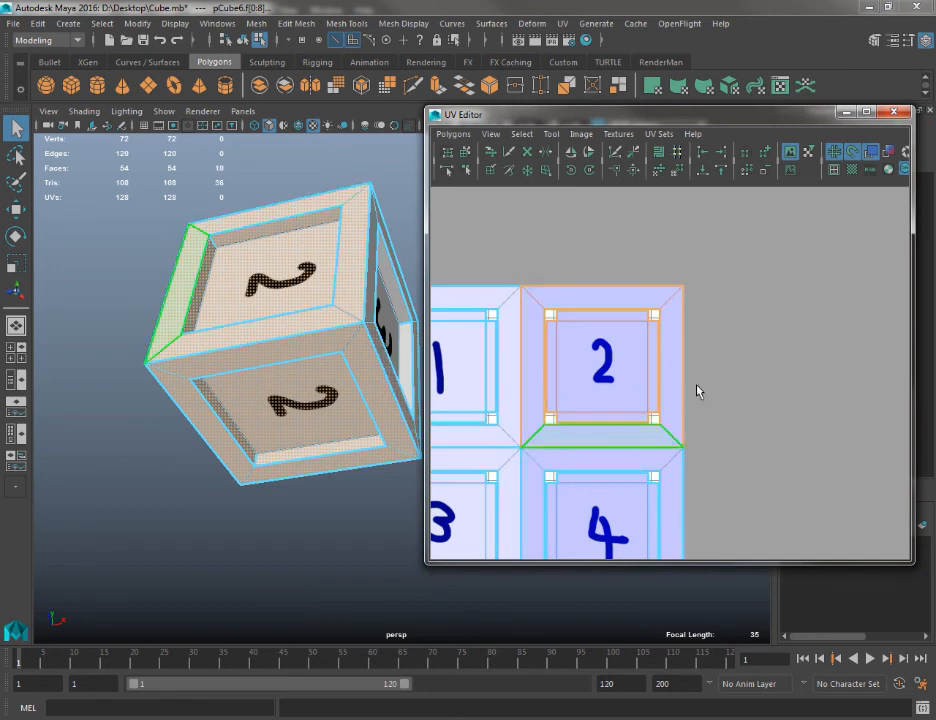
# Rotate the selected UVs in 45-degree increments until the 2 stands upright on its crate panels
pyautogui.click(570, 172)
pyautogui.click(570, 172)
pyautogui.click(570, 172)
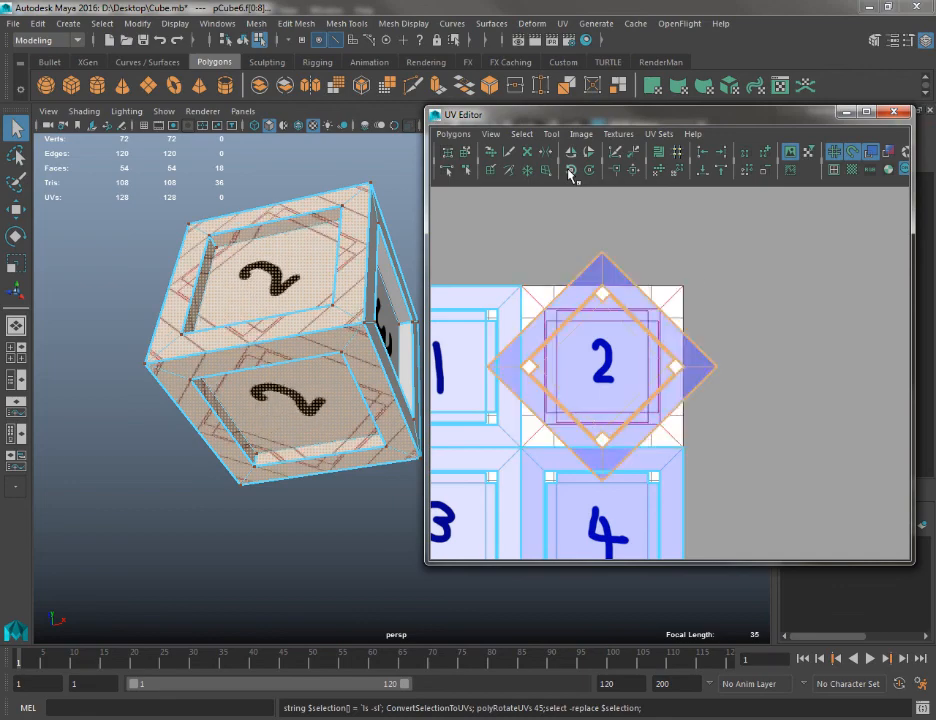
pyautogui.click(570, 172)
# Select all faces of the UV shell in the number 3 quadrant
pyautogui.keyDown('alt'); pyautogui.moveTo(292, 263); pyautogui.dragTo(261, 349); pyautogui.keyUp('alt')
pyautogui.keyDown('alt'); pyautogui.moveTo(591, 334); pyautogui.dragTo(716, 234, button='middle'); pyautogui.keyUp('alt')
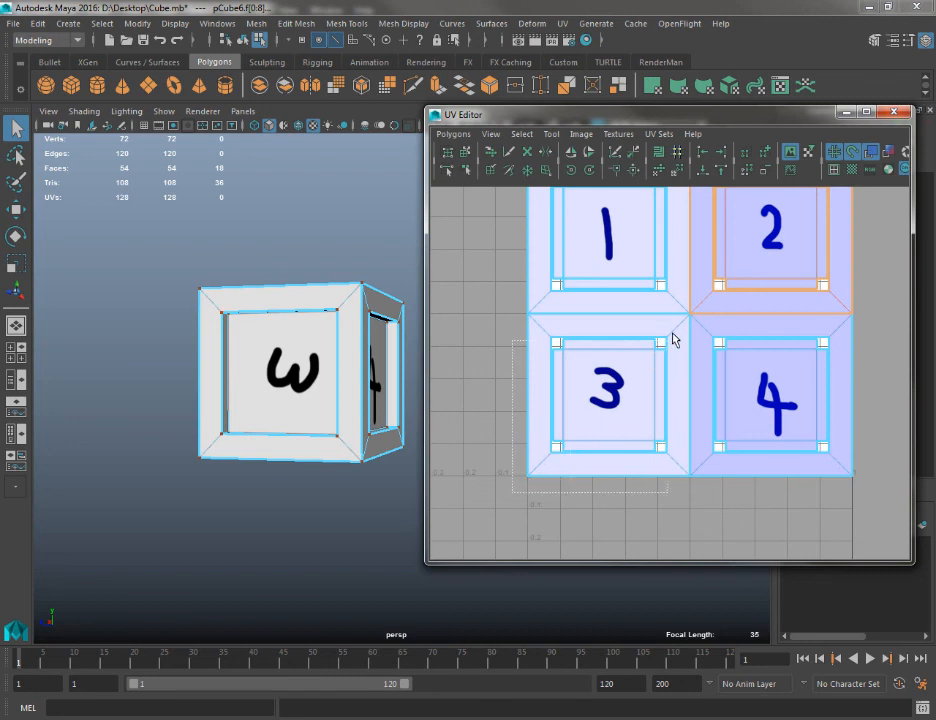
pyautogui.click(655, 341)
pyautogui.click(515, 498)
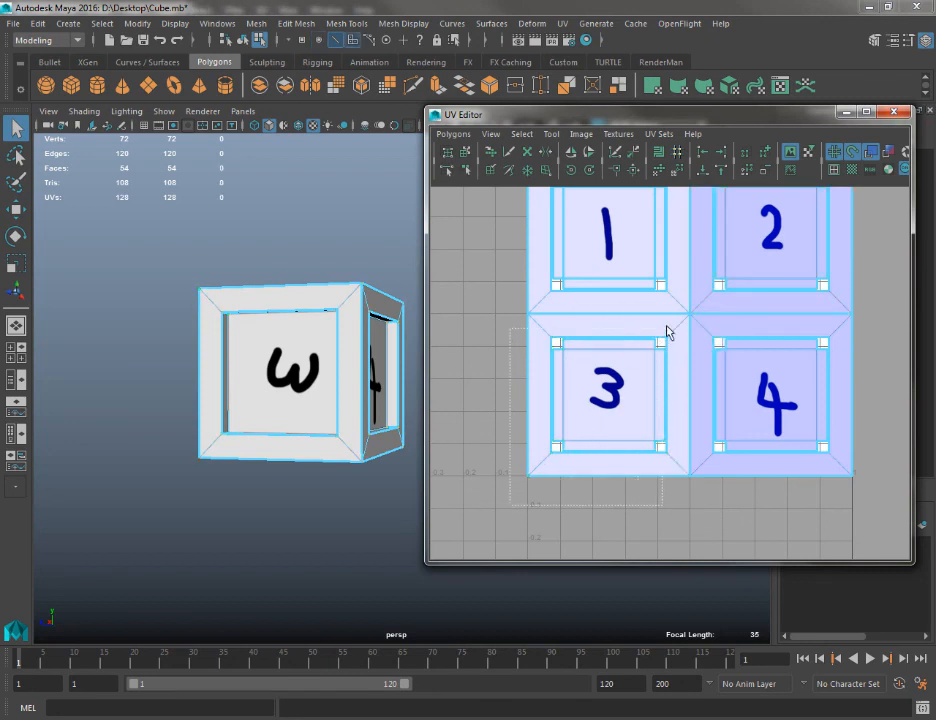
pyautogui.moveTo(675, 326); pyautogui.dragTo(675, 326)
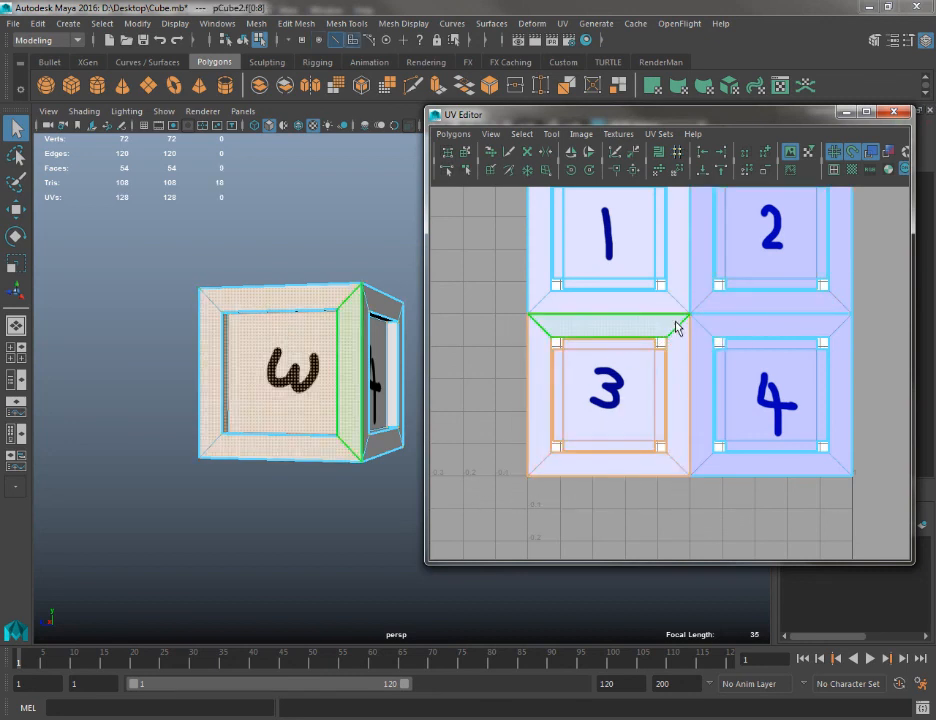
# Rotate the selected UVs in 45-degree increments until the 3 stands upright on its crate panel
pyautogui.click(574, 174)
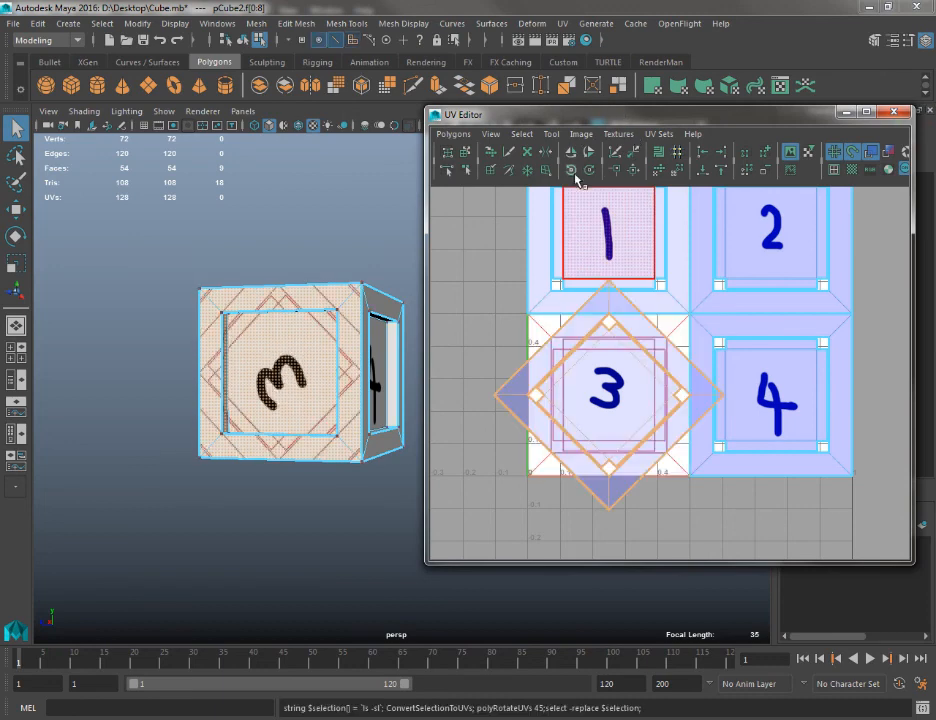
pyautogui.hotkey('ctrl', 'z')
pyautogui.keyDown('alt'); pyautogui.moveTo(220, 261); pyautogui.dragTo(190, 267); pyautogui.keyUp('alt')
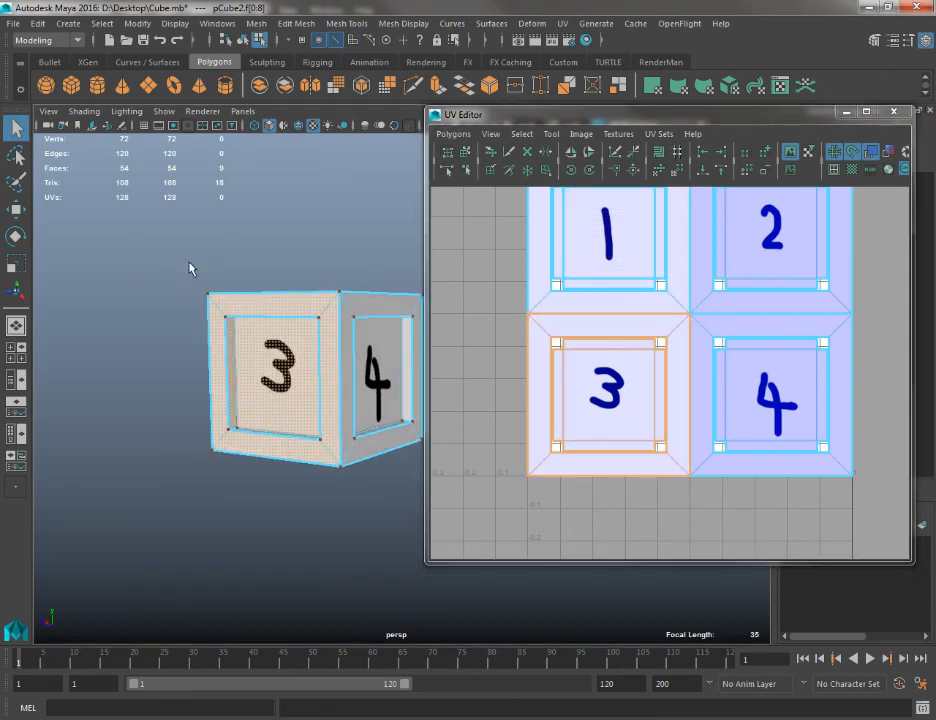
# Clear the face selection and close the UV Editor
pyautogui.click(190, 267)
pyautogui.keyDown('alt'); pyautogui.moveTo(253, 315); pyautogui.dragTo(143, 314); pyautogui.keyUp('alt')
pyautogui.click(893, 113)
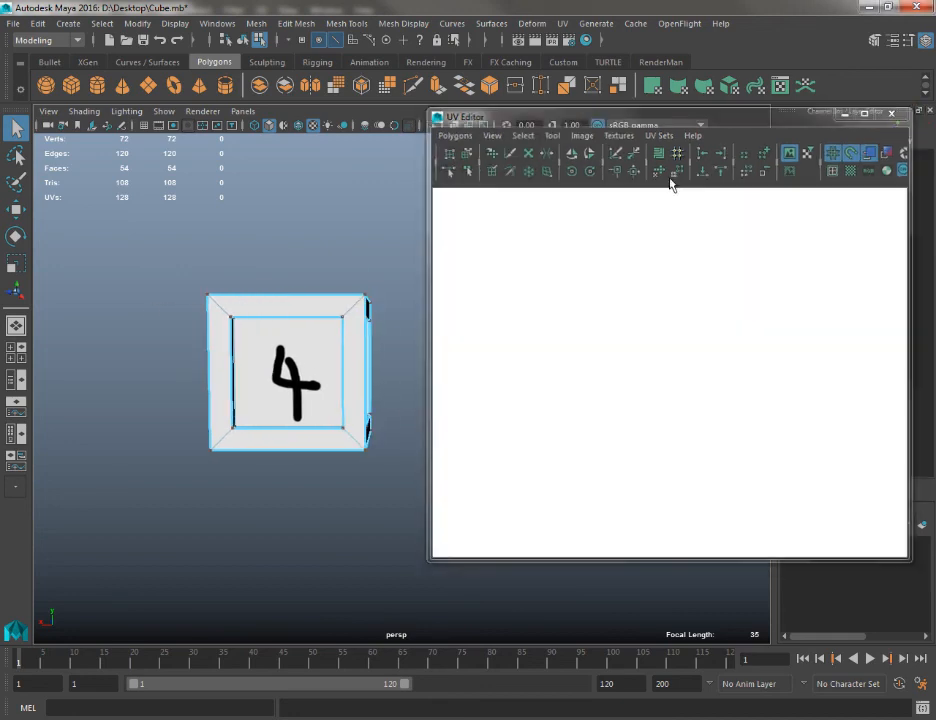
# Inspect the number orientation on all sides and the top of the crate
pyautogui.keyDown('alt'); pyautogui.moveTo(305, 298); pyautogui.dragTo(325, 320); pyautogui.keyUp('alt')
pyautogui.keyDown('alt'); pyautogui.moveTo(325, 331); pyautogui.dragTo(250, 332, button='middle'); pyautogui.keyUp('alt')
pyautogui.keyDown('alt'); pyautogui.moveTo(427, 419); pyautogui.dragTo(500, 419, button='right'); pyautogui.keyUp('alt')
pyautogui.keyDown('alt'); pyautogui.moveTo(440, 411); pyautogui.dragTo(501, 386); pyautogui.keyUp('alt')
pyautogui.keyDown('alt'); pyautogui.moveTo(501, 386); pyautogui.dragTo(361, 407, button='right'); pyautogui.keyUp('alt')
pyautogui.keyDown('alt'); pyautogui.moveTo(277, 413); pyautogui.dragTo(437, 400); pyautogui.keyUp('alt')
pyautogui.keyDown('alt'); pyautogui.moveTo(483, 374); pyautogui.dragTo(417, 227); pyautogui.keyUp('alt')
pyautogui.keyDown('alt'); pyautogui.moveTo(399, 511); pyautogui.dragTo(401, 357); pyautogui.keyUp('alt')
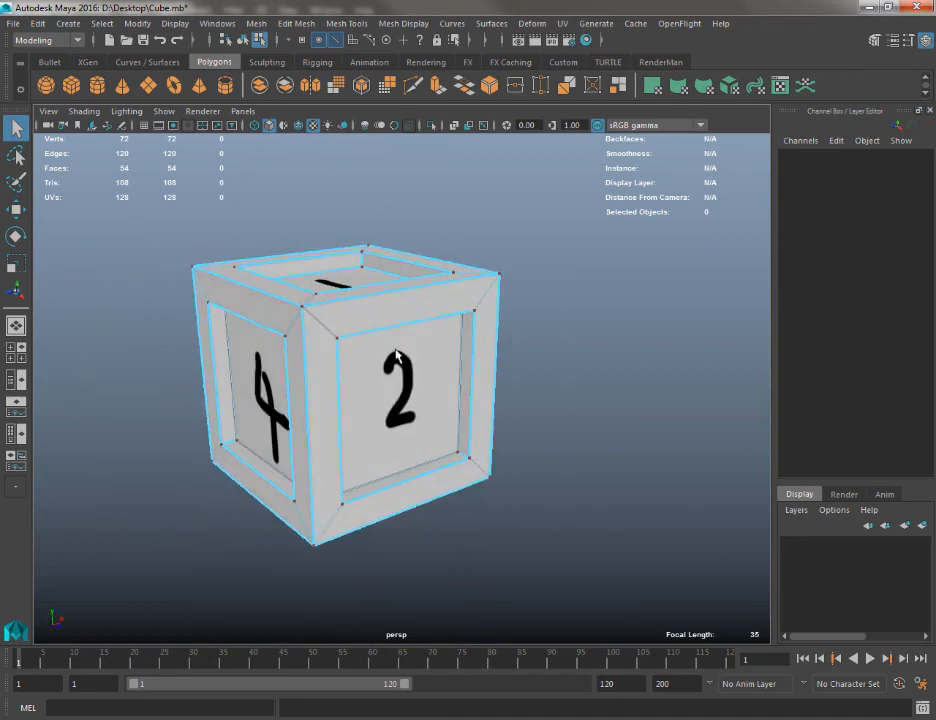
pyautogui.keyDown('alt'); pyautogui.moveTo(311, 340); pyautogui.dragTo(367, 369); pyautogui.keyUp('alt')
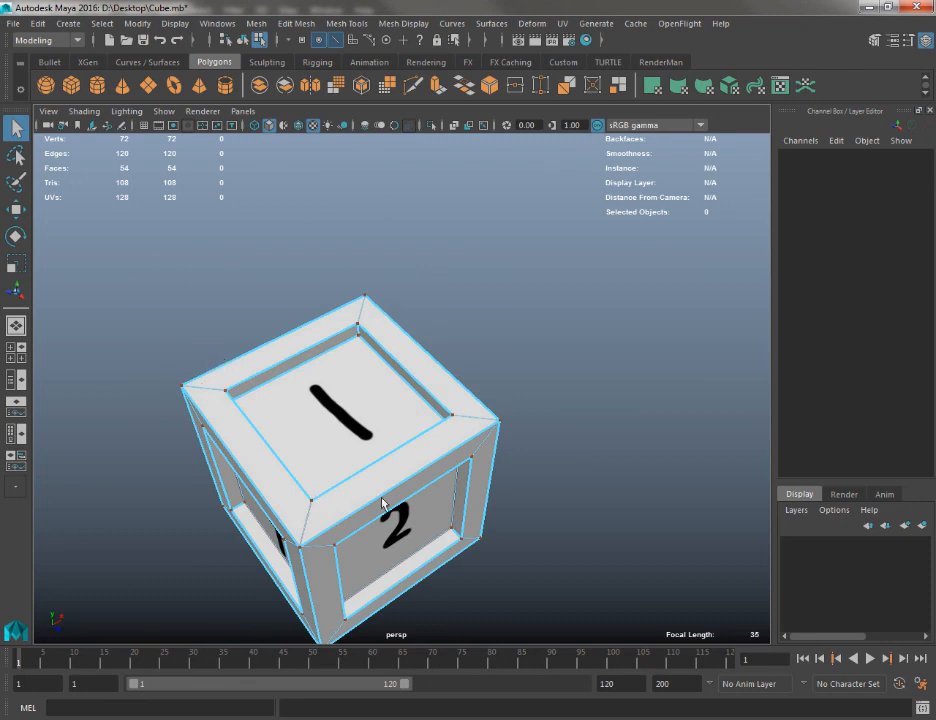
pyautogui.keyDown('alt'); pyautogui.moveTo(242, 447); pyautogui.dragTo(272, 382); pyautogui.keyUp('alt')
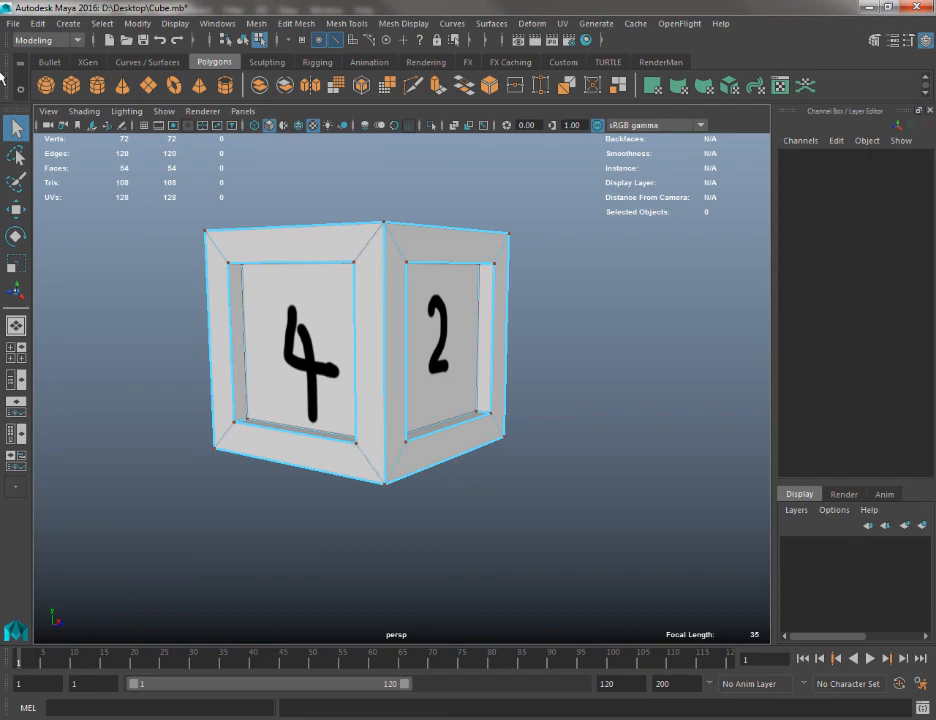
# Save the scene as Cube.mb in D:\Desktop, overwriting the existing file
pyautogui.click(13, 23)
pyautogui.click(45, 96)
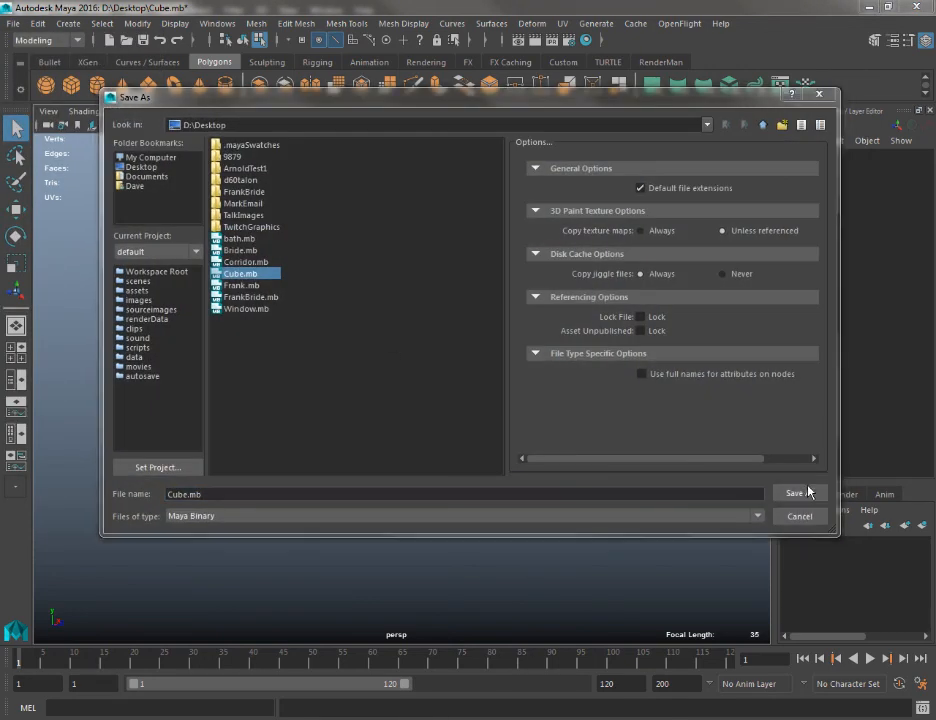
pyautogui.click(790, 493)
pyautogui.click(439, 339)
# View the crate's 2 and 3 sides, and switch to the numbered texture document in Photoshop
pyautogui.keyDown('alt'); pyautogui.moveTo(596, 404); pyautogui.dragTo(418, 445); pyautogui.keyUp('alt')
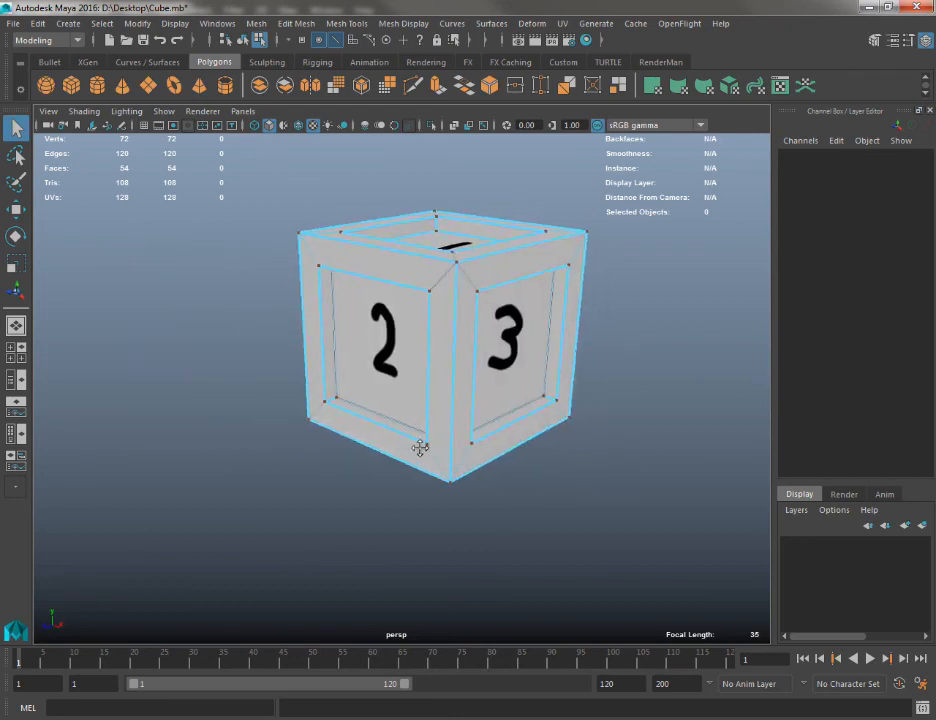
pyautogui.keyDown('alt'); pyautogui.moveTo(418, 445); pyautogui.dragTo(396, 448, button='middle'); pyautogui.keyUp('alt')
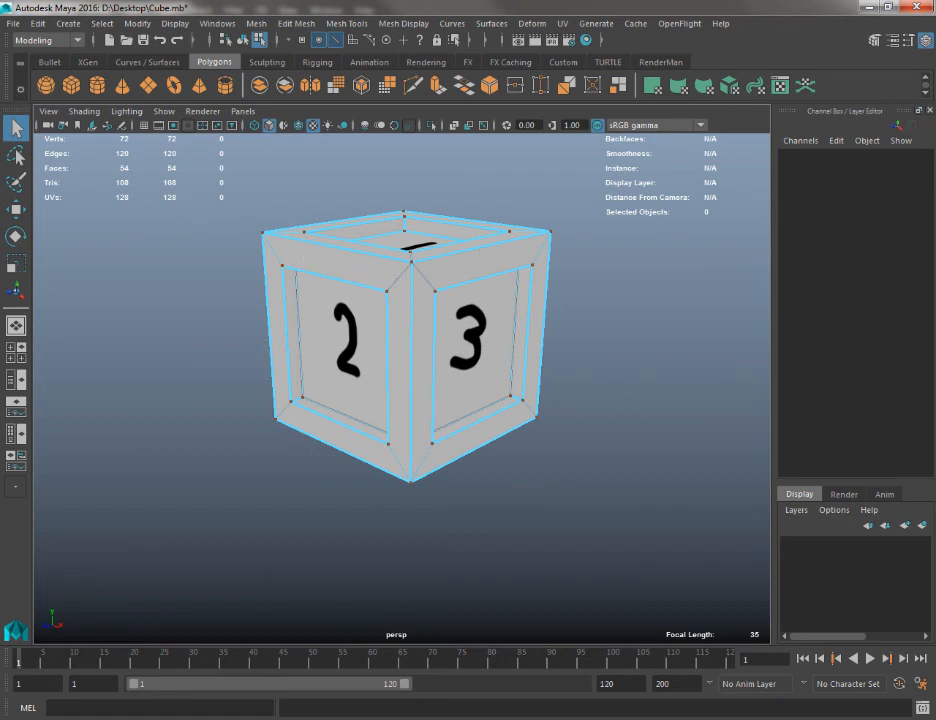
pyautogui.hotkey('alt', 'Tab')
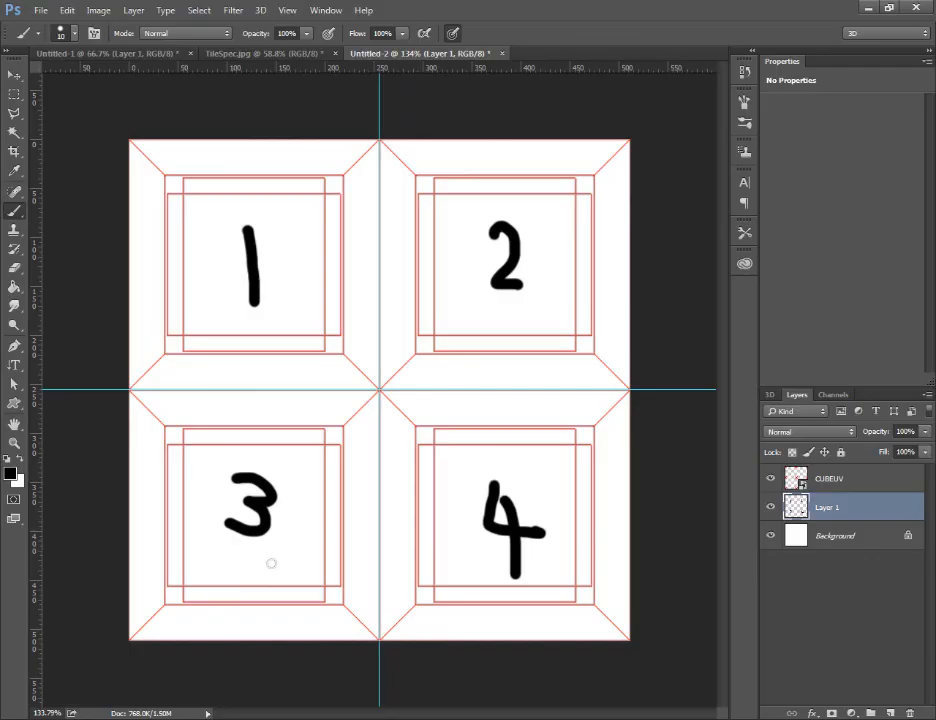